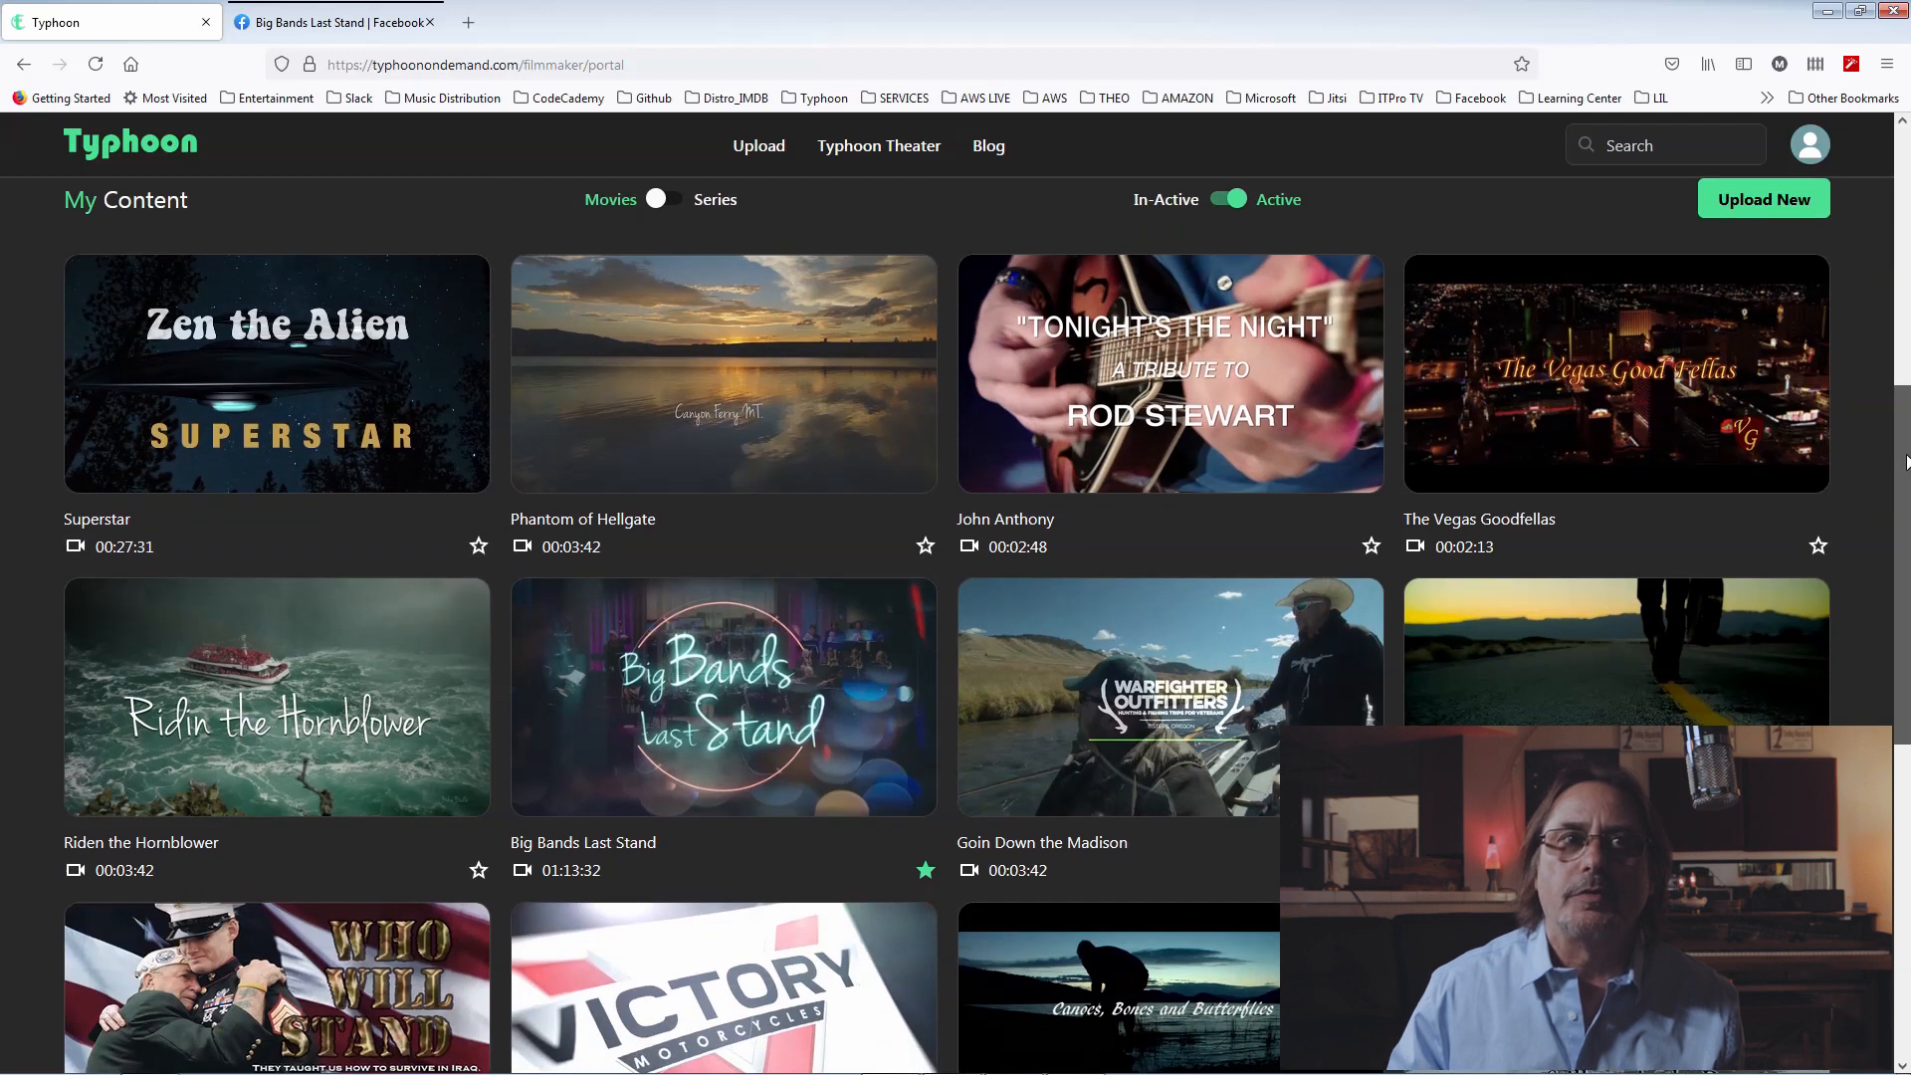
# Open Big Bands Last Stand from the Documentaries on the Typhoon browse page, toggle the trailer's sound and show its purchase options
pyautogui.moveTo(1907, 461); pyautogui.dragTo(1856, 97)
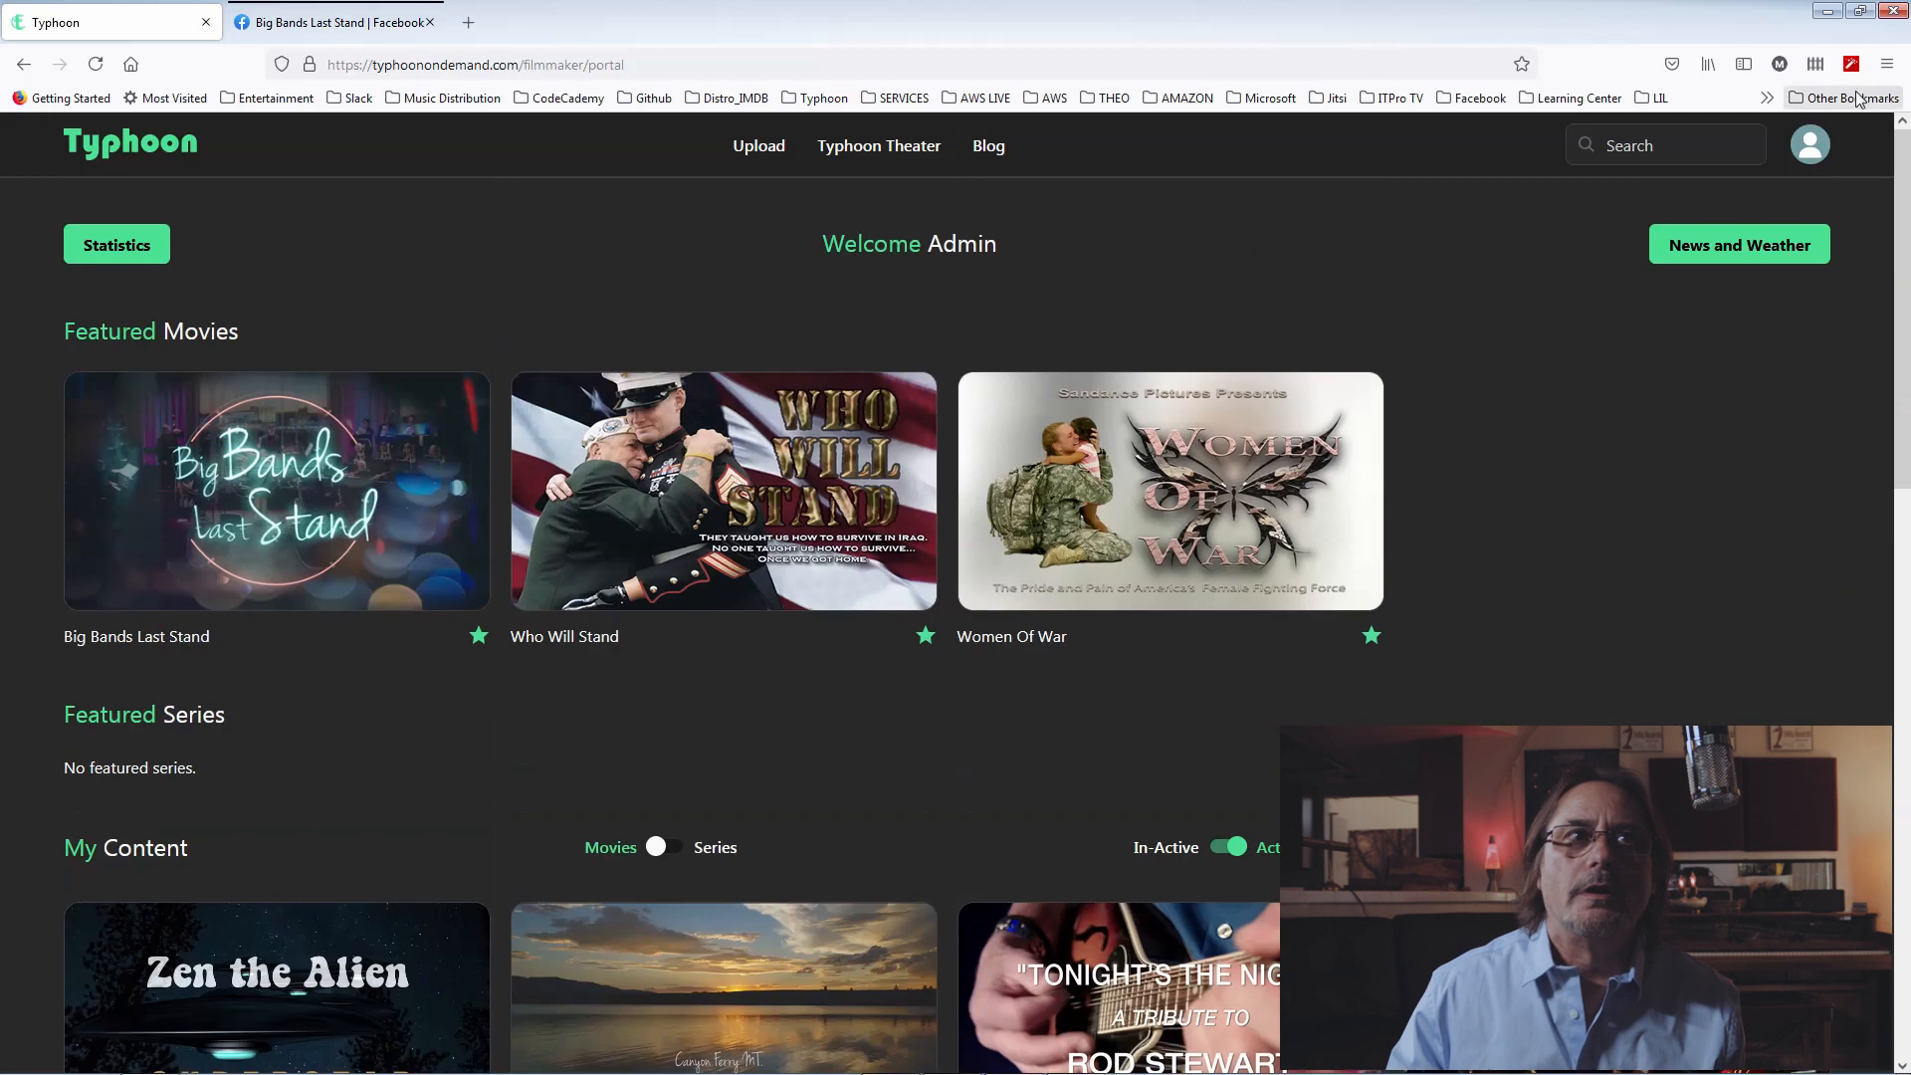
pyautogui.click(113, 154)
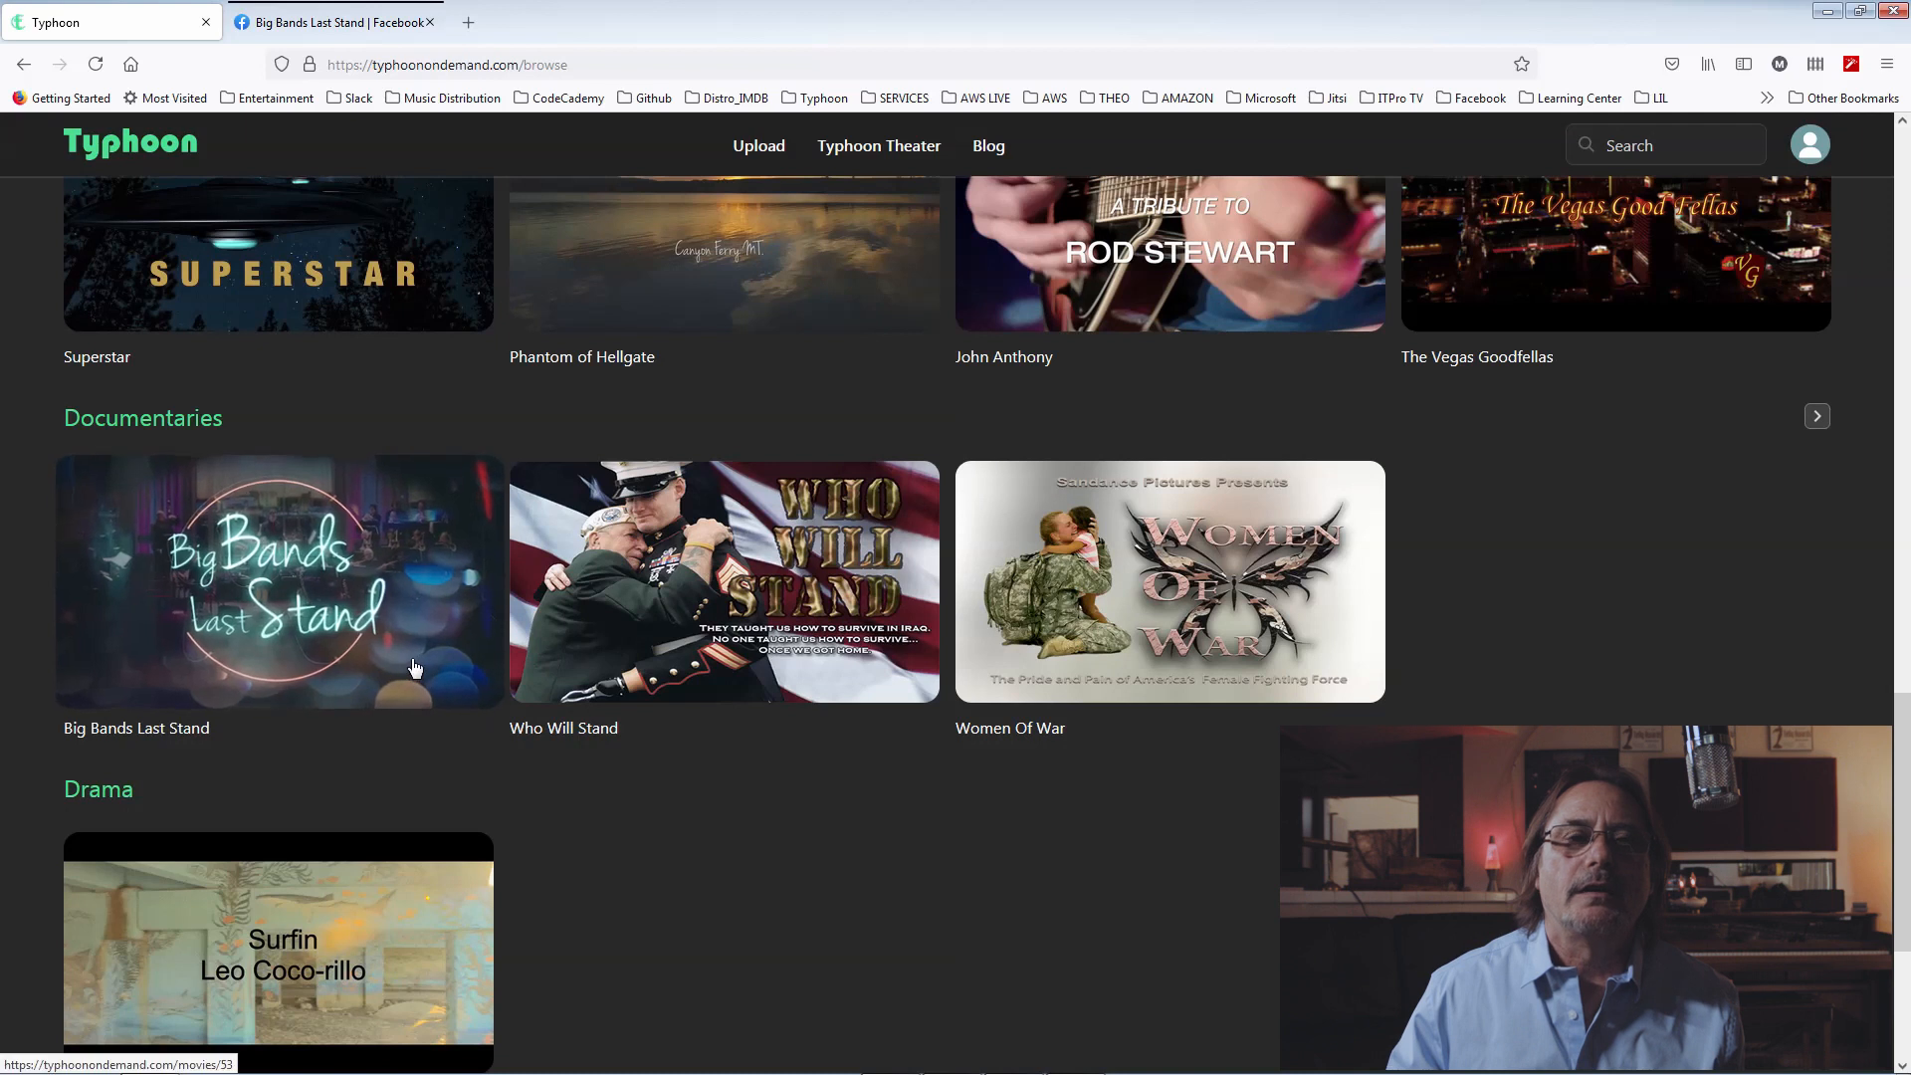
pyautogui.click(416, 667)
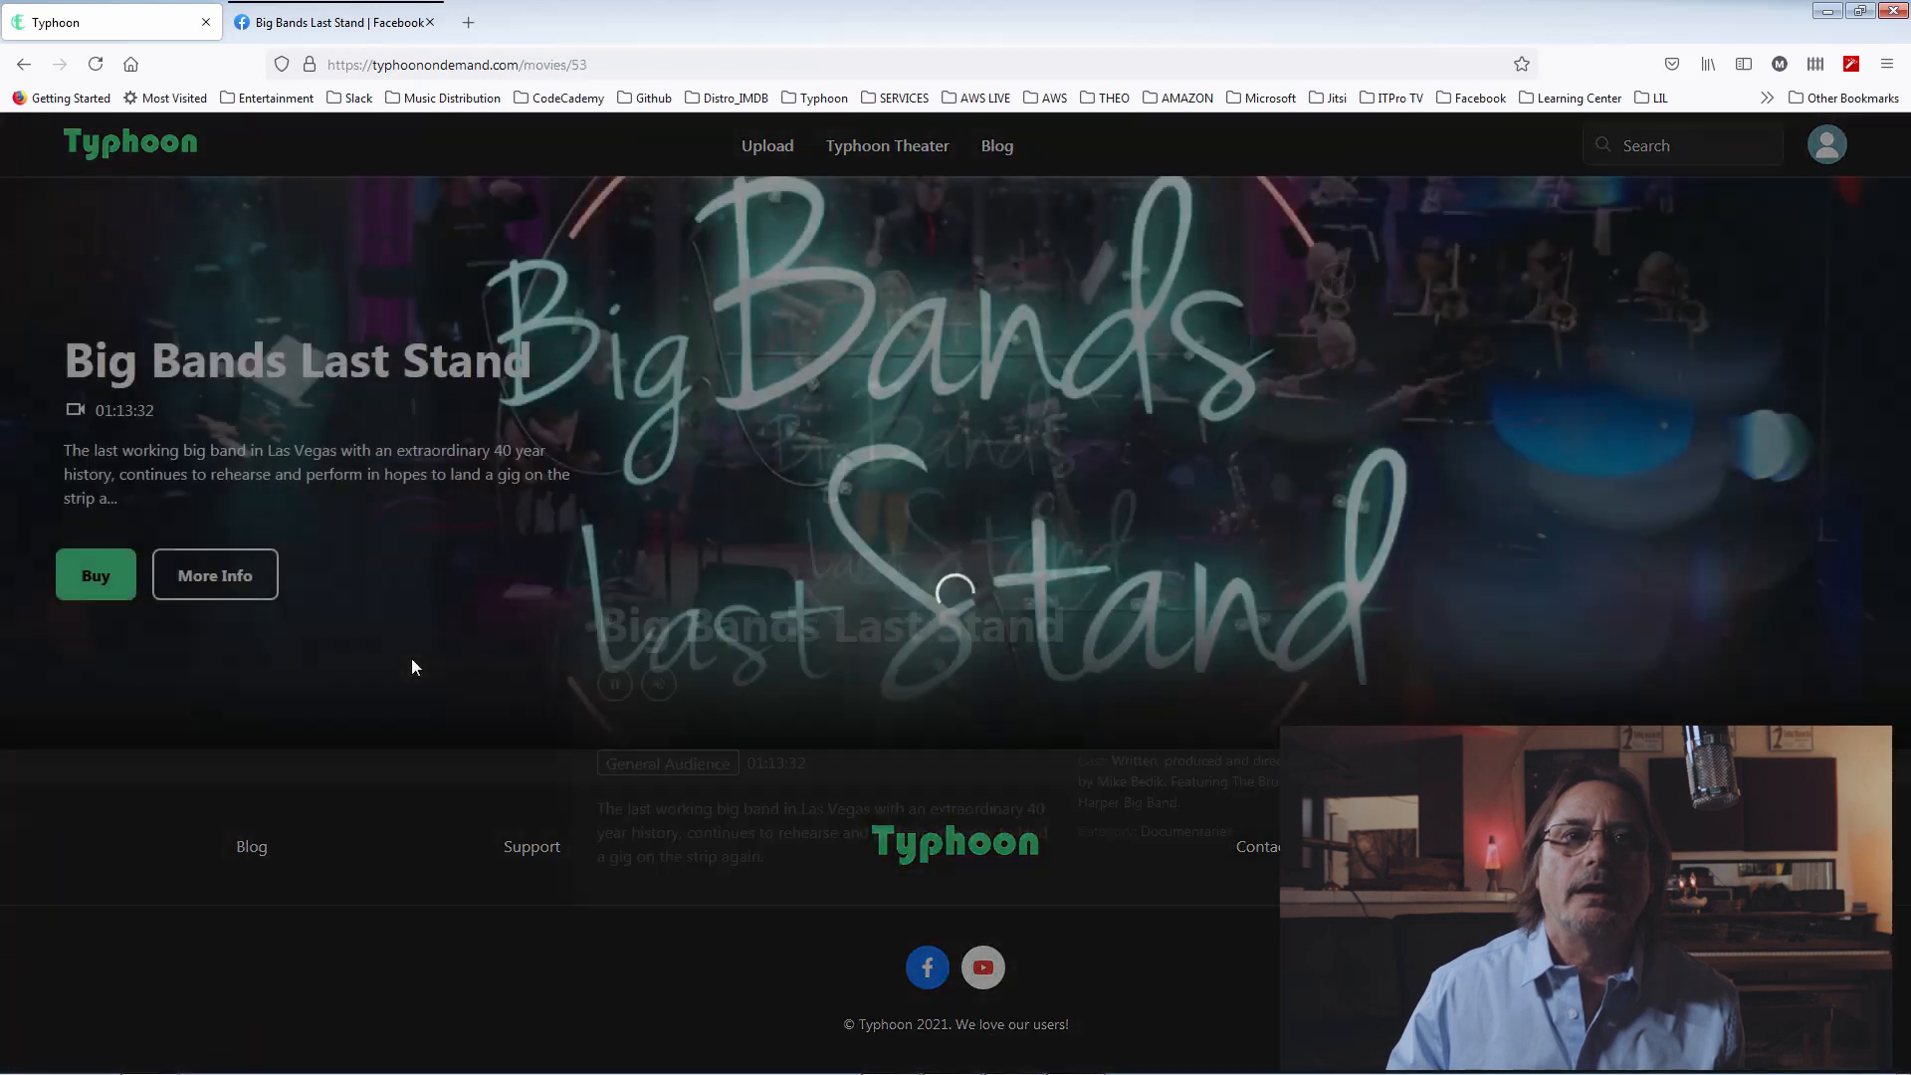
pyautogui.click(648, 696)
pyautogui.click(658, 696)
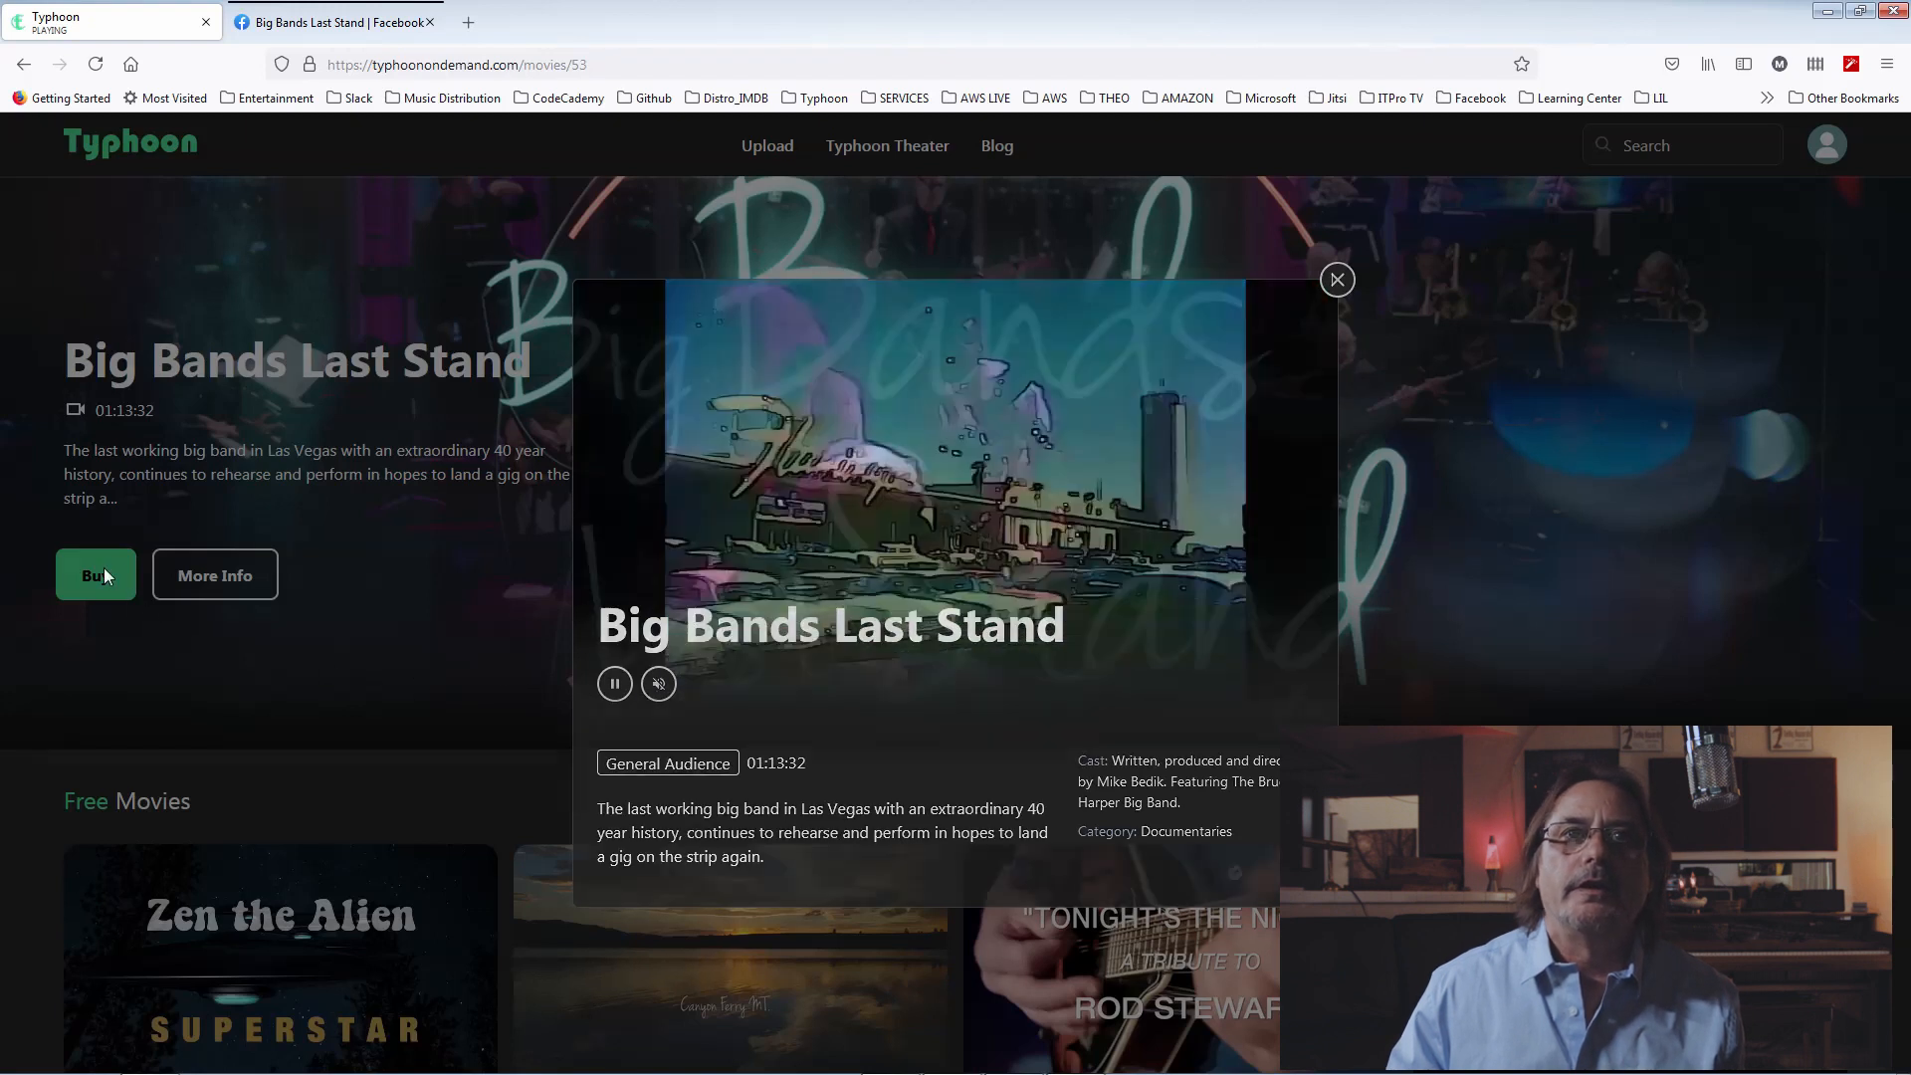
pyautogui.click(104, 569)
pyautogui.click(104, 576)
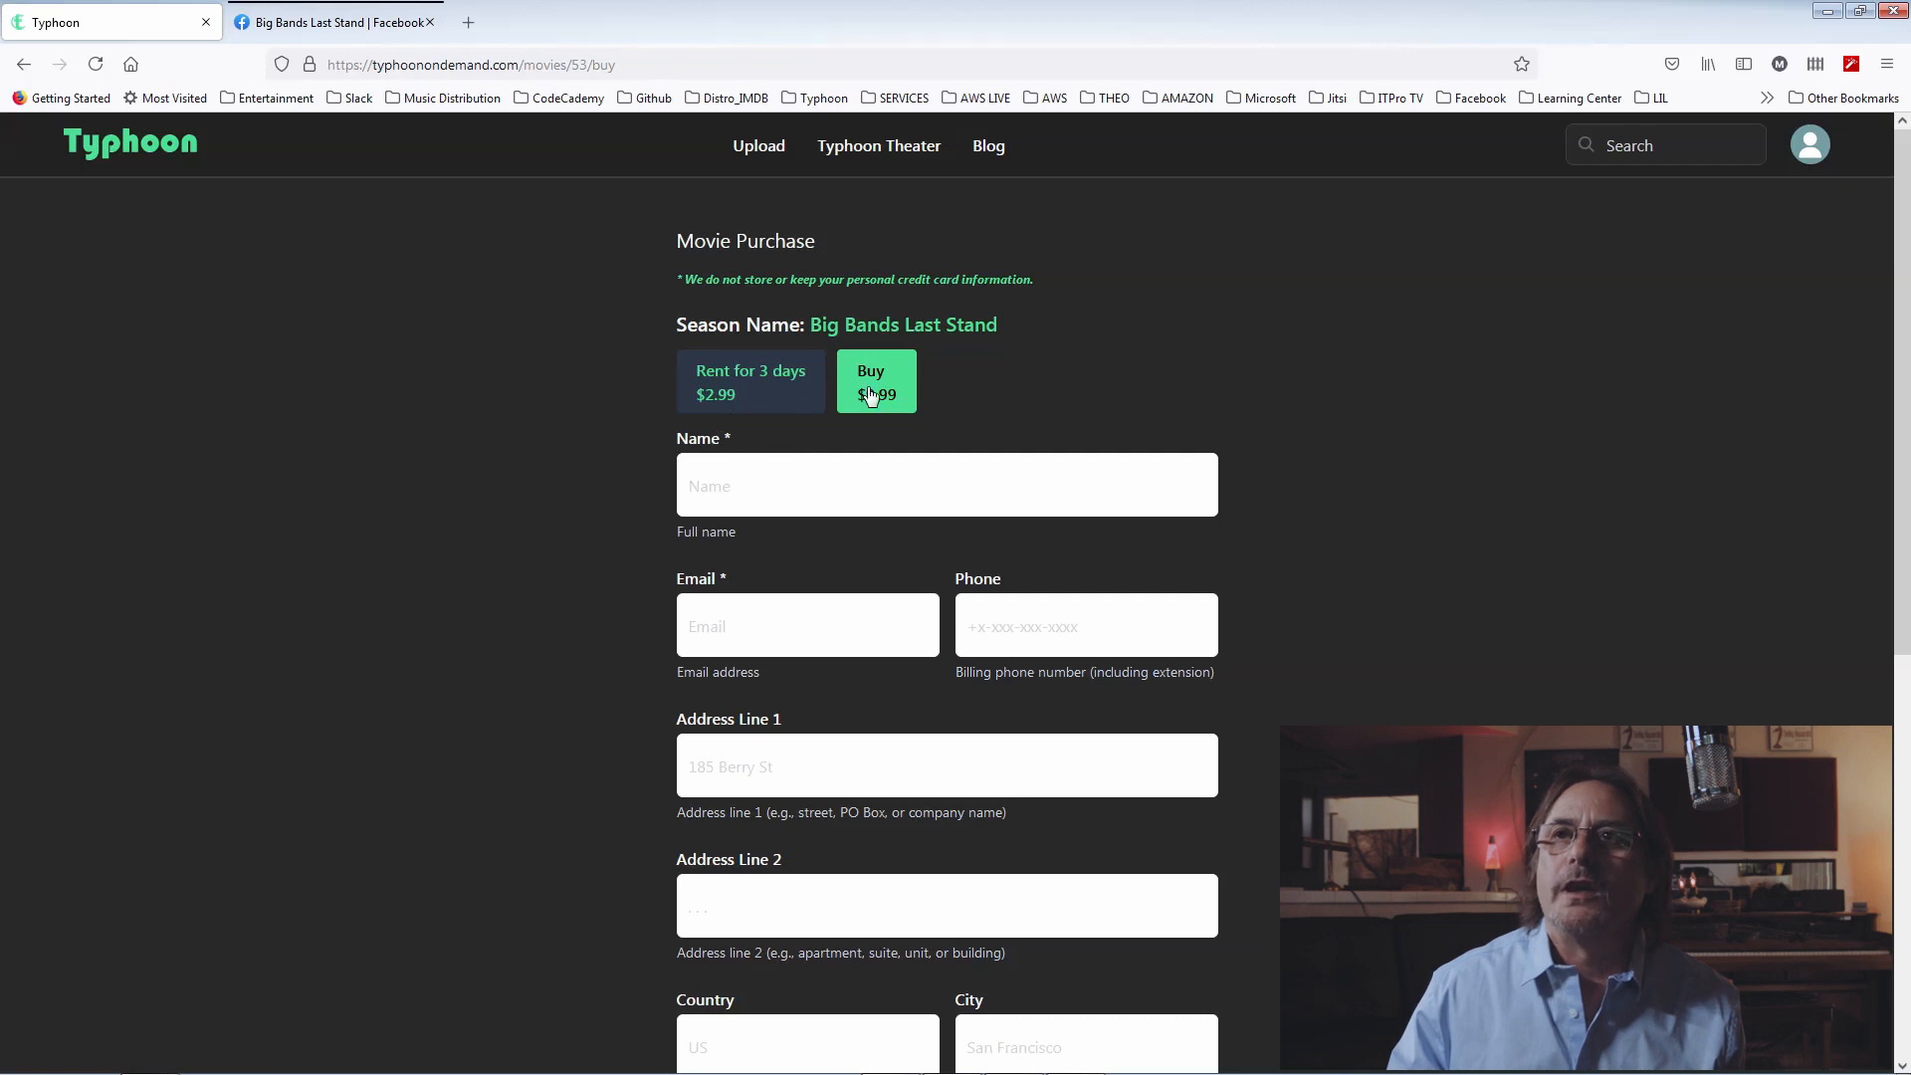
# Go to the filmmaker portal and look through the featured movies and the My Content list
pyautogui.click(1806, 146)
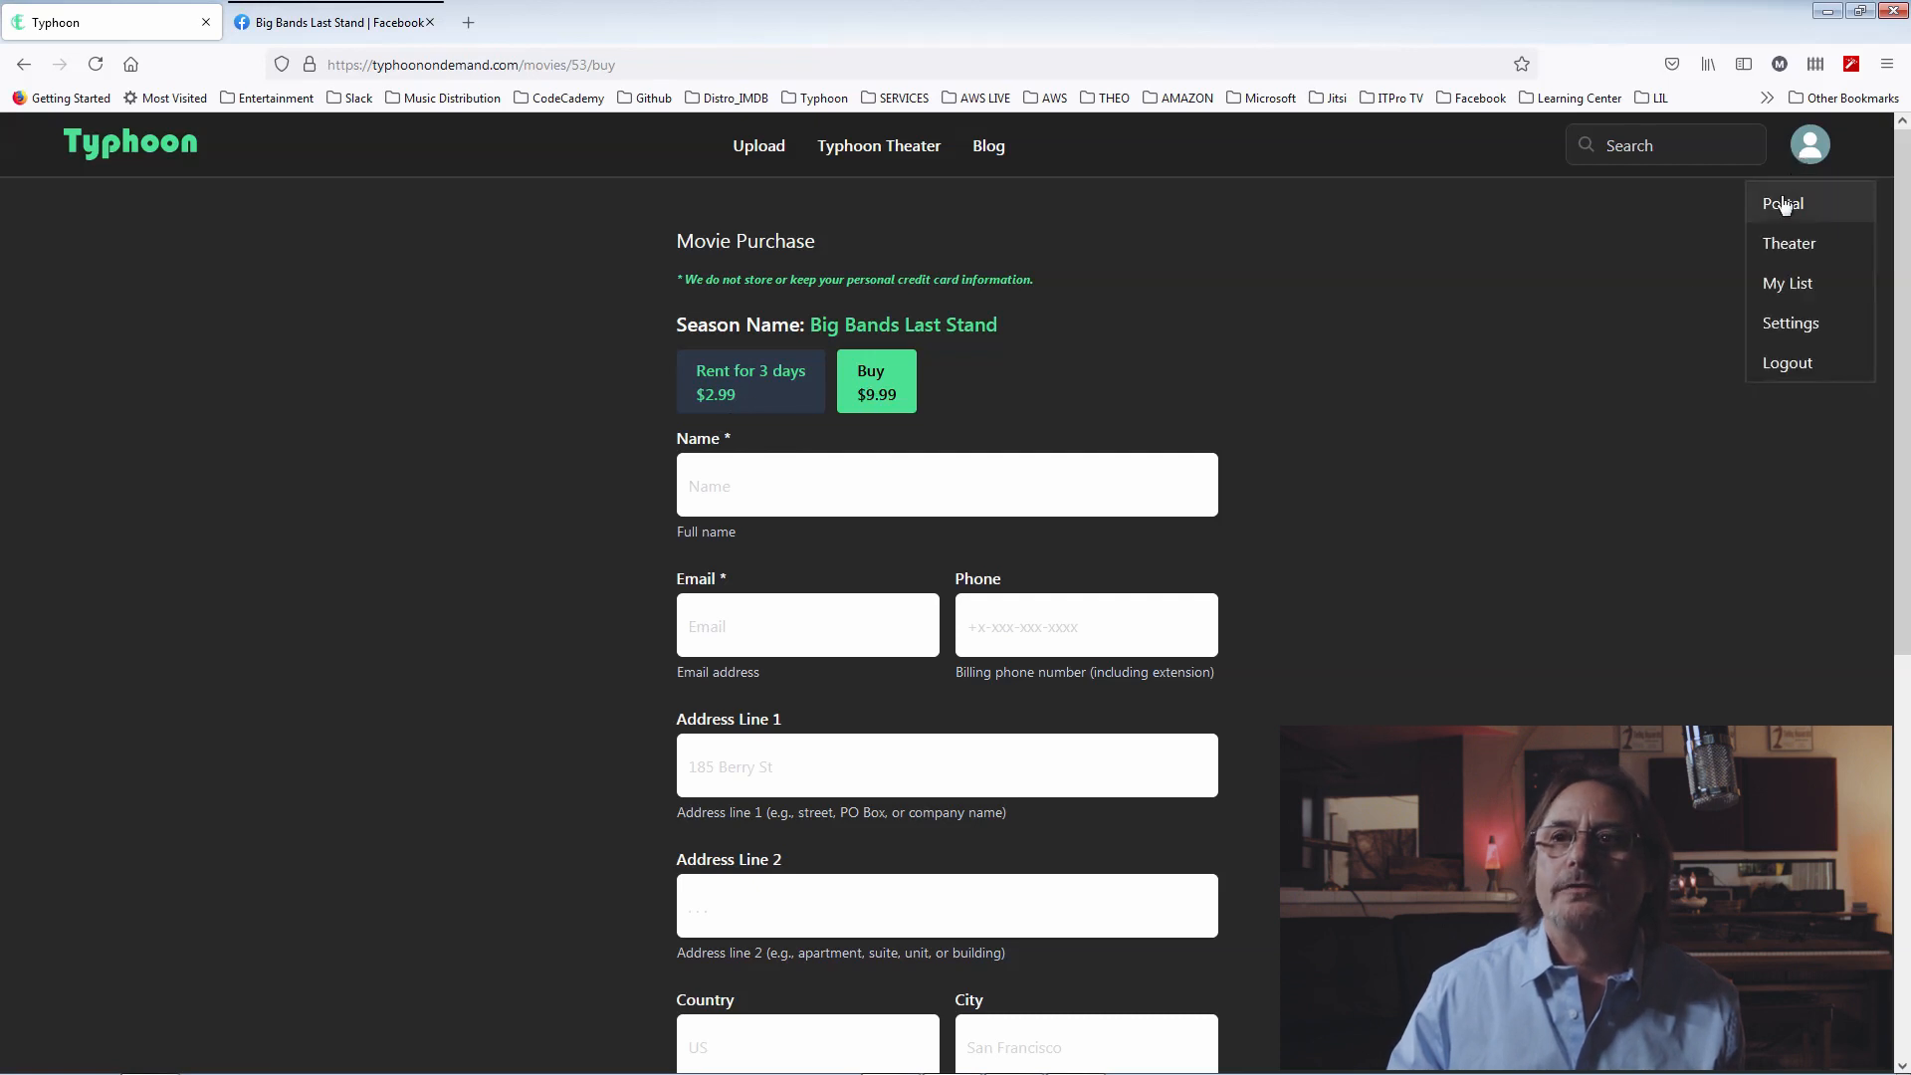
pyautogui.click(1782, 200)
pyautogui.scroll(-10, 1186, 659)
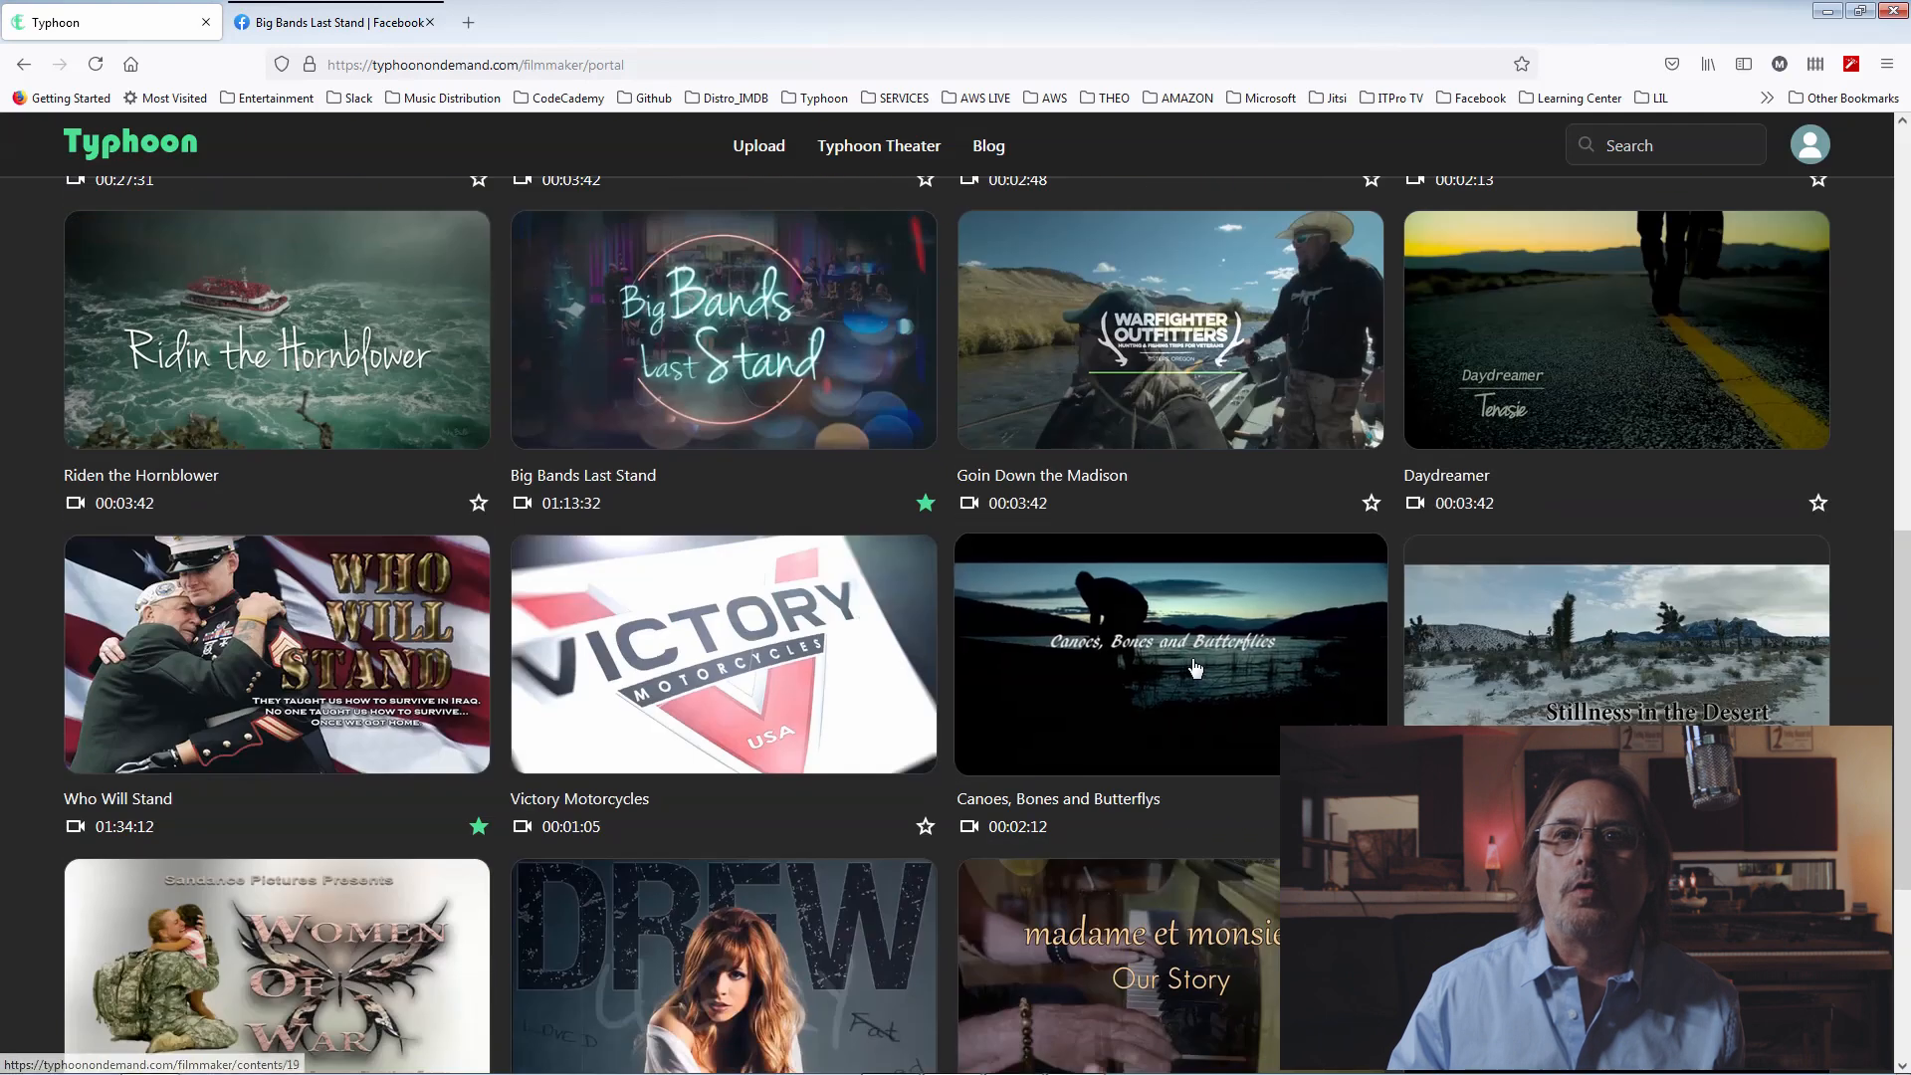
pyautogui.scroll(-4, 947, 617)
pyautogui.scroll(10, 951, 619)
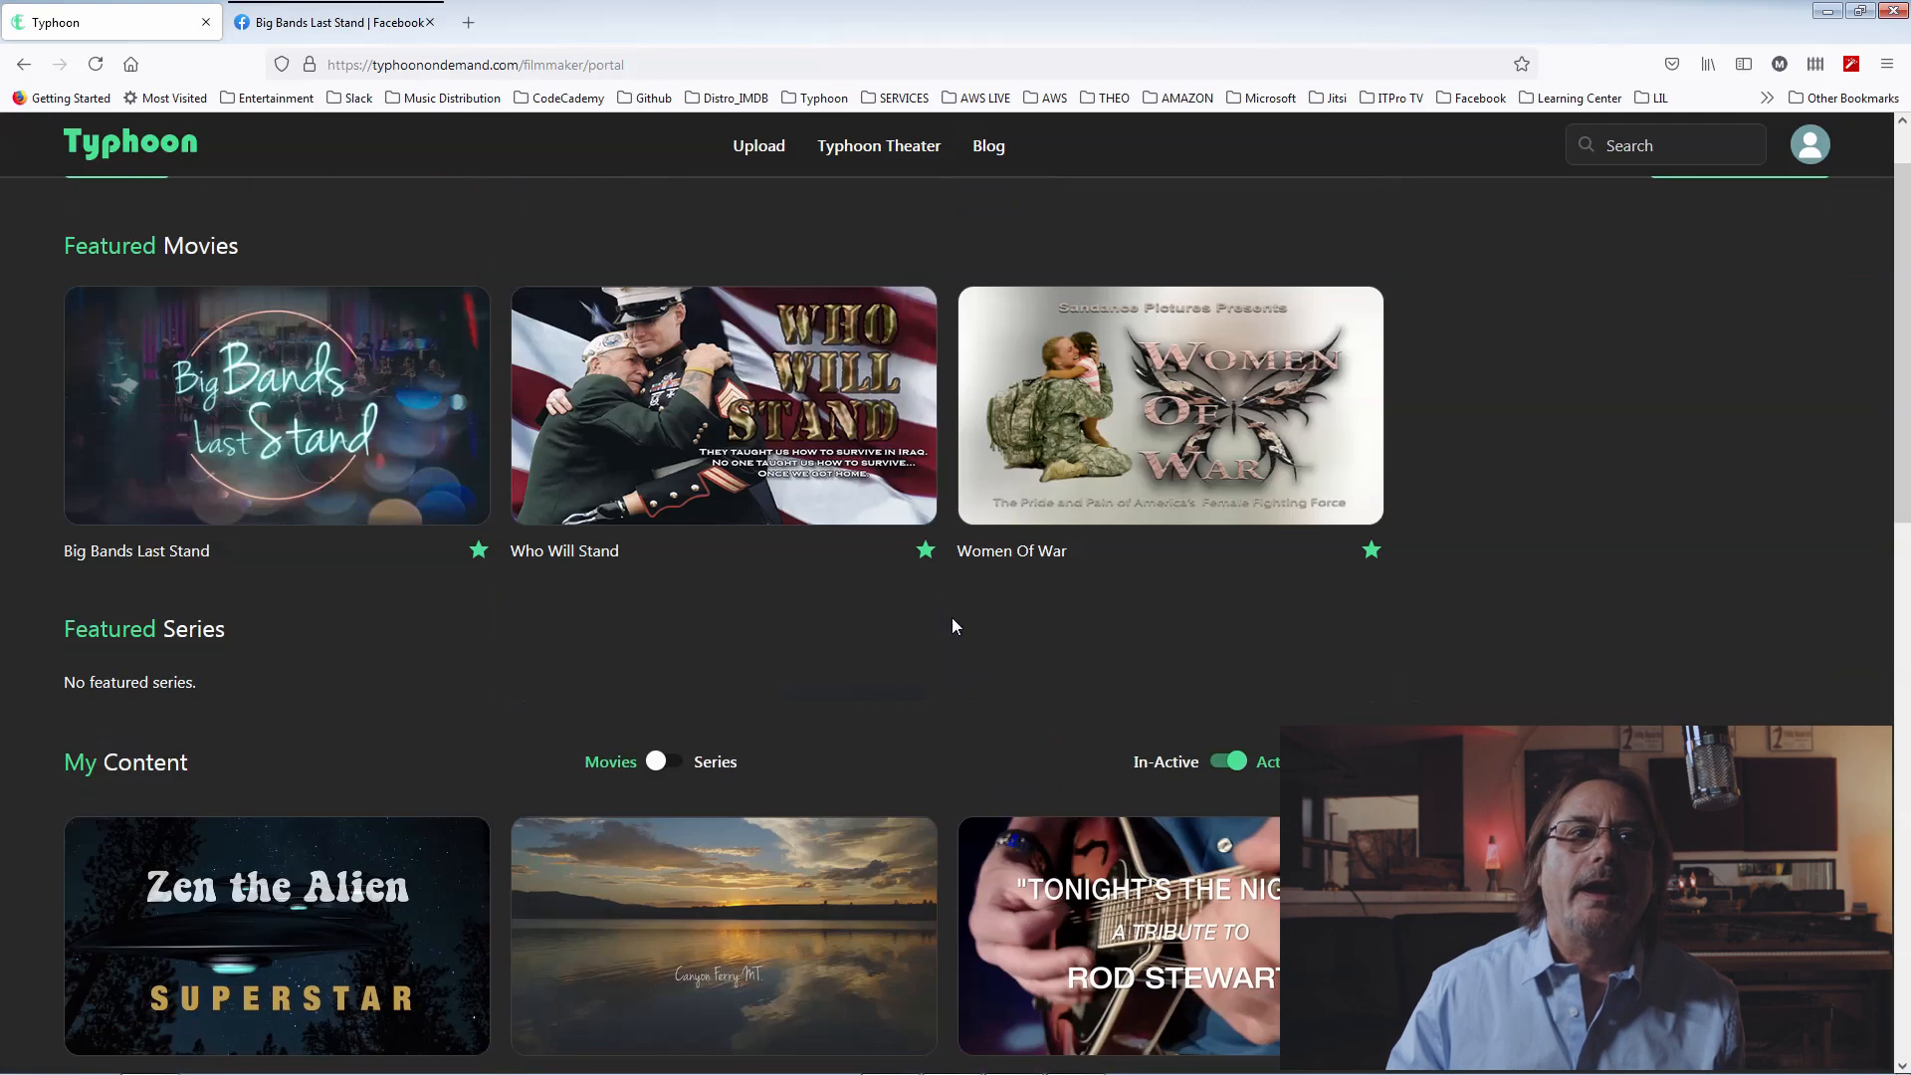
pyautogui.scroll(-6, 328, 512)
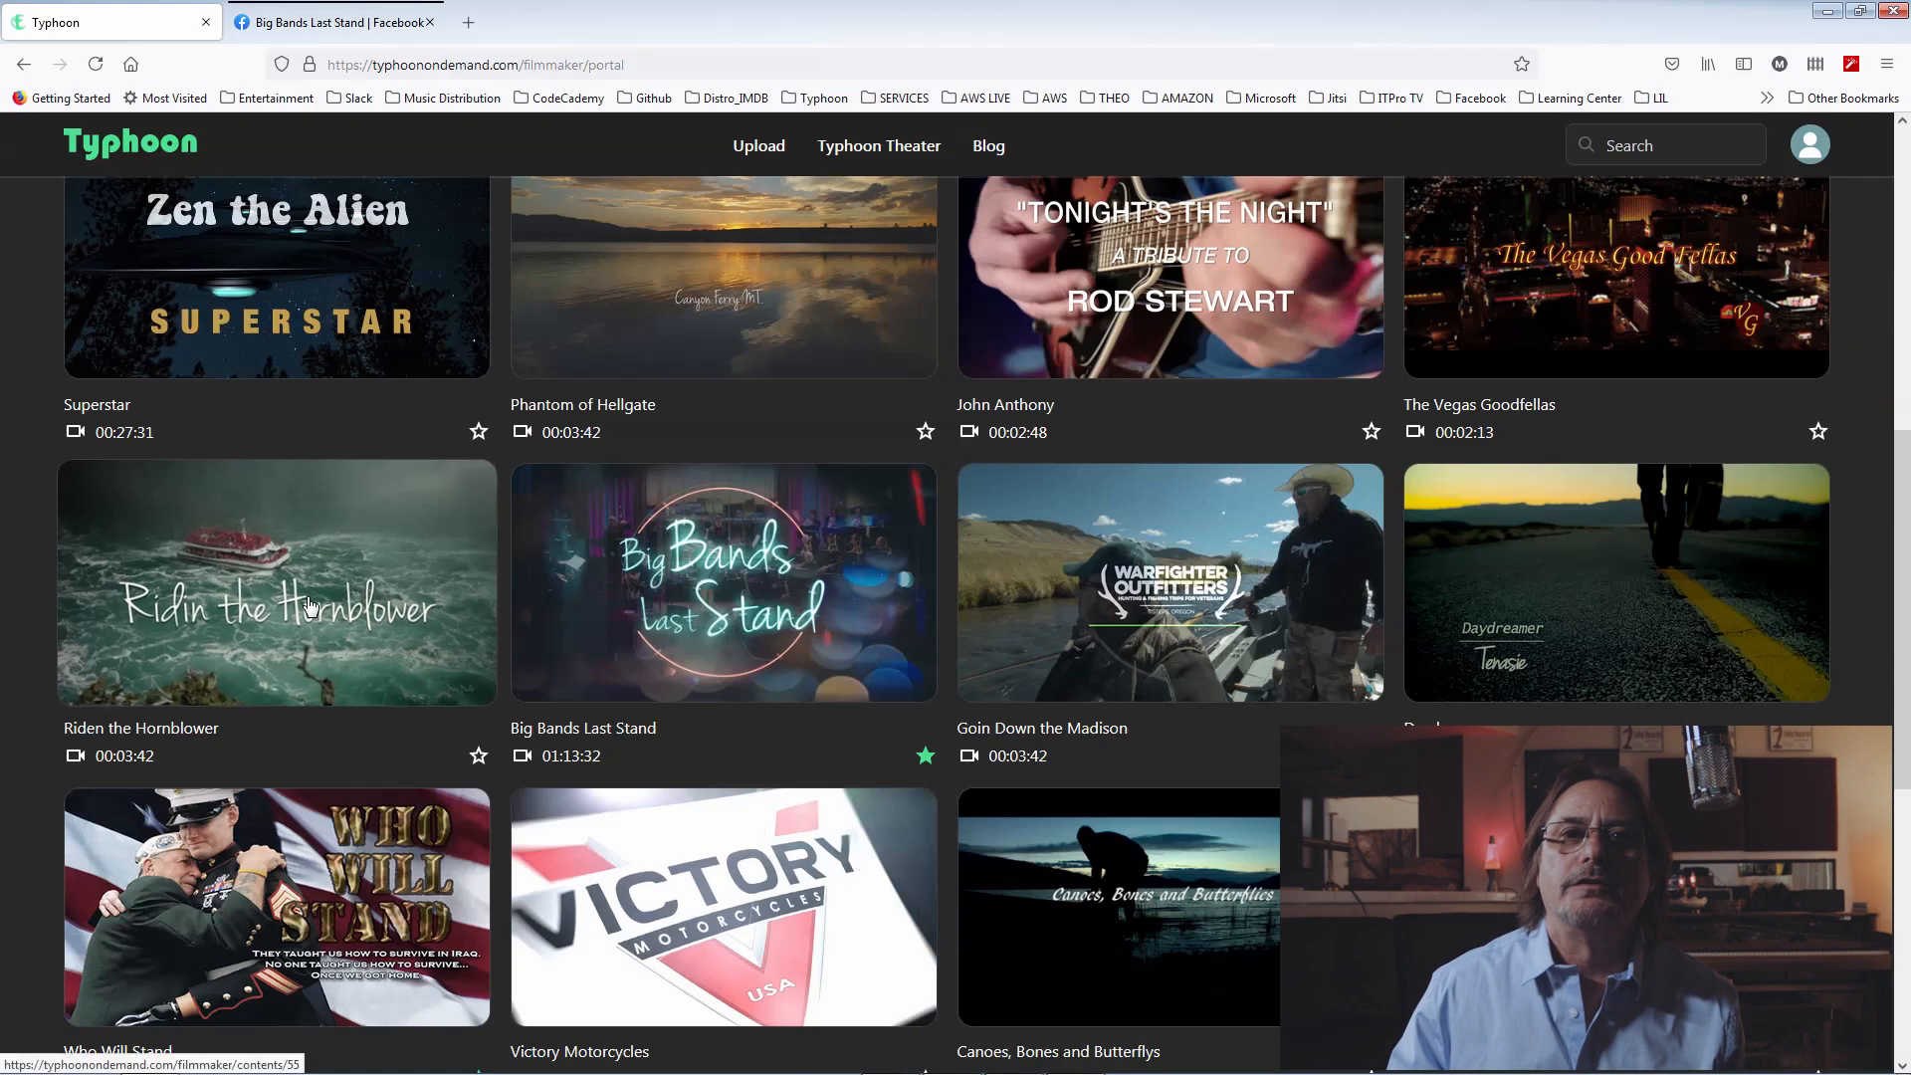
# Open Big Bands Last Stand for editing and review its sale price, rental price, rental duration and artwork
pyautogui.click(716, 637)
pyautogui.scroll(-4, 715, 695)
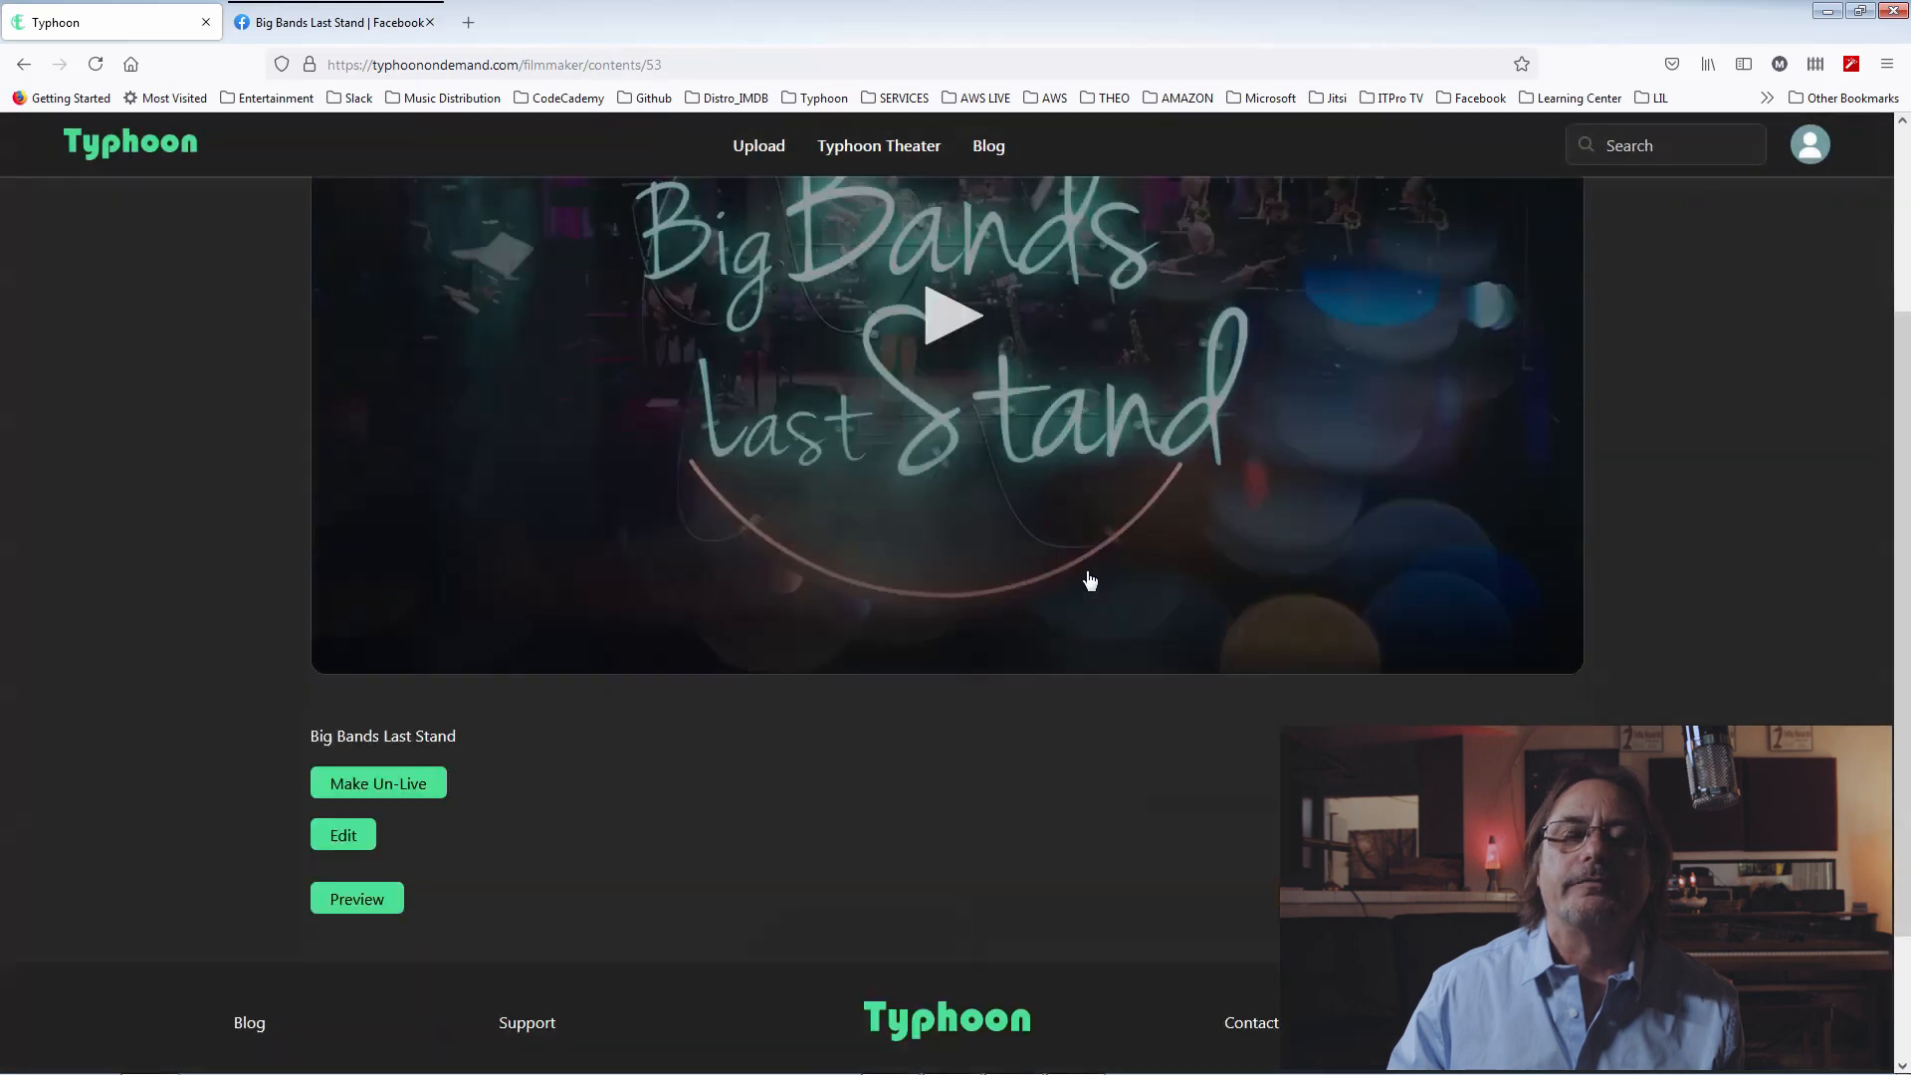
pyautogui.click(335, 661)
pyautogui.scroll(-9, 930, 653)
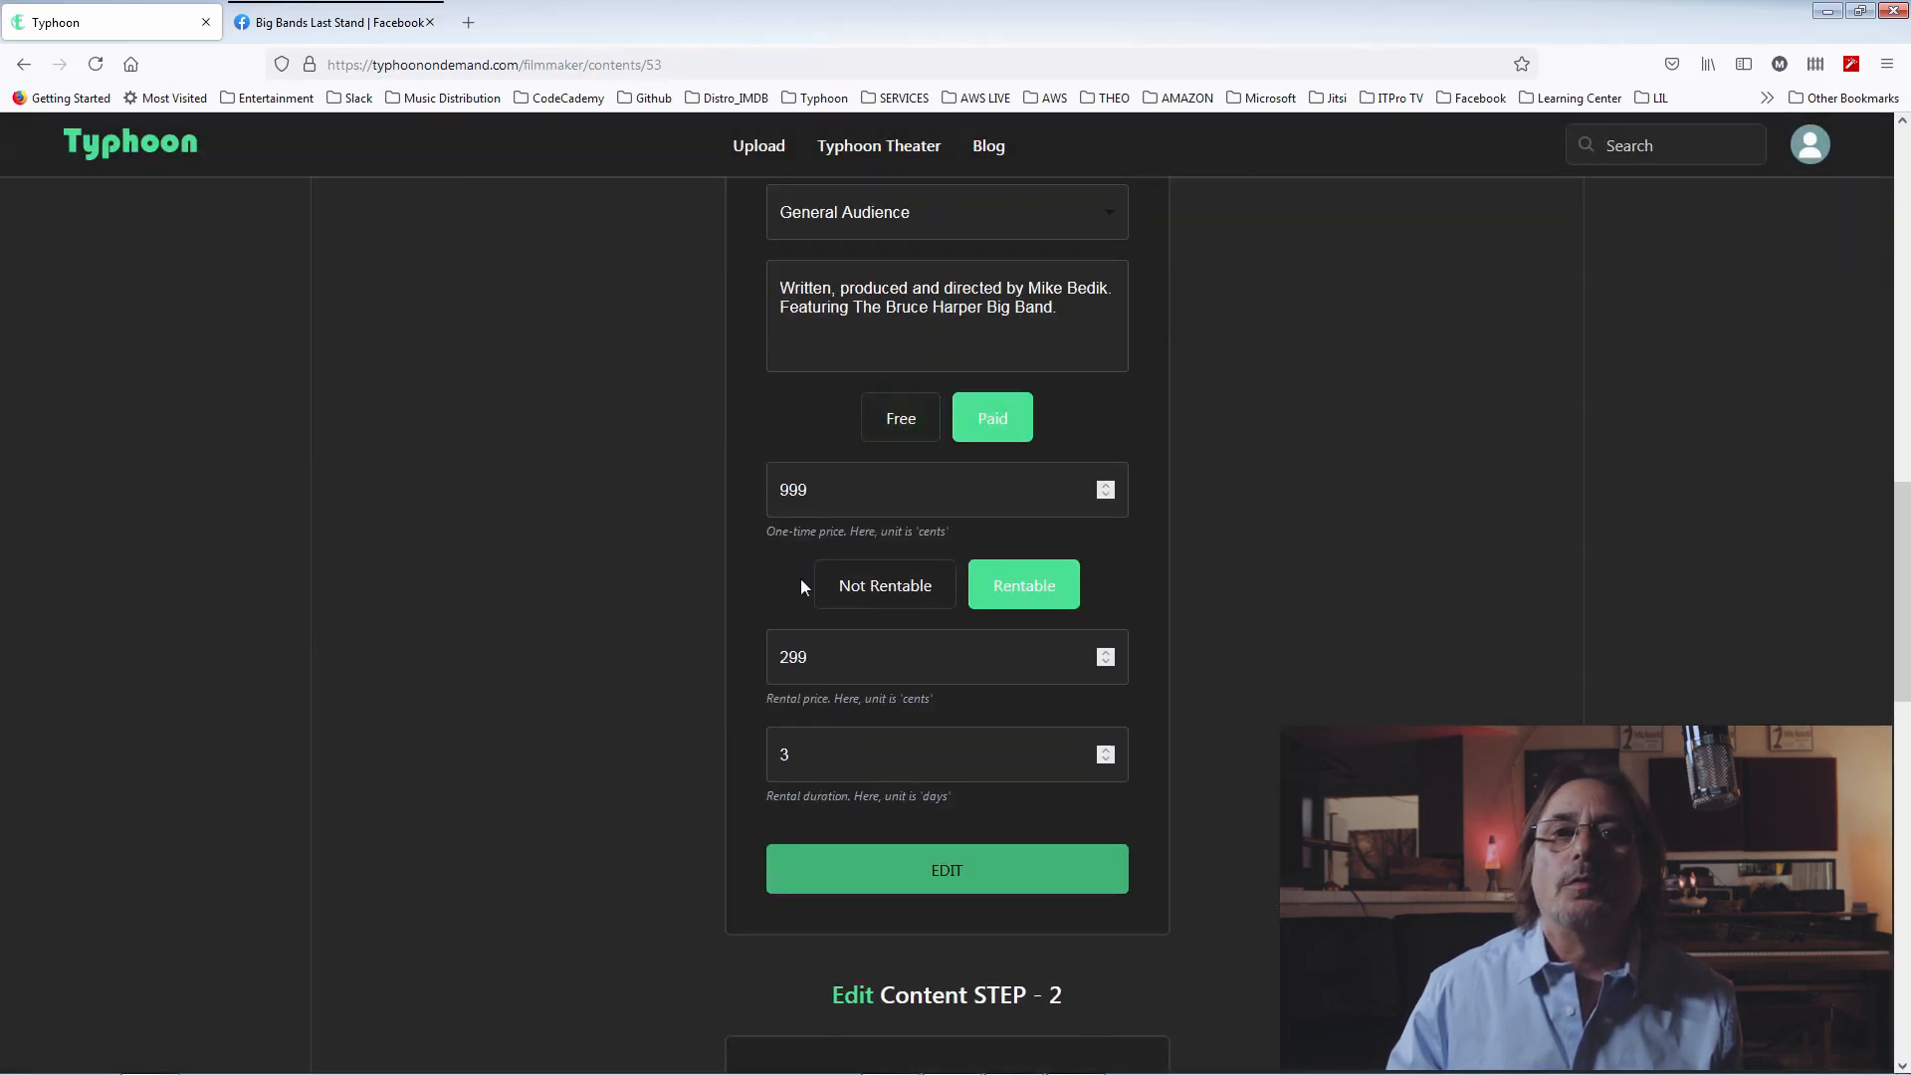
pyautogui.scroll(-10, 1035, 695)
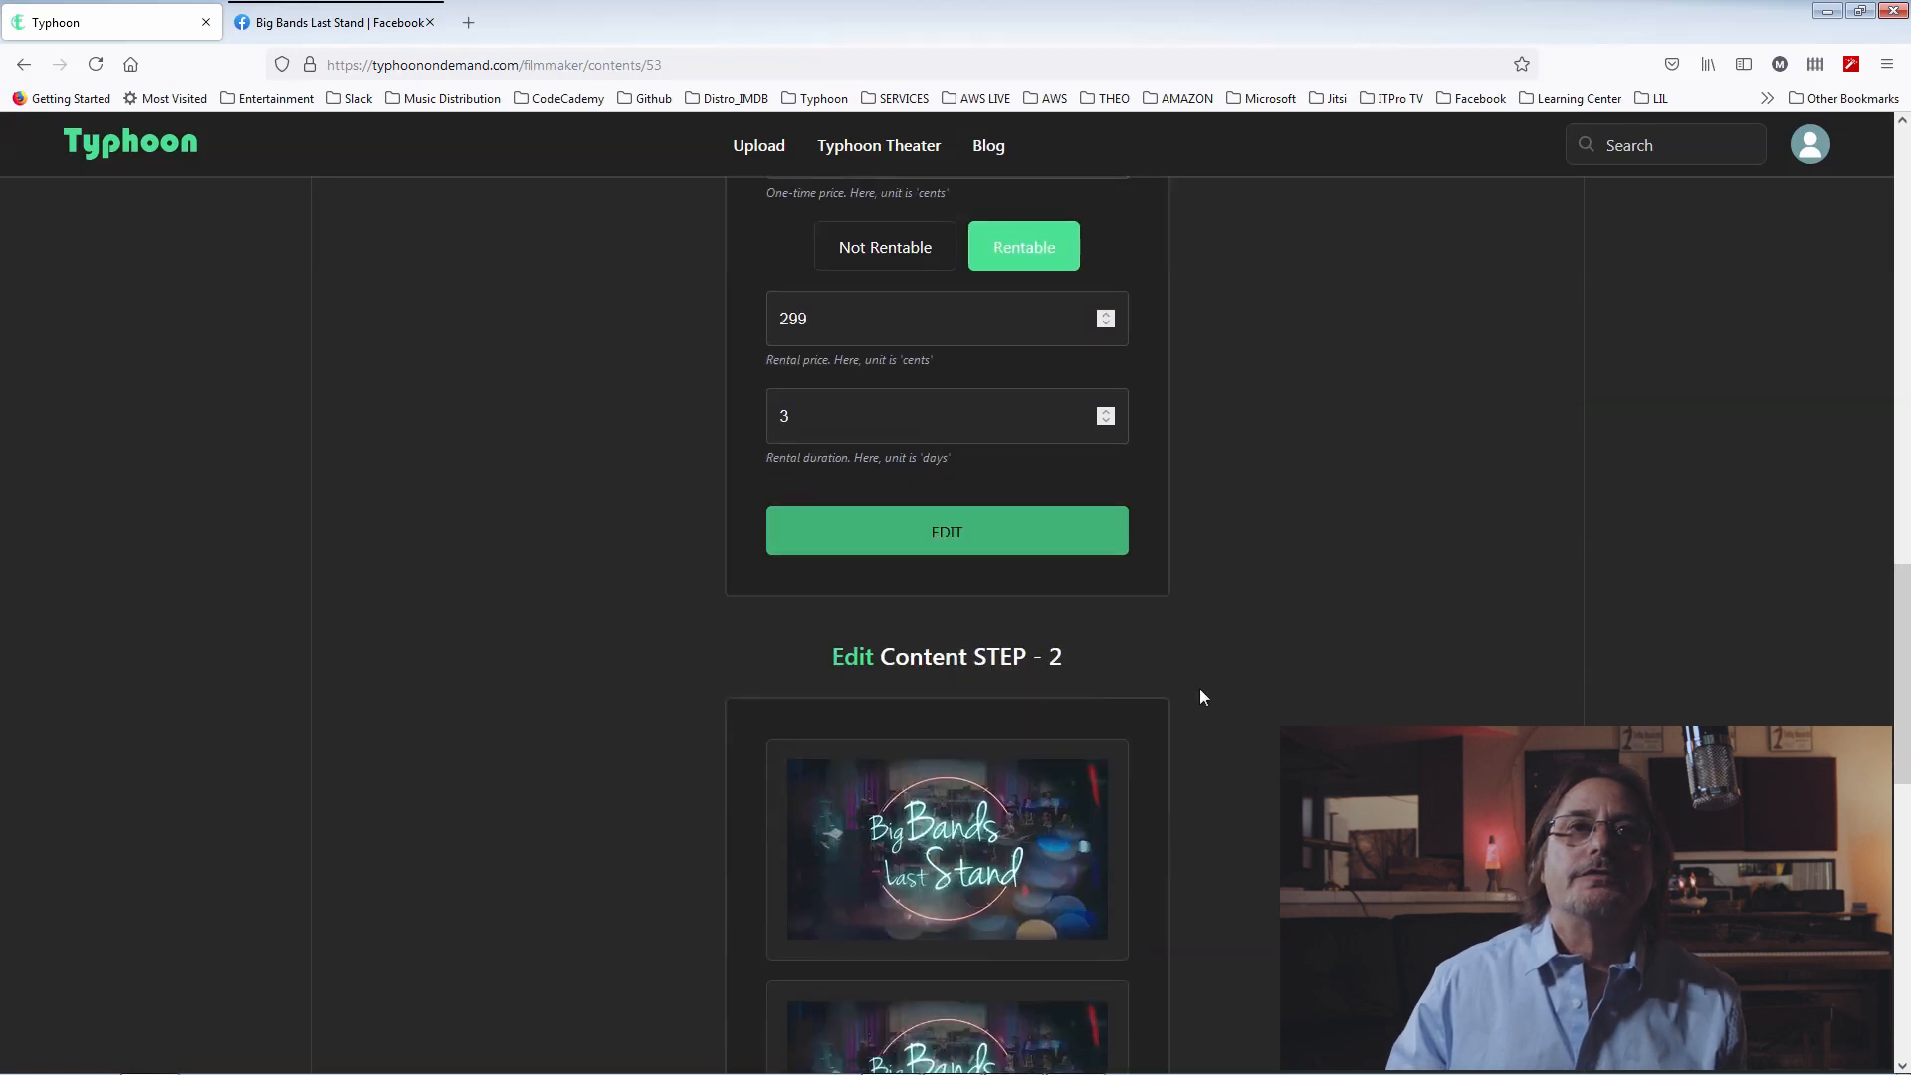
pyautogui.scroll(20, 1229, 685)
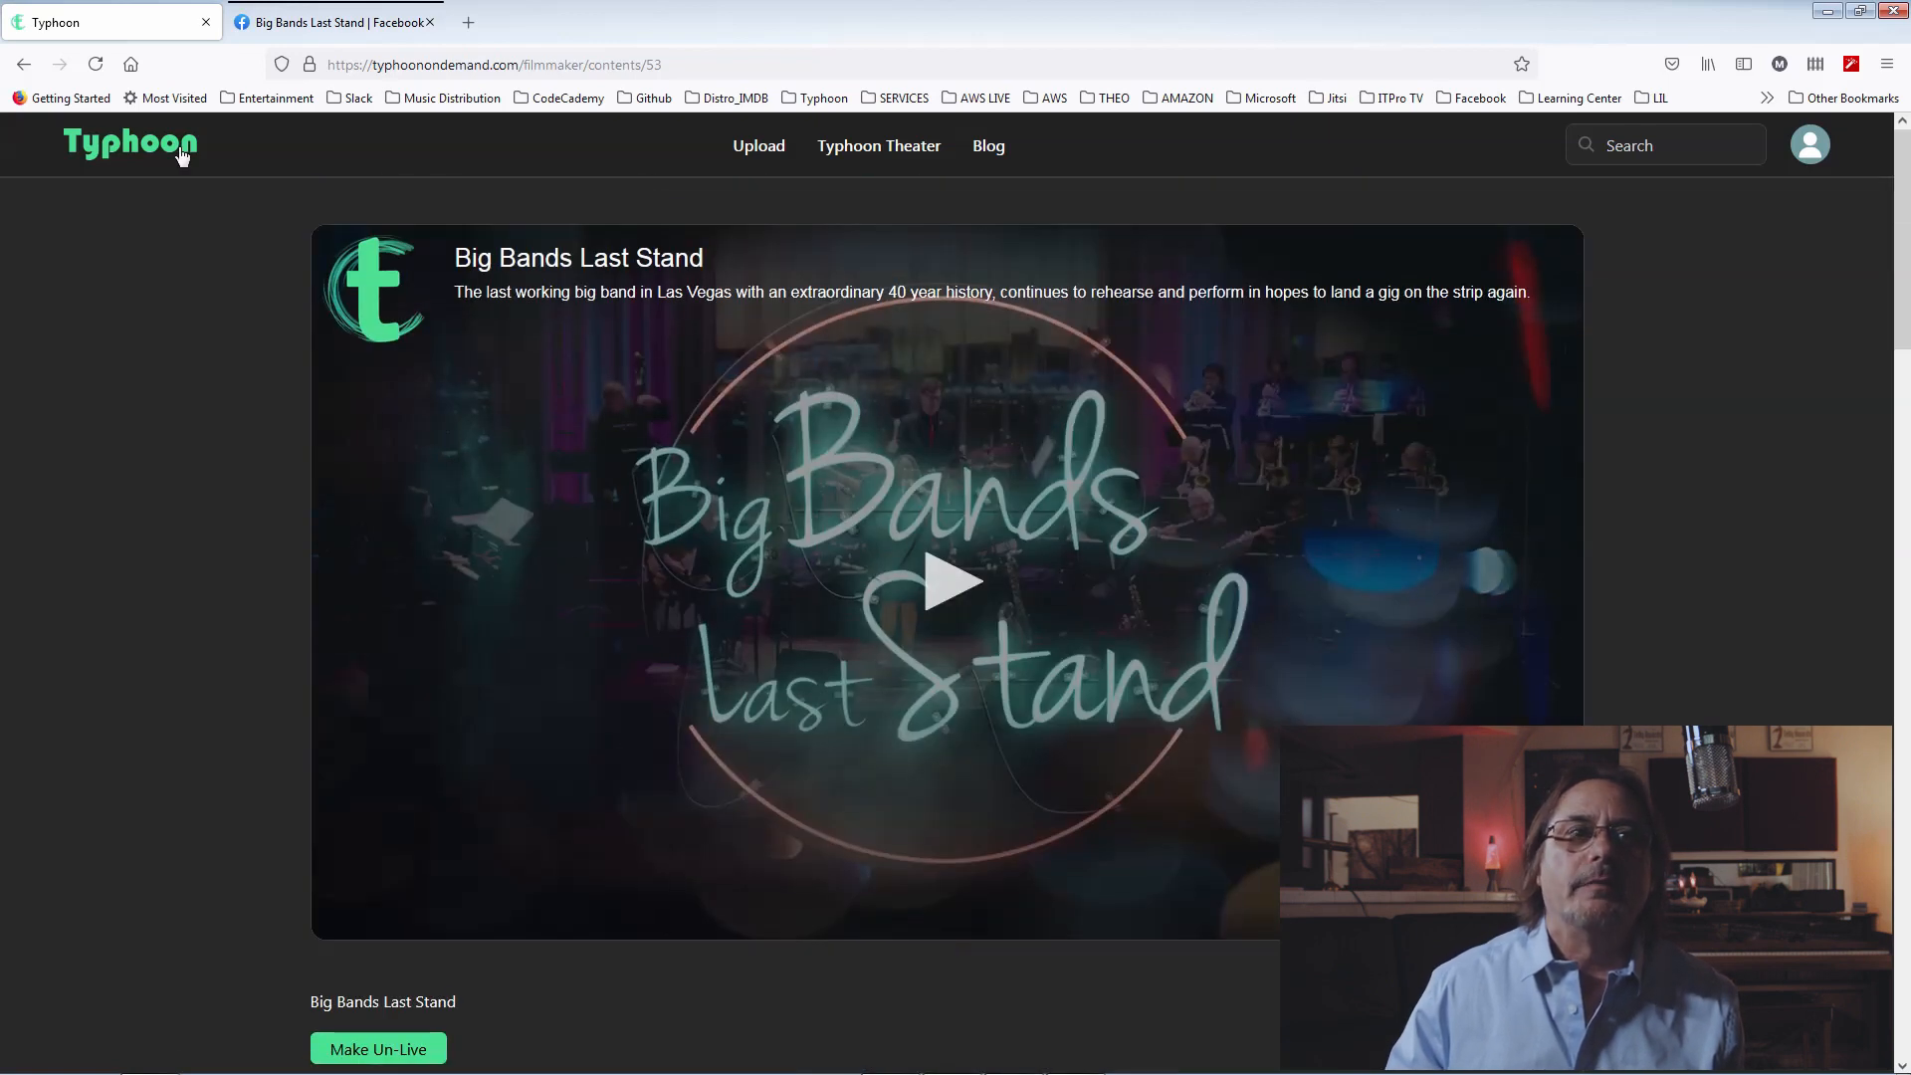
# Return to the Typhoon browse page, reopen the Big Bands Last Stand movie page and highlight its web address
pyautogui.click(181, 149)
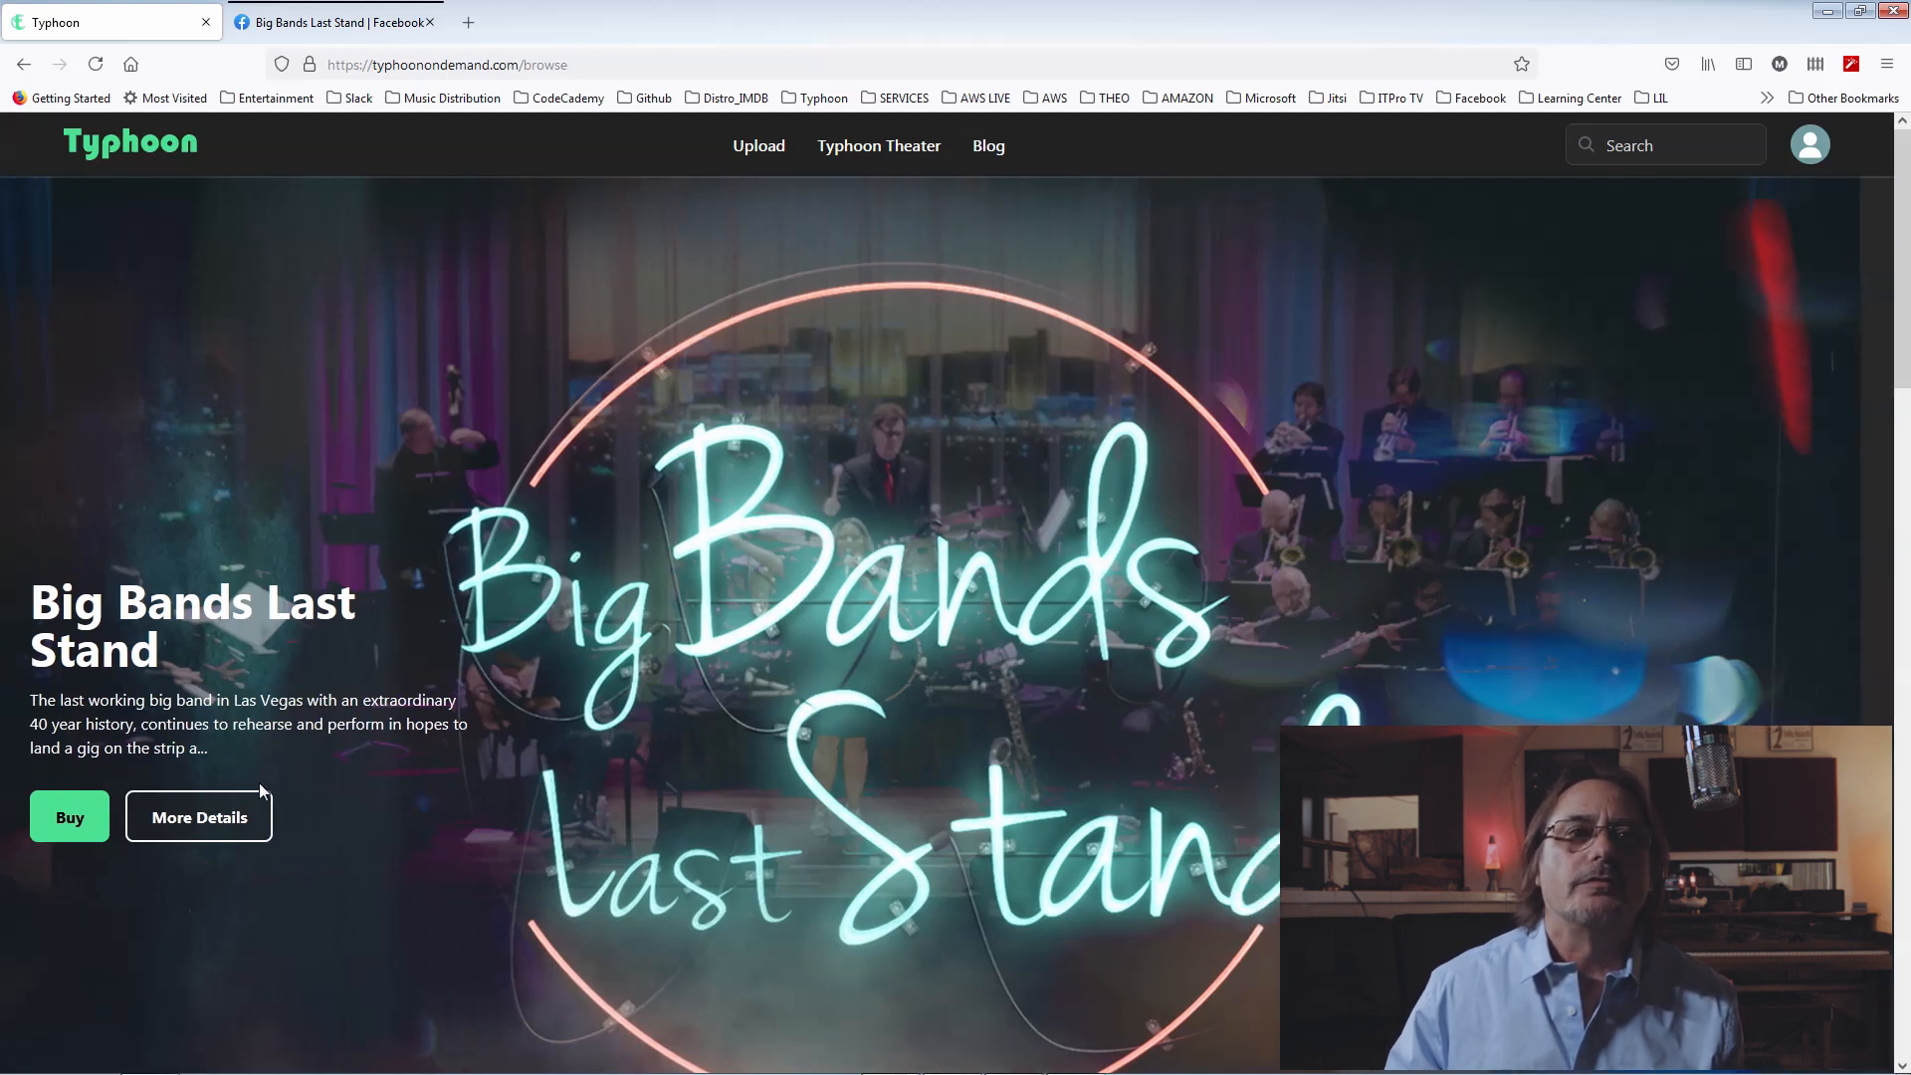
pyautogui.scroll(-8, 500, 845)
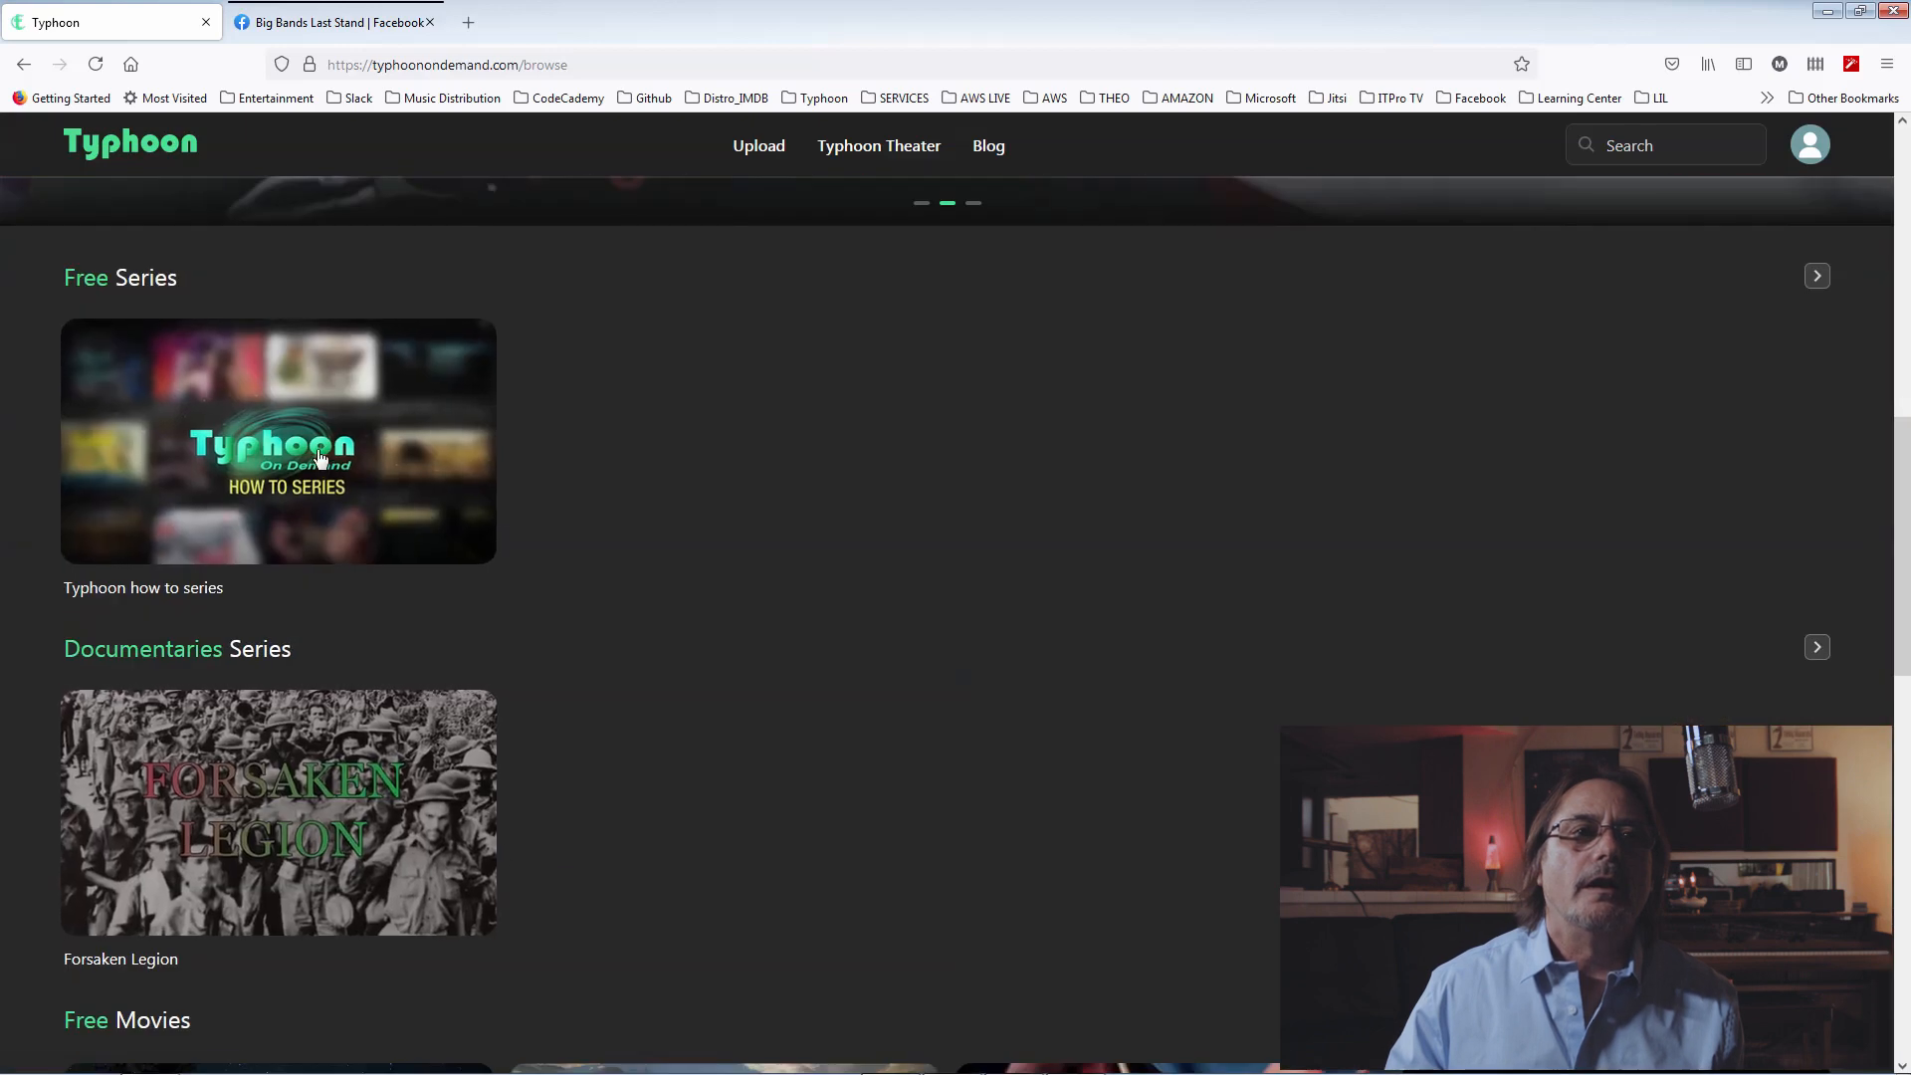
pyautogui.scroll(-7, 500, 607)
pyautogui.click(345, 786)
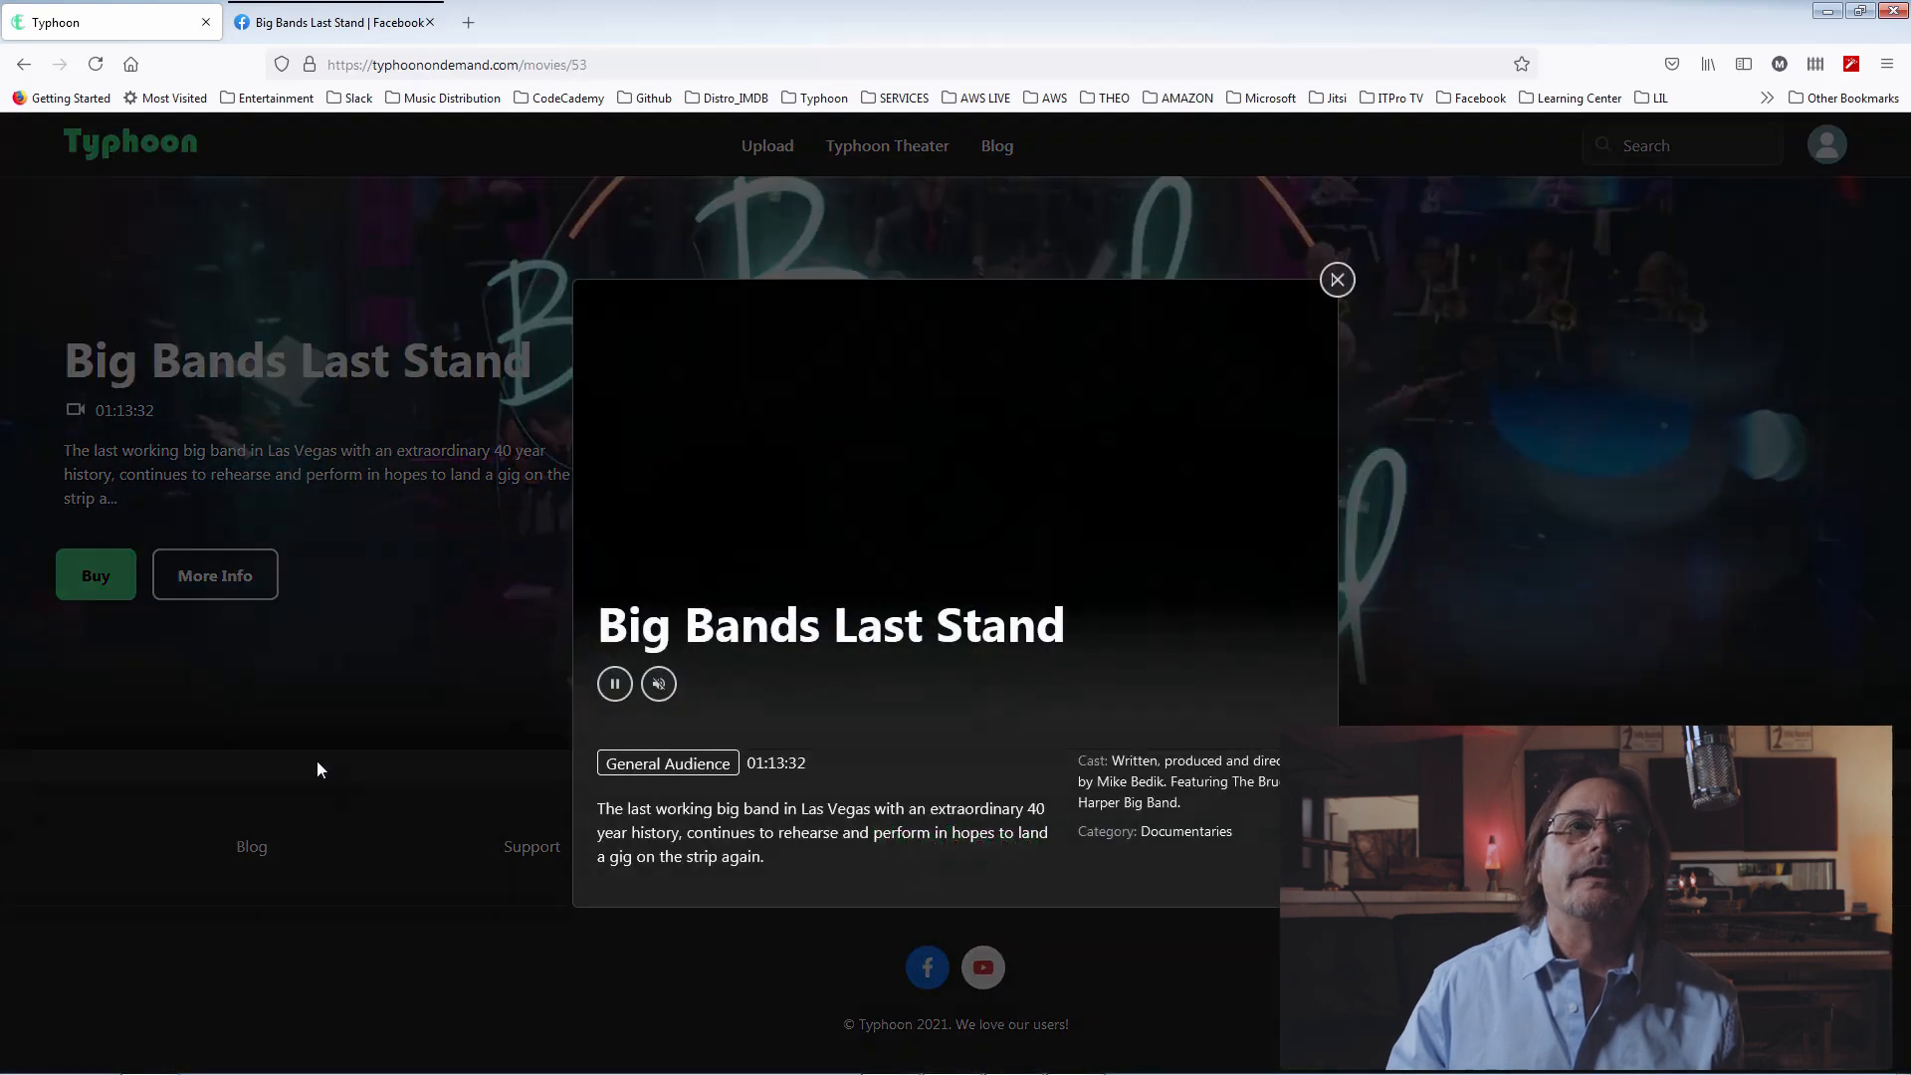
pyautogui.click(618, 66)
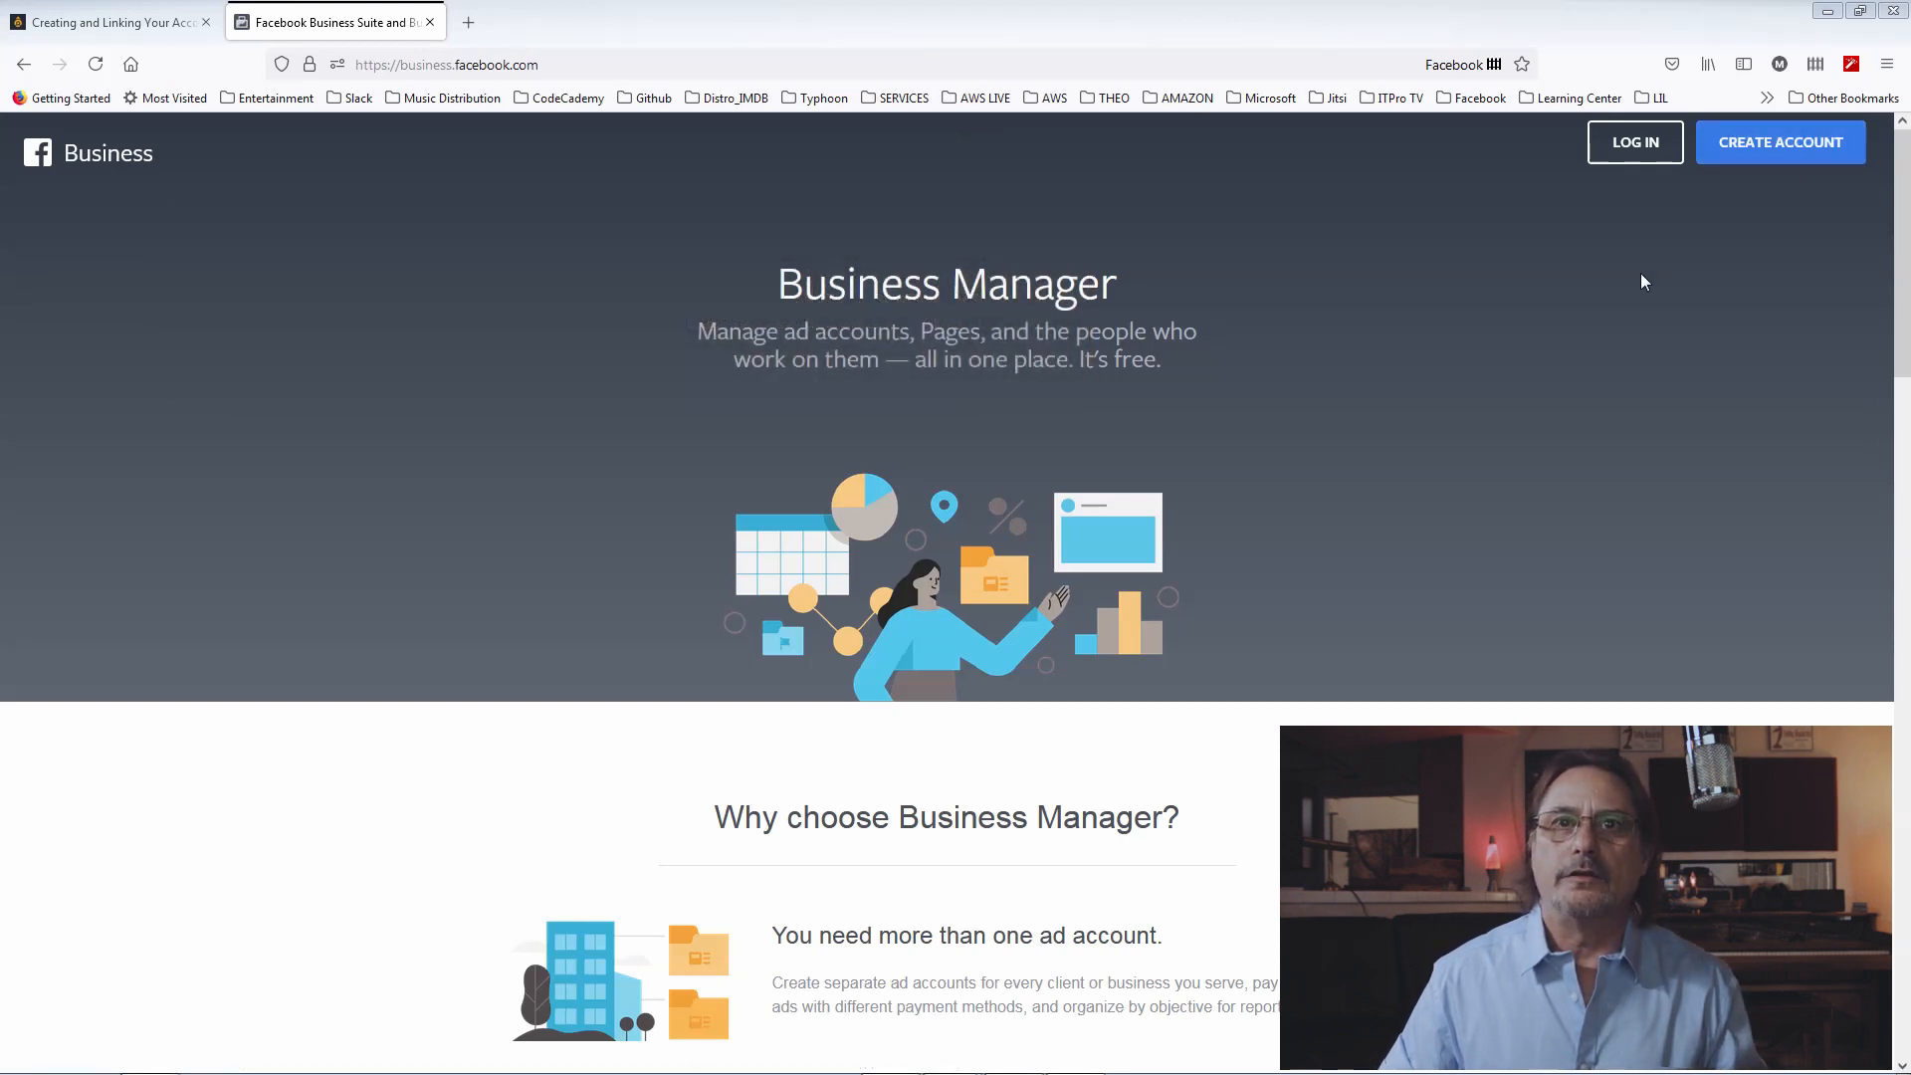
# Log in to Facebook Business Manager with the Facebook account and open Ads Manager from Business Suite
pyautogui.click(1646, 159)
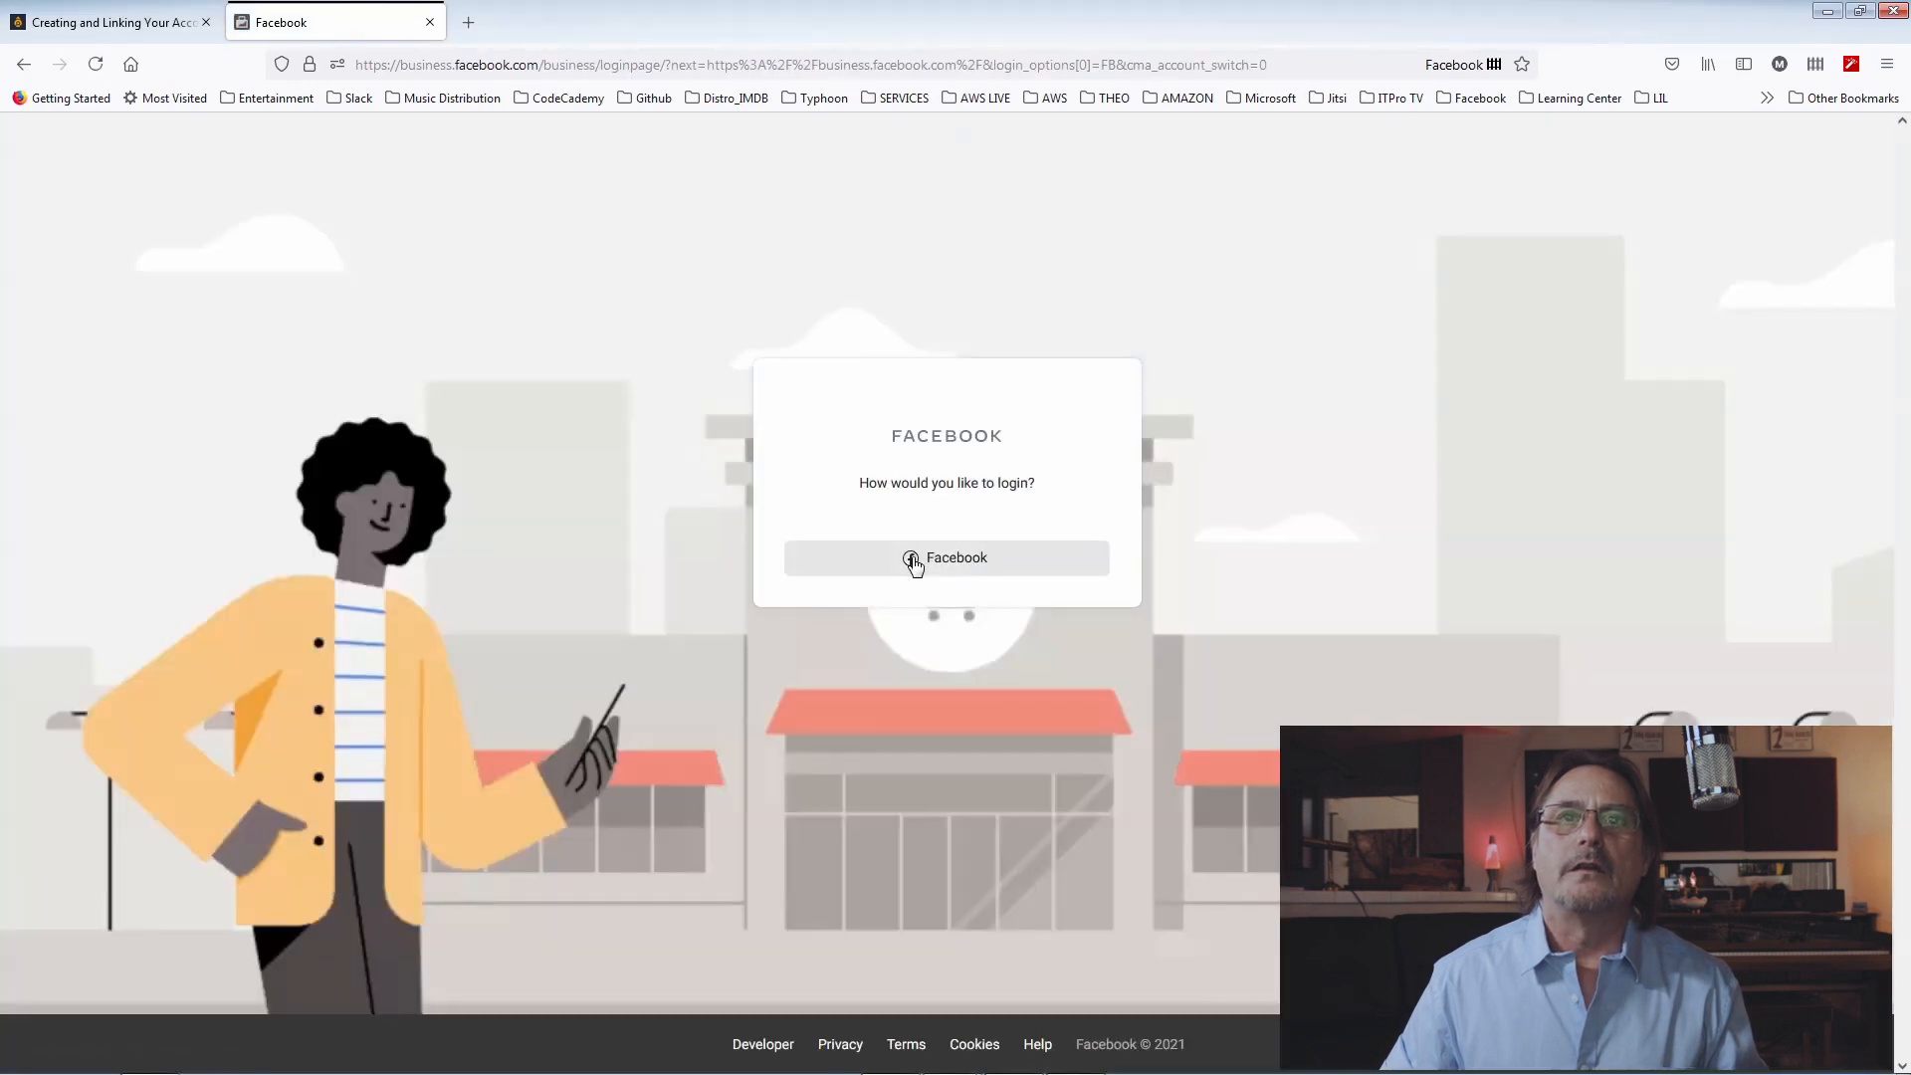
pyautogui.click(914, 563)
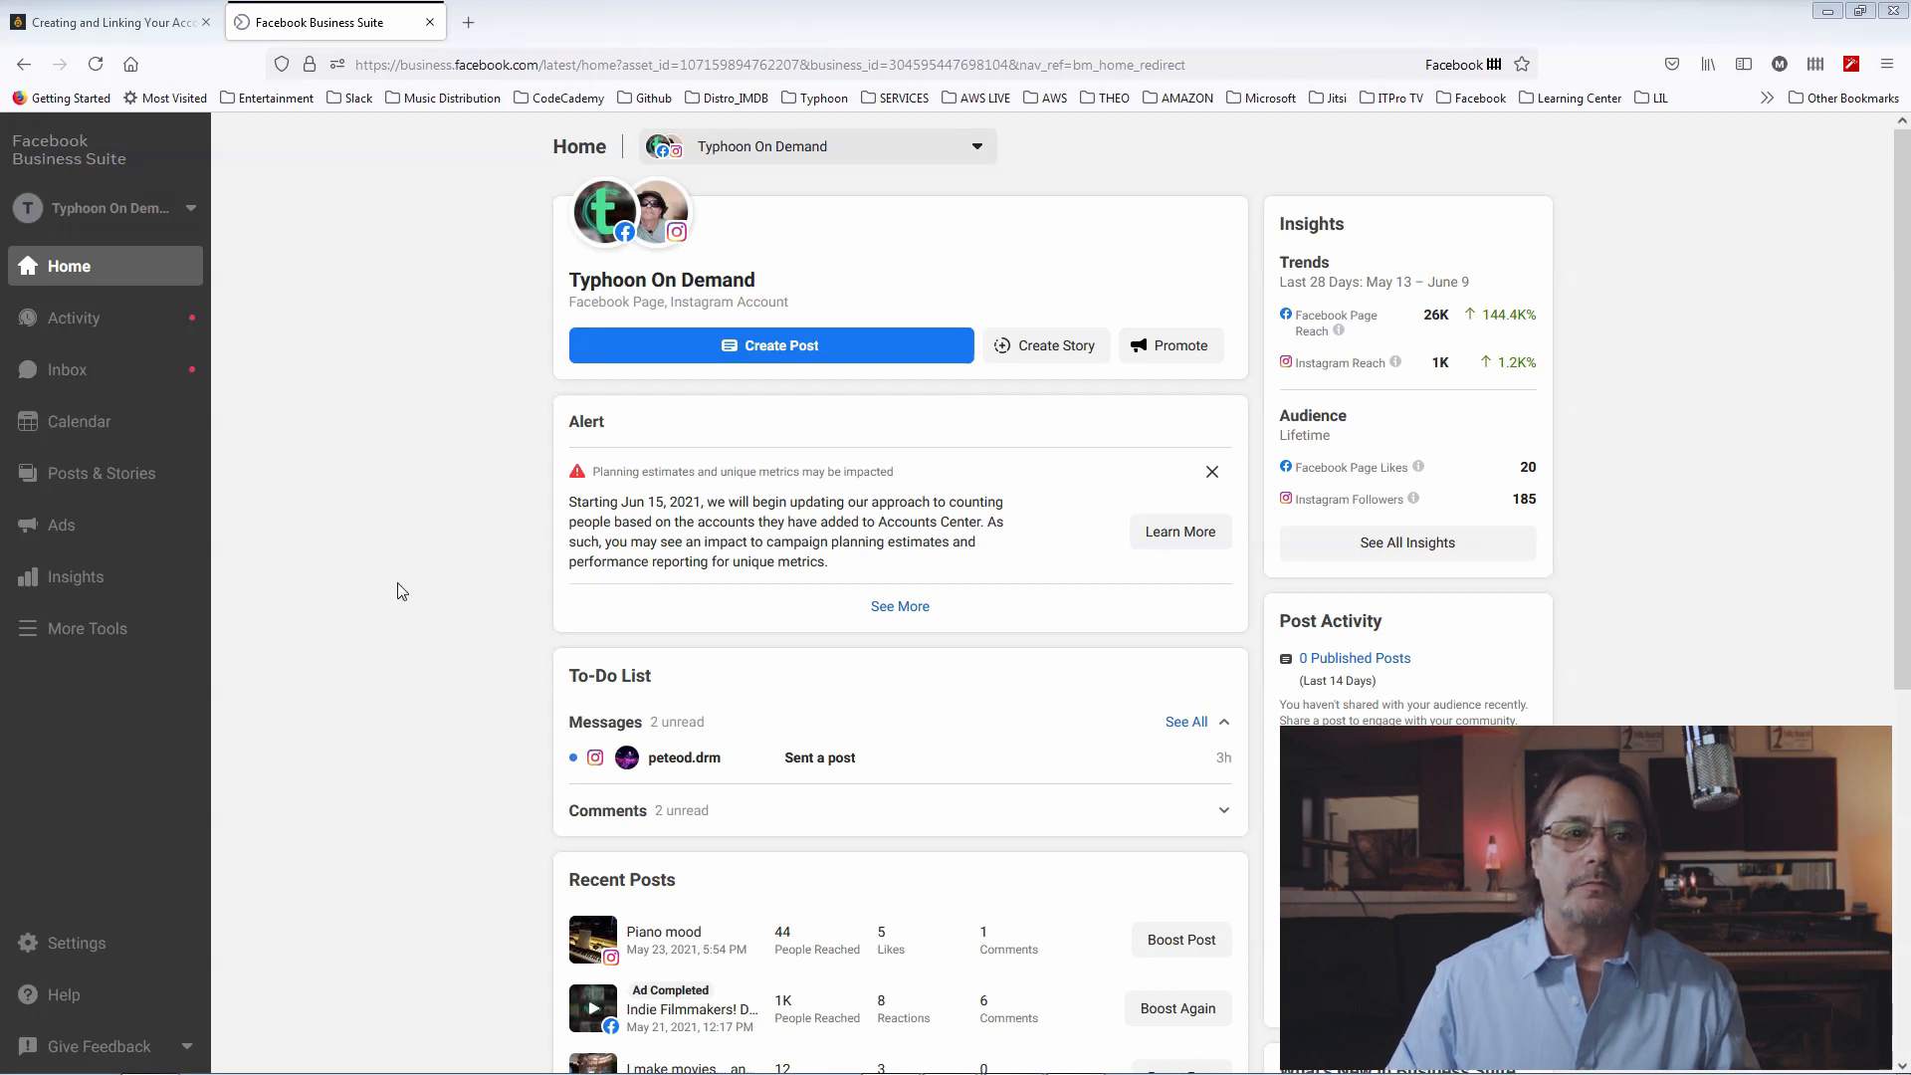
pyautogui.click(66, 635)
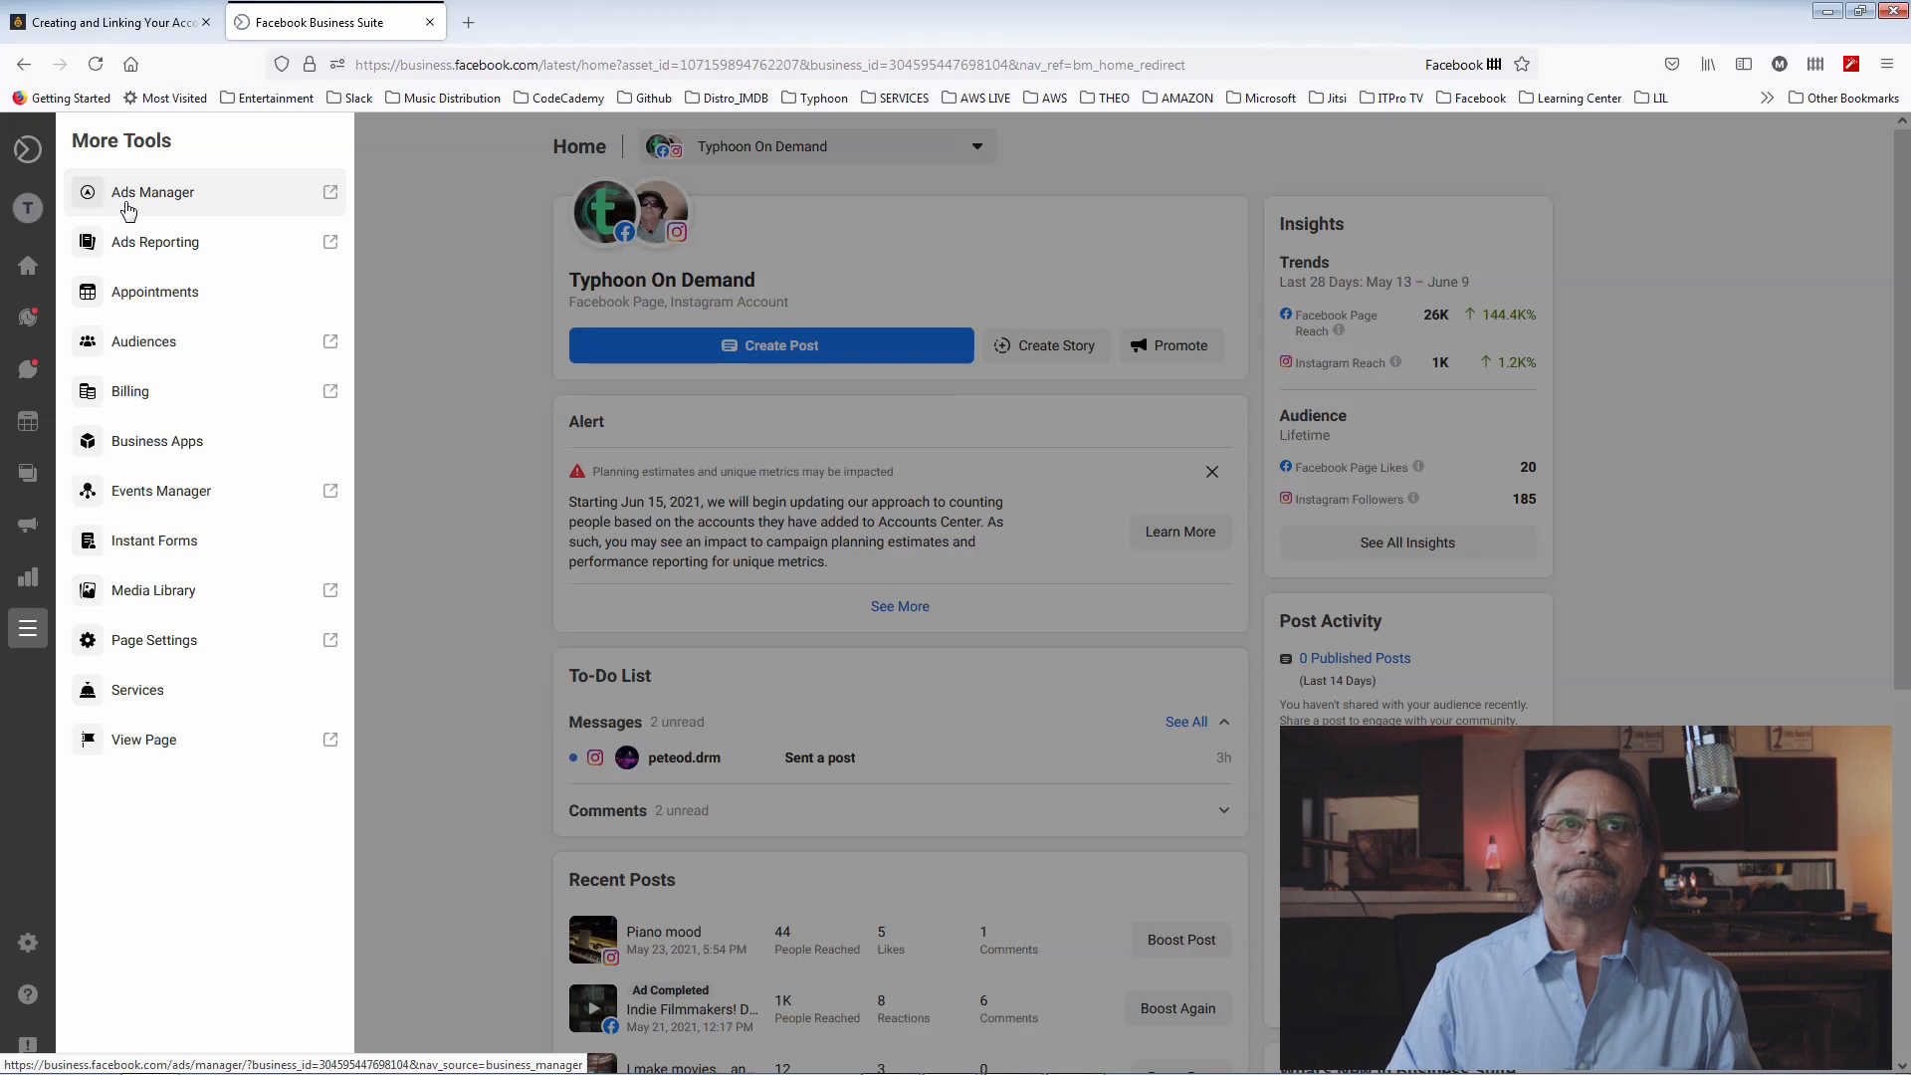
pyautogui.click(127, 210)
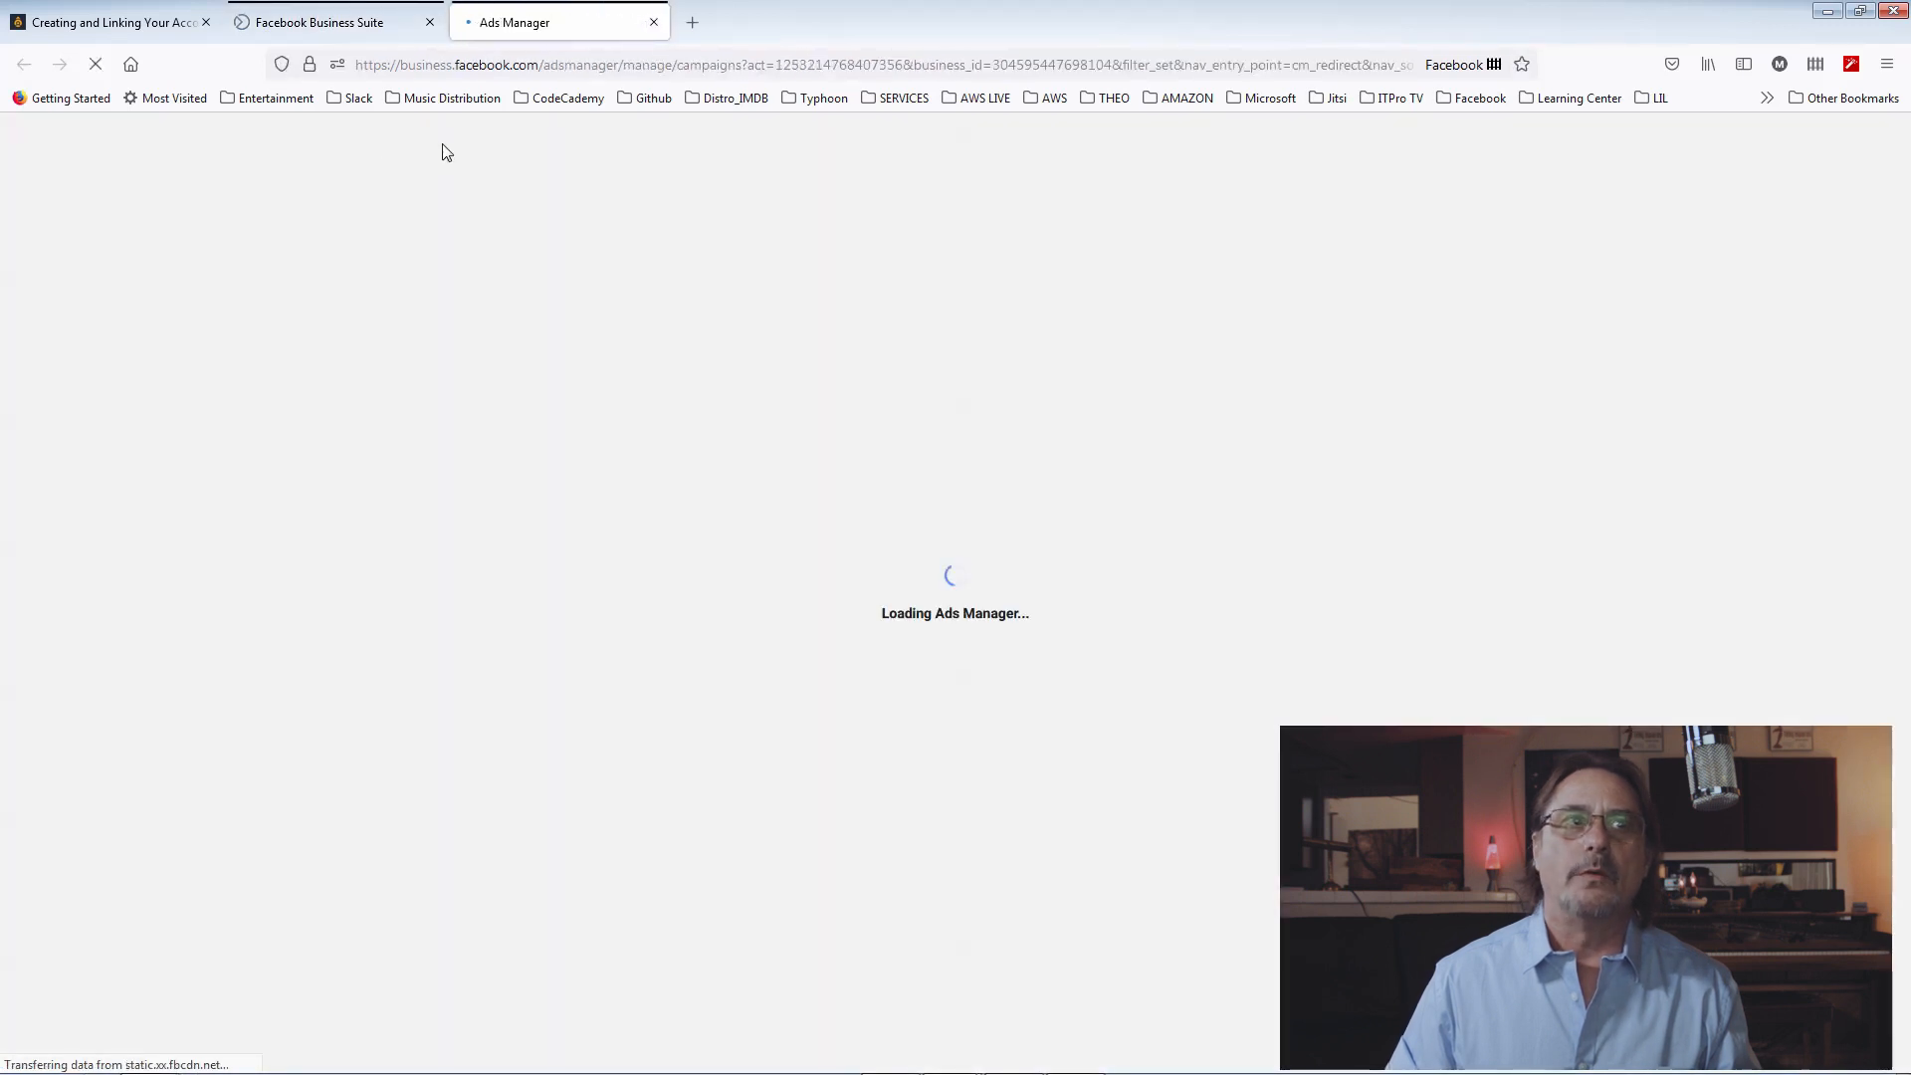
# Go from Ads Manager to the Business Settings of the Typhoon On Demand business
pyautogui.click(27, 187)
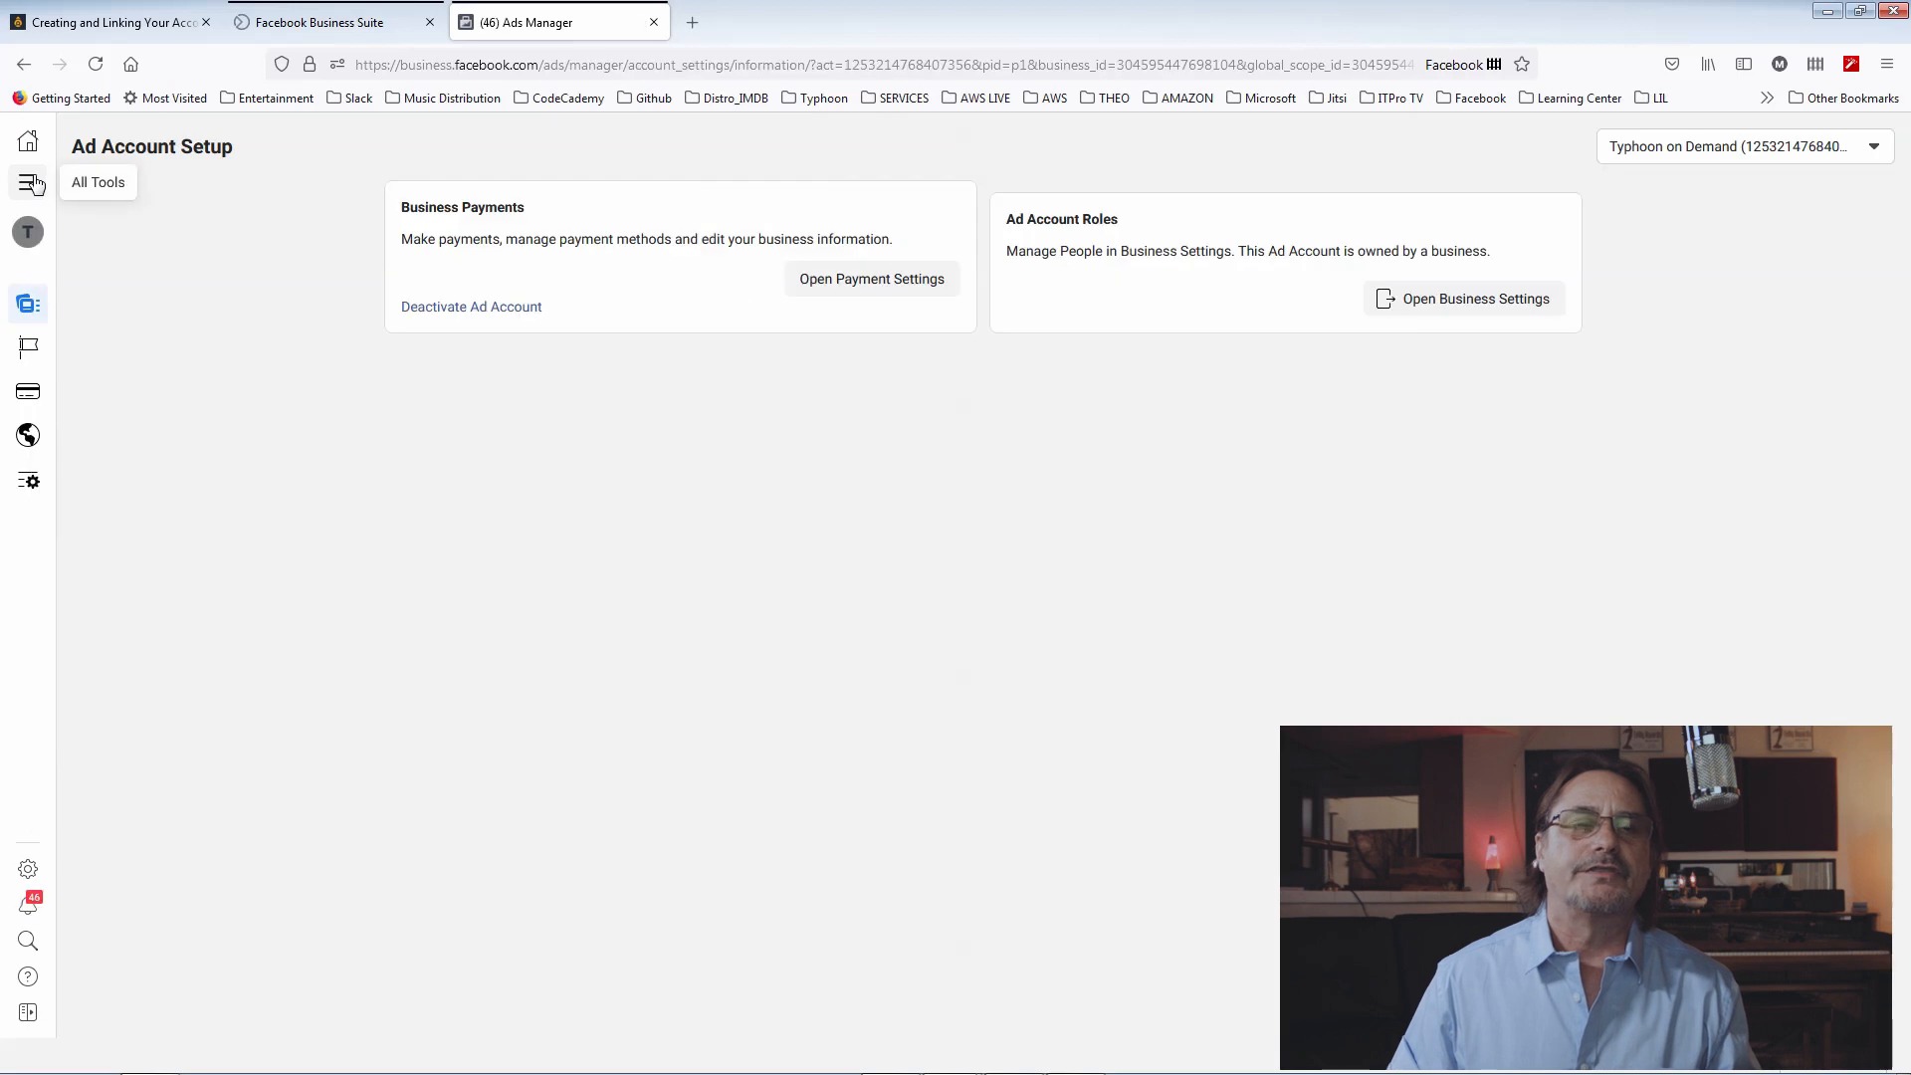
pyautogui.click(30, 184)
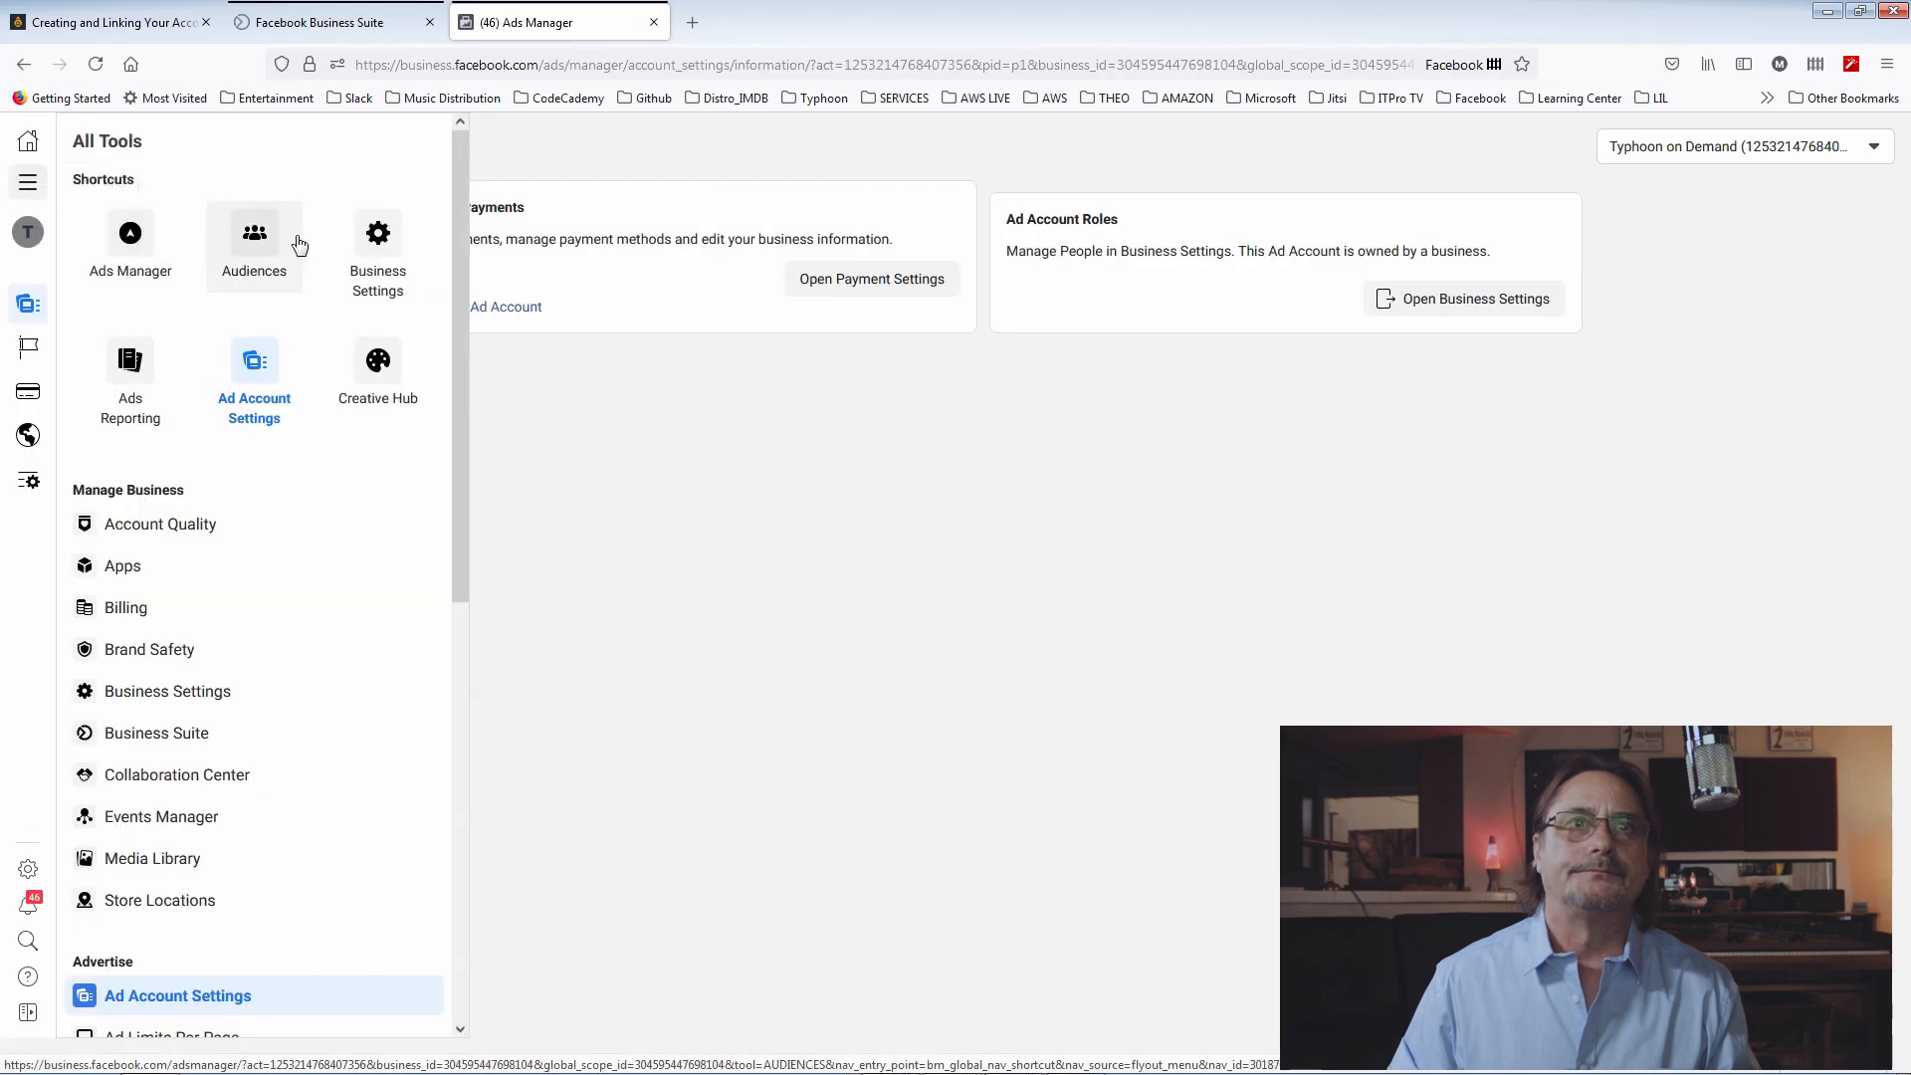
pyautogui.click(376, 261)
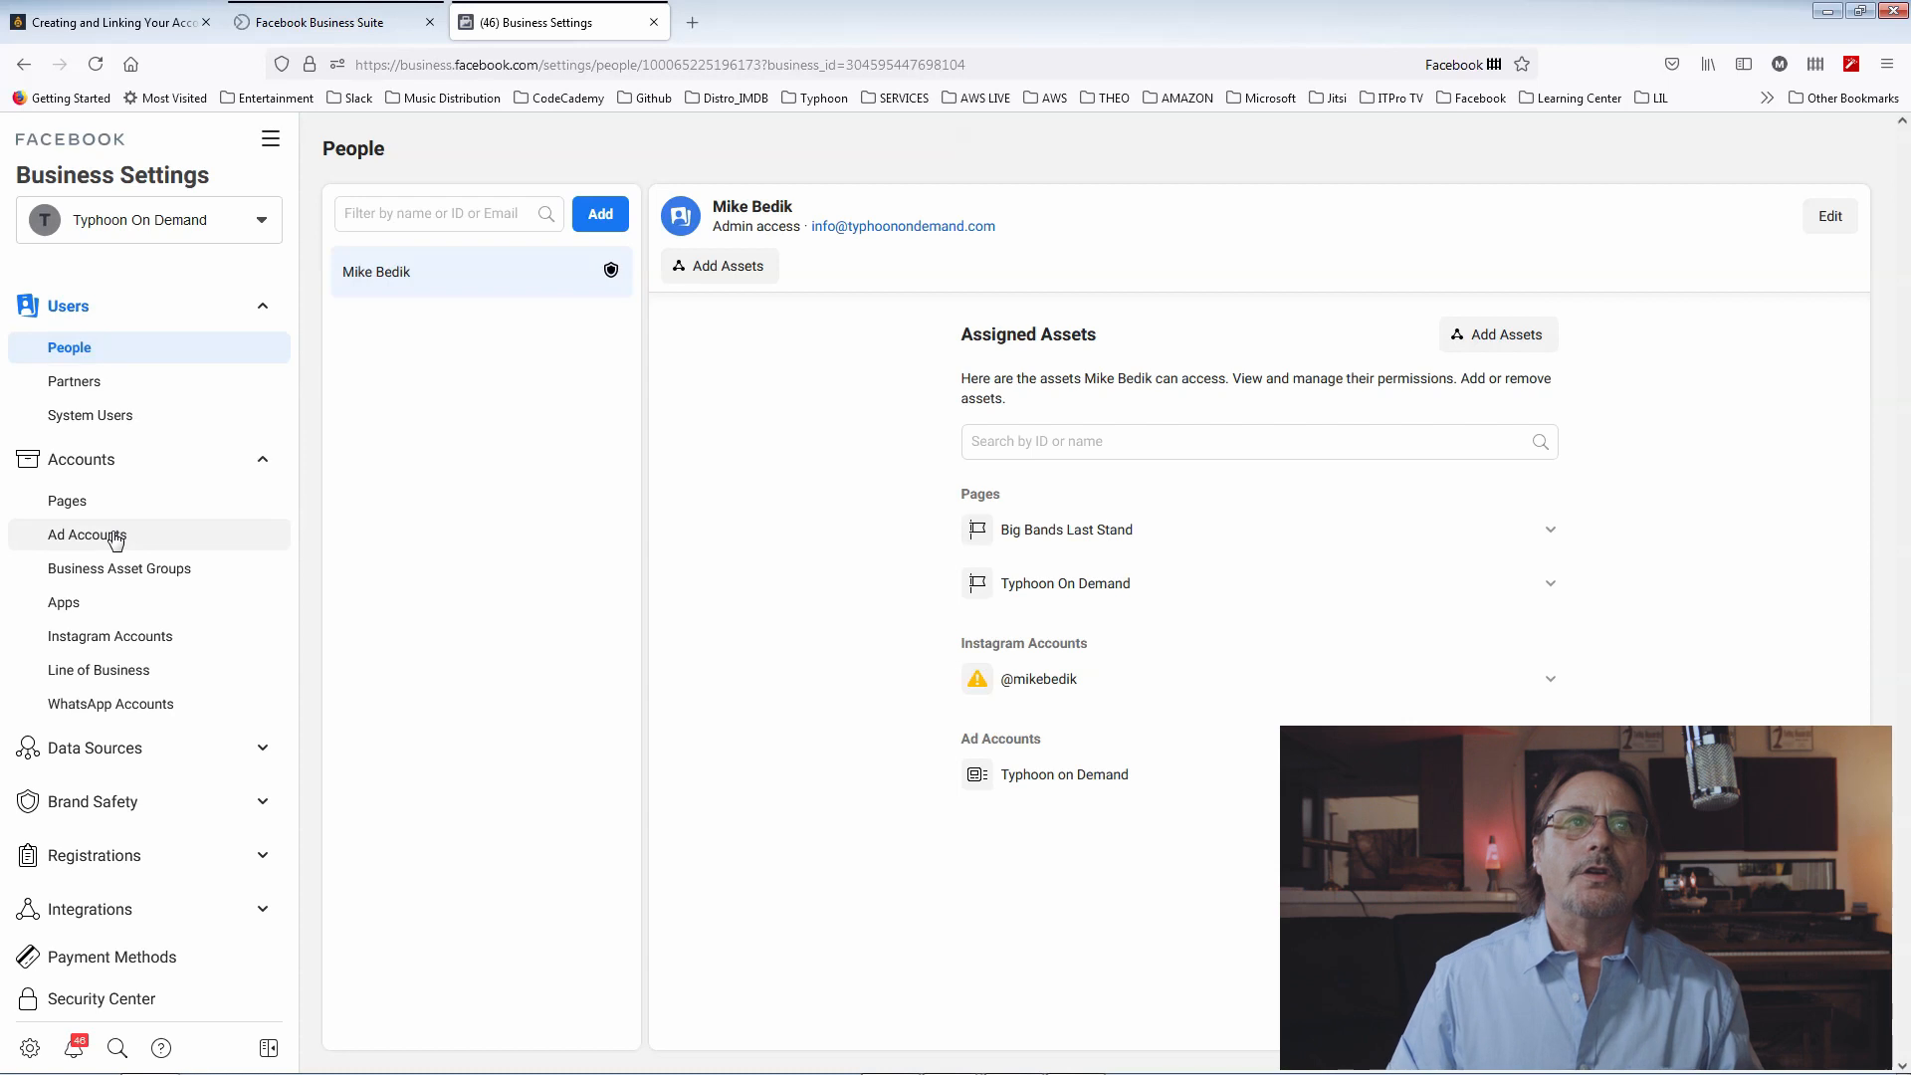
# Show the form for adding an existing ad account to the business and close it without adding one
pyautogui.click(117, 539)
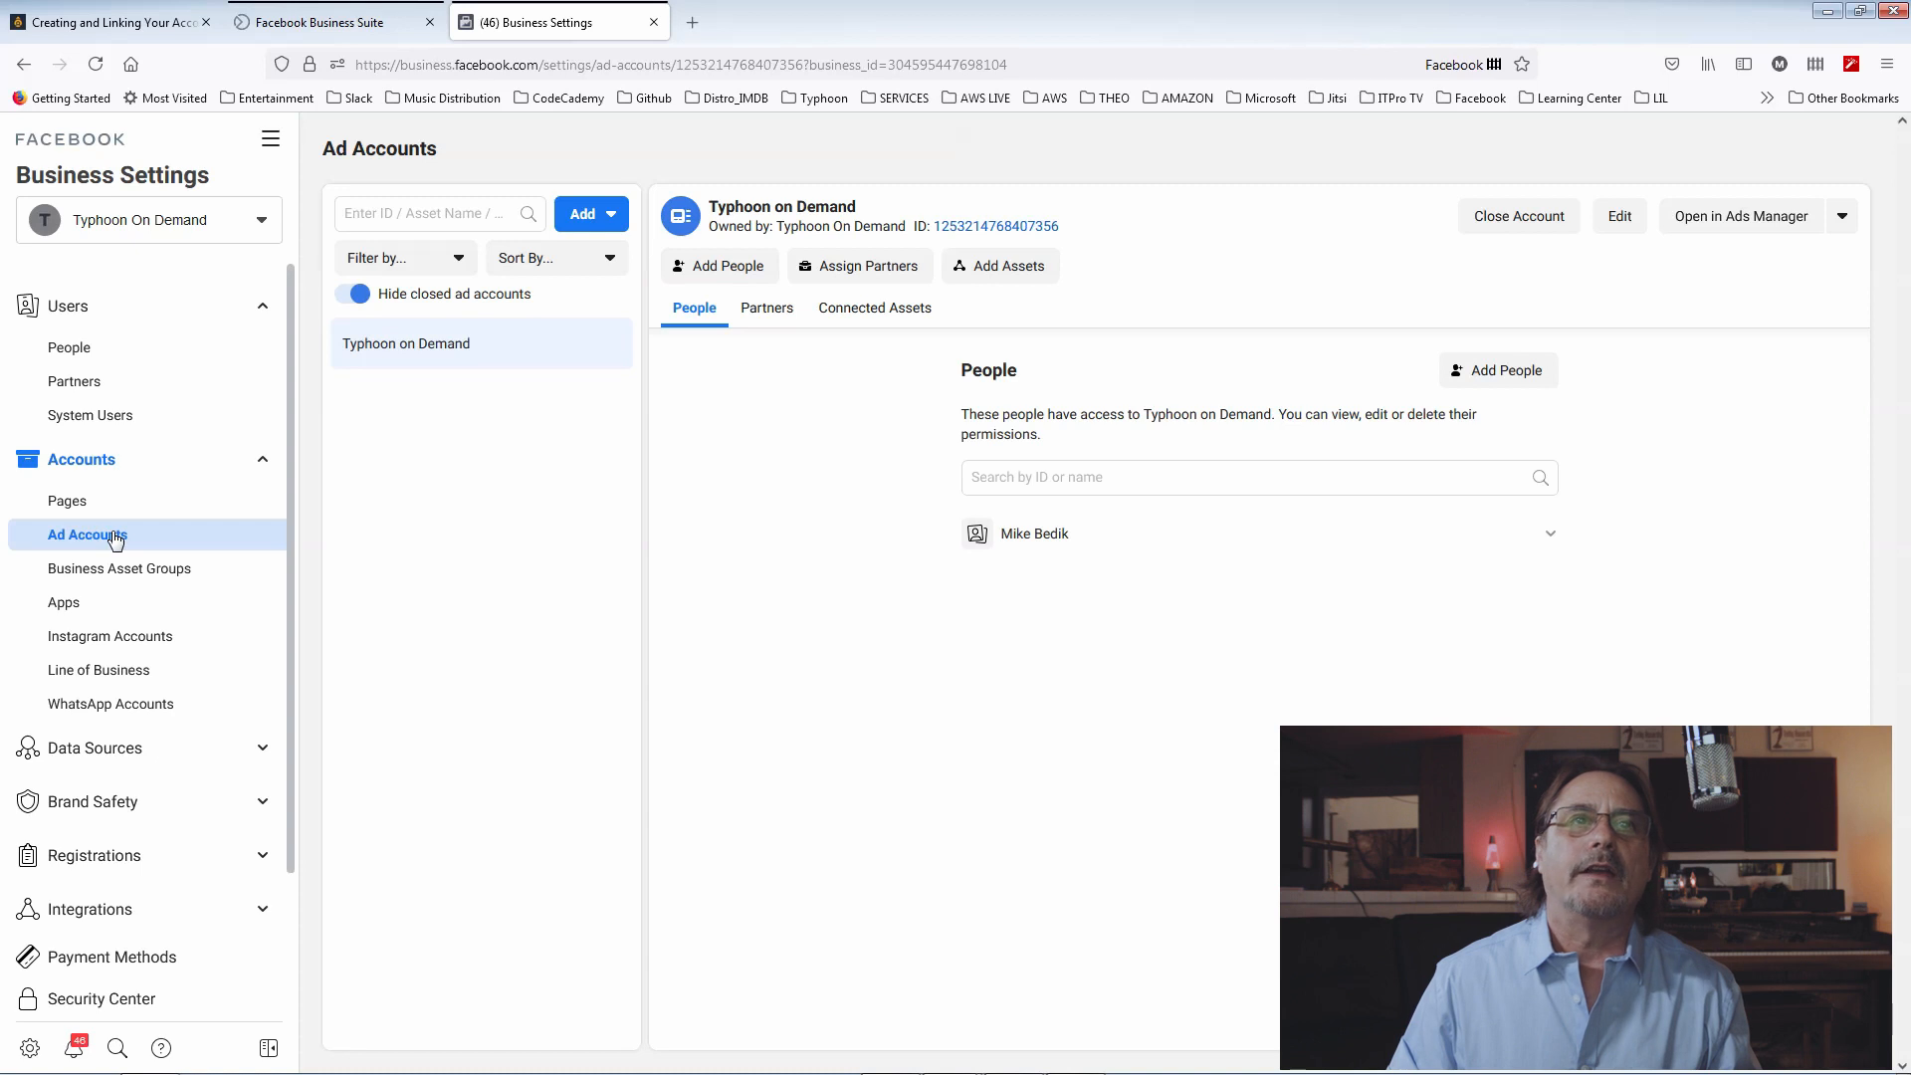
pyautogui.click(618, 225)
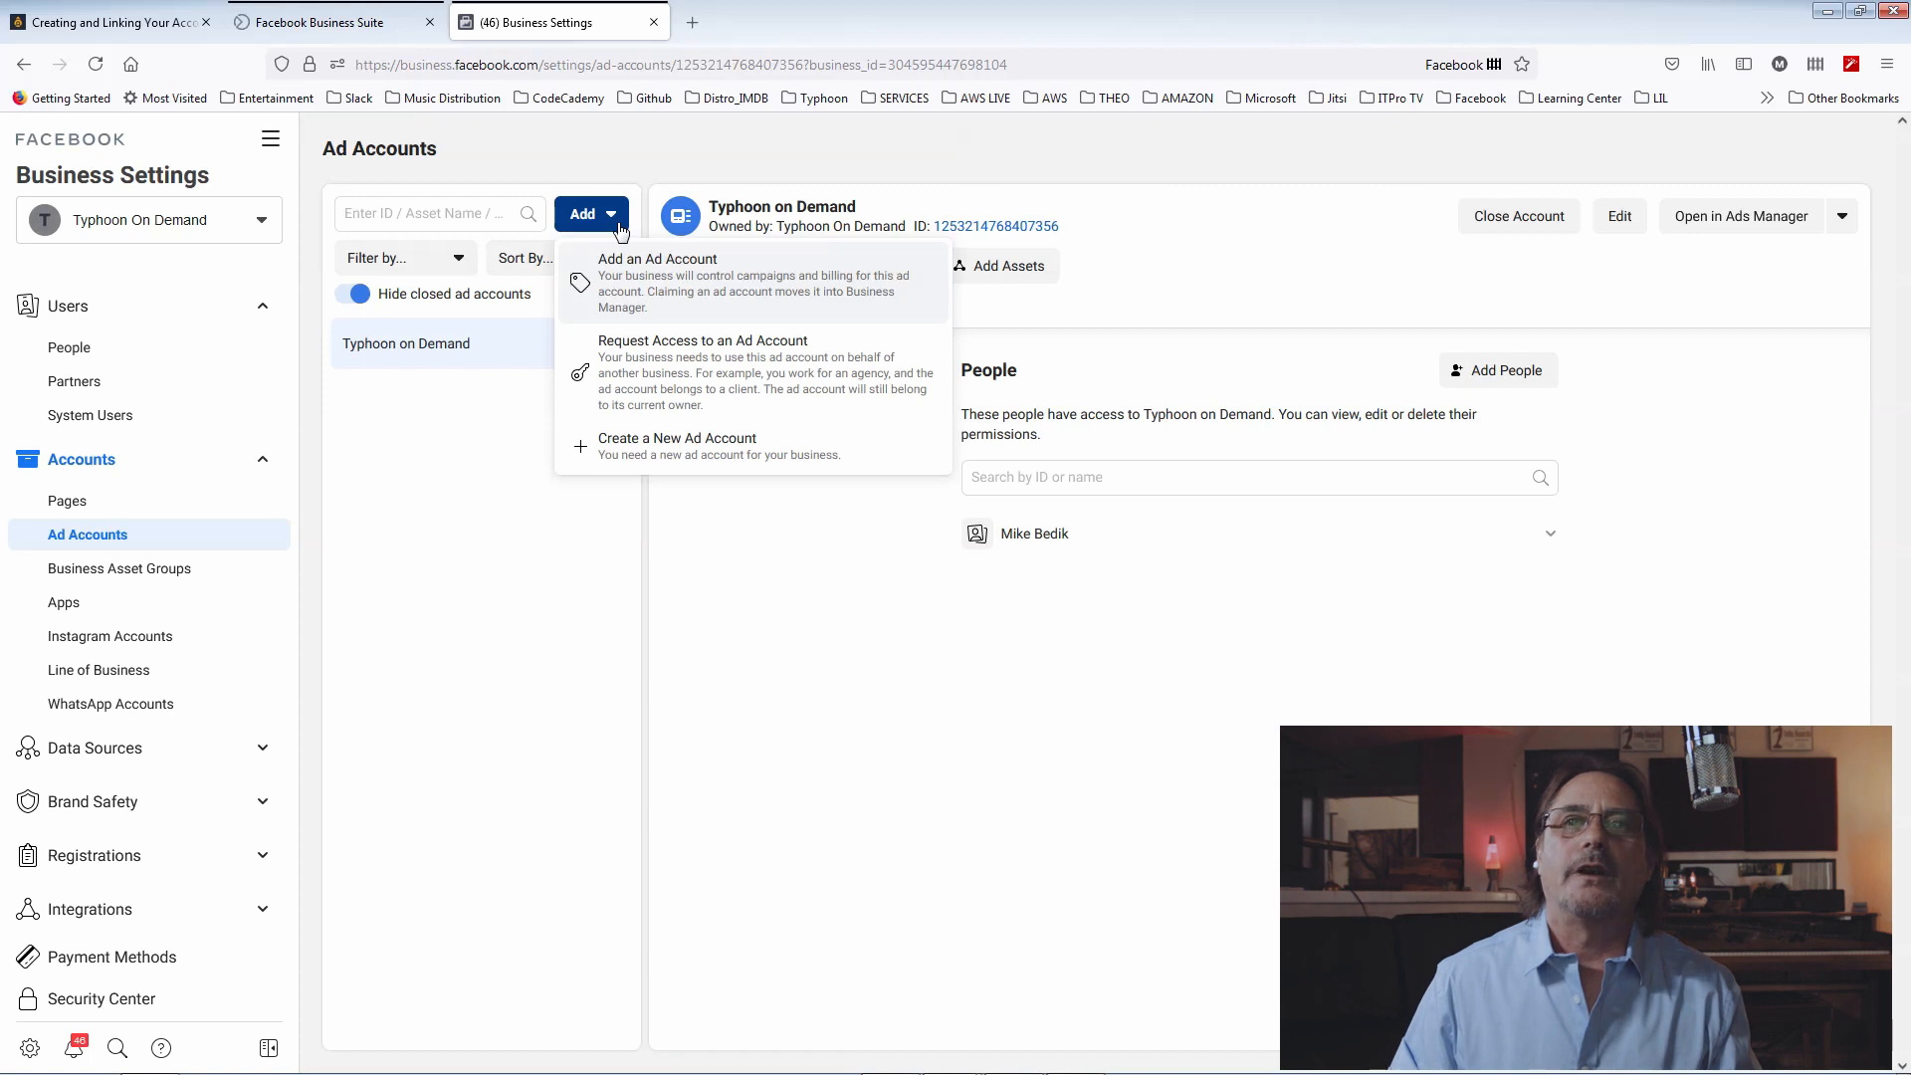
pyautogui.click(635, 255)
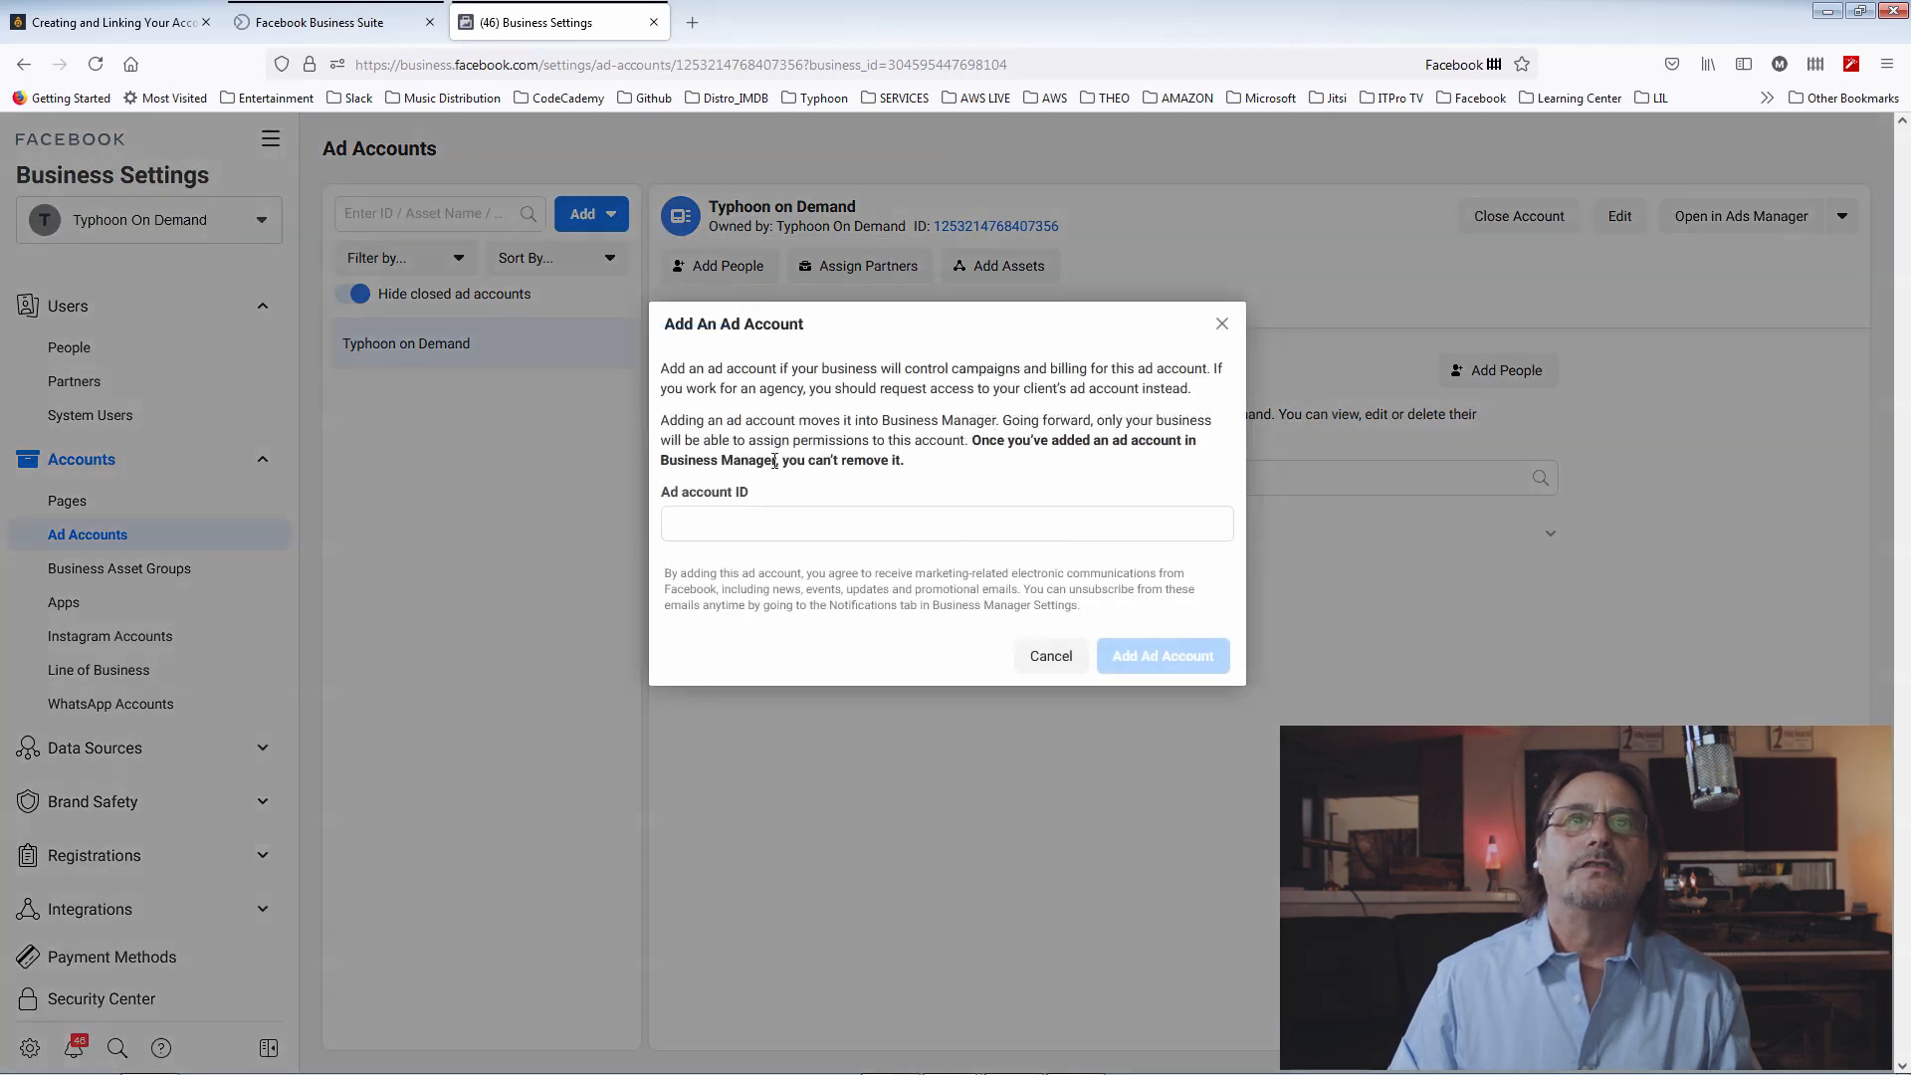
pyautogui.click(1223, 325)
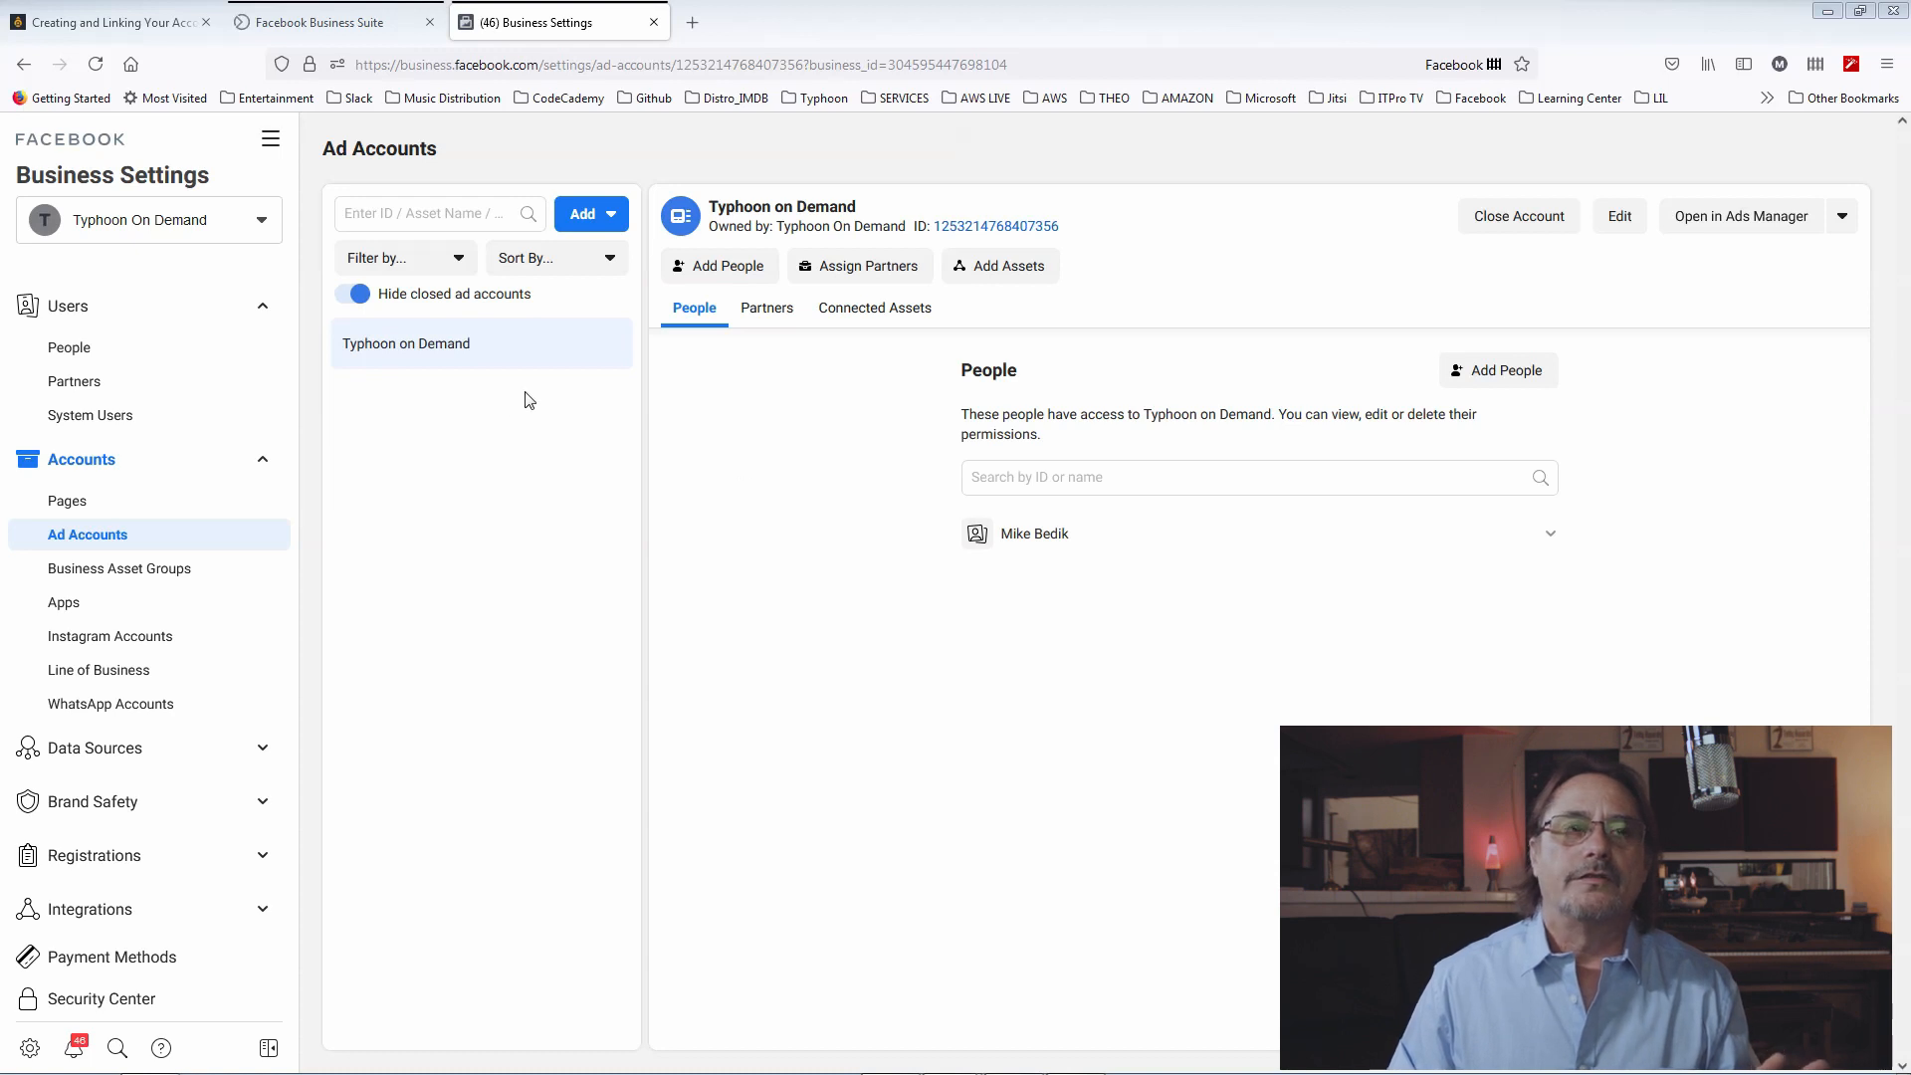
# Search for "video" in the form for adding an existing Facebook Page to the business, and close it without adding one
pyautogui.click(86, 503)
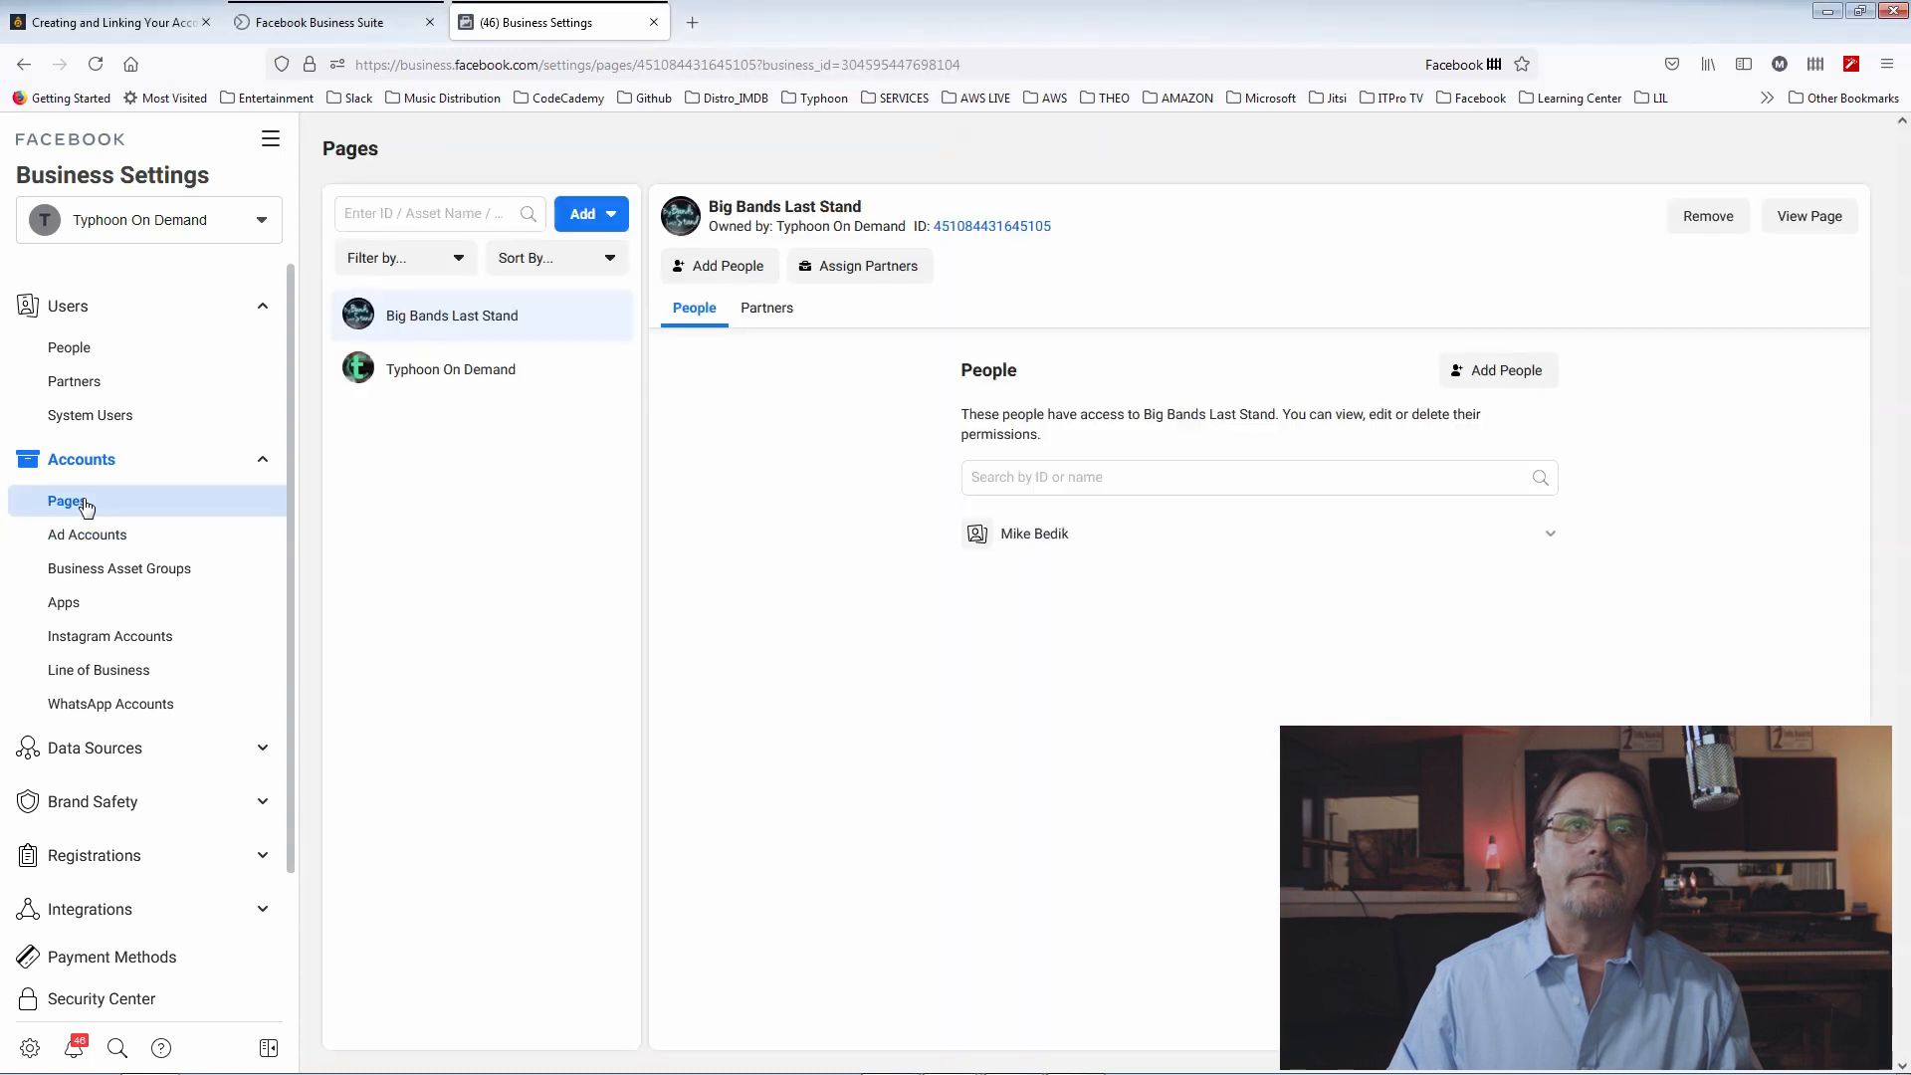
pyautogui.click(614, 218)
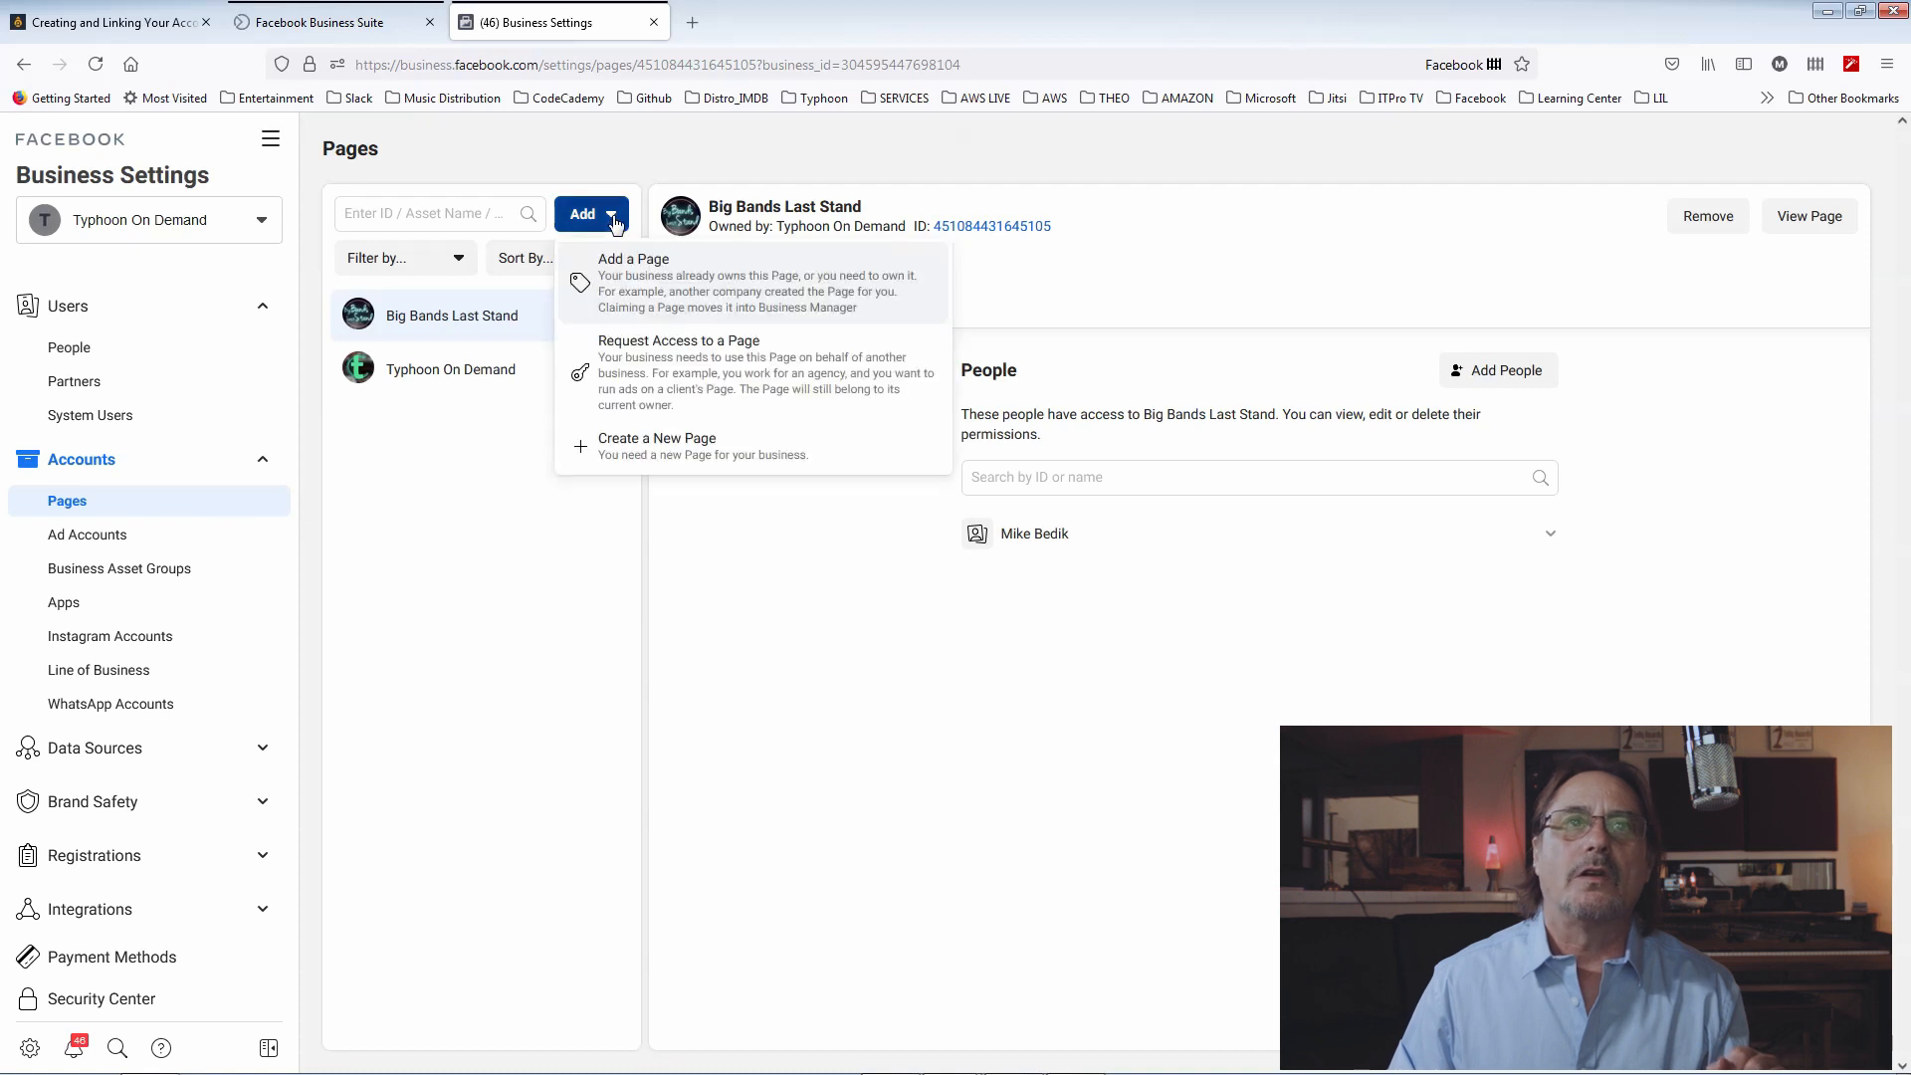
pyautogui.click(718, 299)
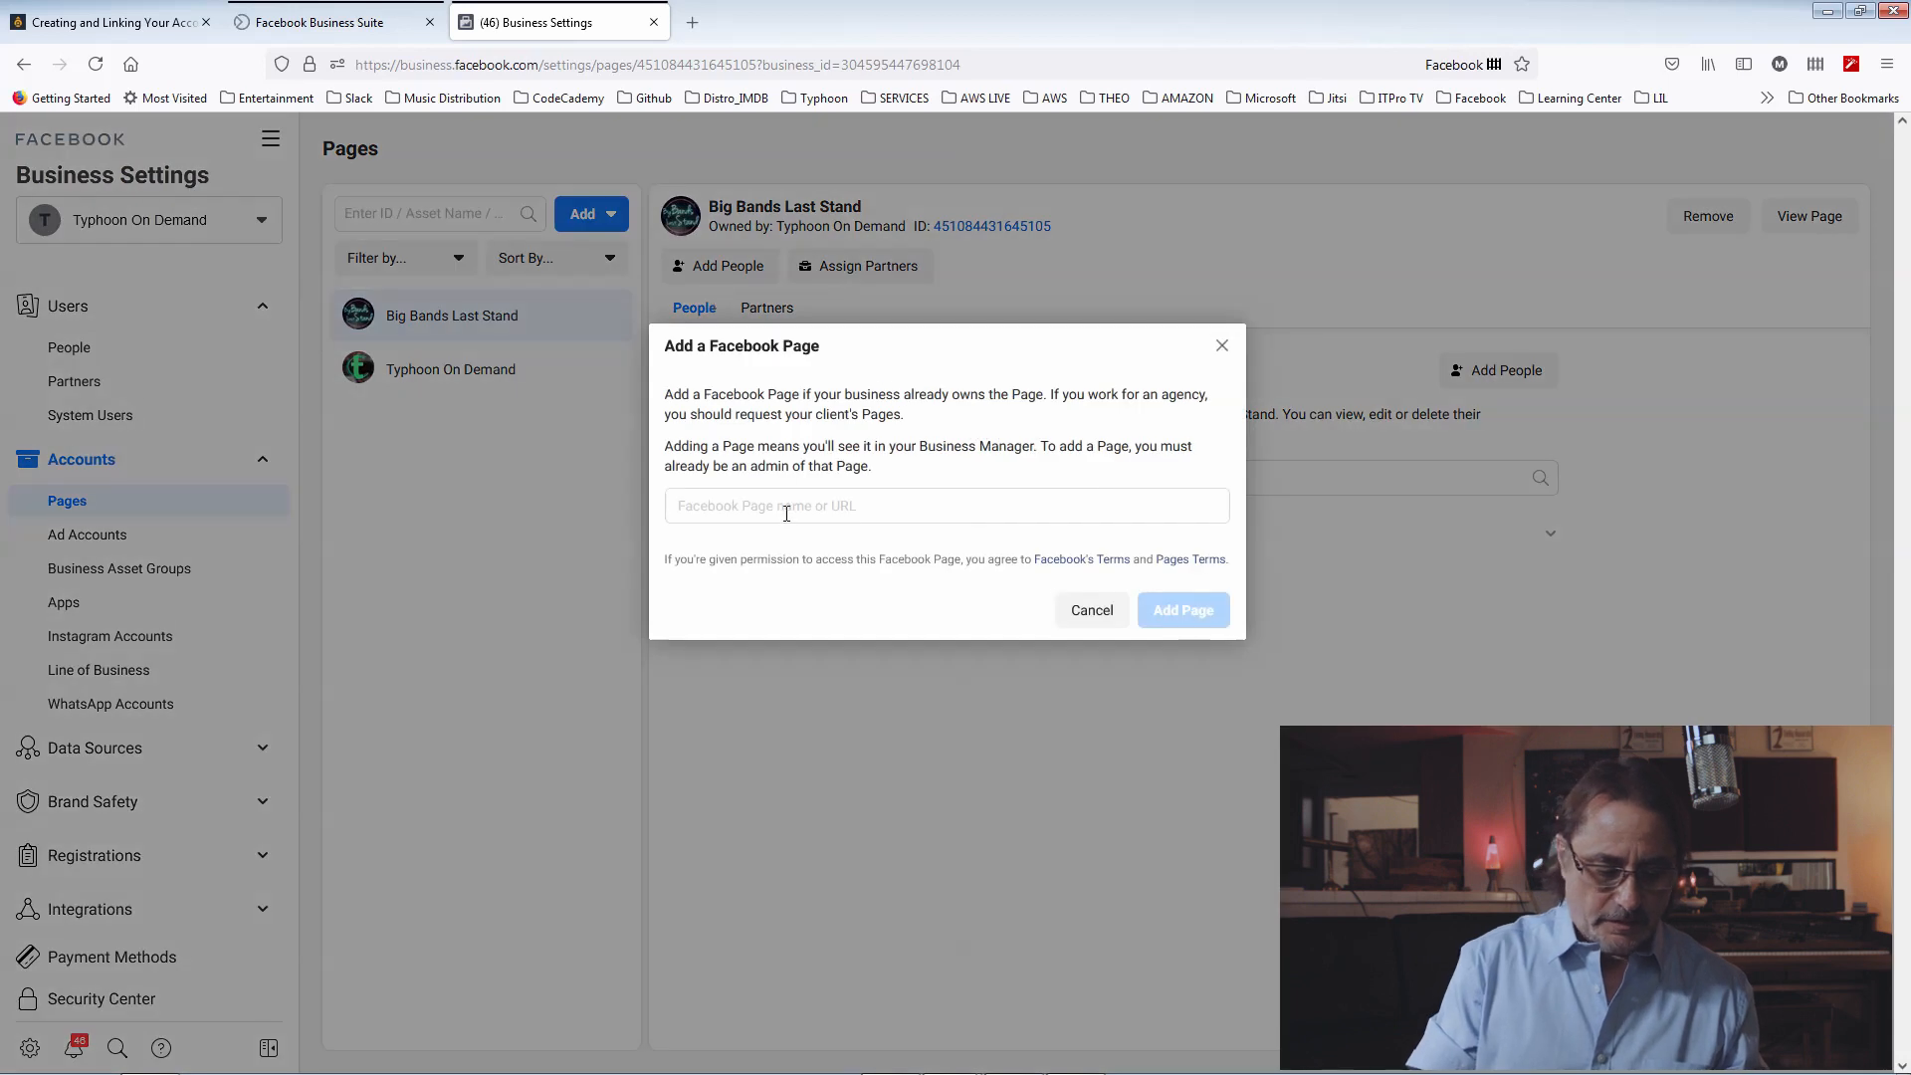
pyautogui.click(783, 502)
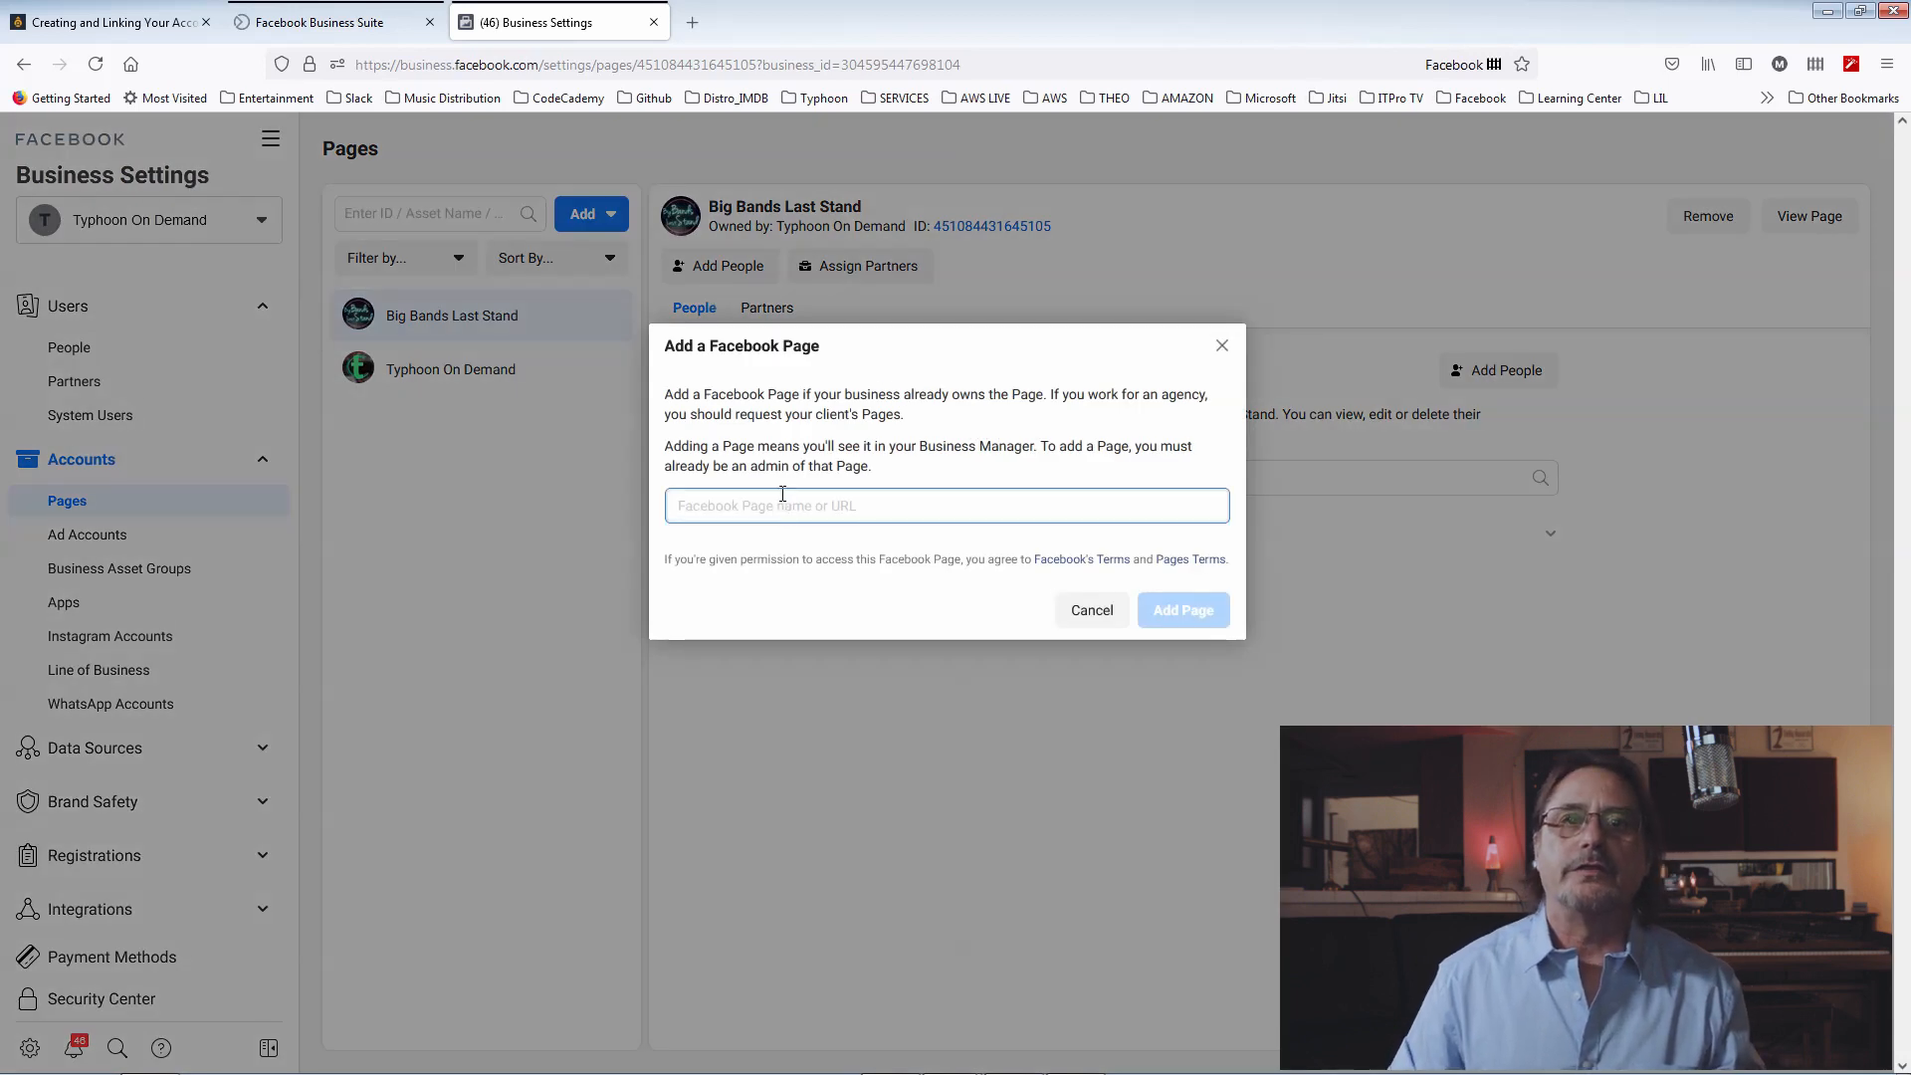
pyautogui.write('video')
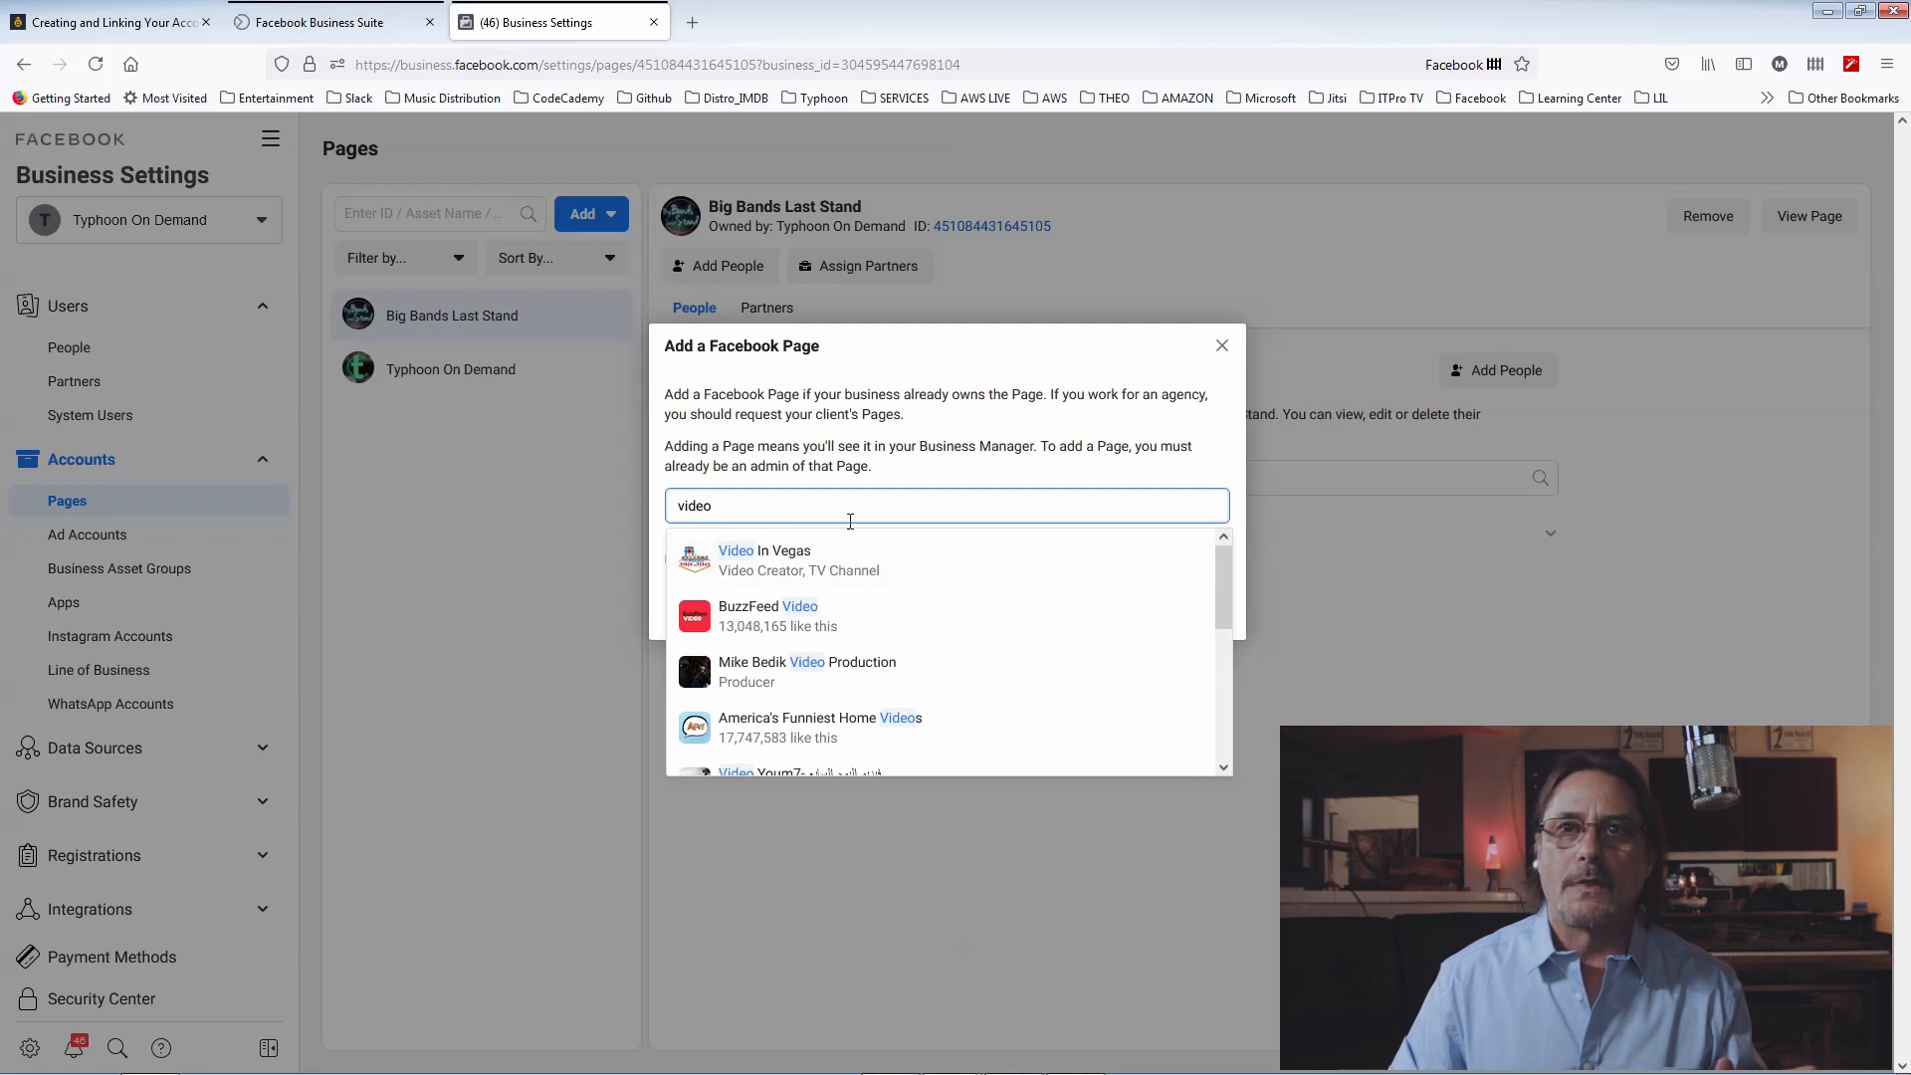
pyautogui.click(1223, 347)
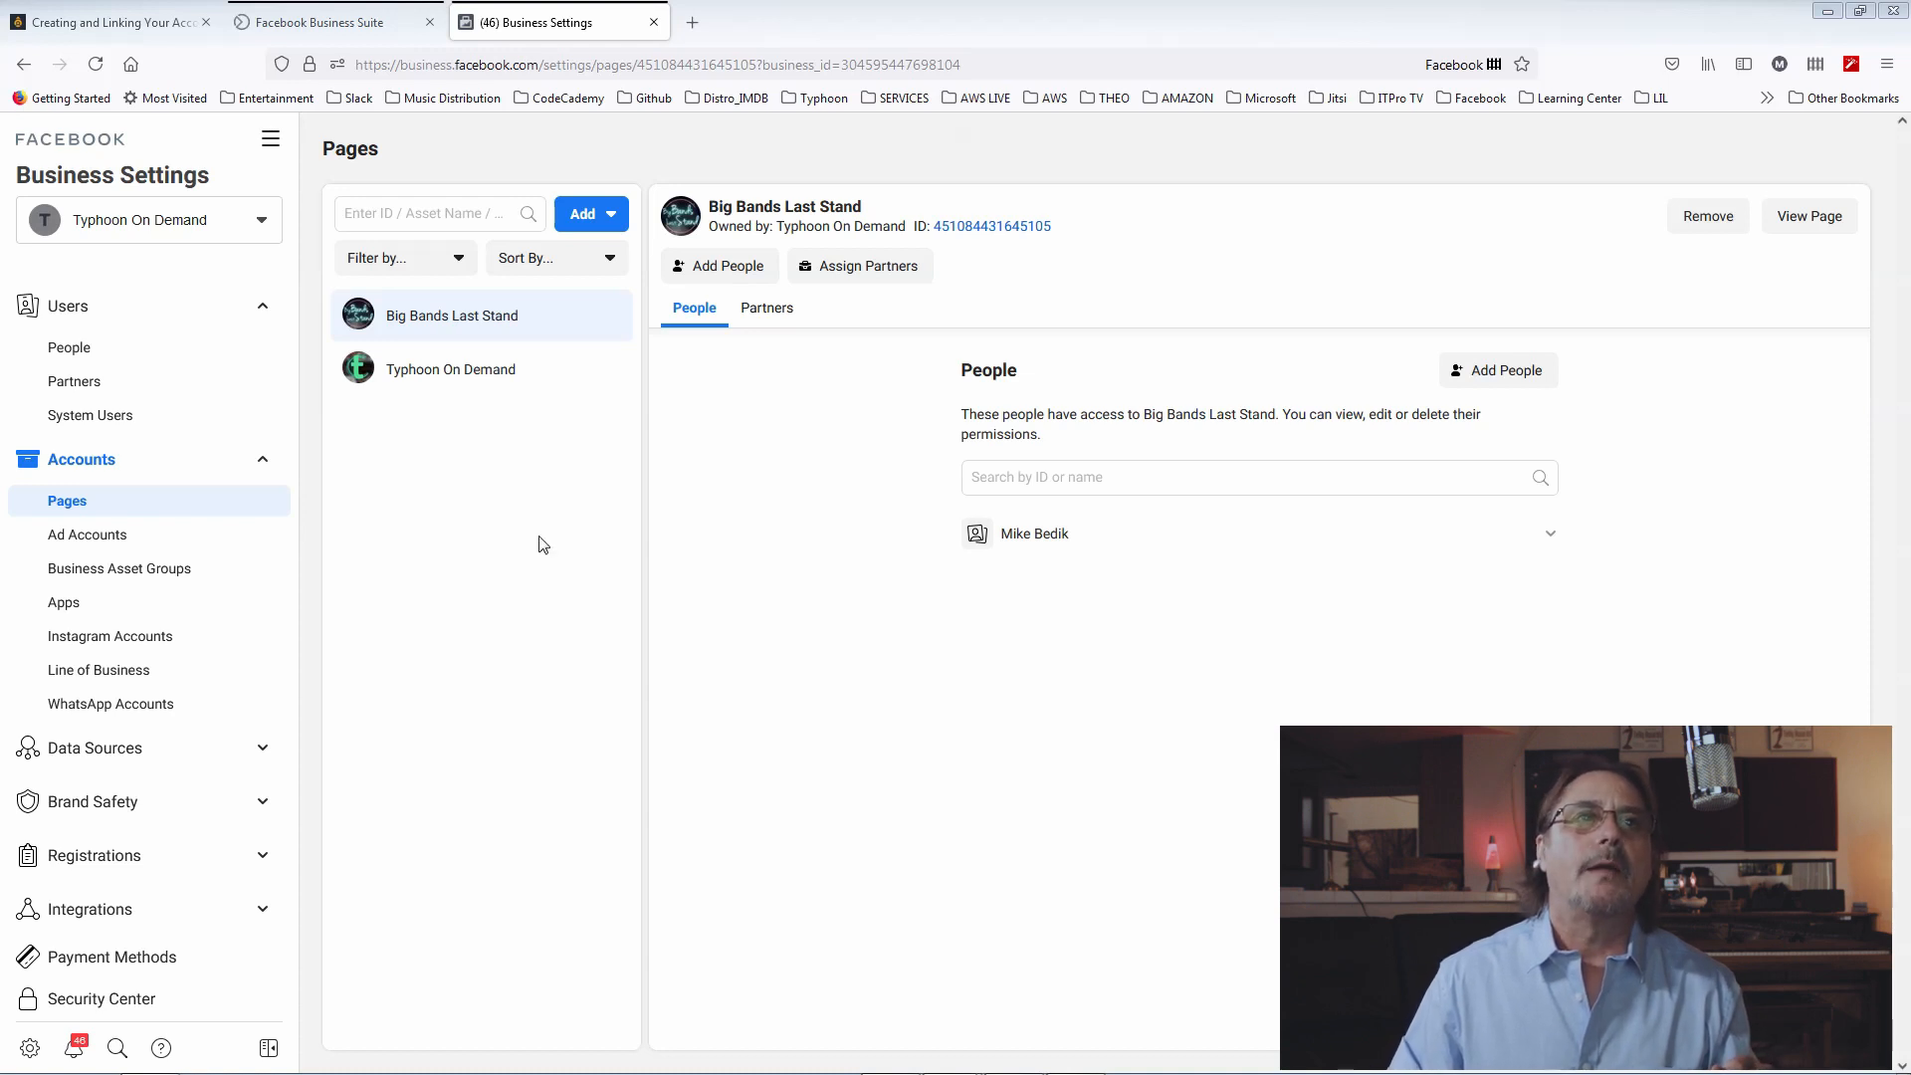
# Go to the settings of the Typhoon on Demand ad account and look through its Payment Settings
pyautogui.click(259, 147)
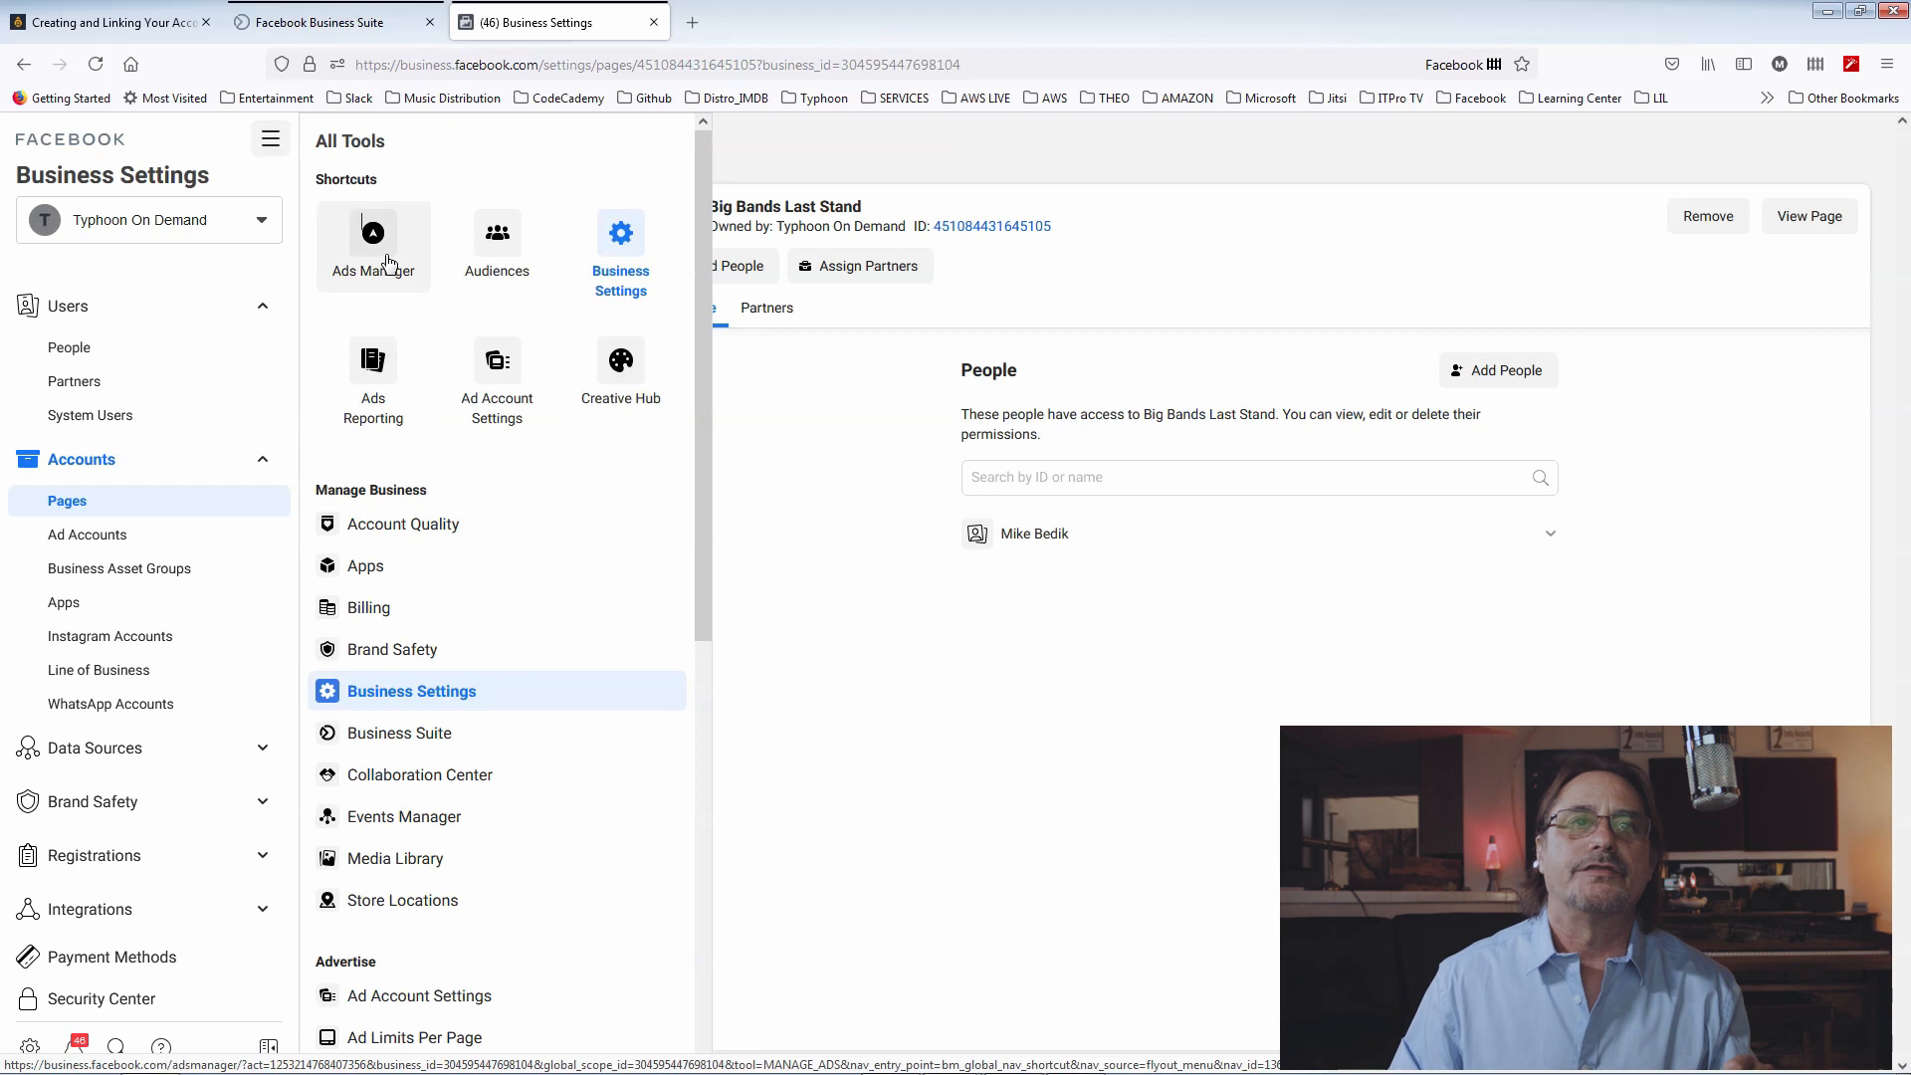
pyautogui.click(495, 360)
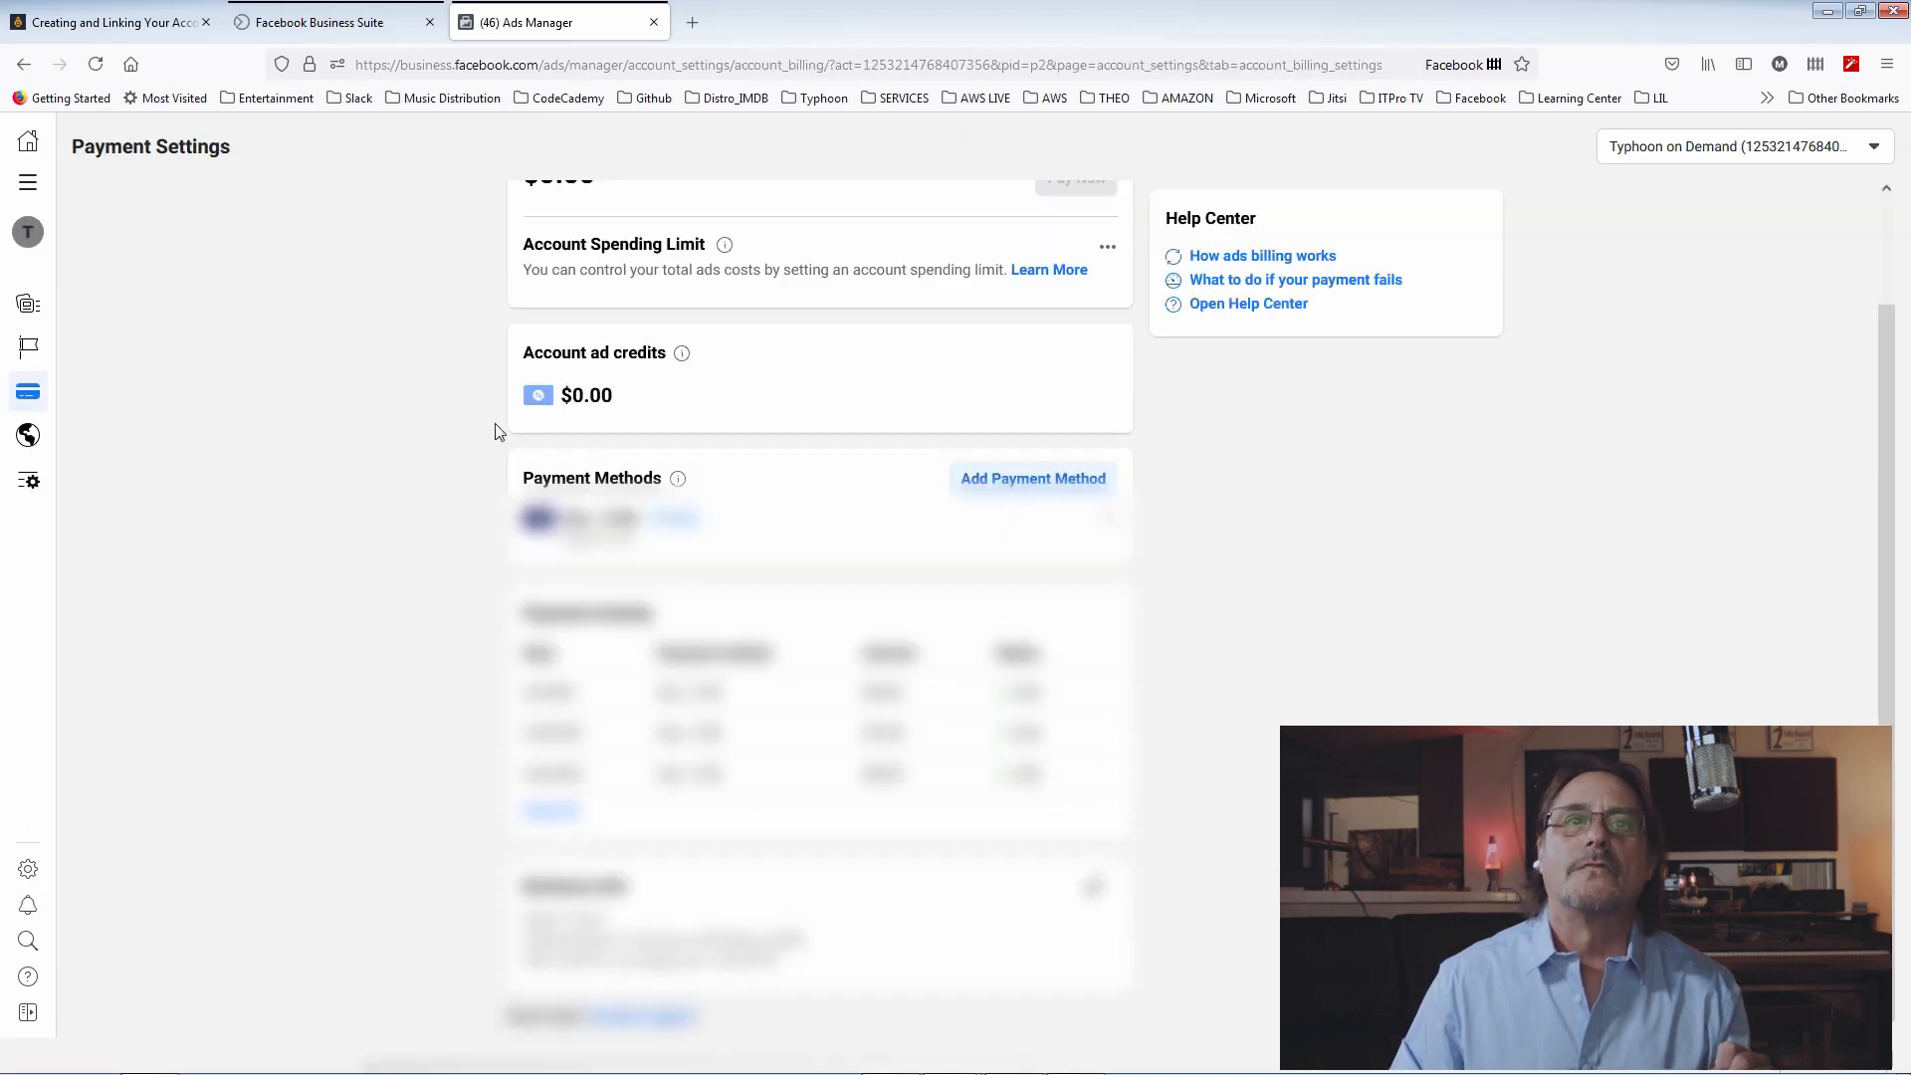
pyautogui.scroll(2, 806, 412)
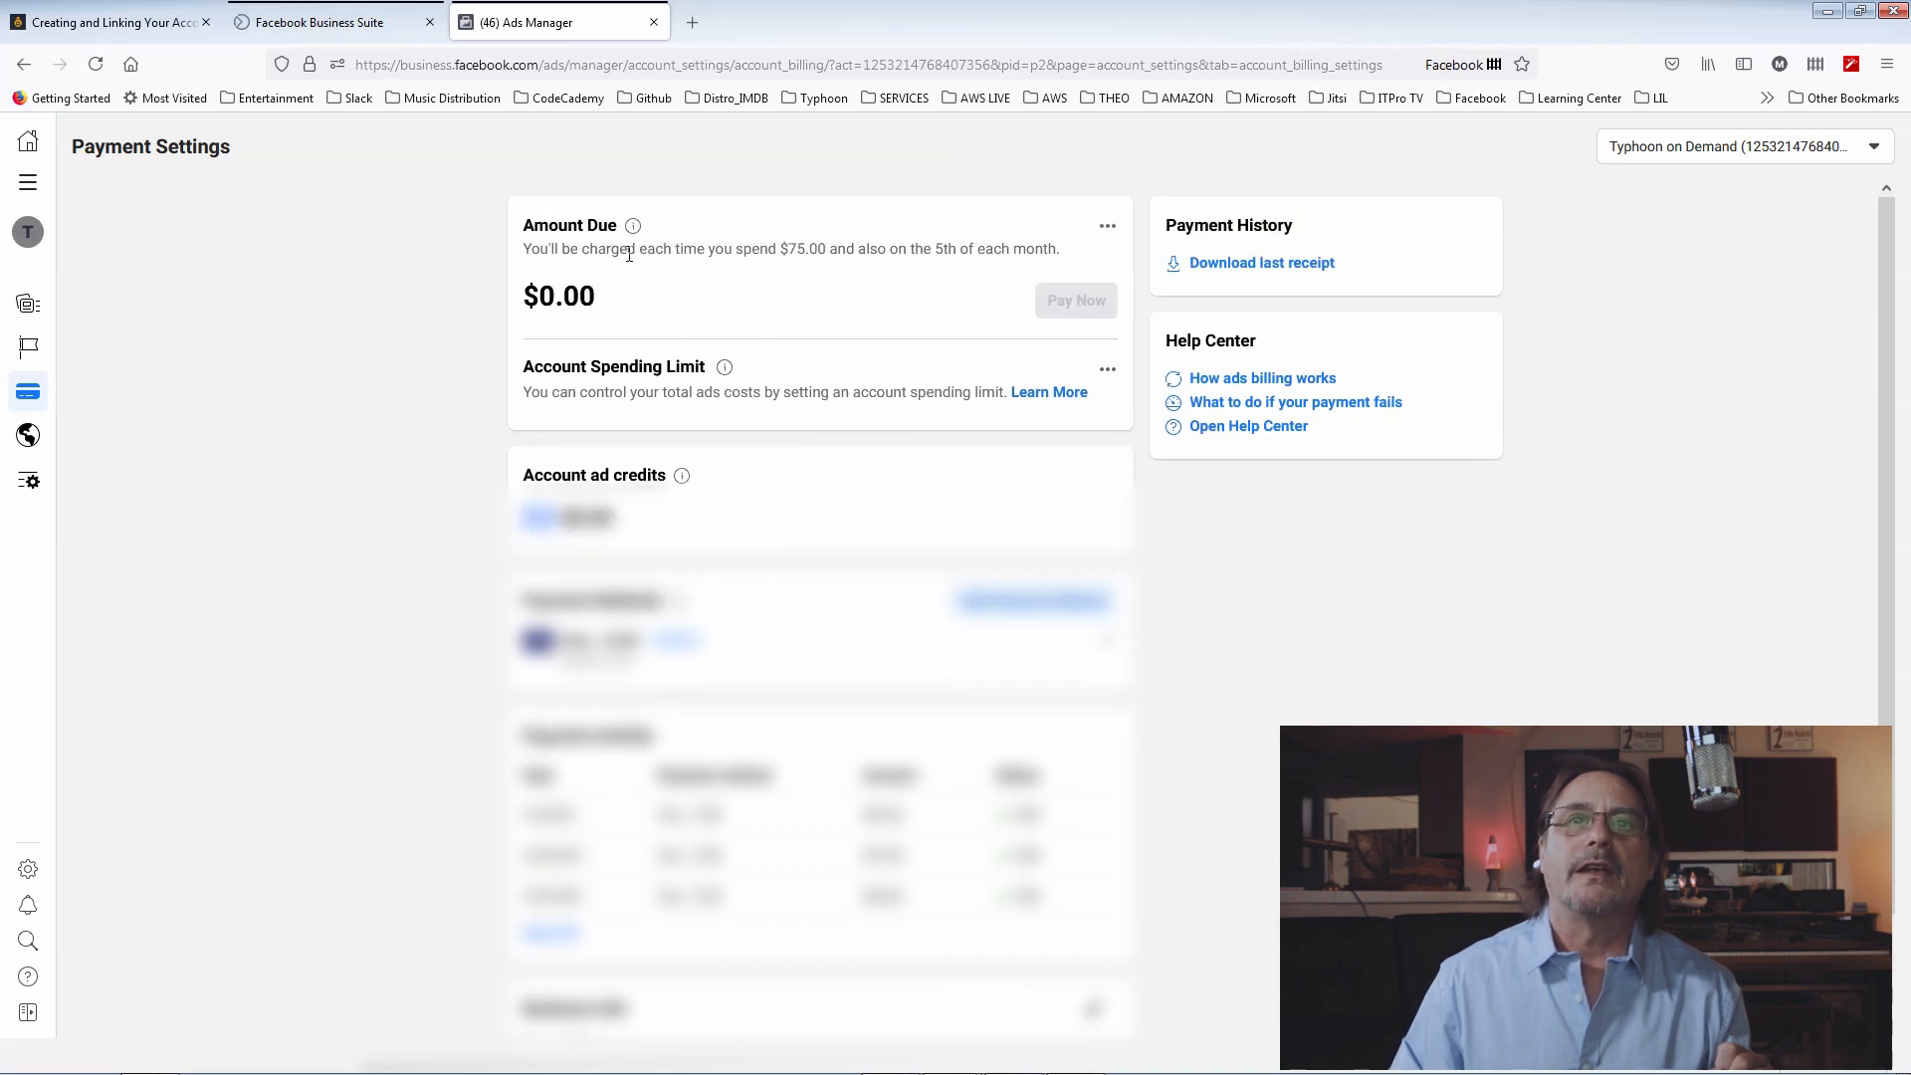
pyautogui.scroll(-2, 413, 403)
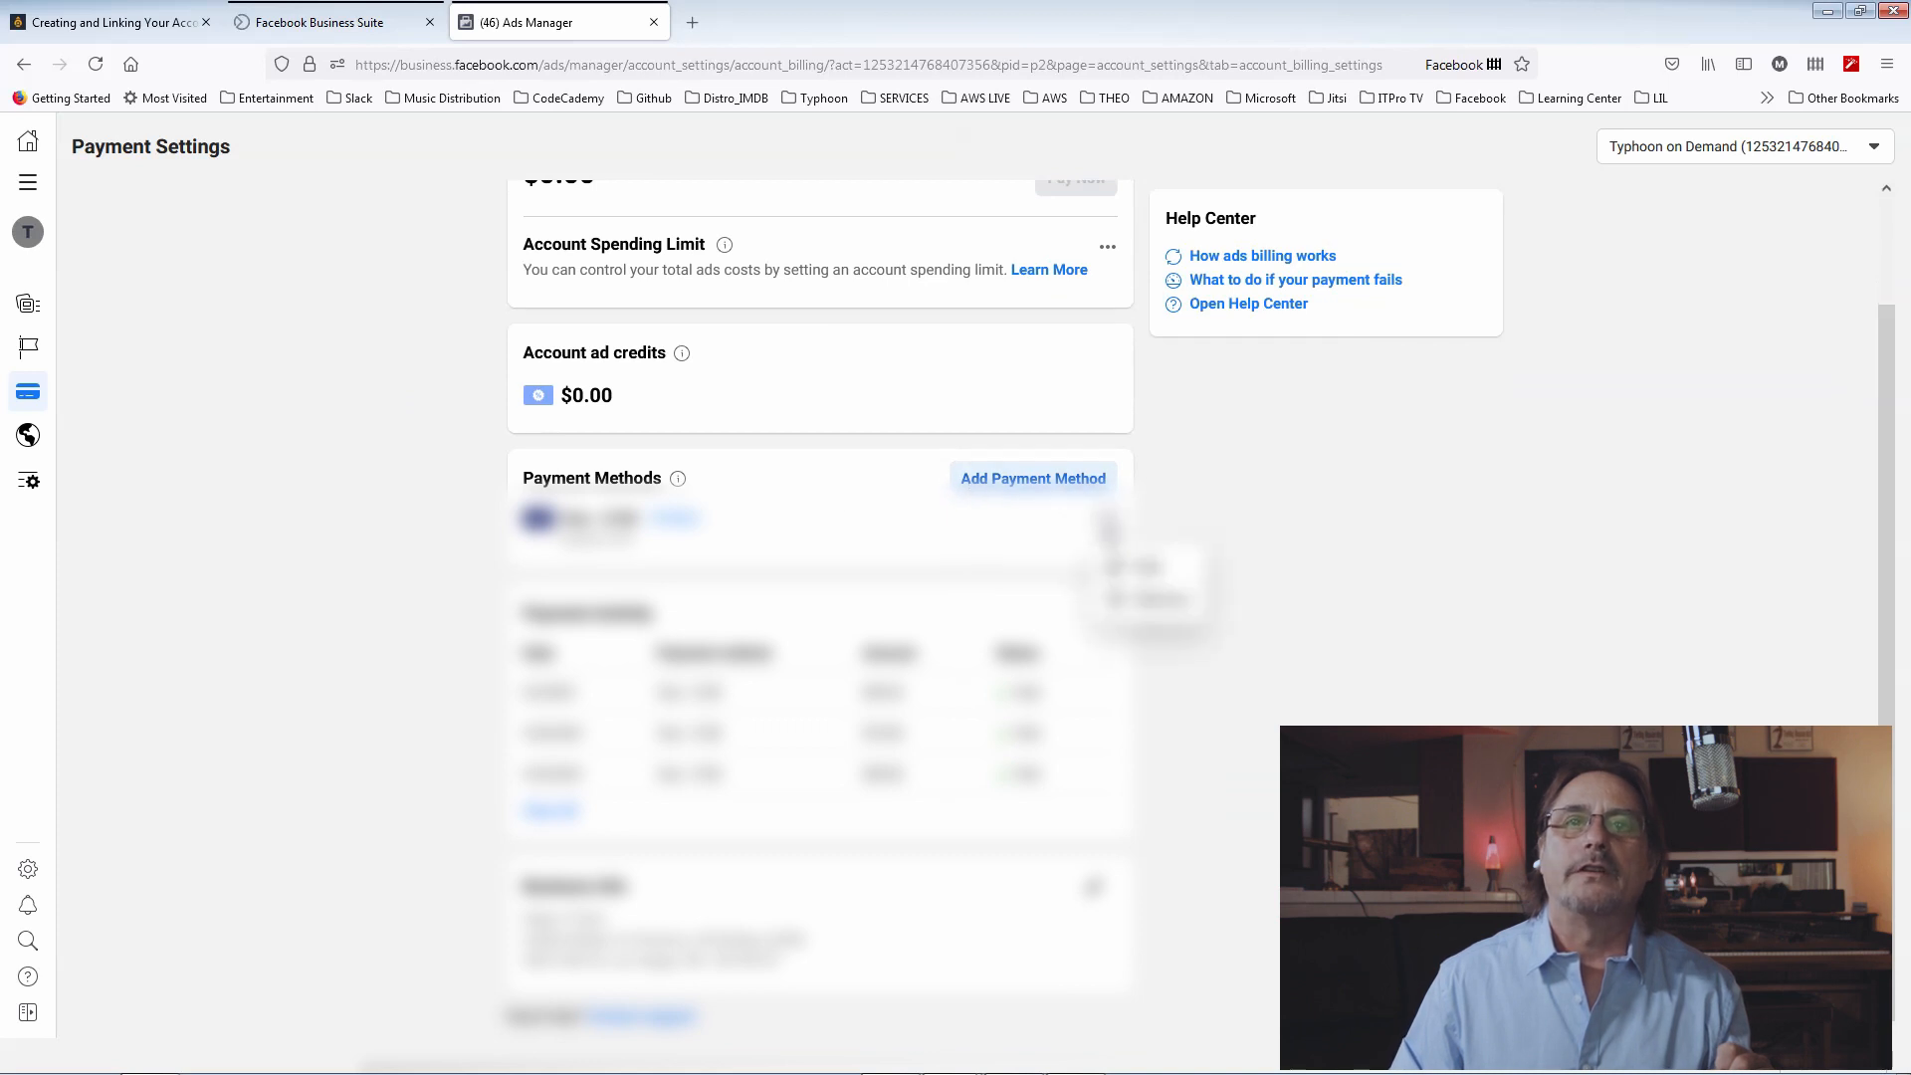
# Show the form for adding a payment method to the ad account and close it without adding one
pyautogui.click(1062, 482)
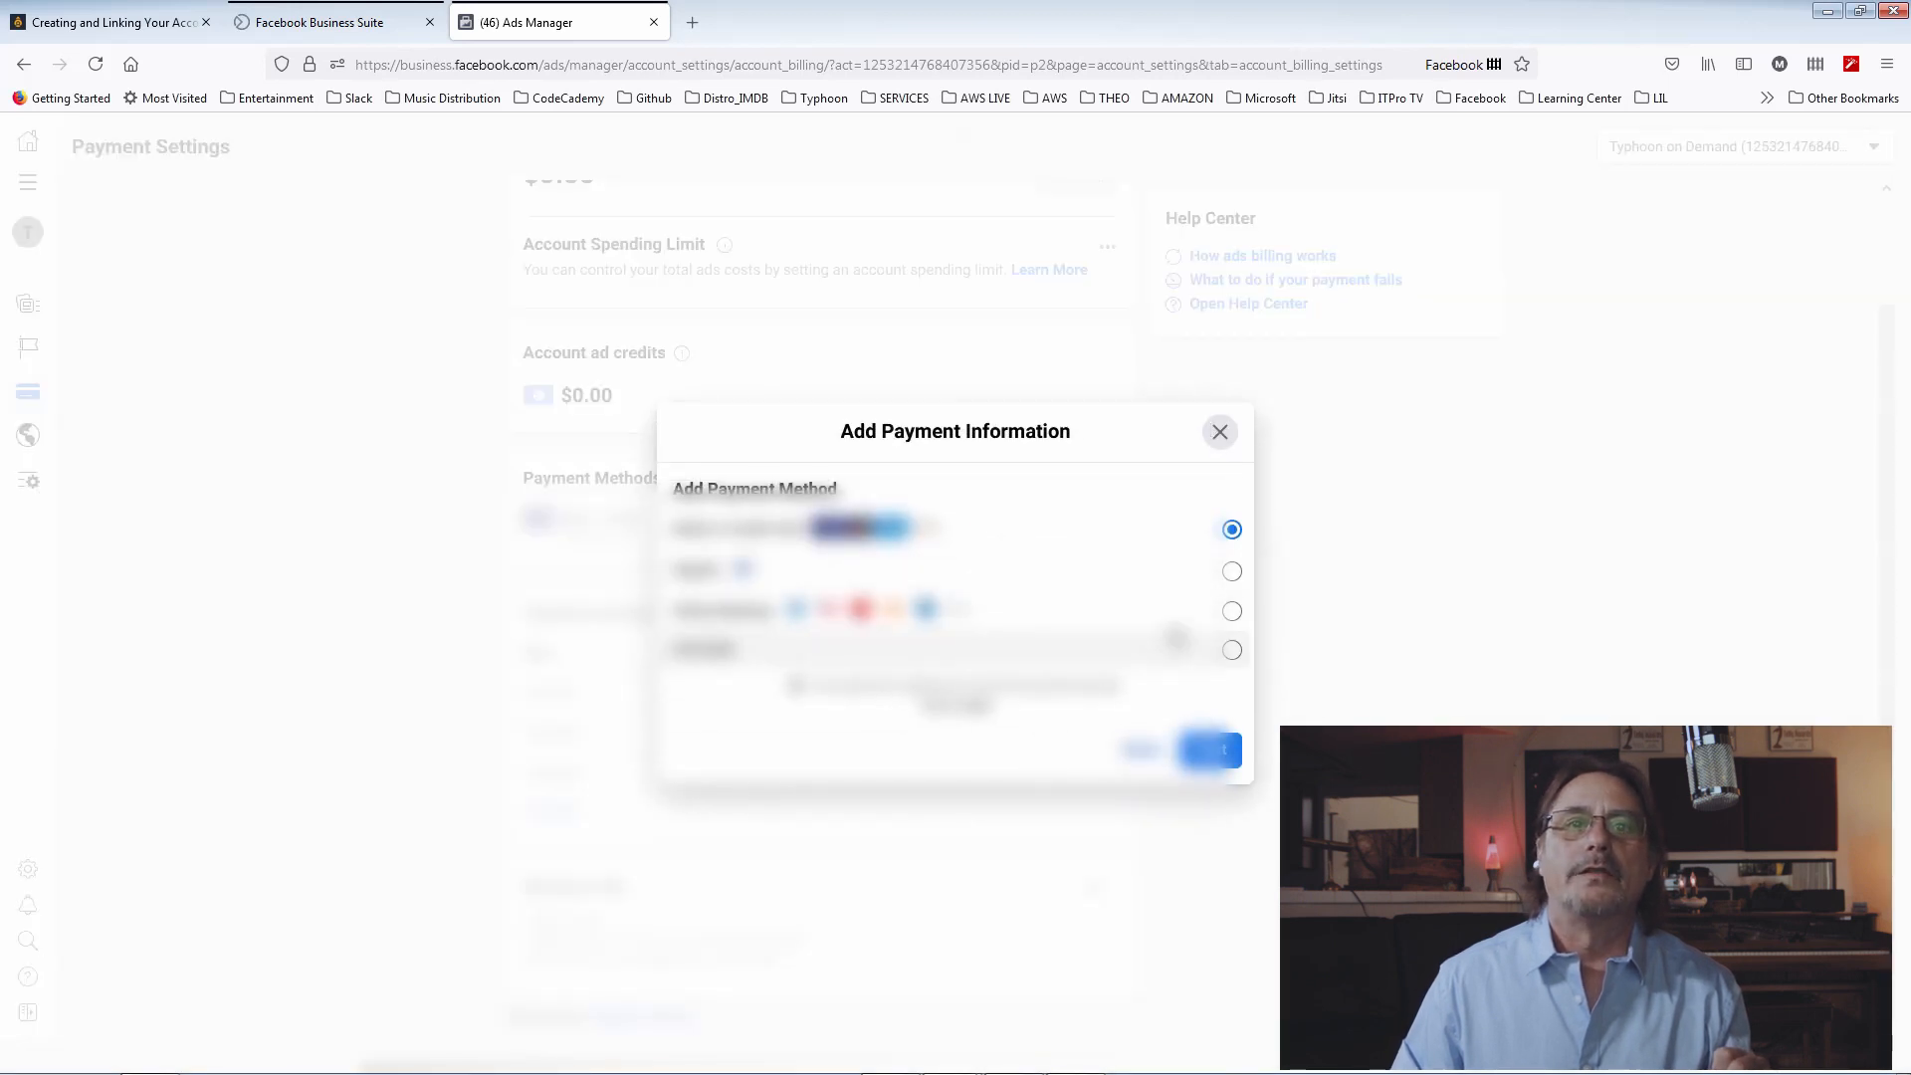
pyautogui.click(1219, 432)
pyautogui.scroll(-2, 411, 547)
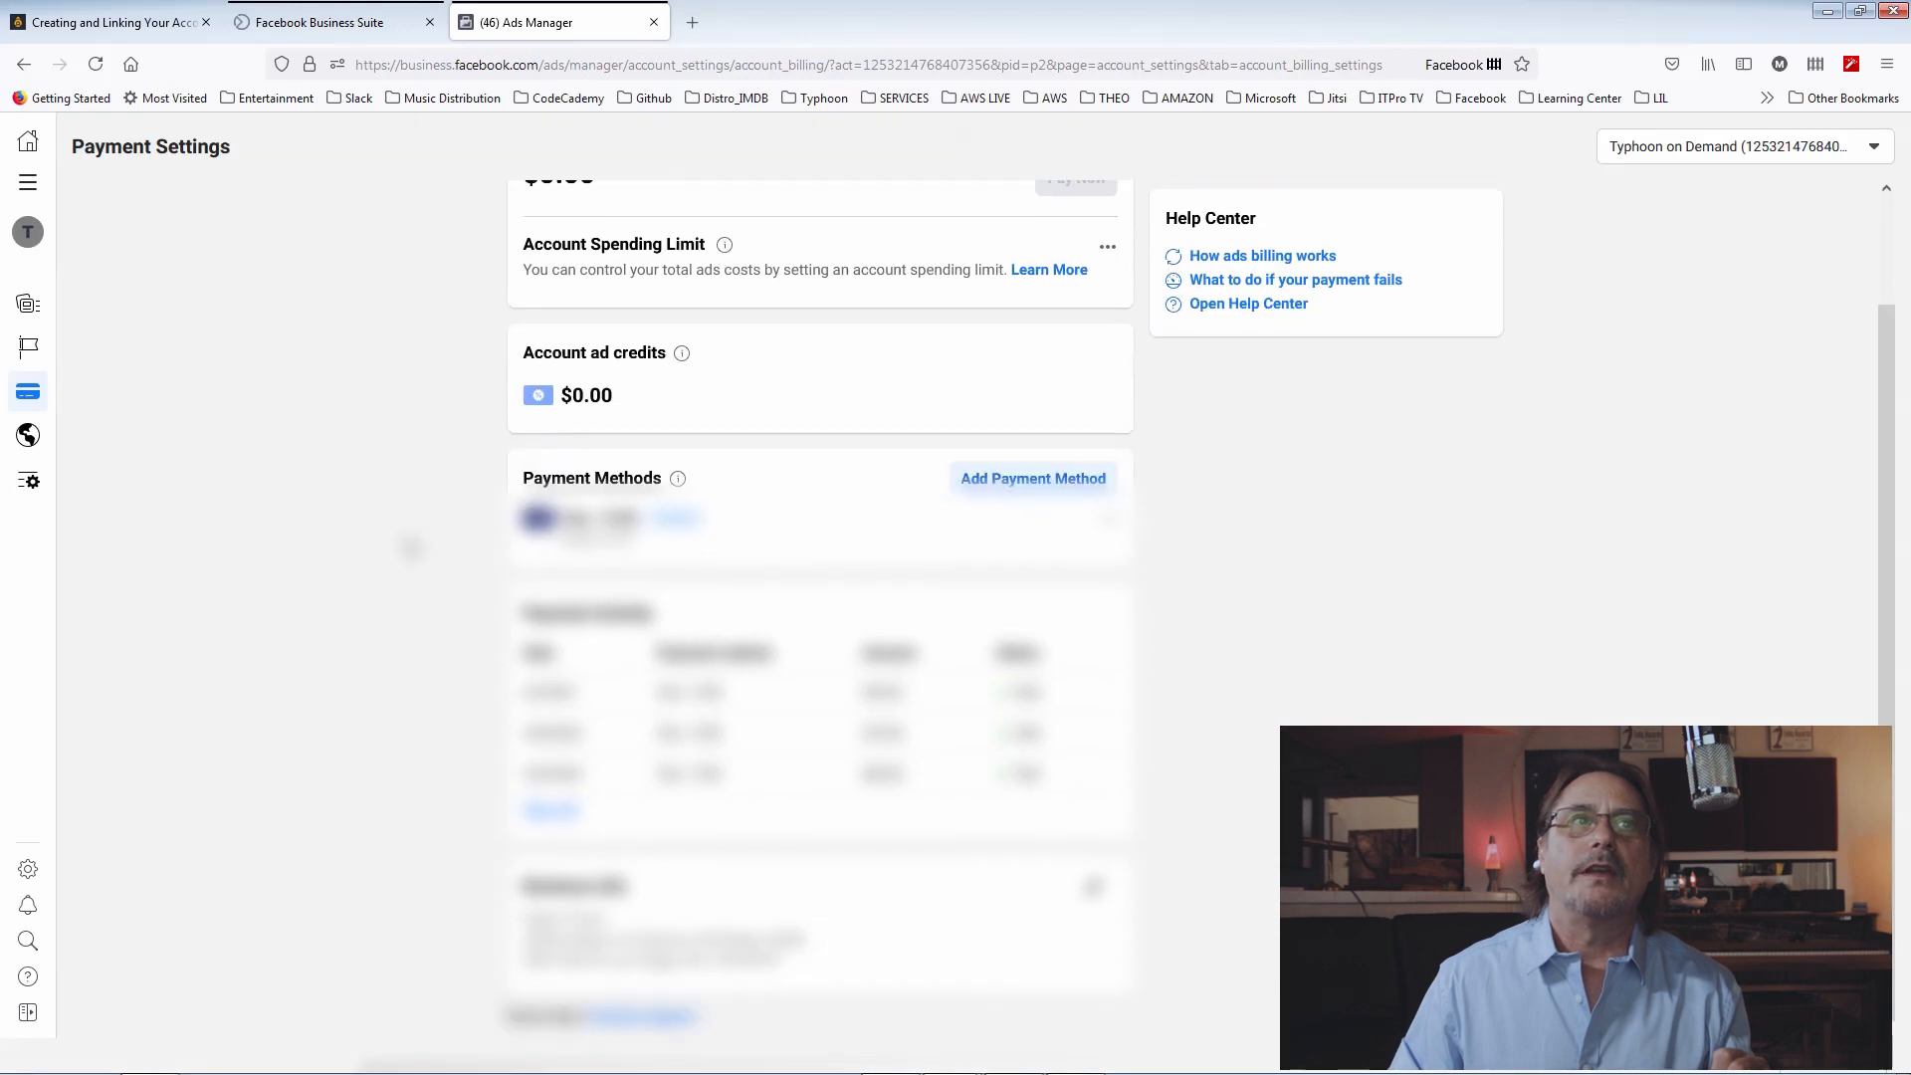
pyautogui.scroll(2, 399, 538)
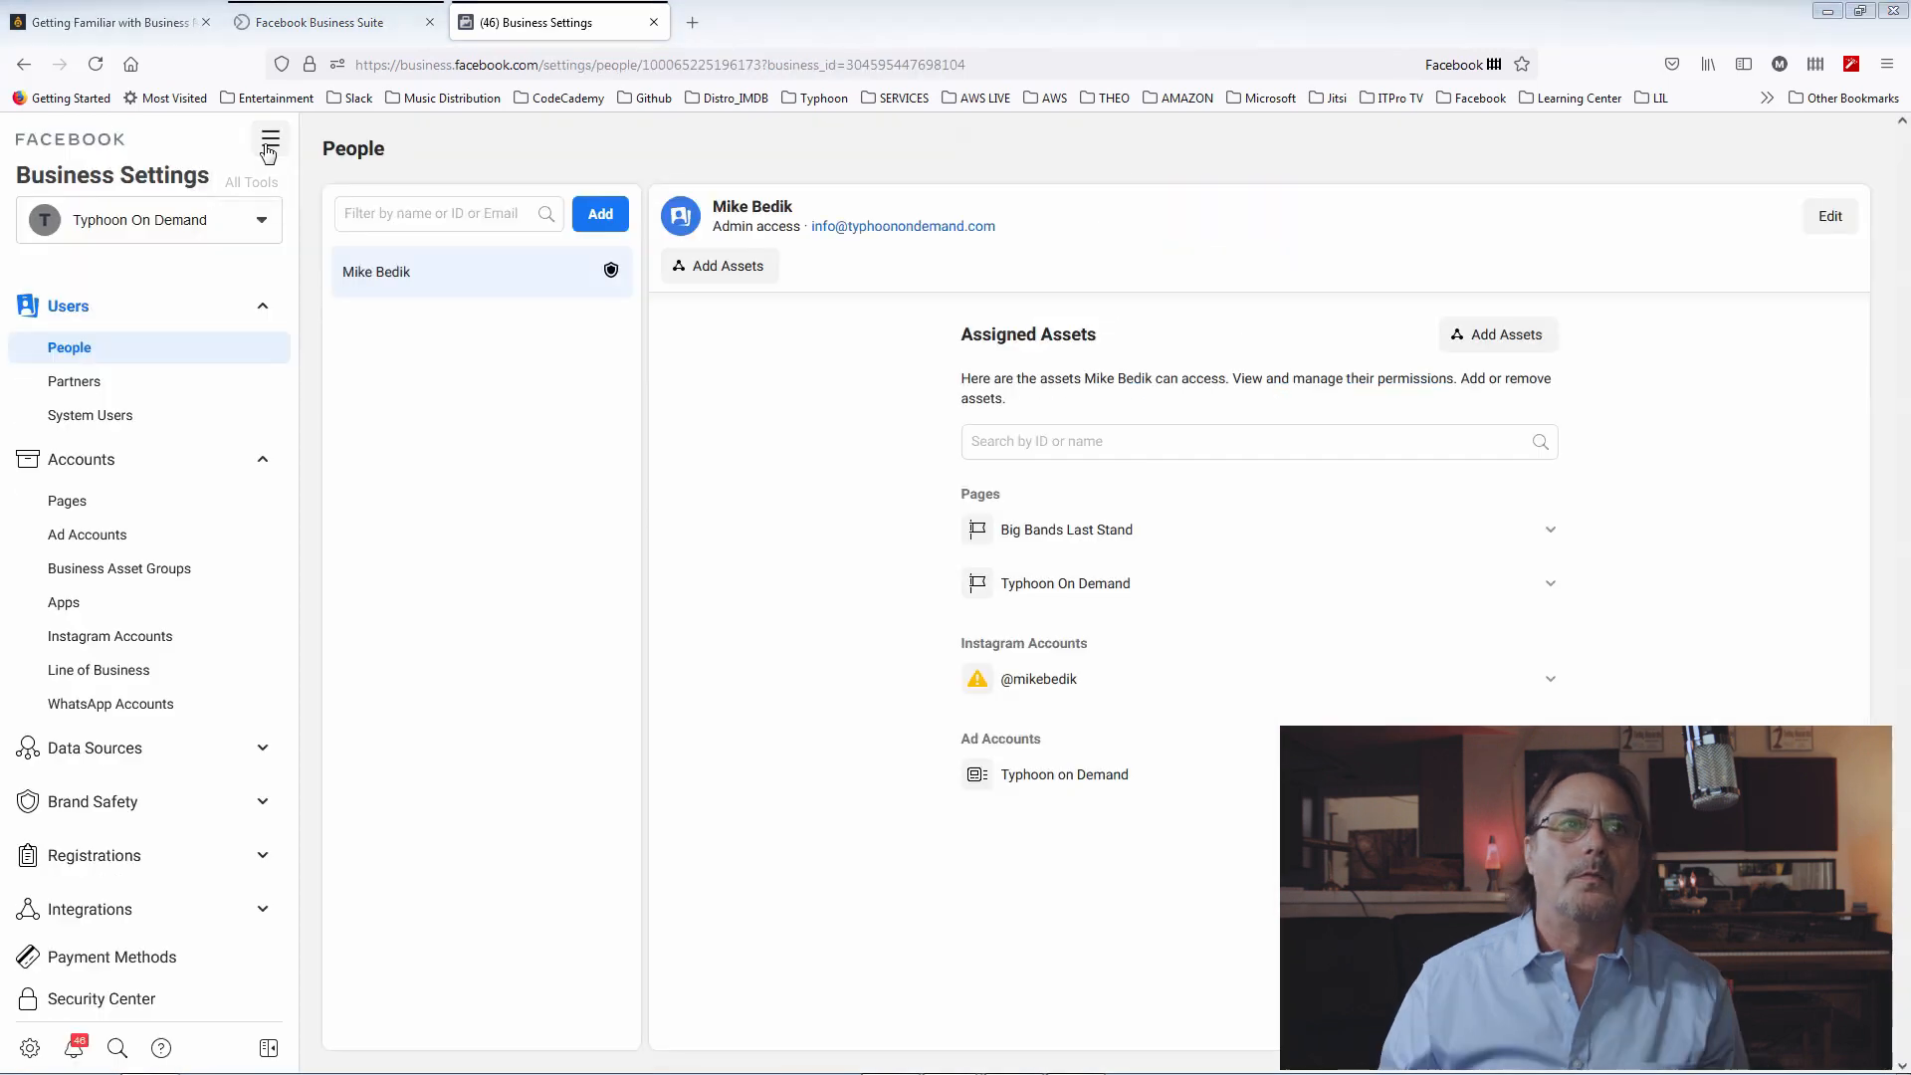
# Return to Business Settings and review the assets assigned to the admin in the People section
pyautogui.click(269, 142)
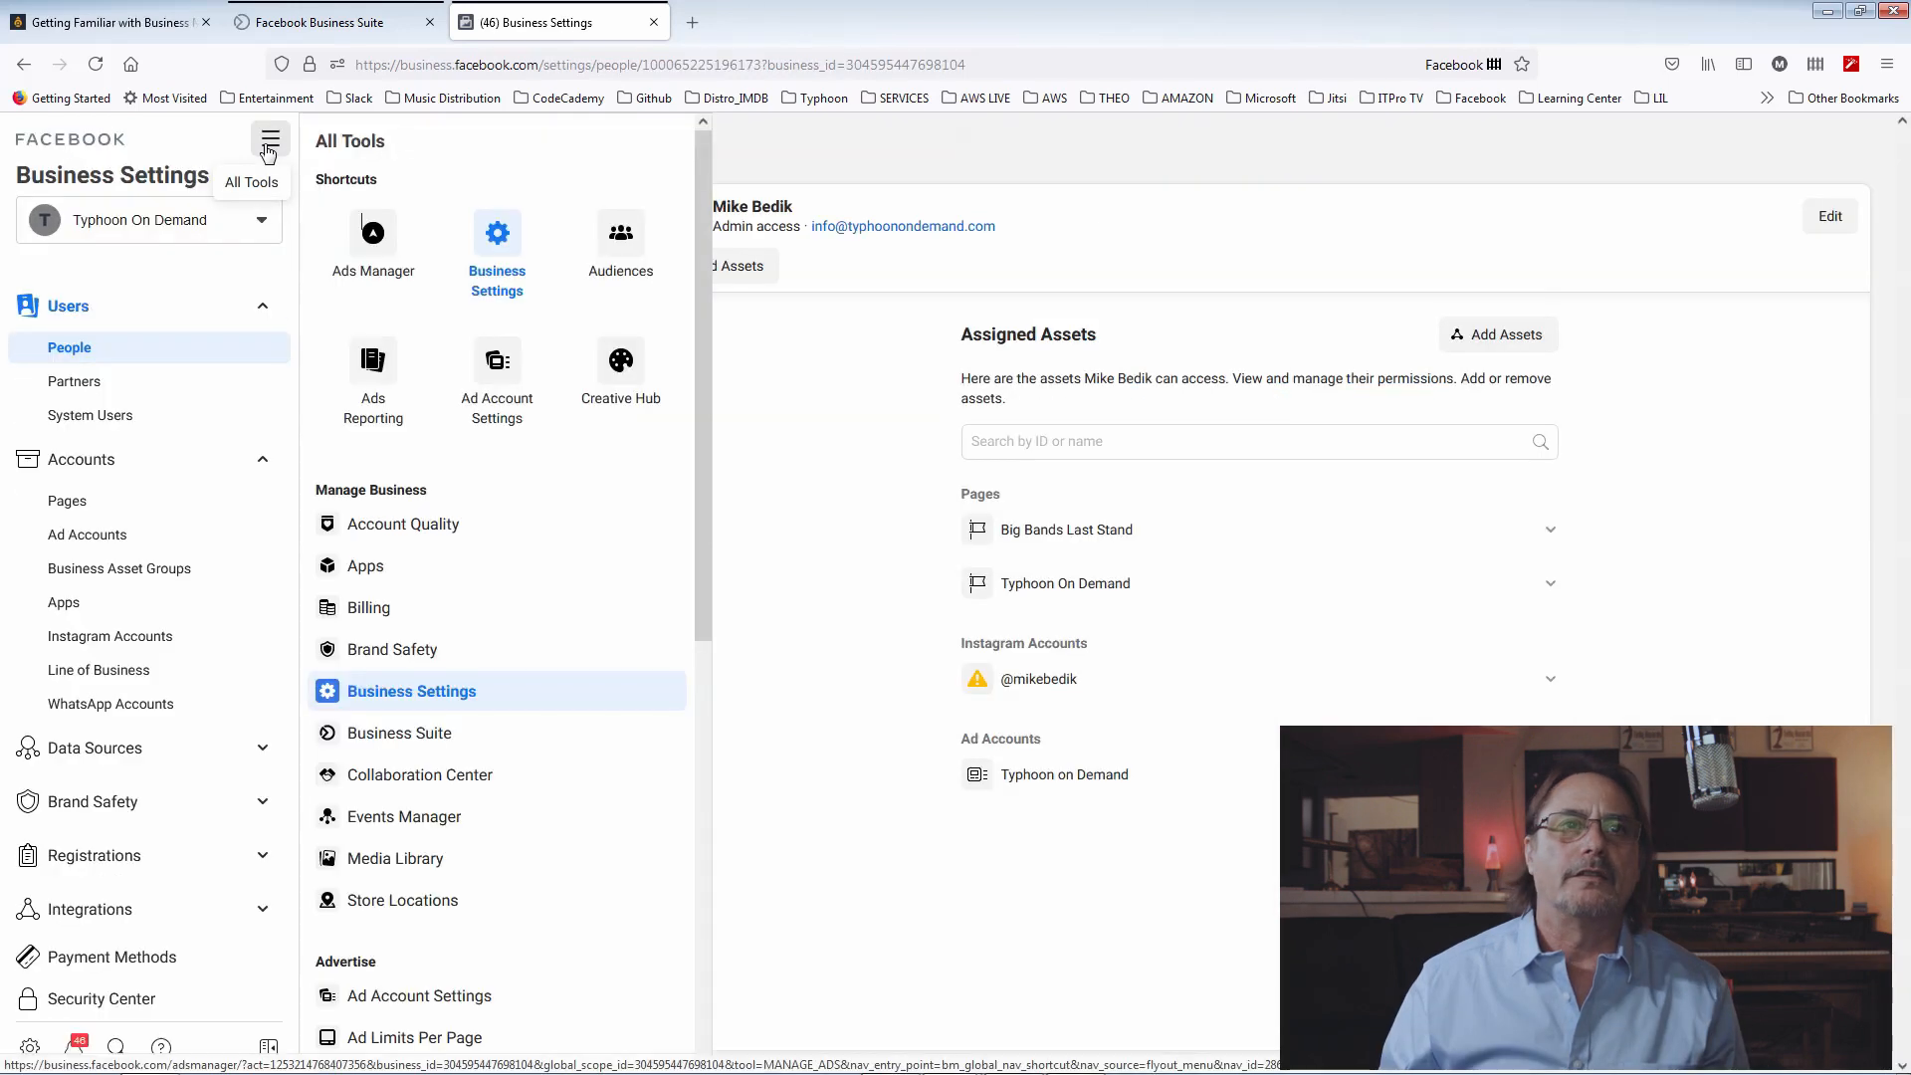
pyautogui.click(517, 257)
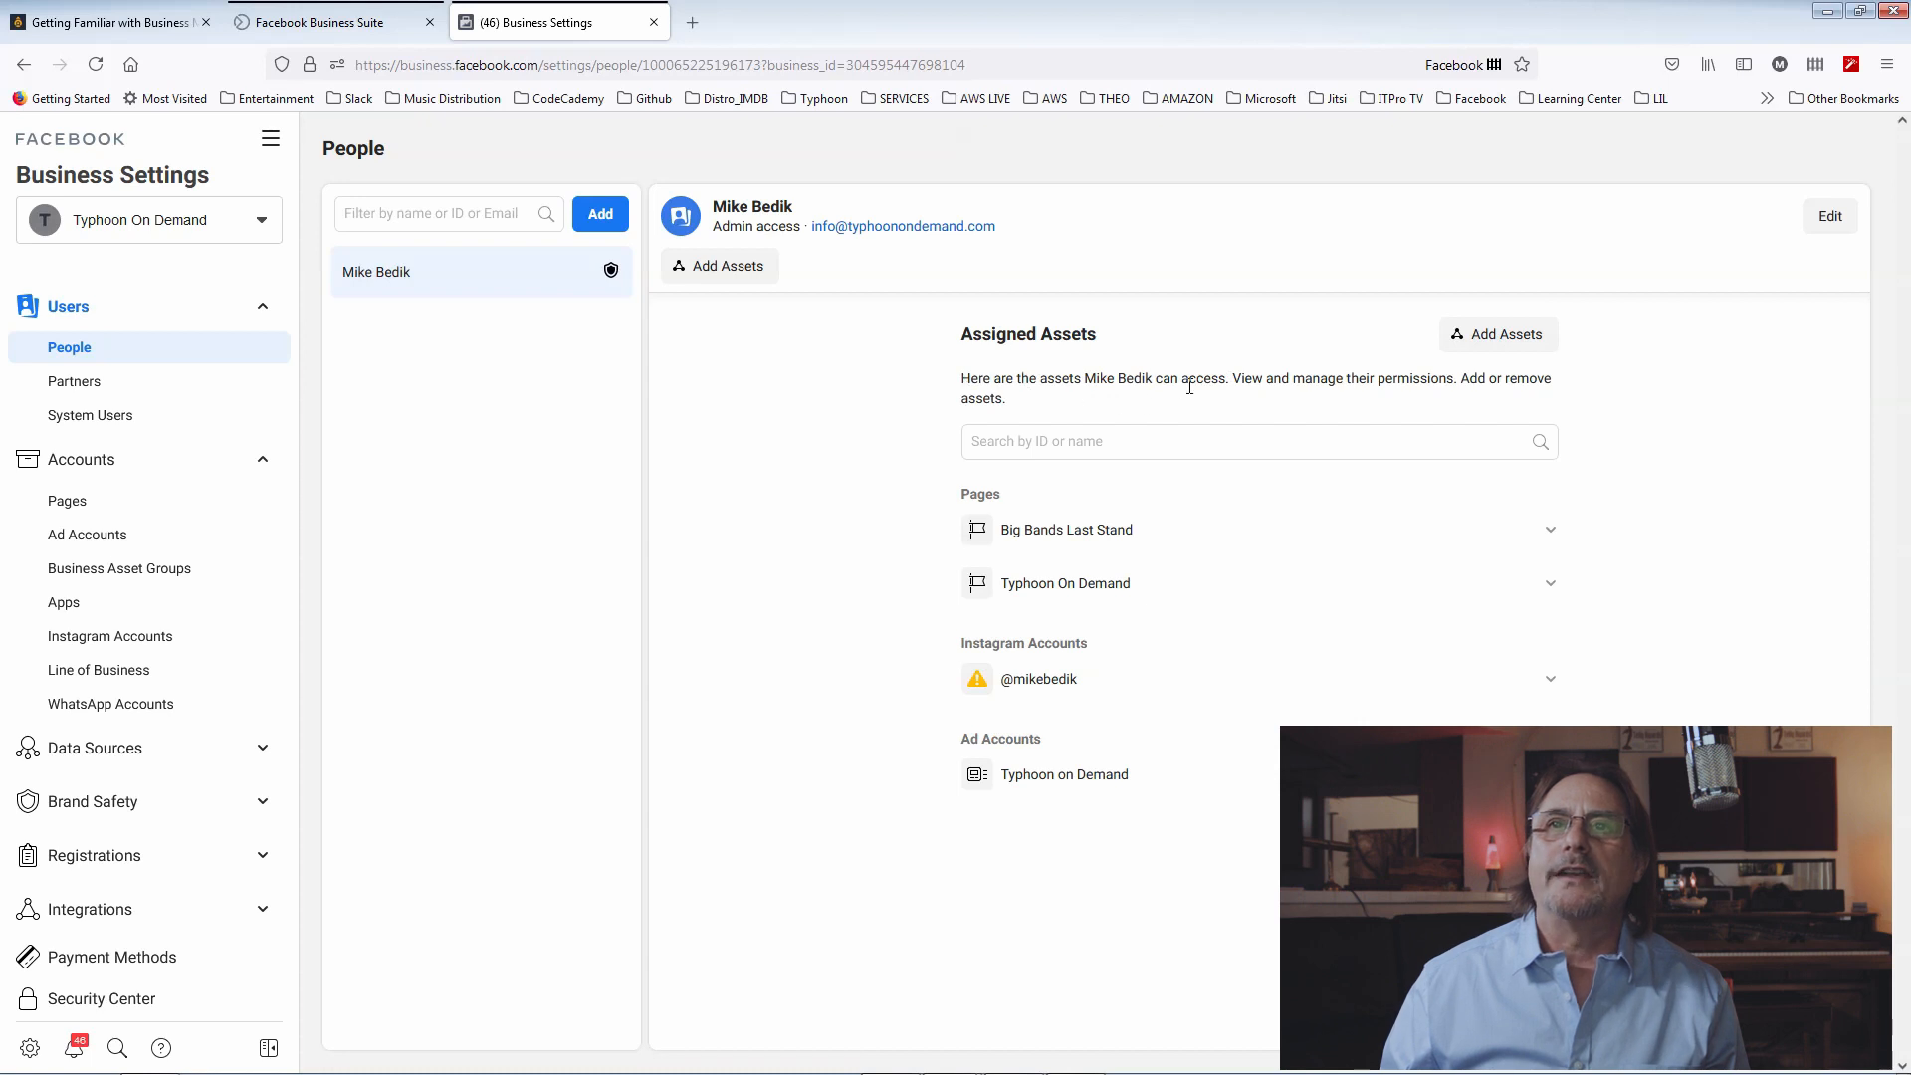
pyautogui.moveTo(1250, 383); pyautogui.dragTo(1549, 377)
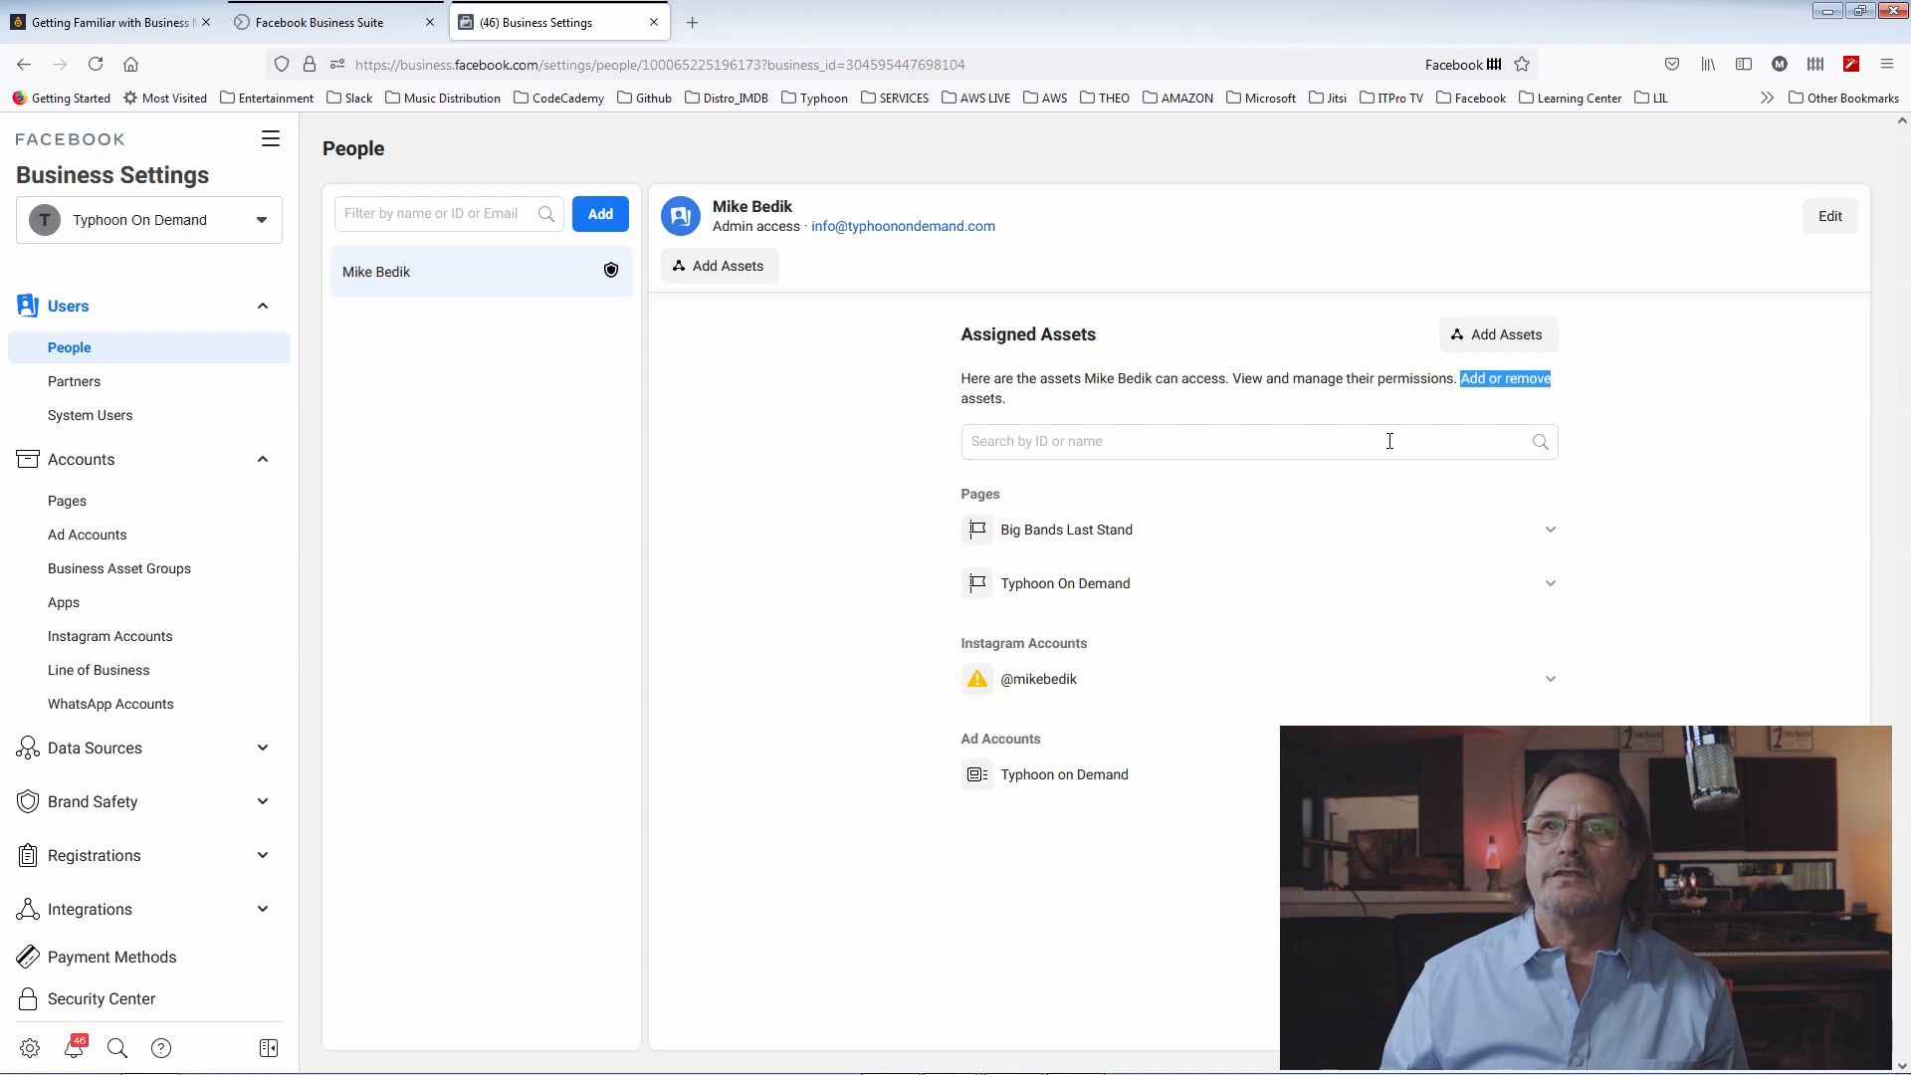
pyautogui.click(1345, 441)
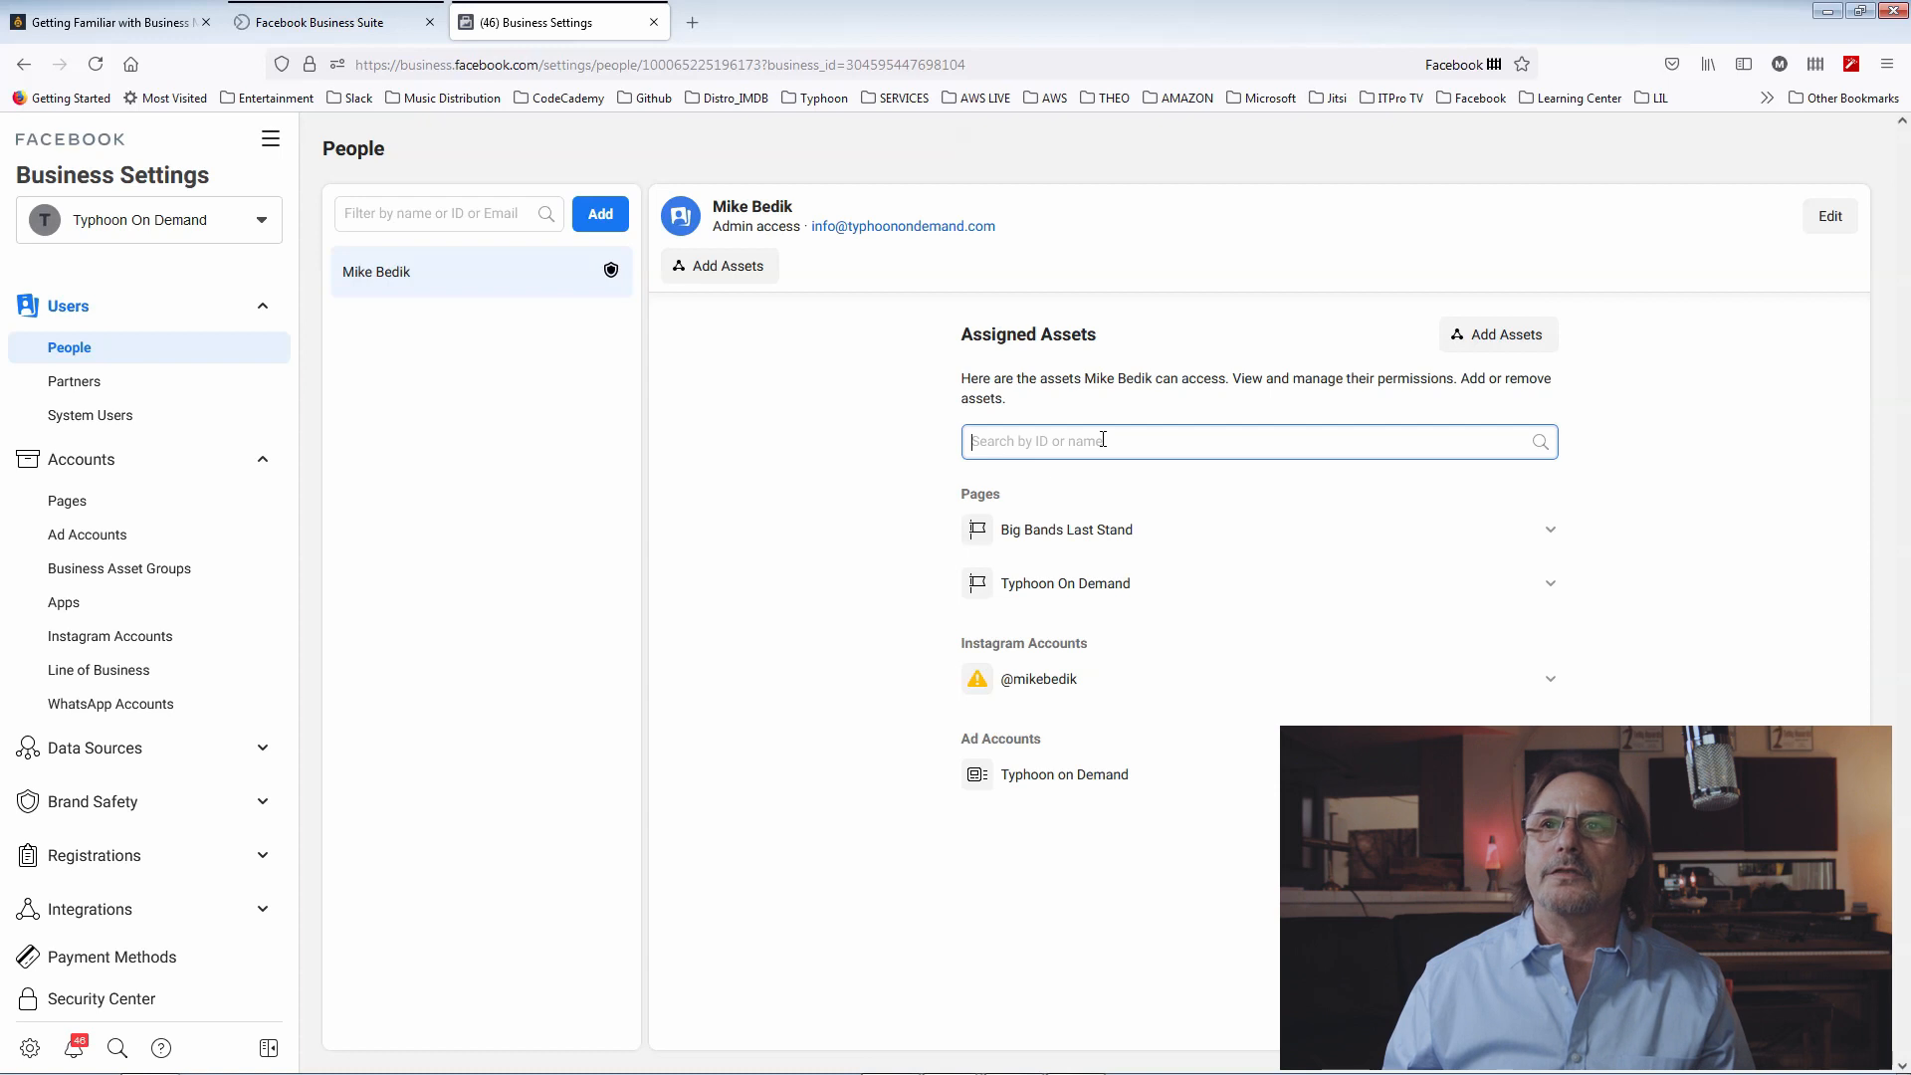
# Turn on View Earnings Insights for the admin on the Big Bands Last Stand page and save the permissions
pyautogui.click(1552, 536)
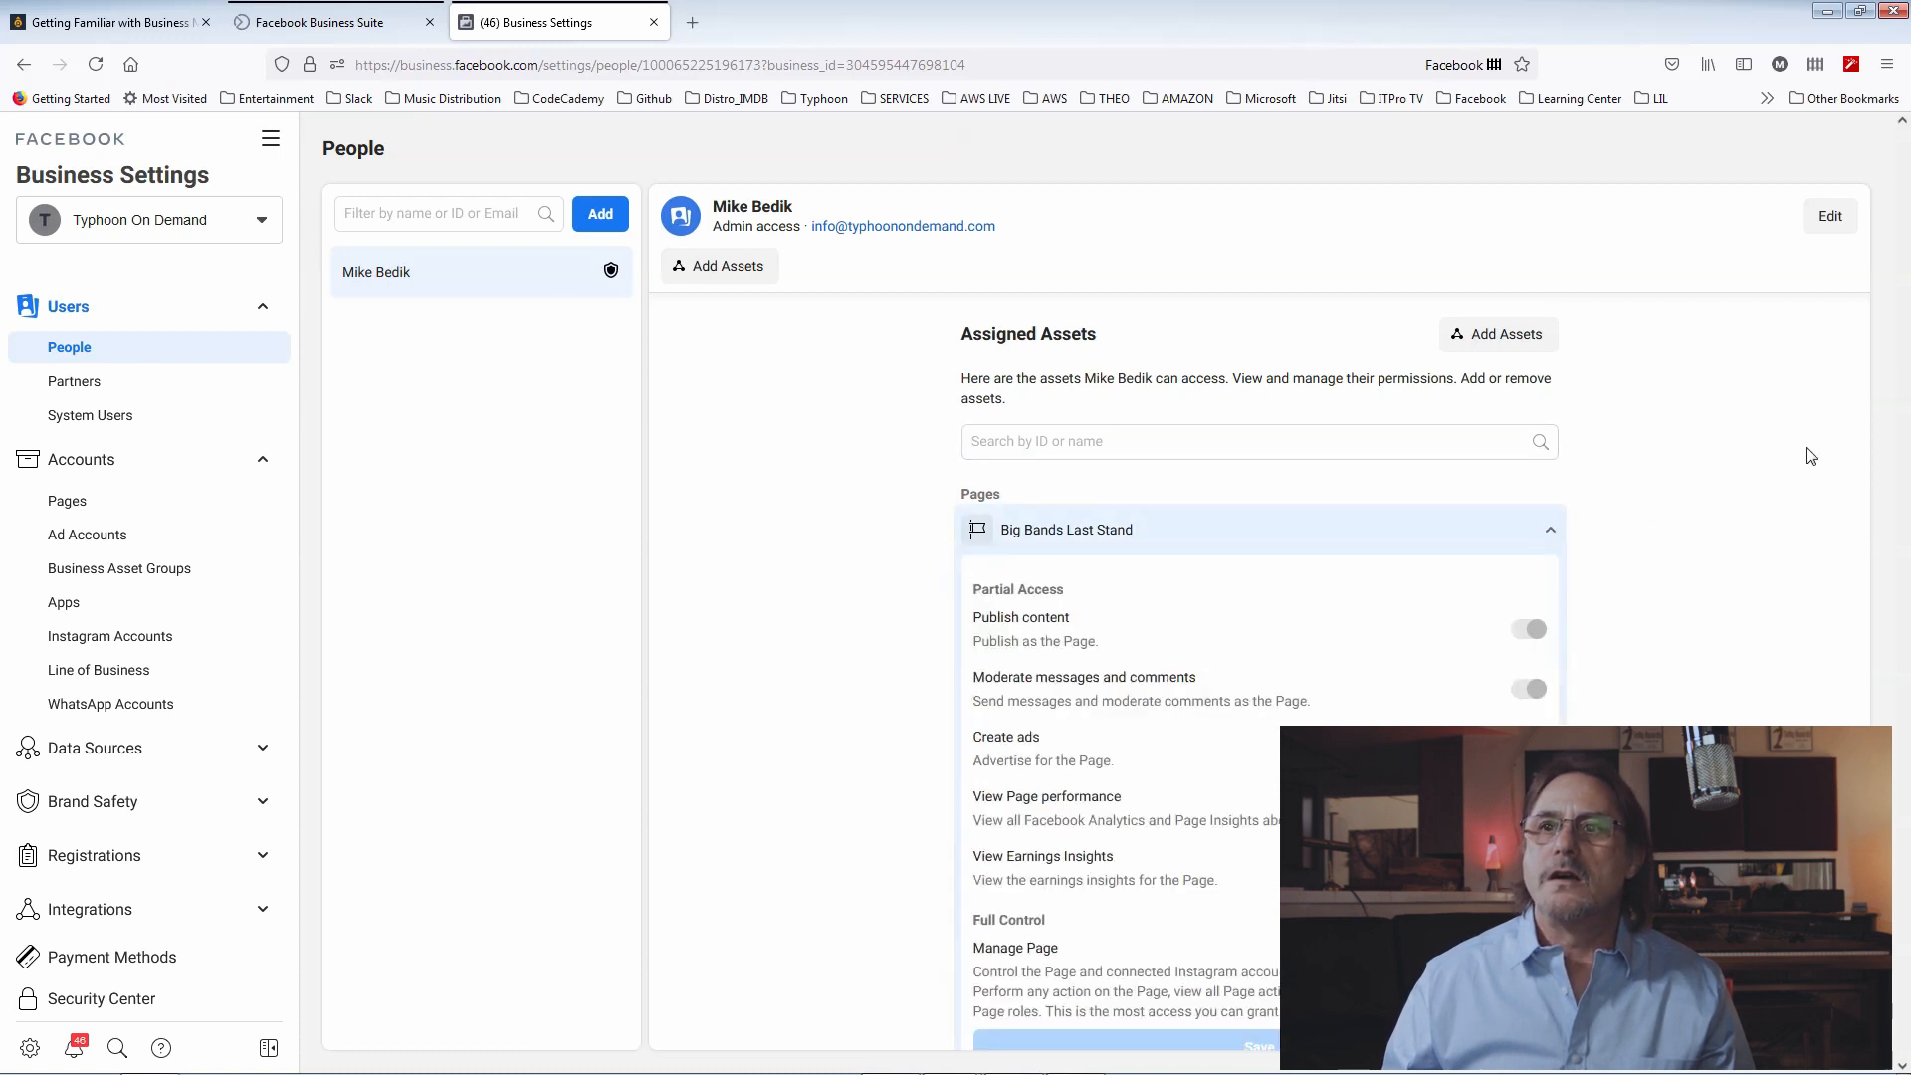
pyautogui.scroll(-3, 1809, 455)
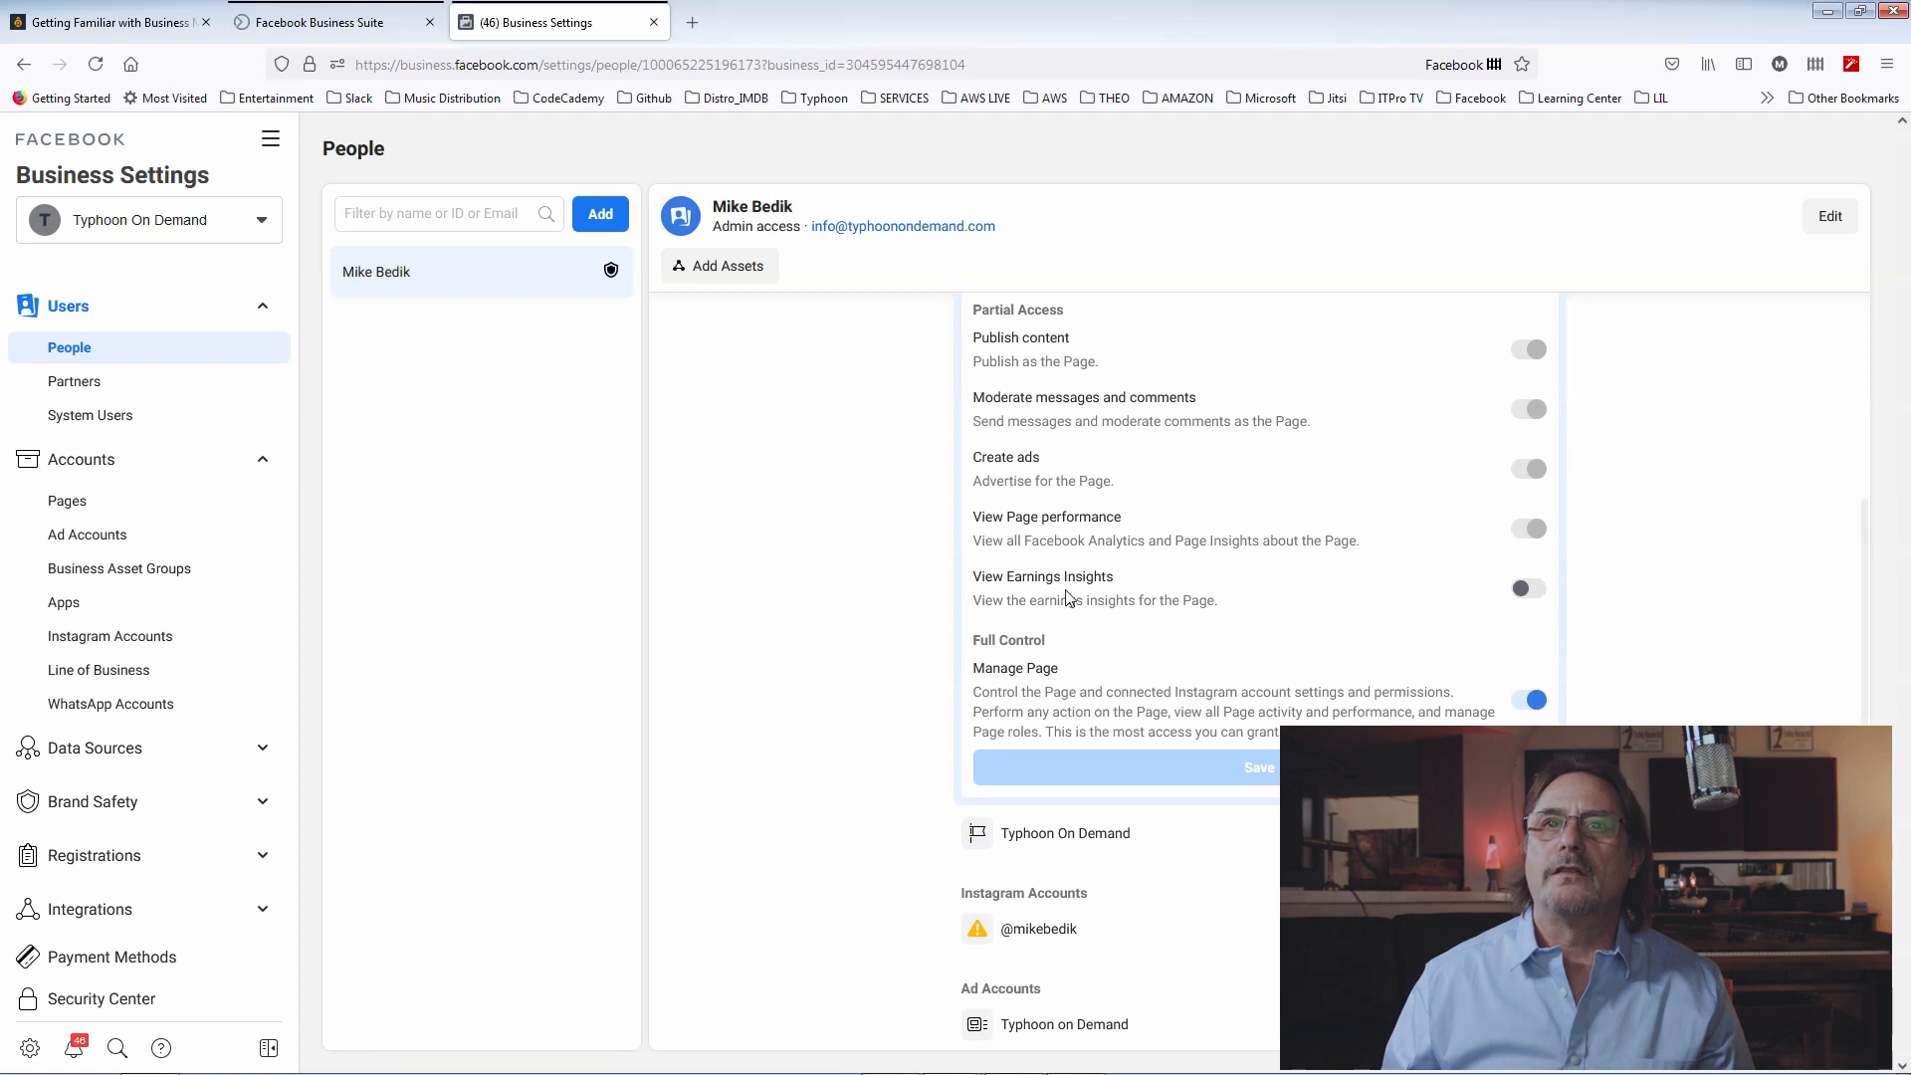
pyautogui.click(1530, 589)
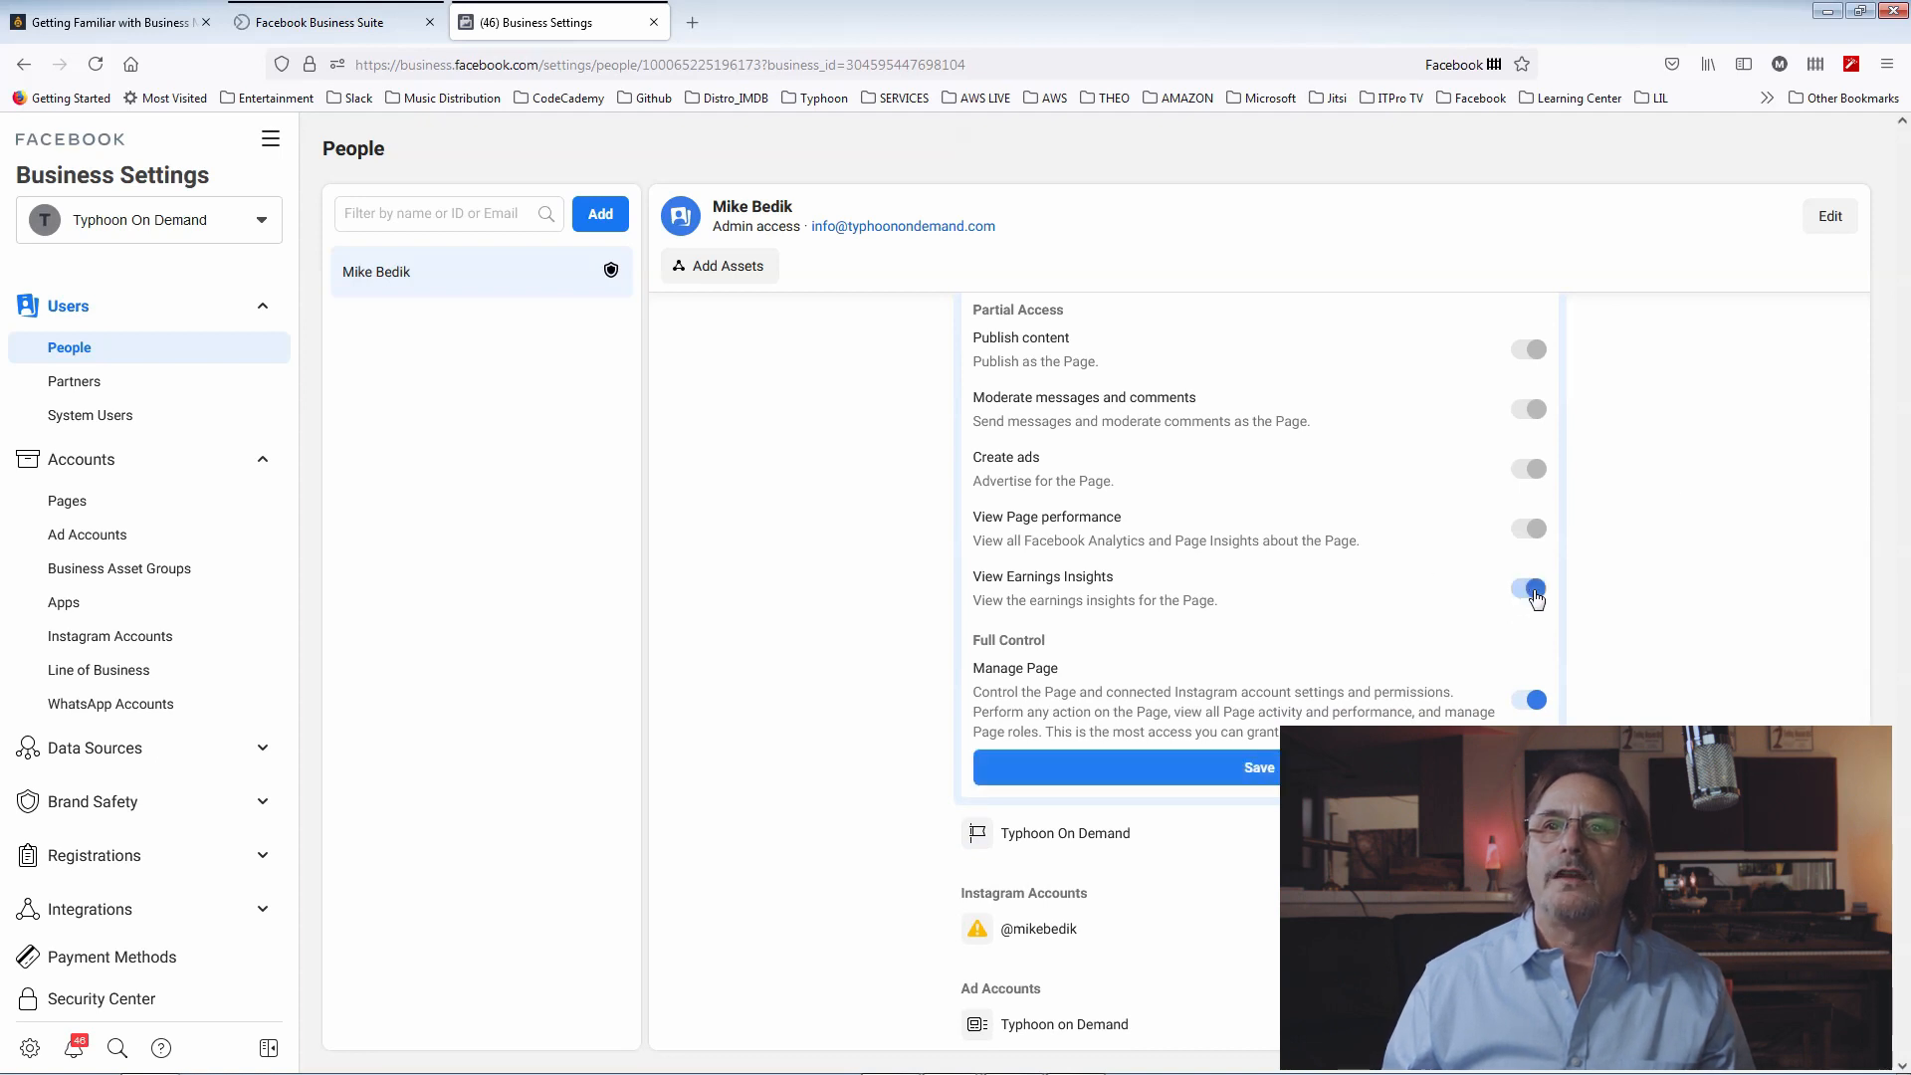
pyautogui.scroll(3, 1260, 518)
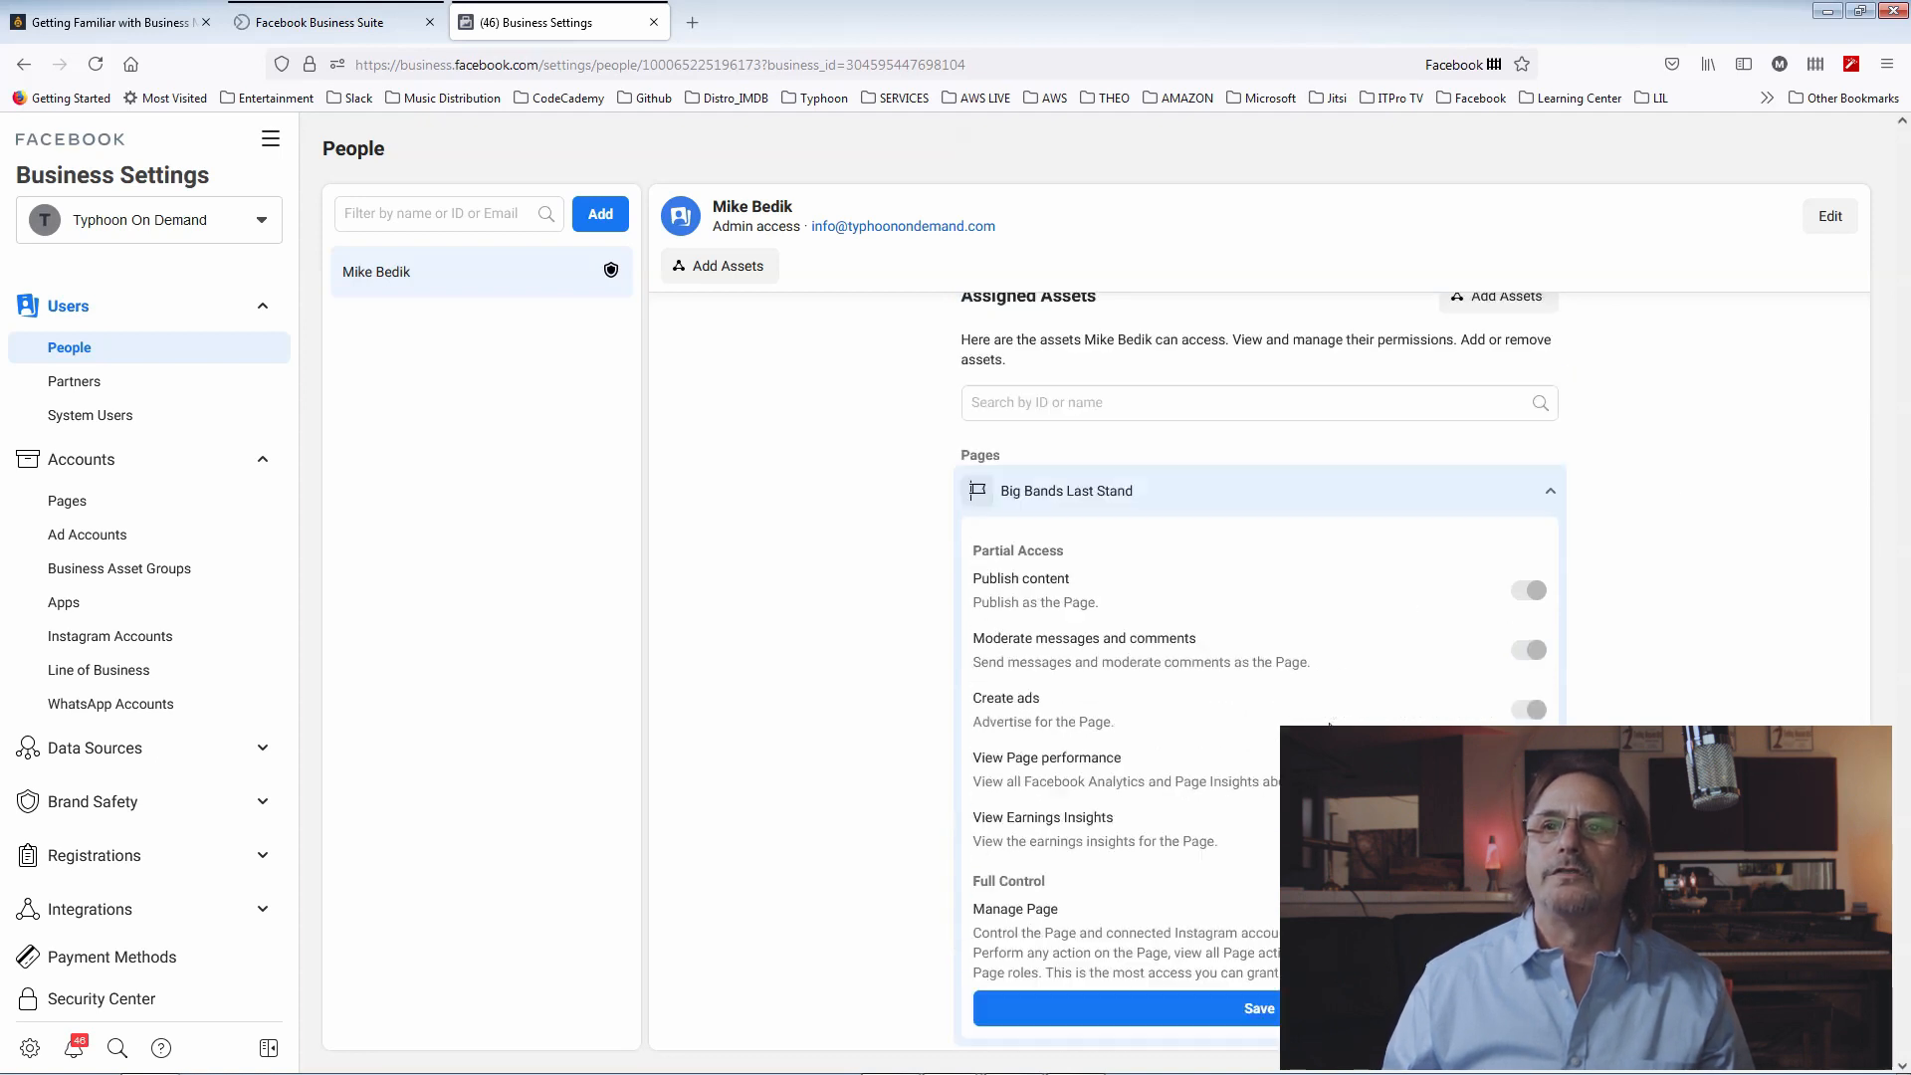
pyautogui.scroll(-3, 1260, 518)
pyautogui.click(1393, 768)
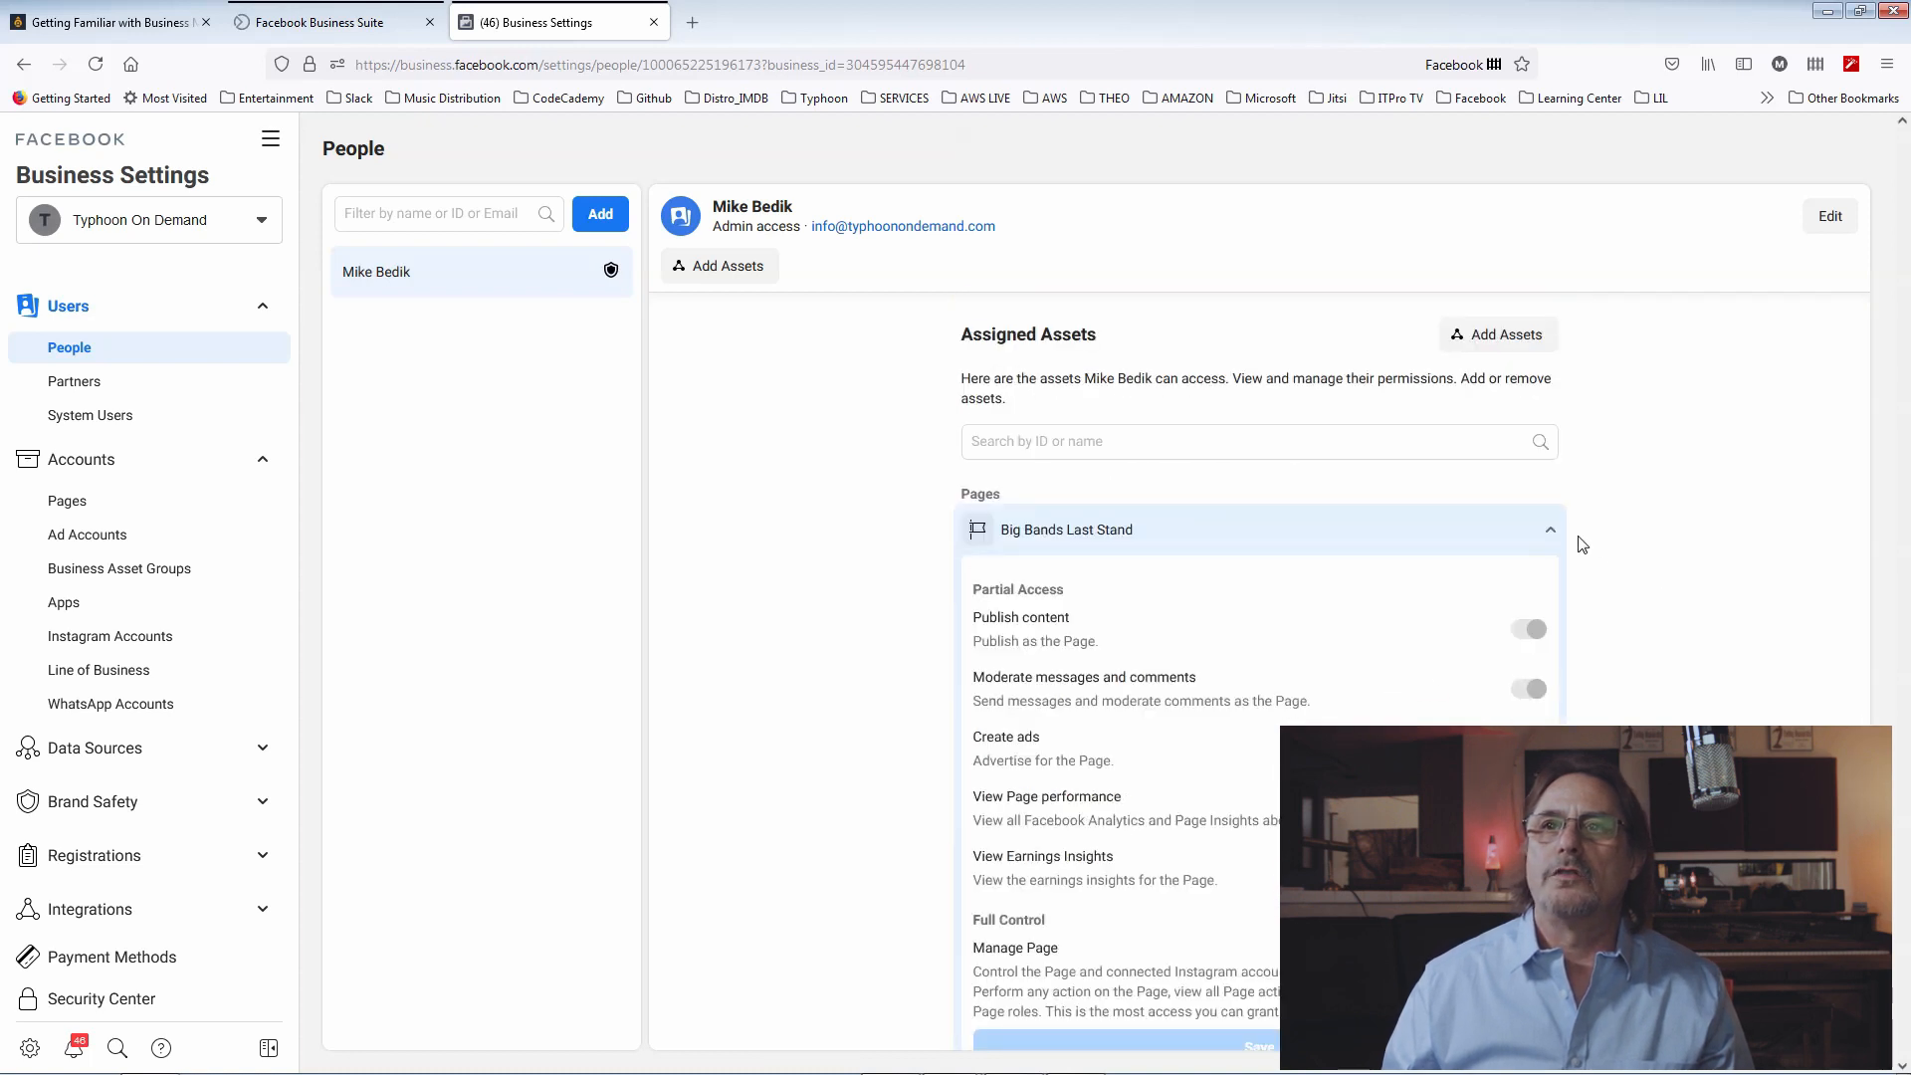
pyautogui.click(1550, 530)
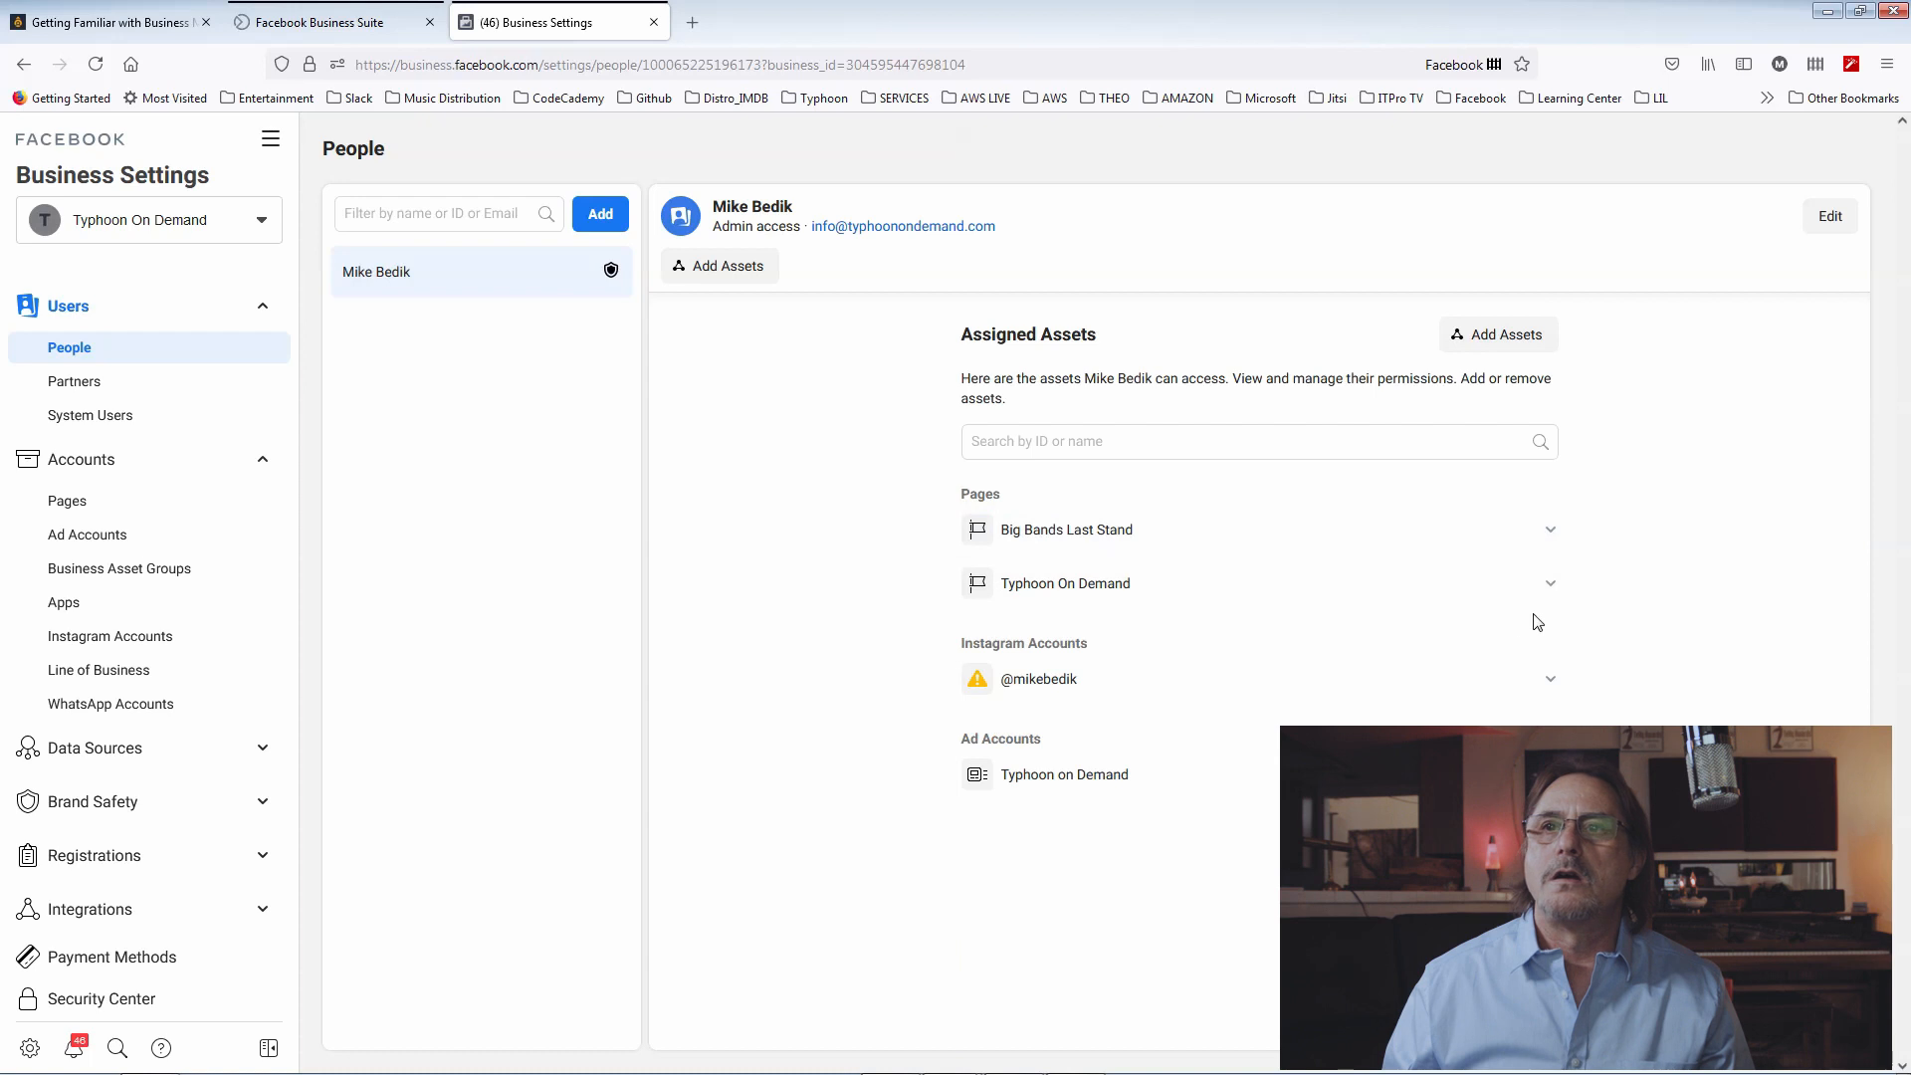
# Review the admin's permissions on the Typhoon On Demand page and collapse them again
pyautogui.click(1551, 587)
pyautogui.scroll(-3, 1505, 619)
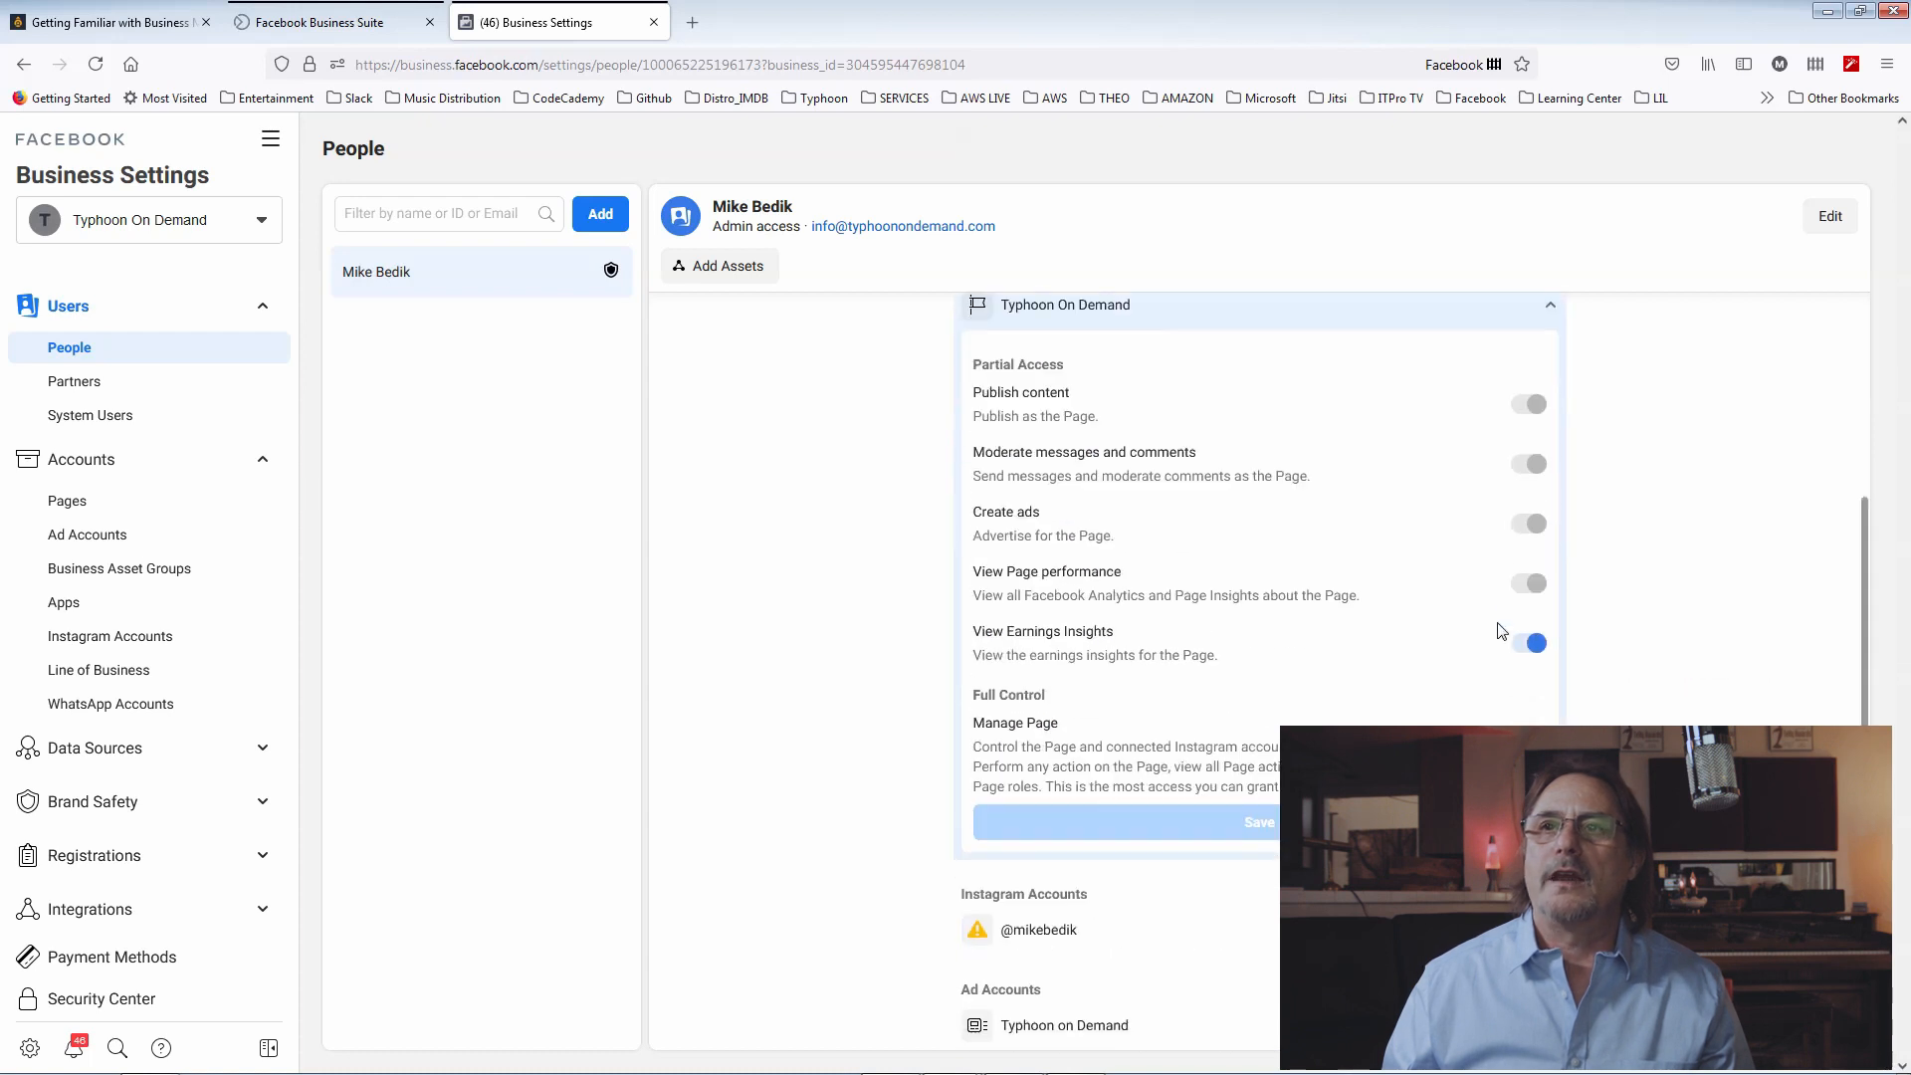
pyautogui.scroll(3, 1656, 657)
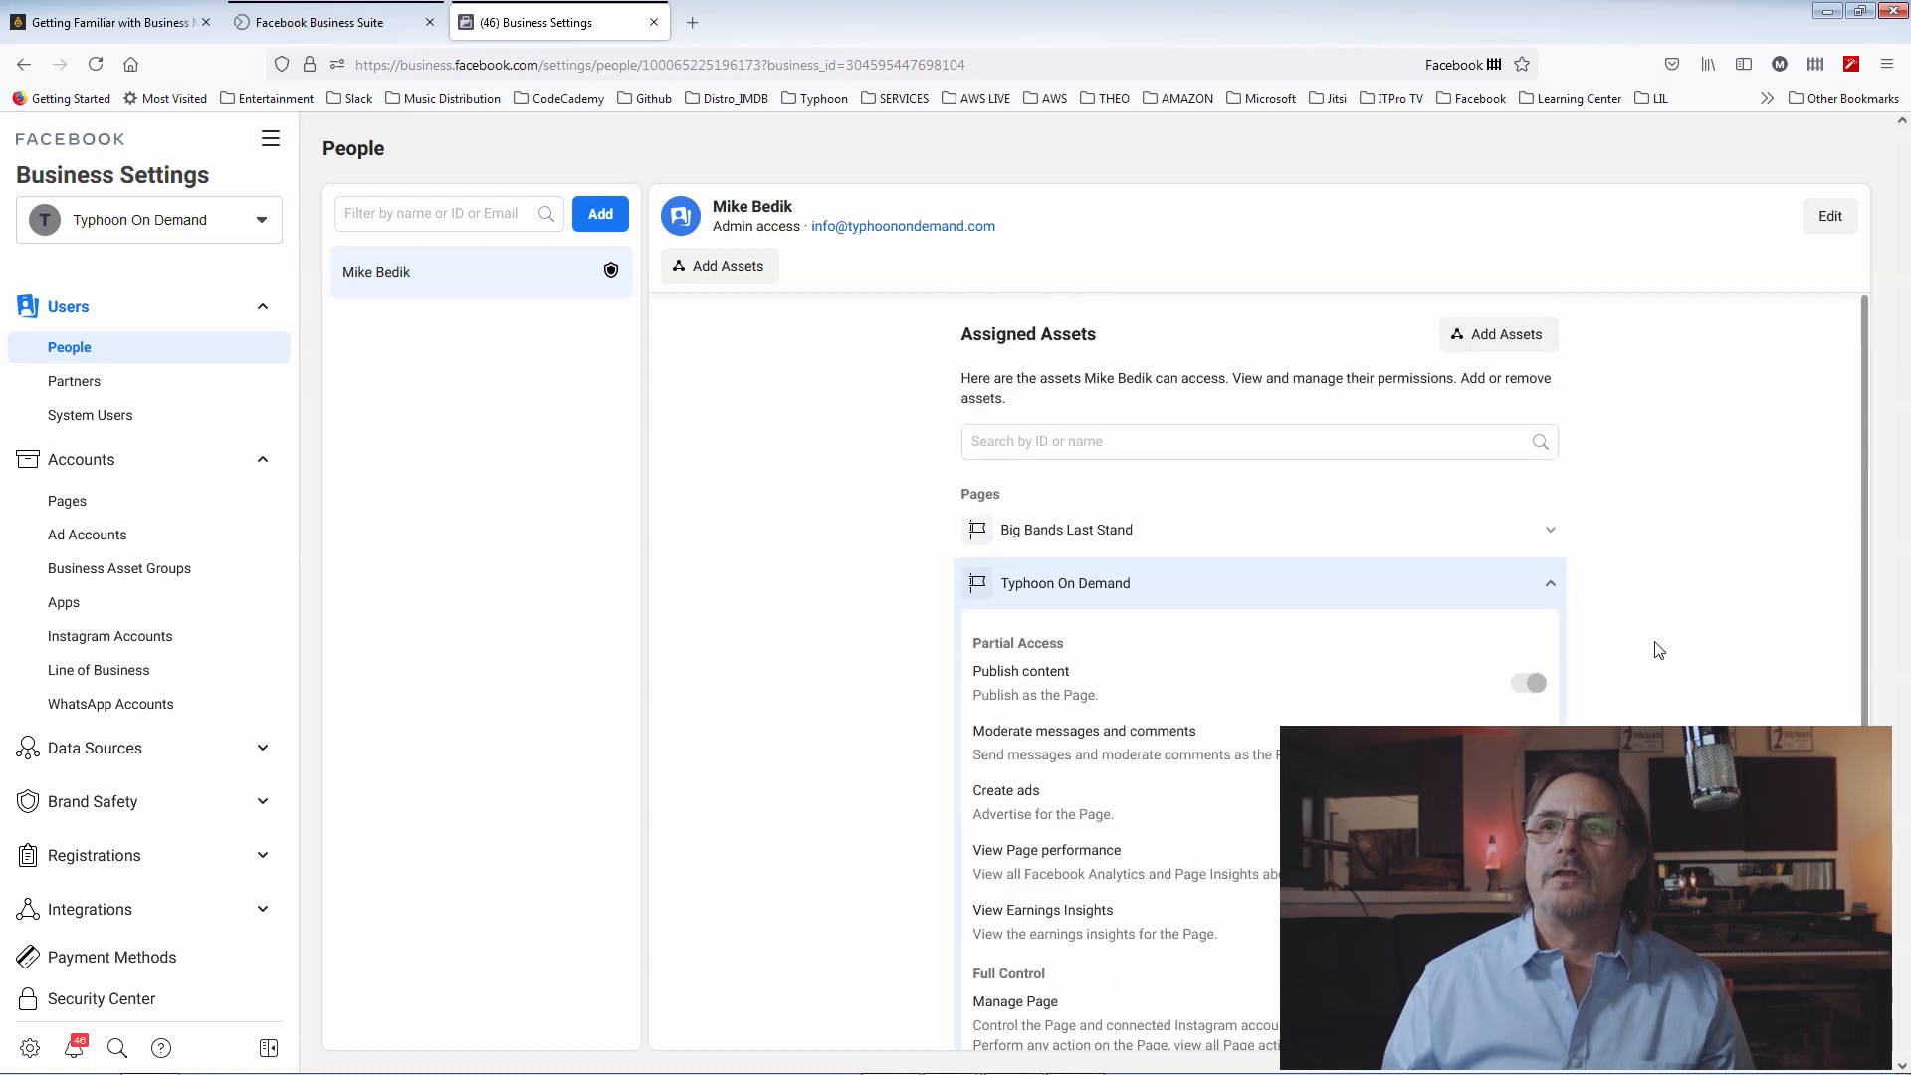
pyautogui.click(1550, 585)
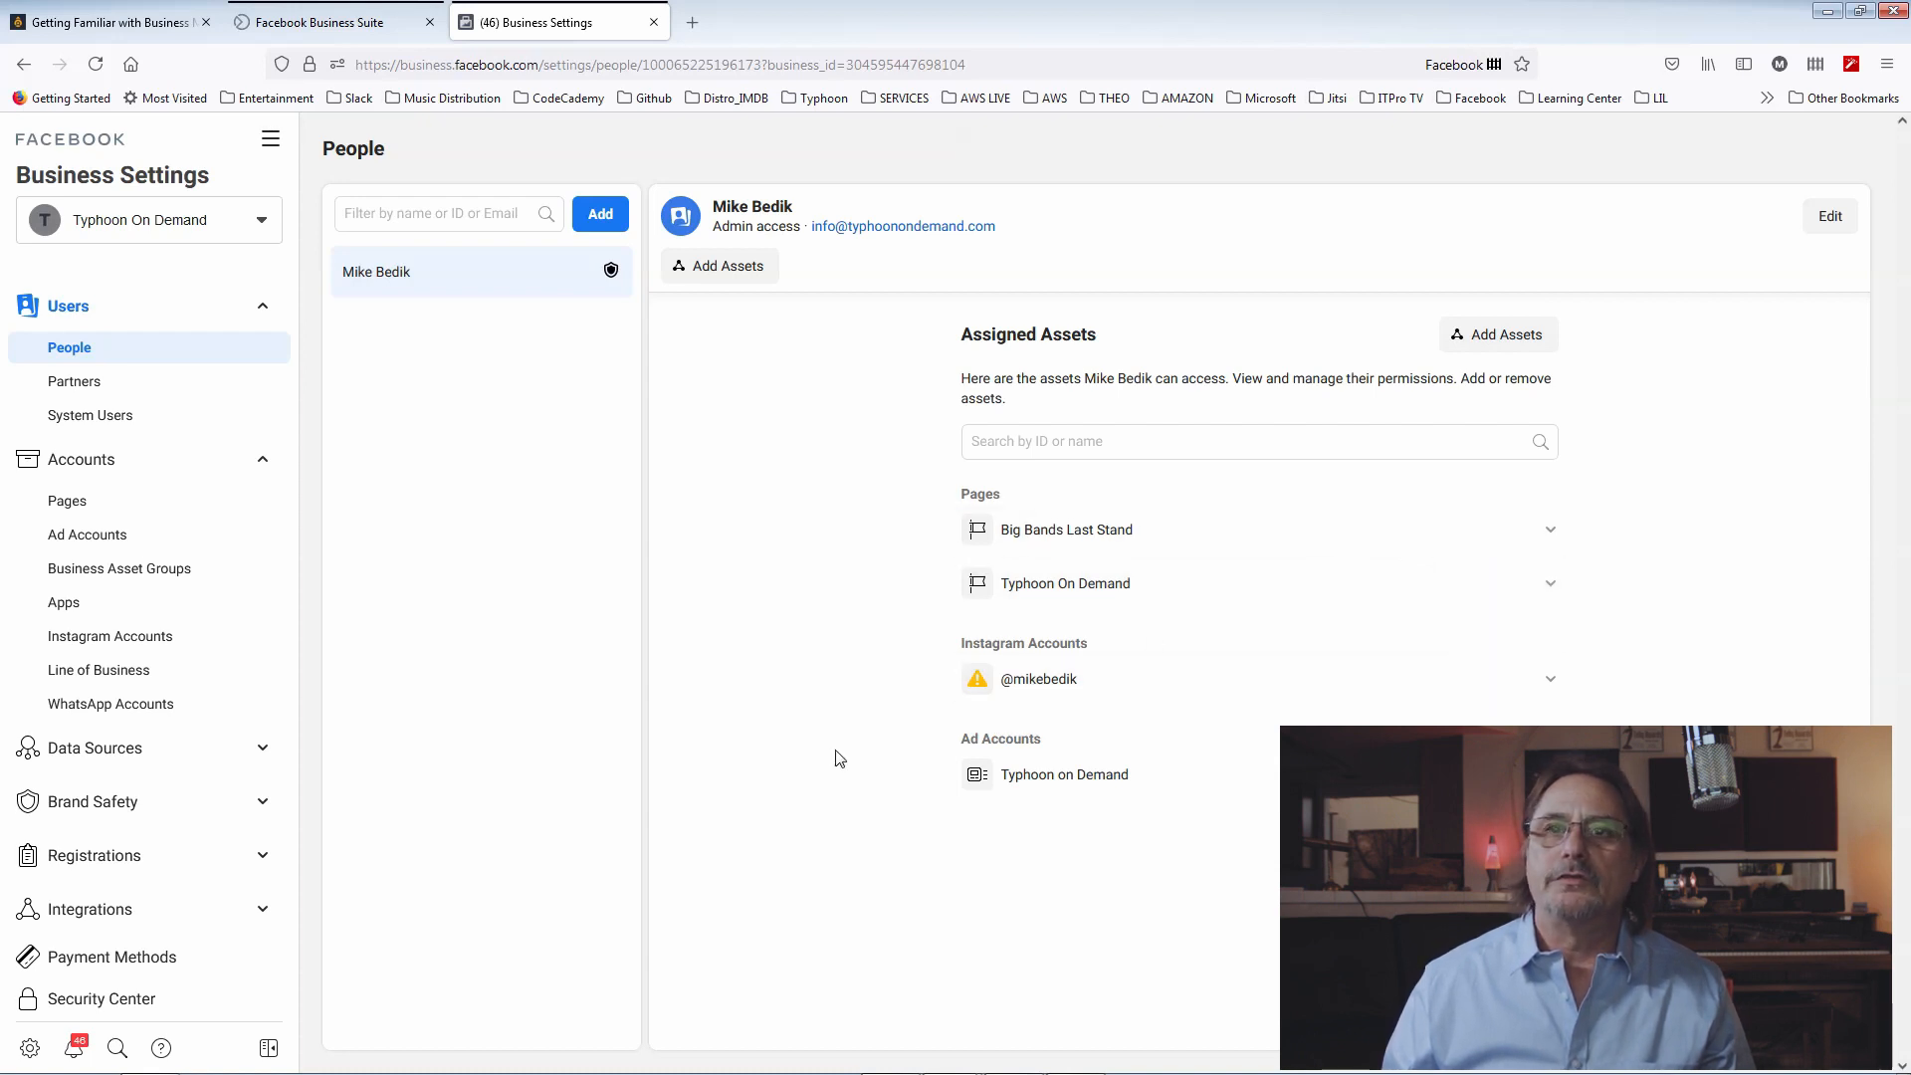
# Review the admin's permissions on the linked Instagram account and collapse them again
pyautogui.click(1549, 681)
pyautogui.scroll(-5, 1747, 611)
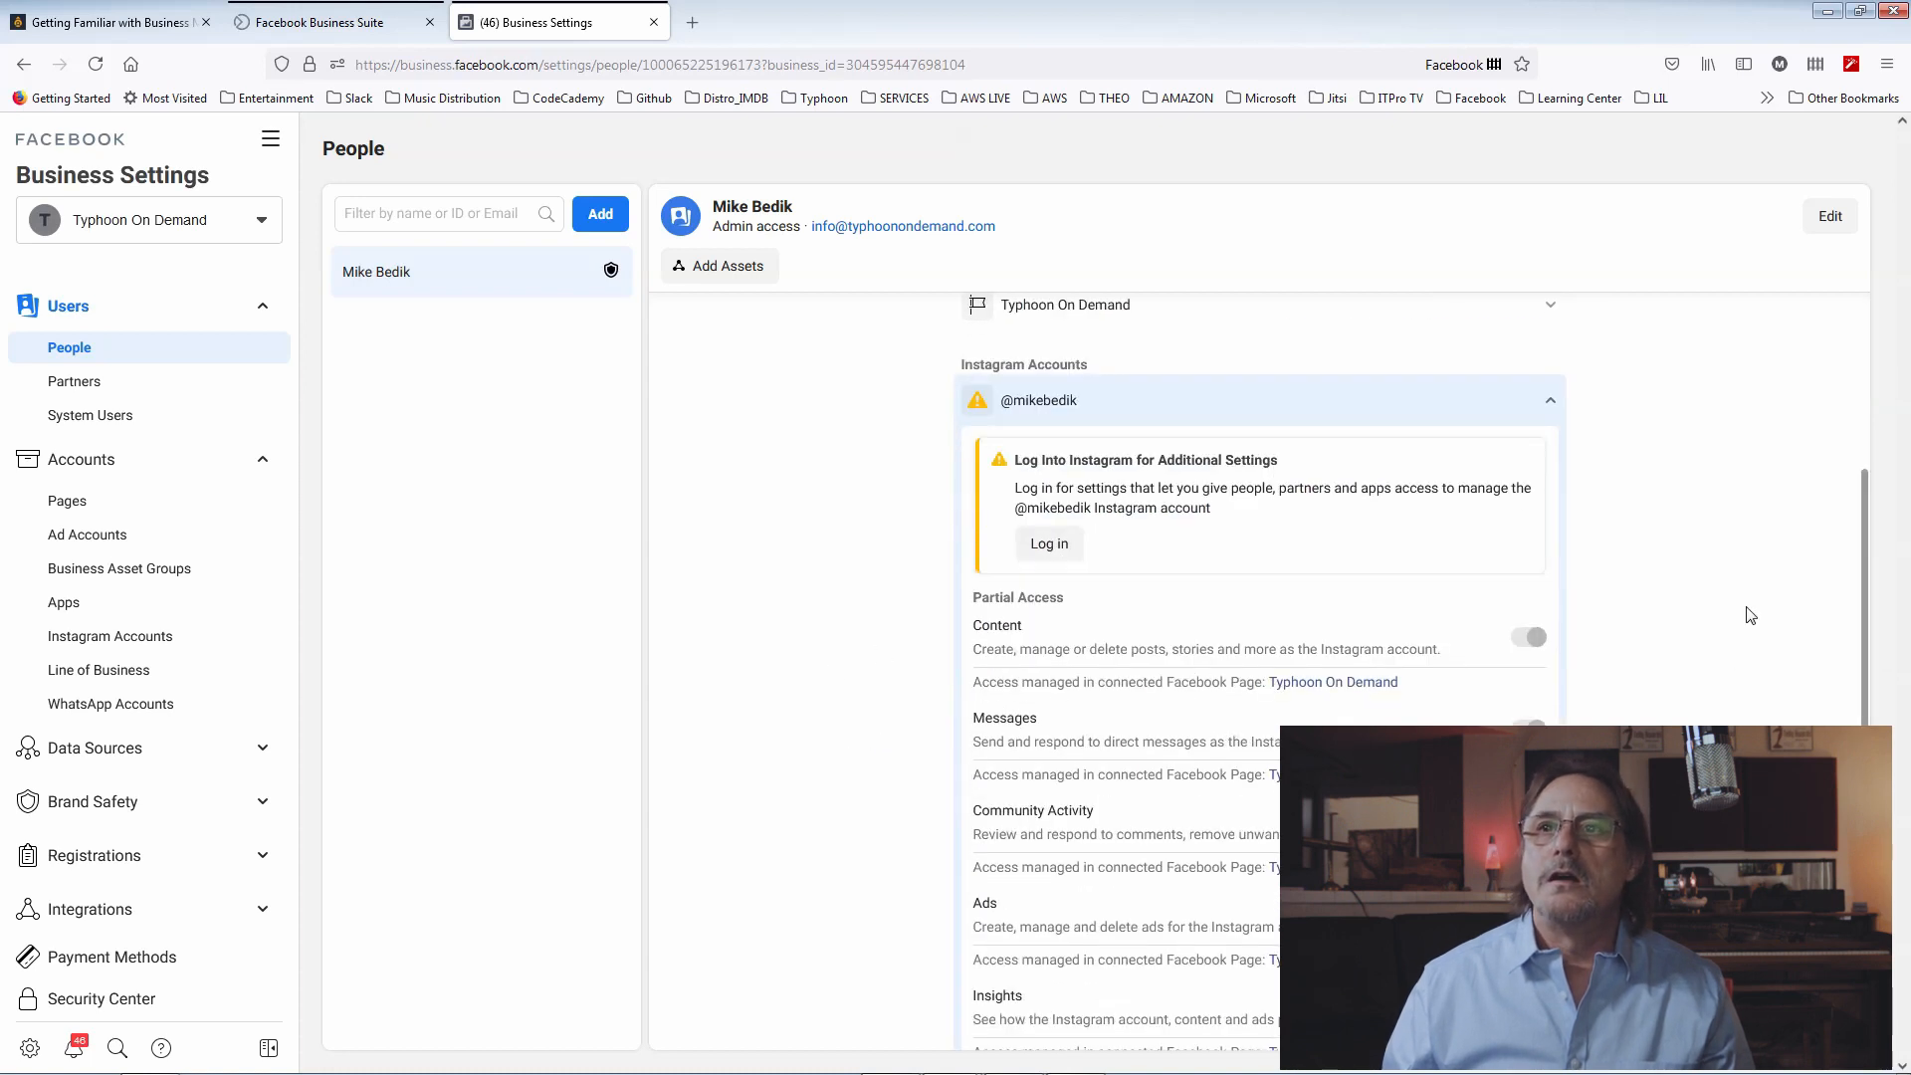
pyautogui.scroll(5, 1742, 607)
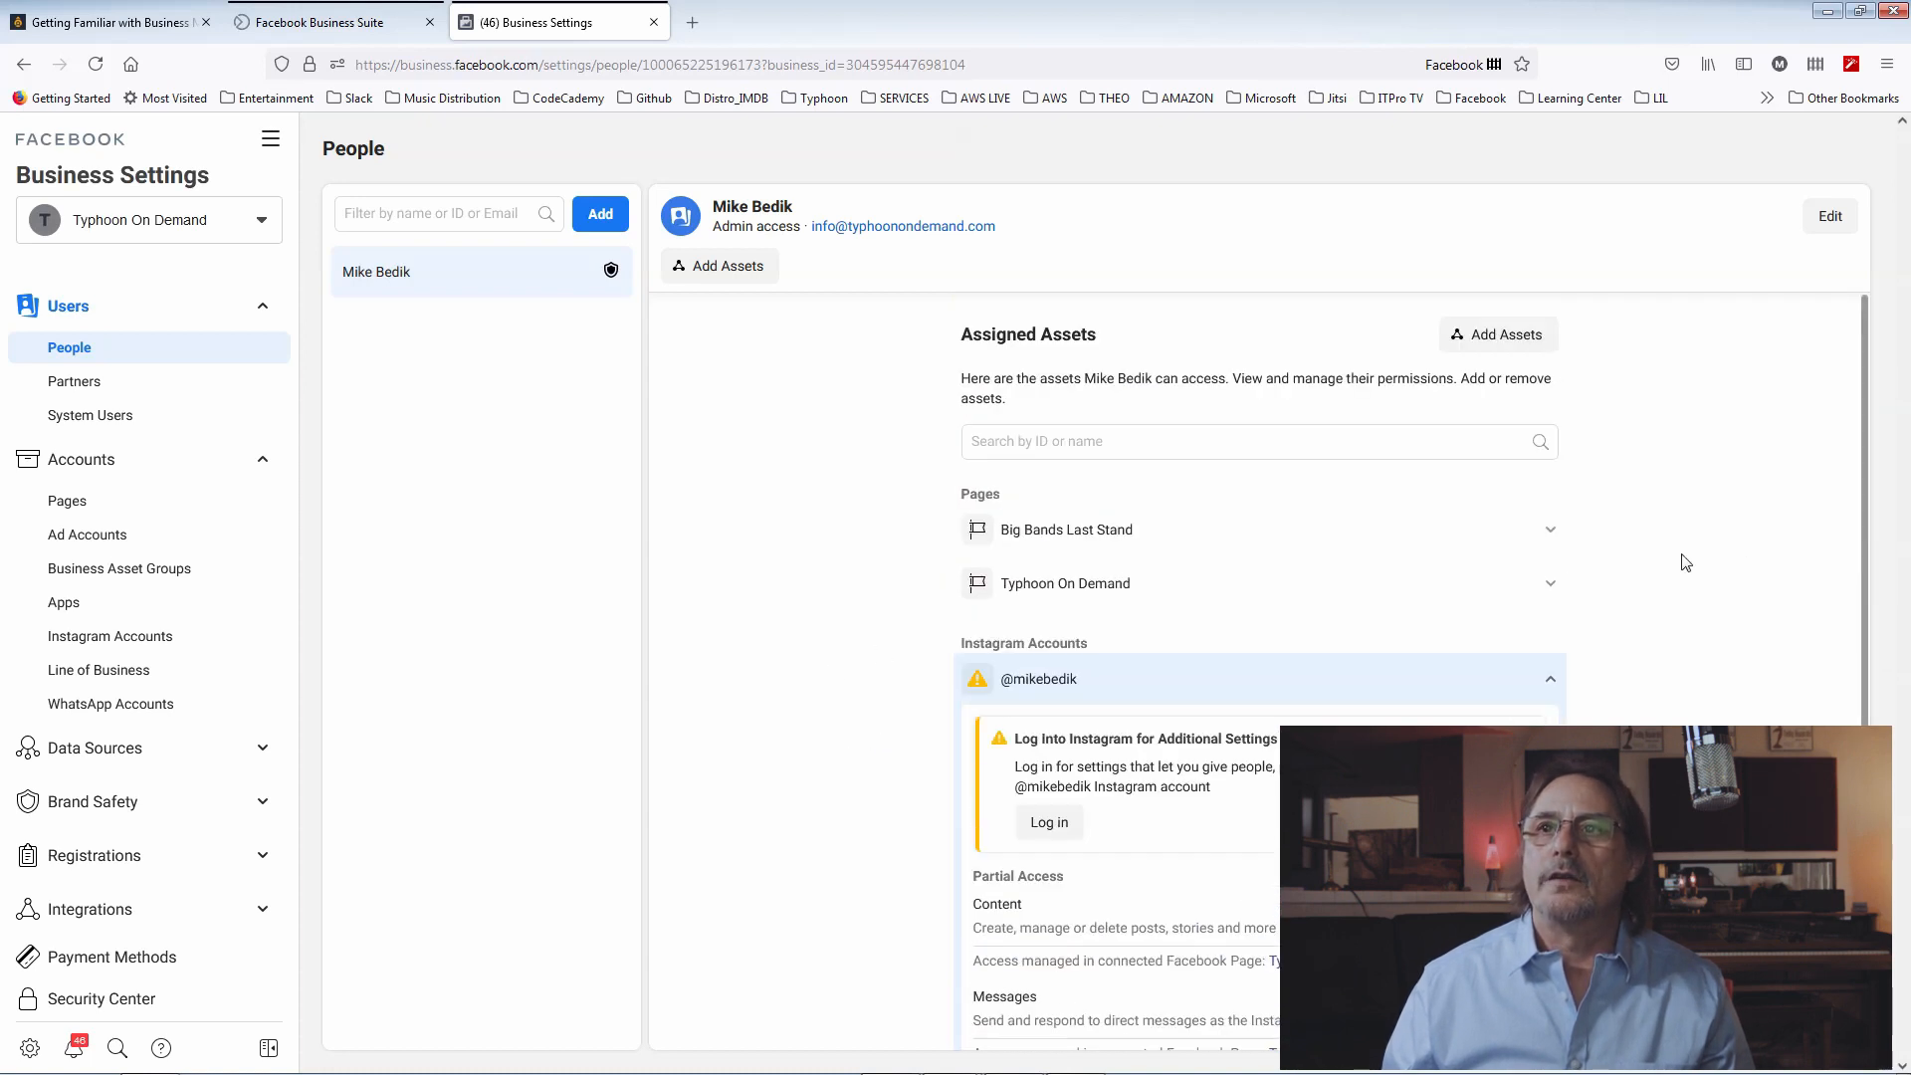
pyautogui.click(1551, 683)
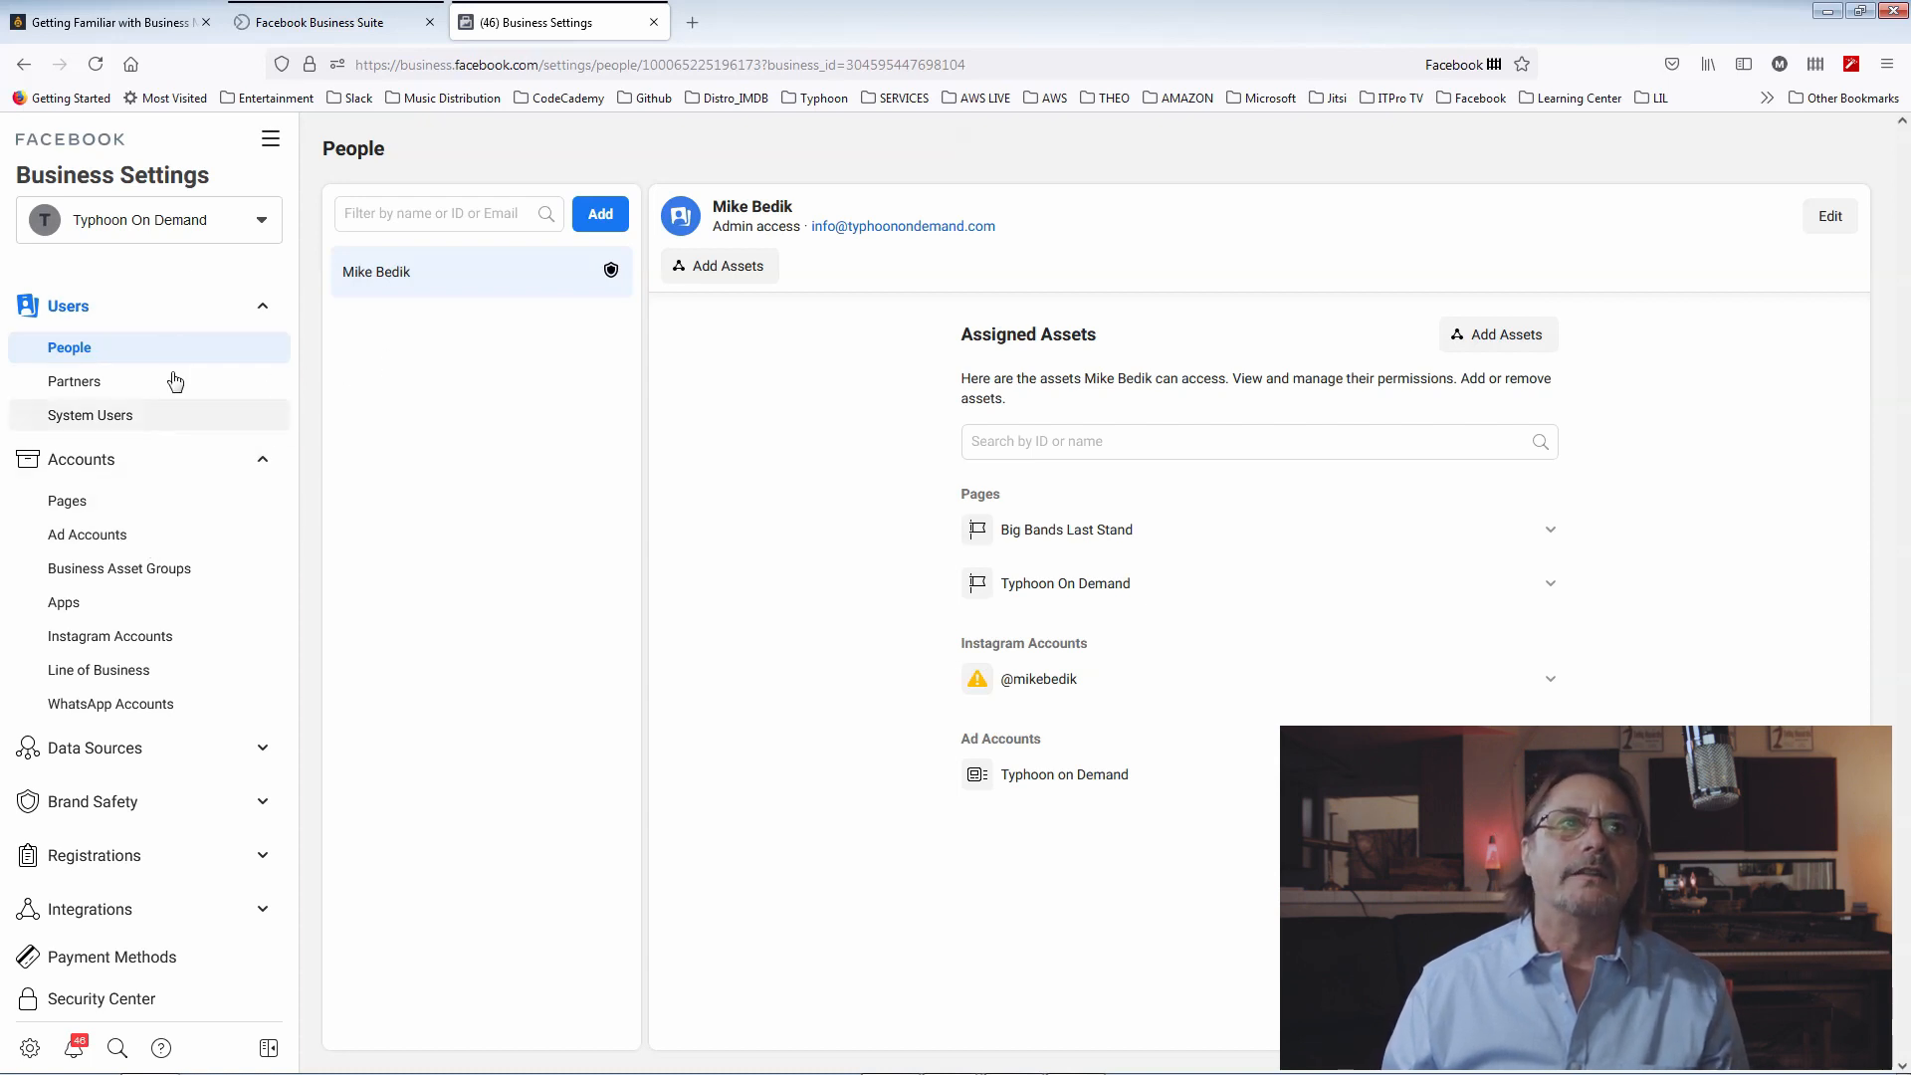
# Go to Audiences, cancel the choice of a custom audience source, and show the audience types that can be created
pyautogui.click(270, 141)
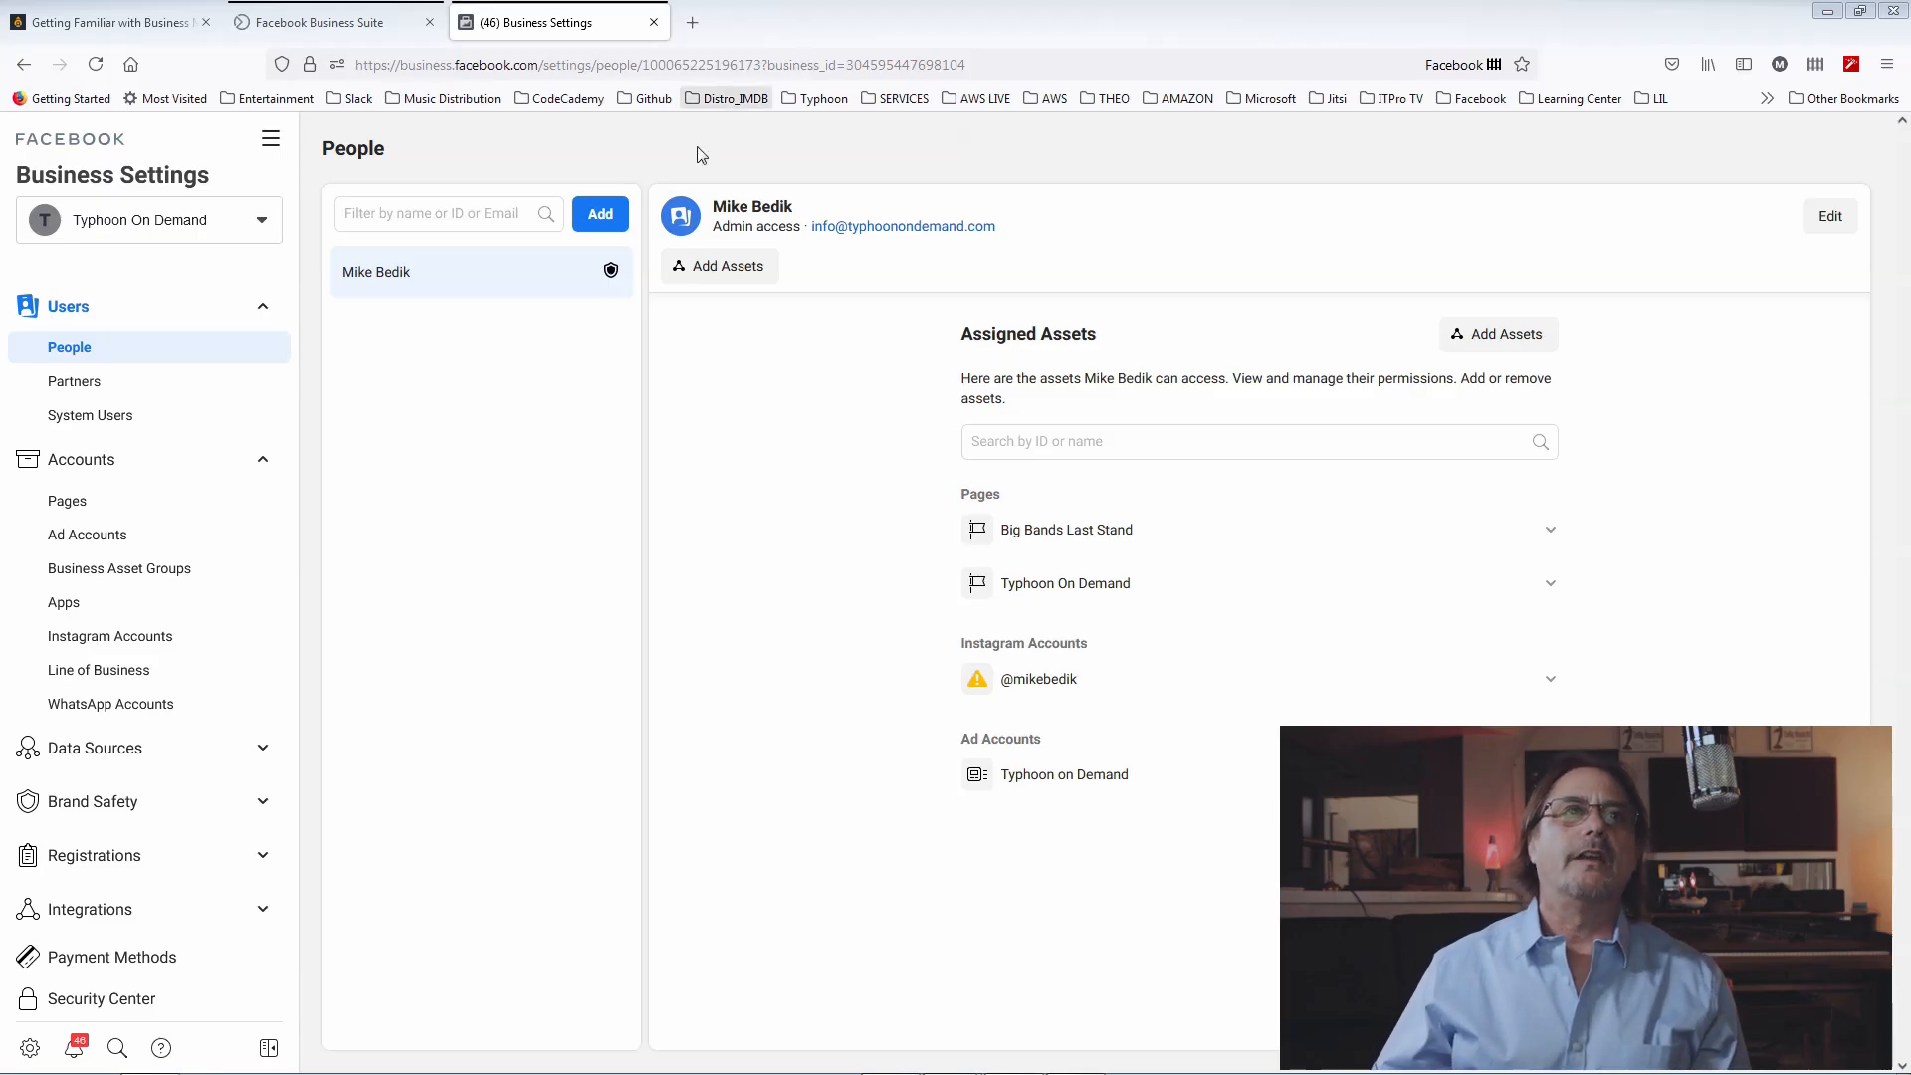
pyautogui.click(277, 146)
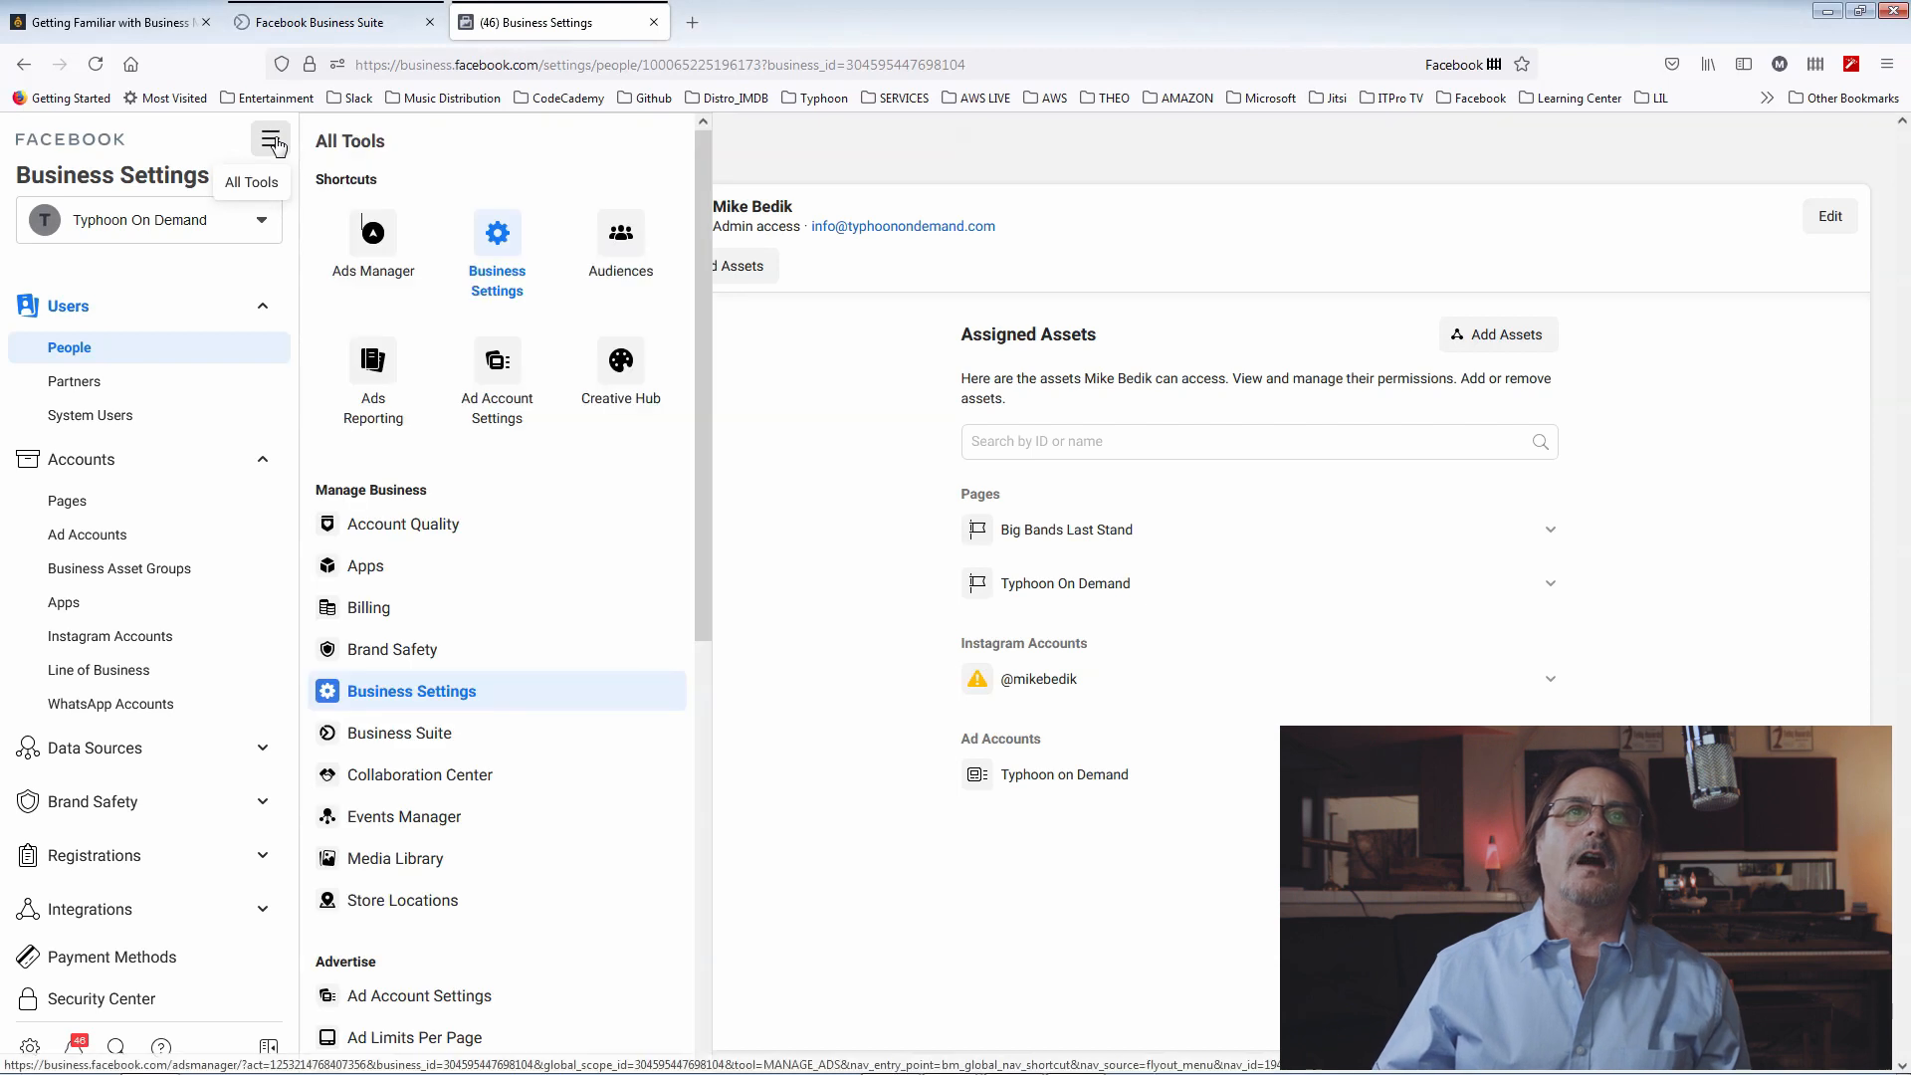
pyautogui.click(601, 256)
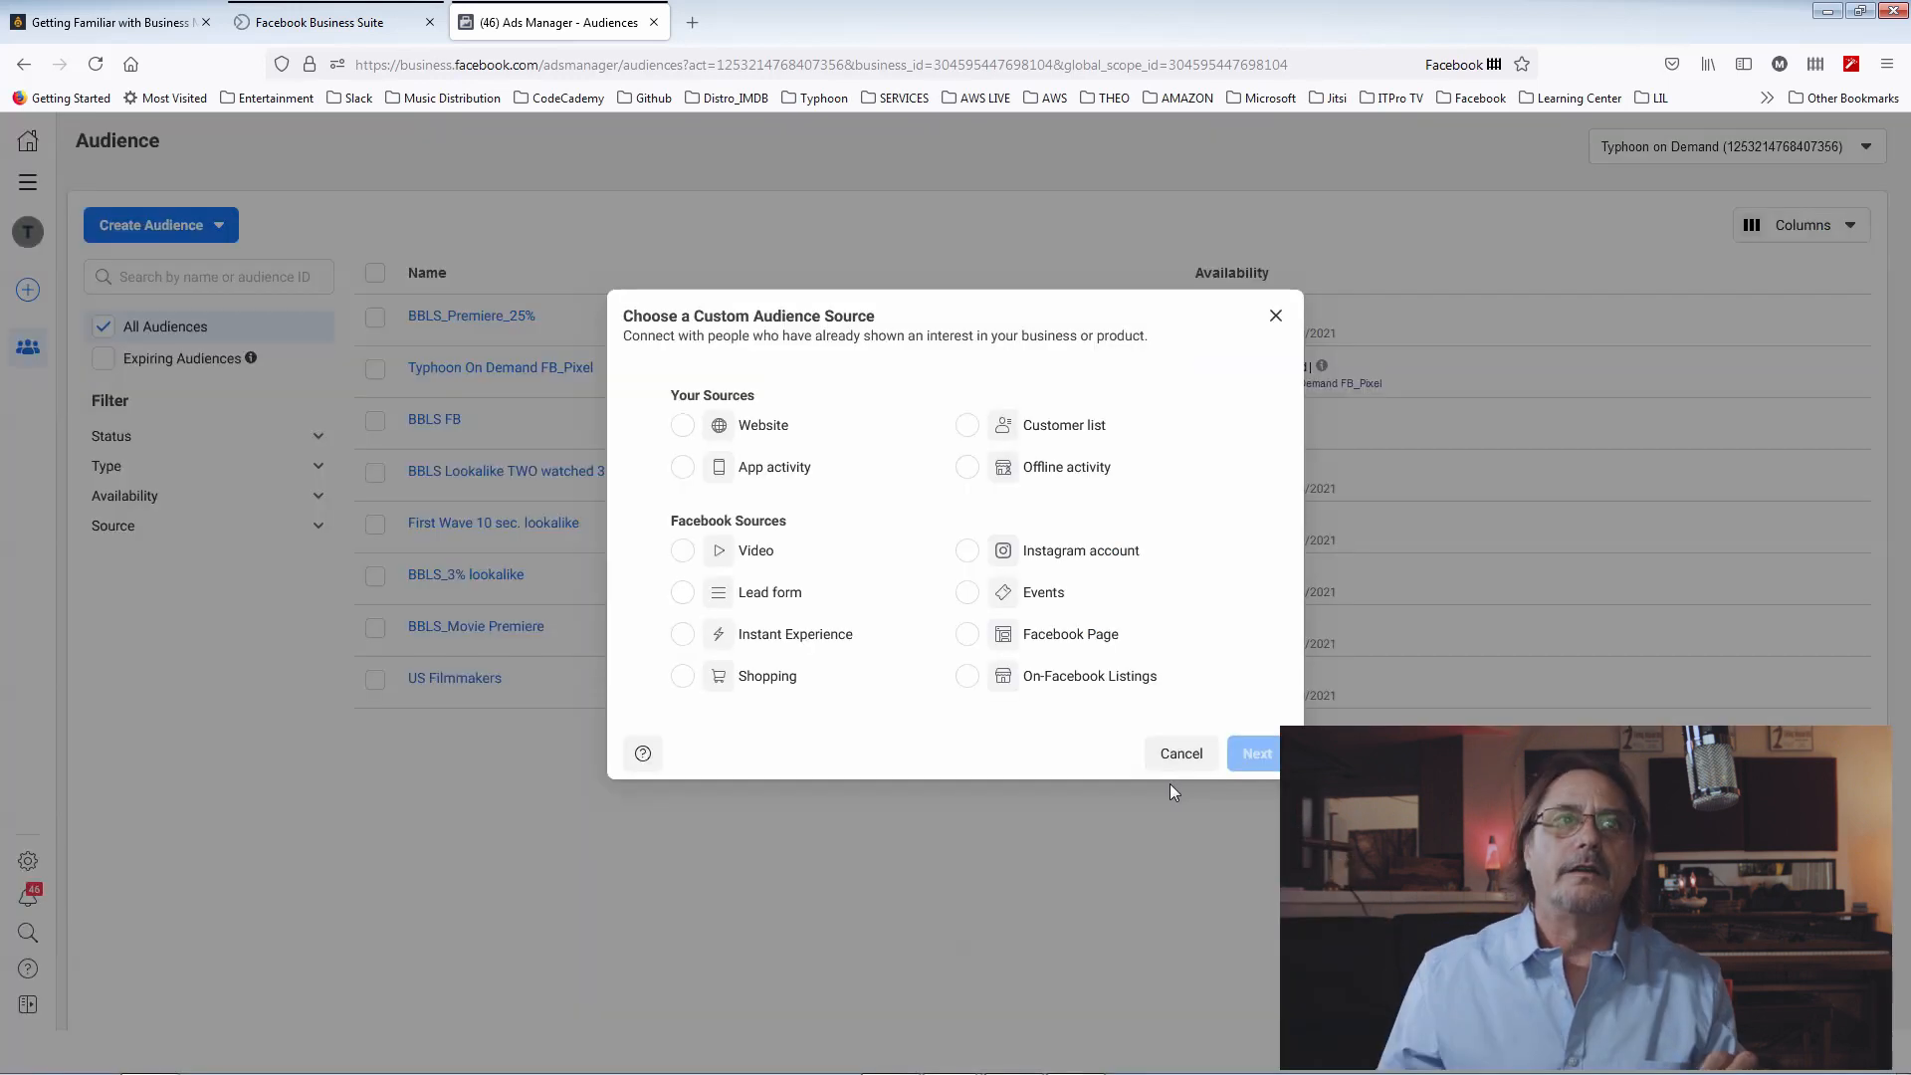
pyautogui.click(1181, 754)
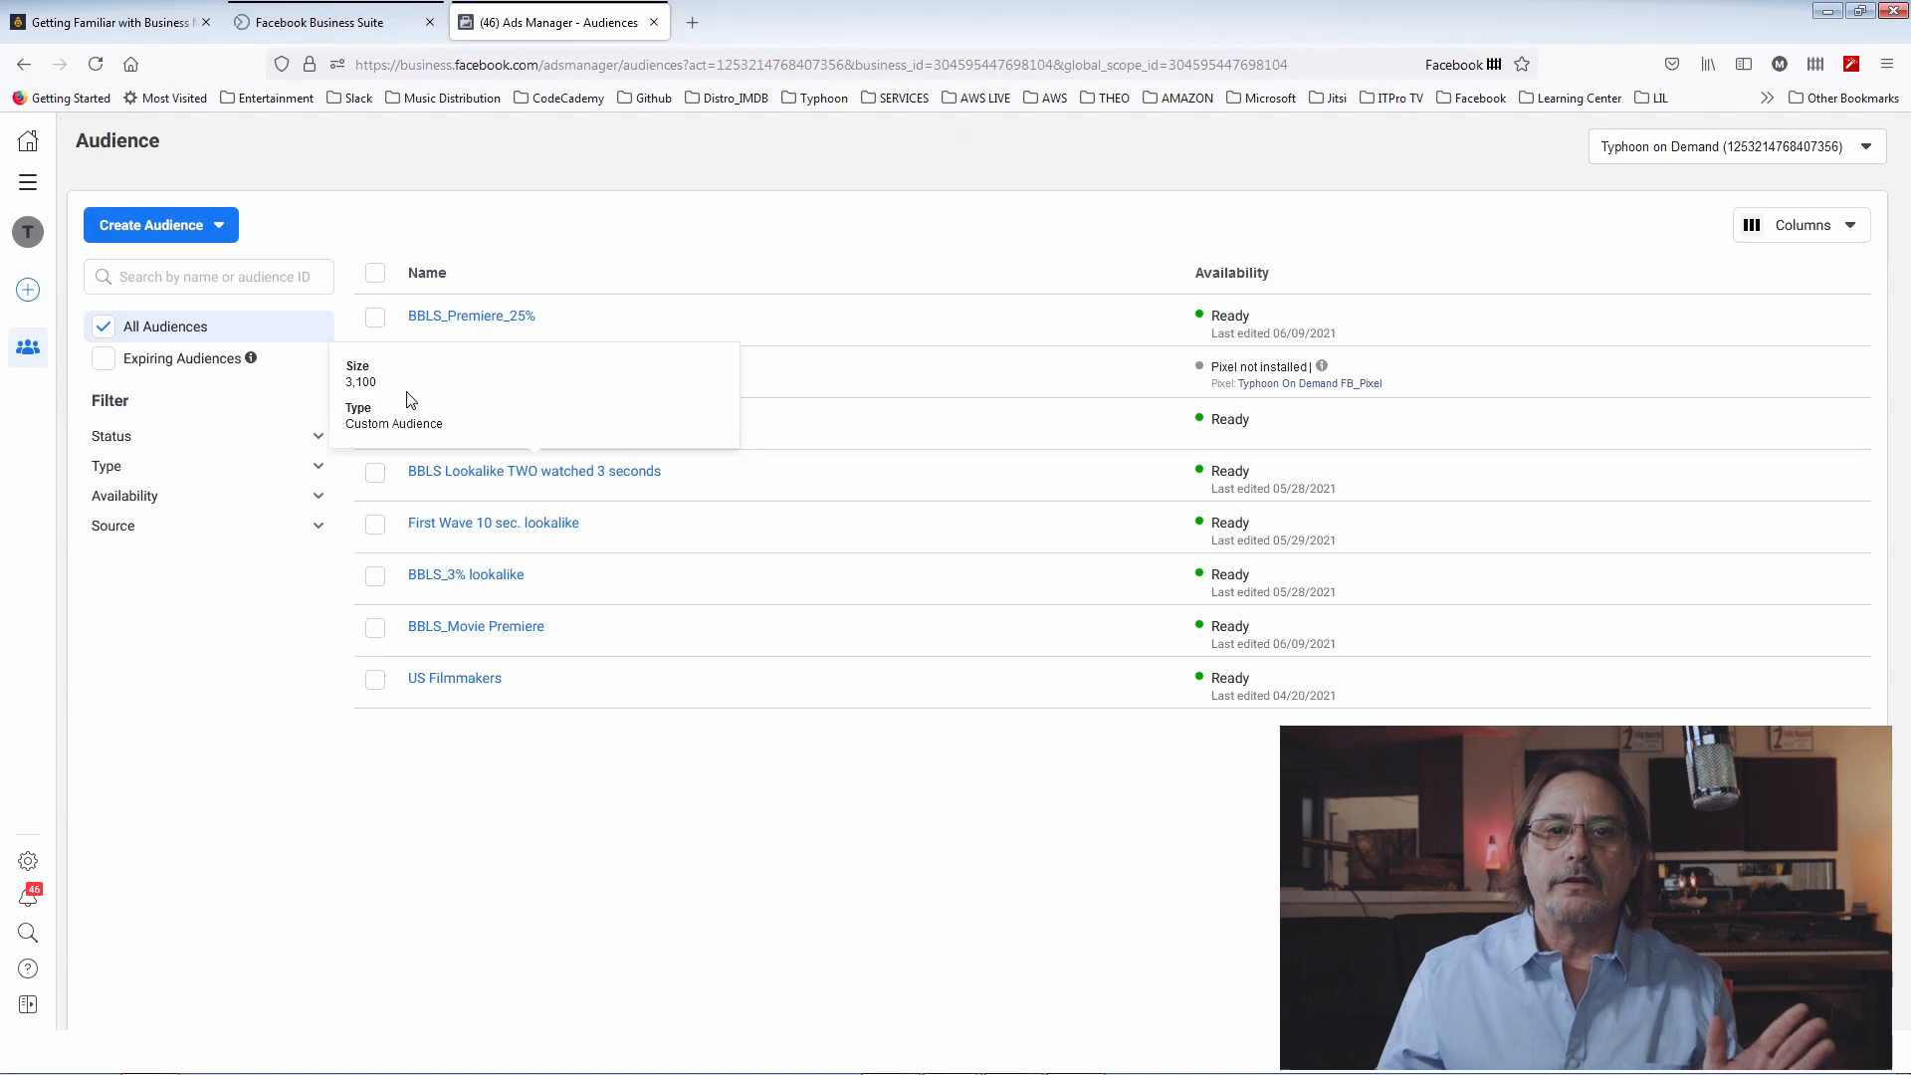
pyautogui.click(221, 229)
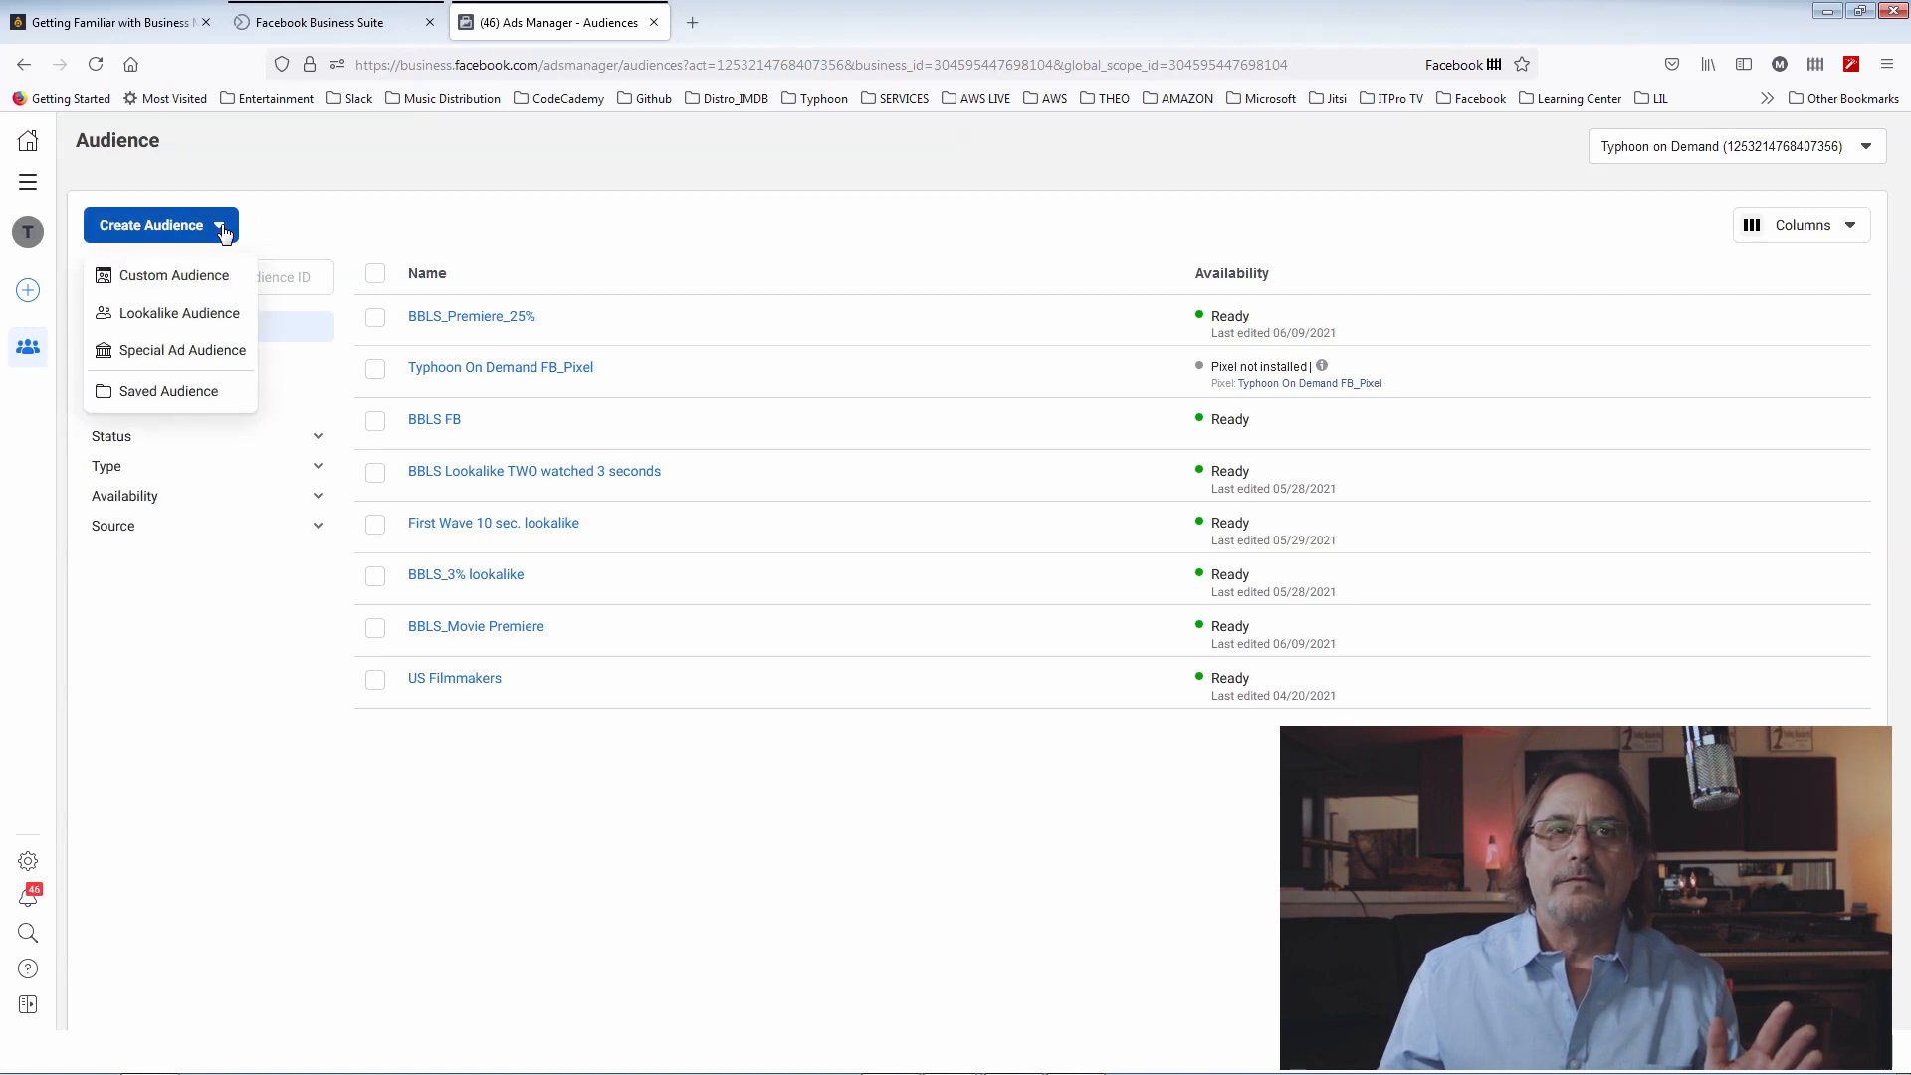
pyautogui.click(291, 226)
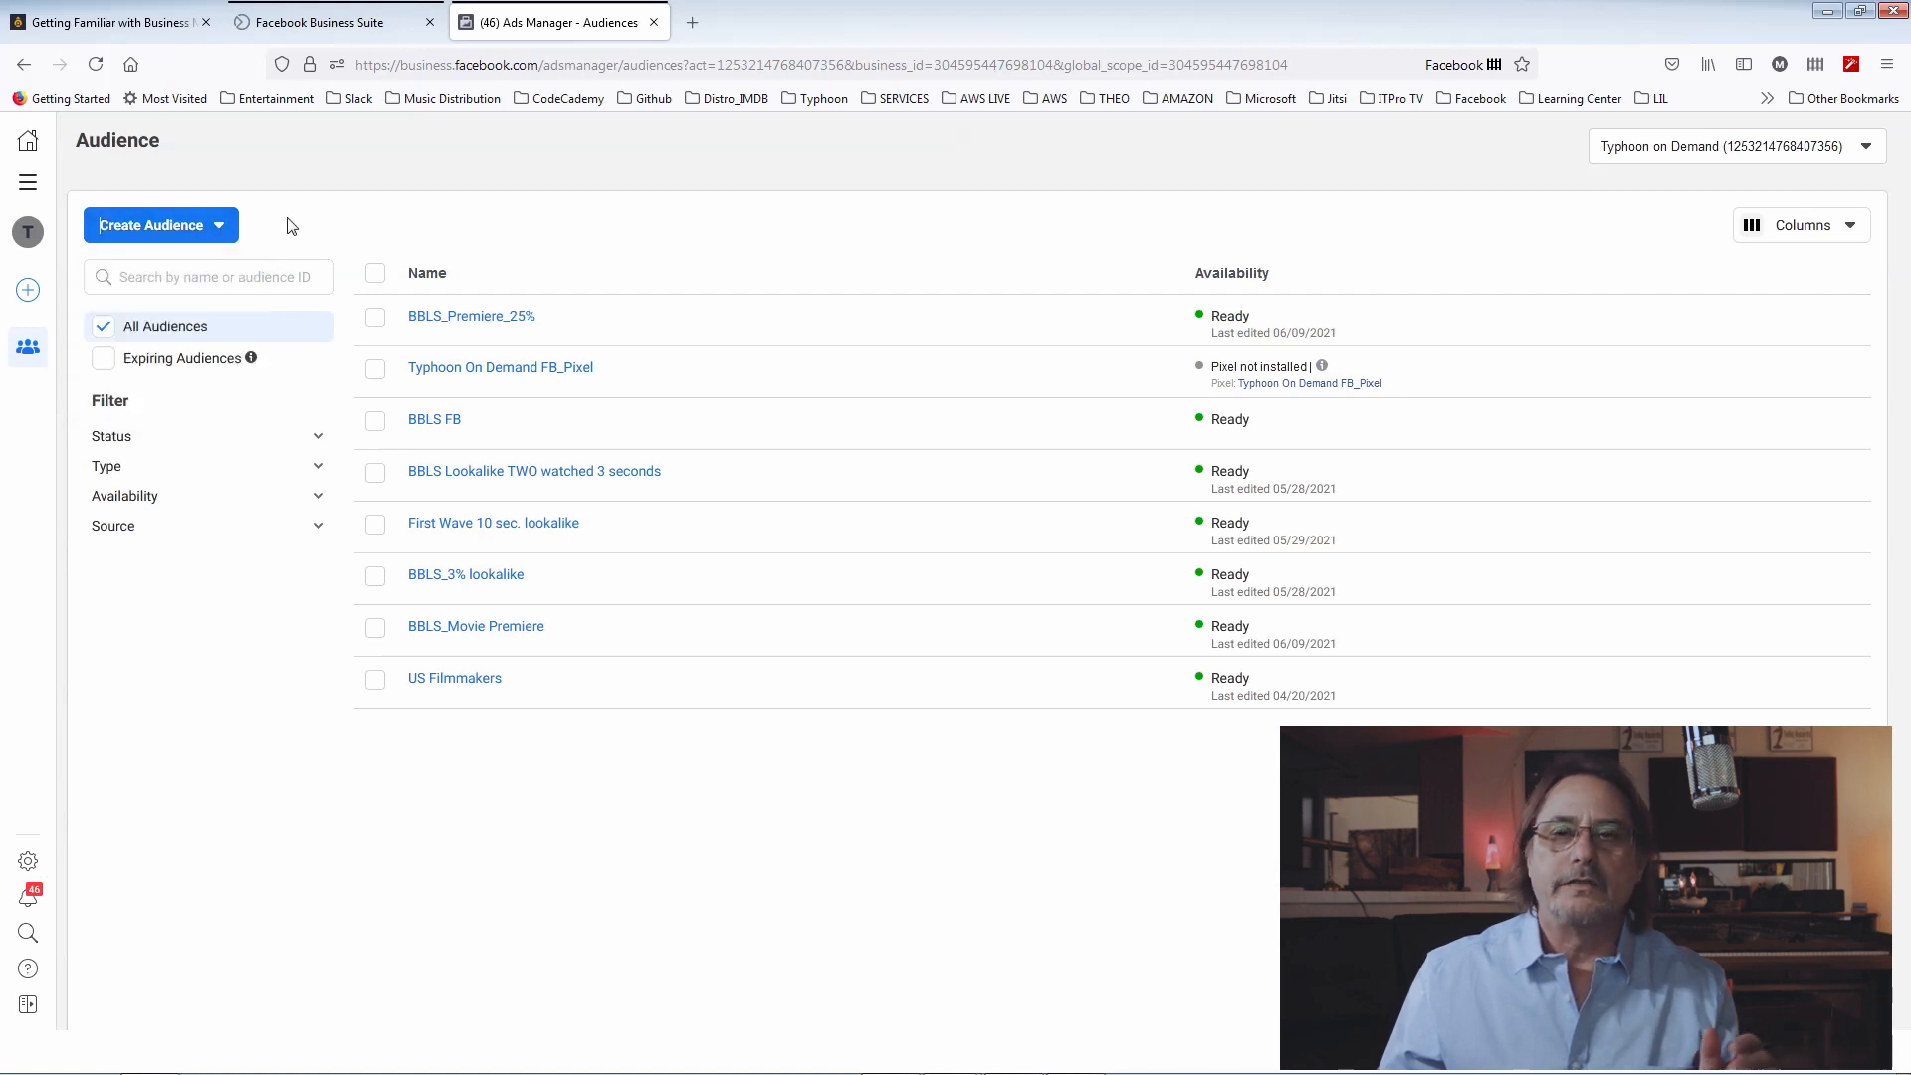
# Start creating a custom audience with Facebook Page as its source
pyautogui.click(219, 229)
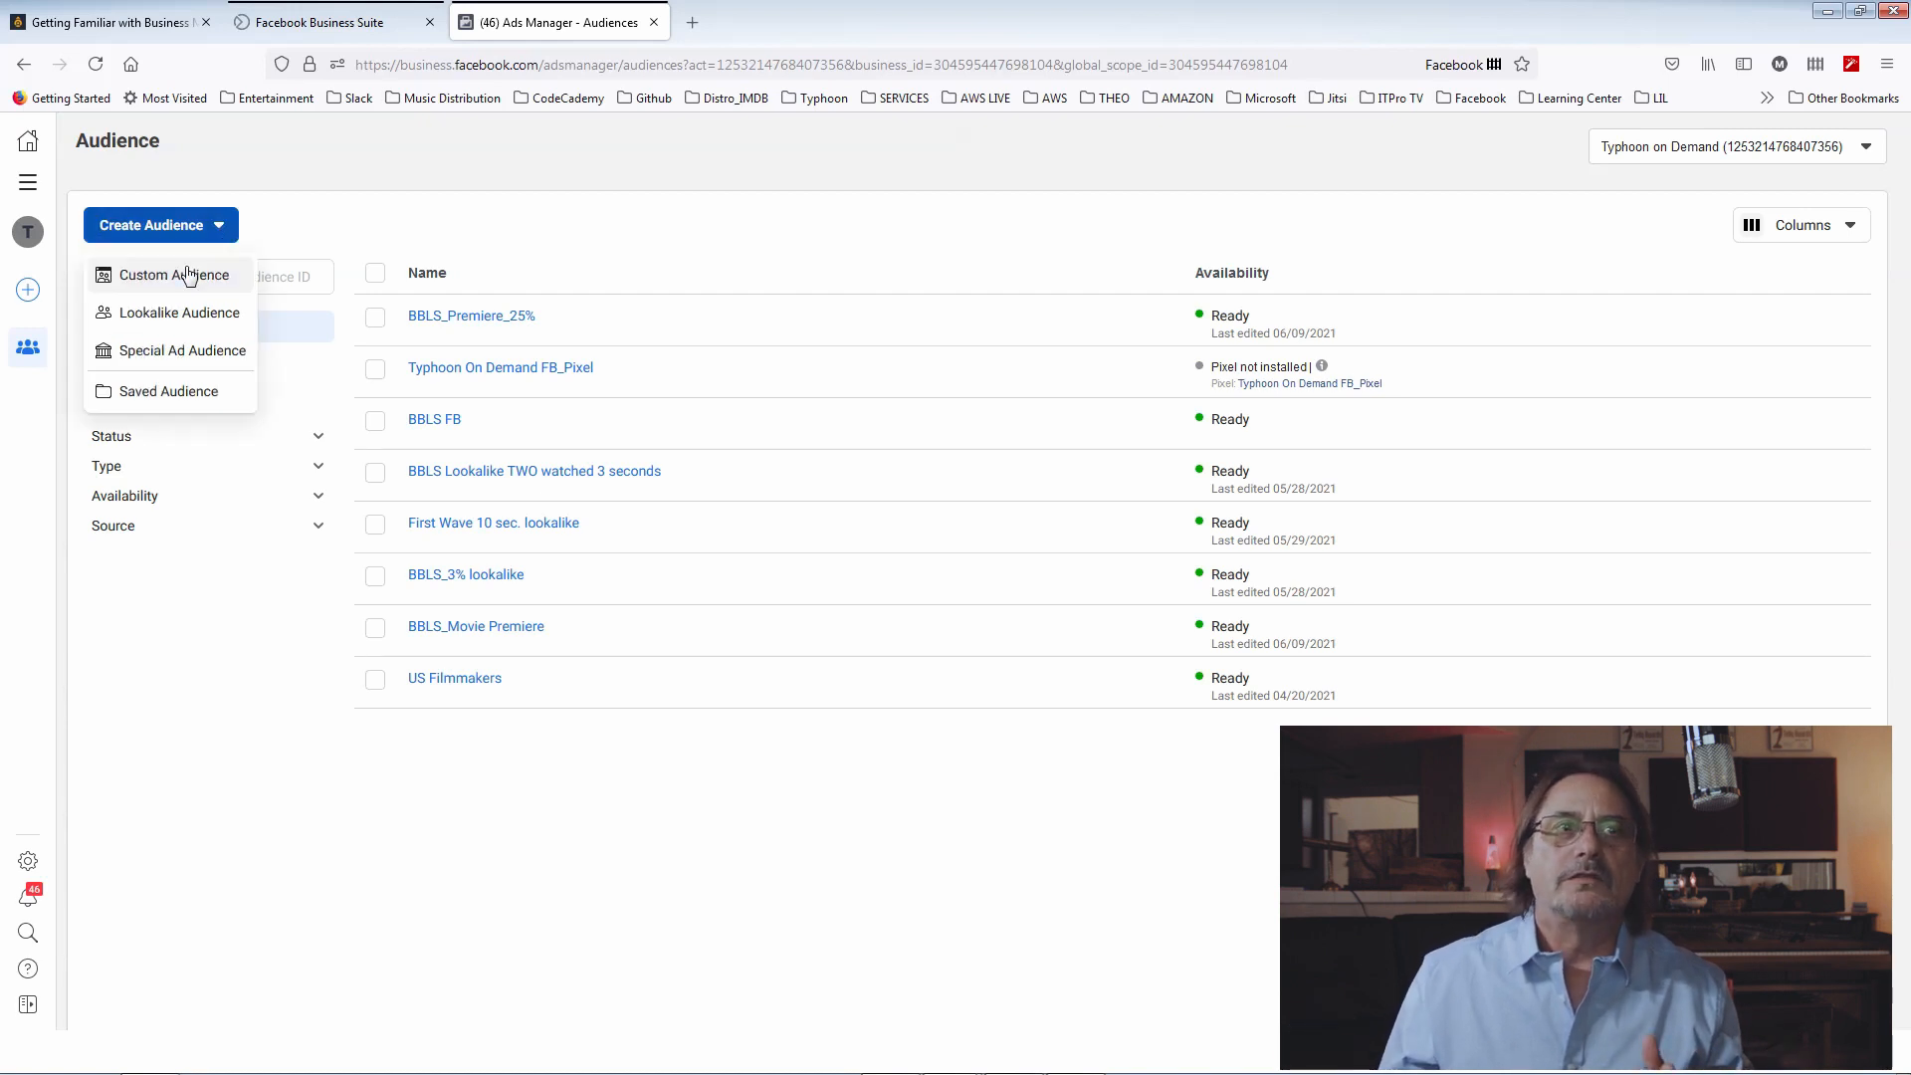
pyautogui.moveTo(183, 286)
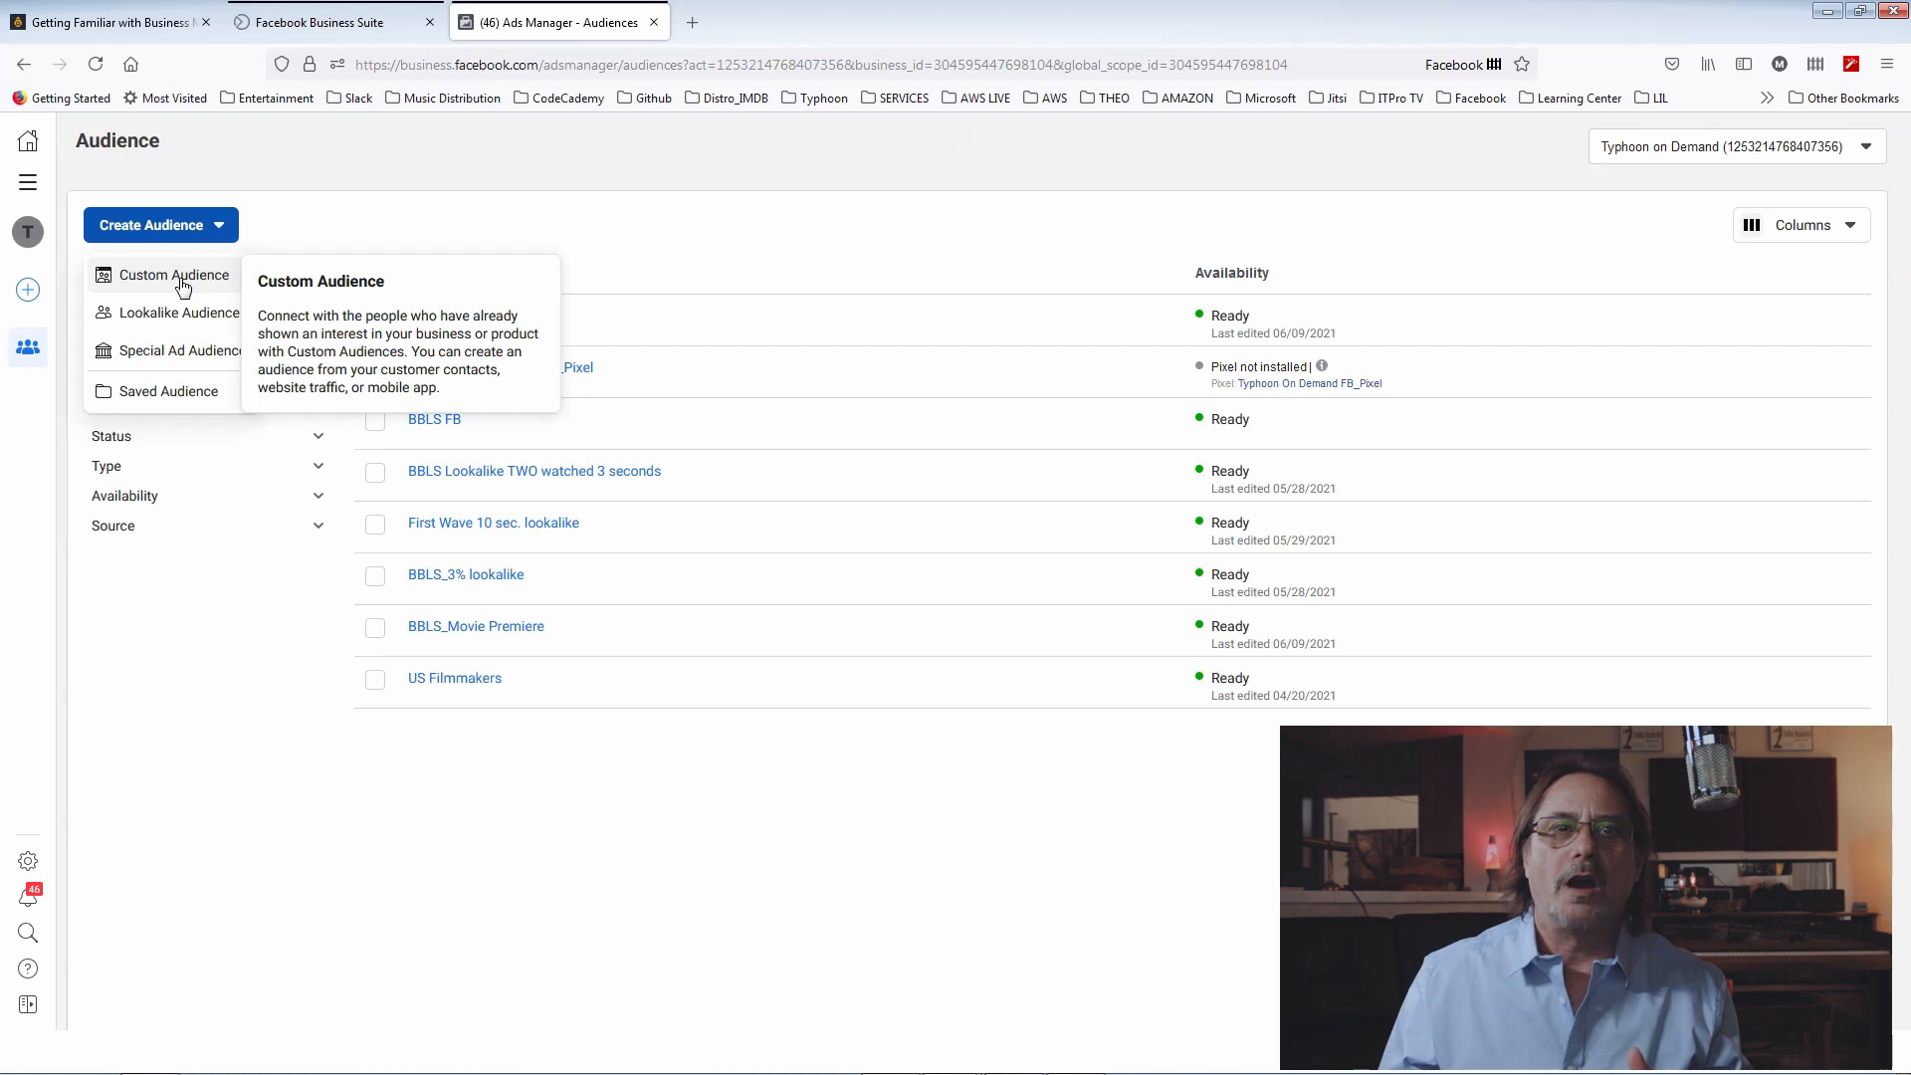
pyautogui.click(176, 278)
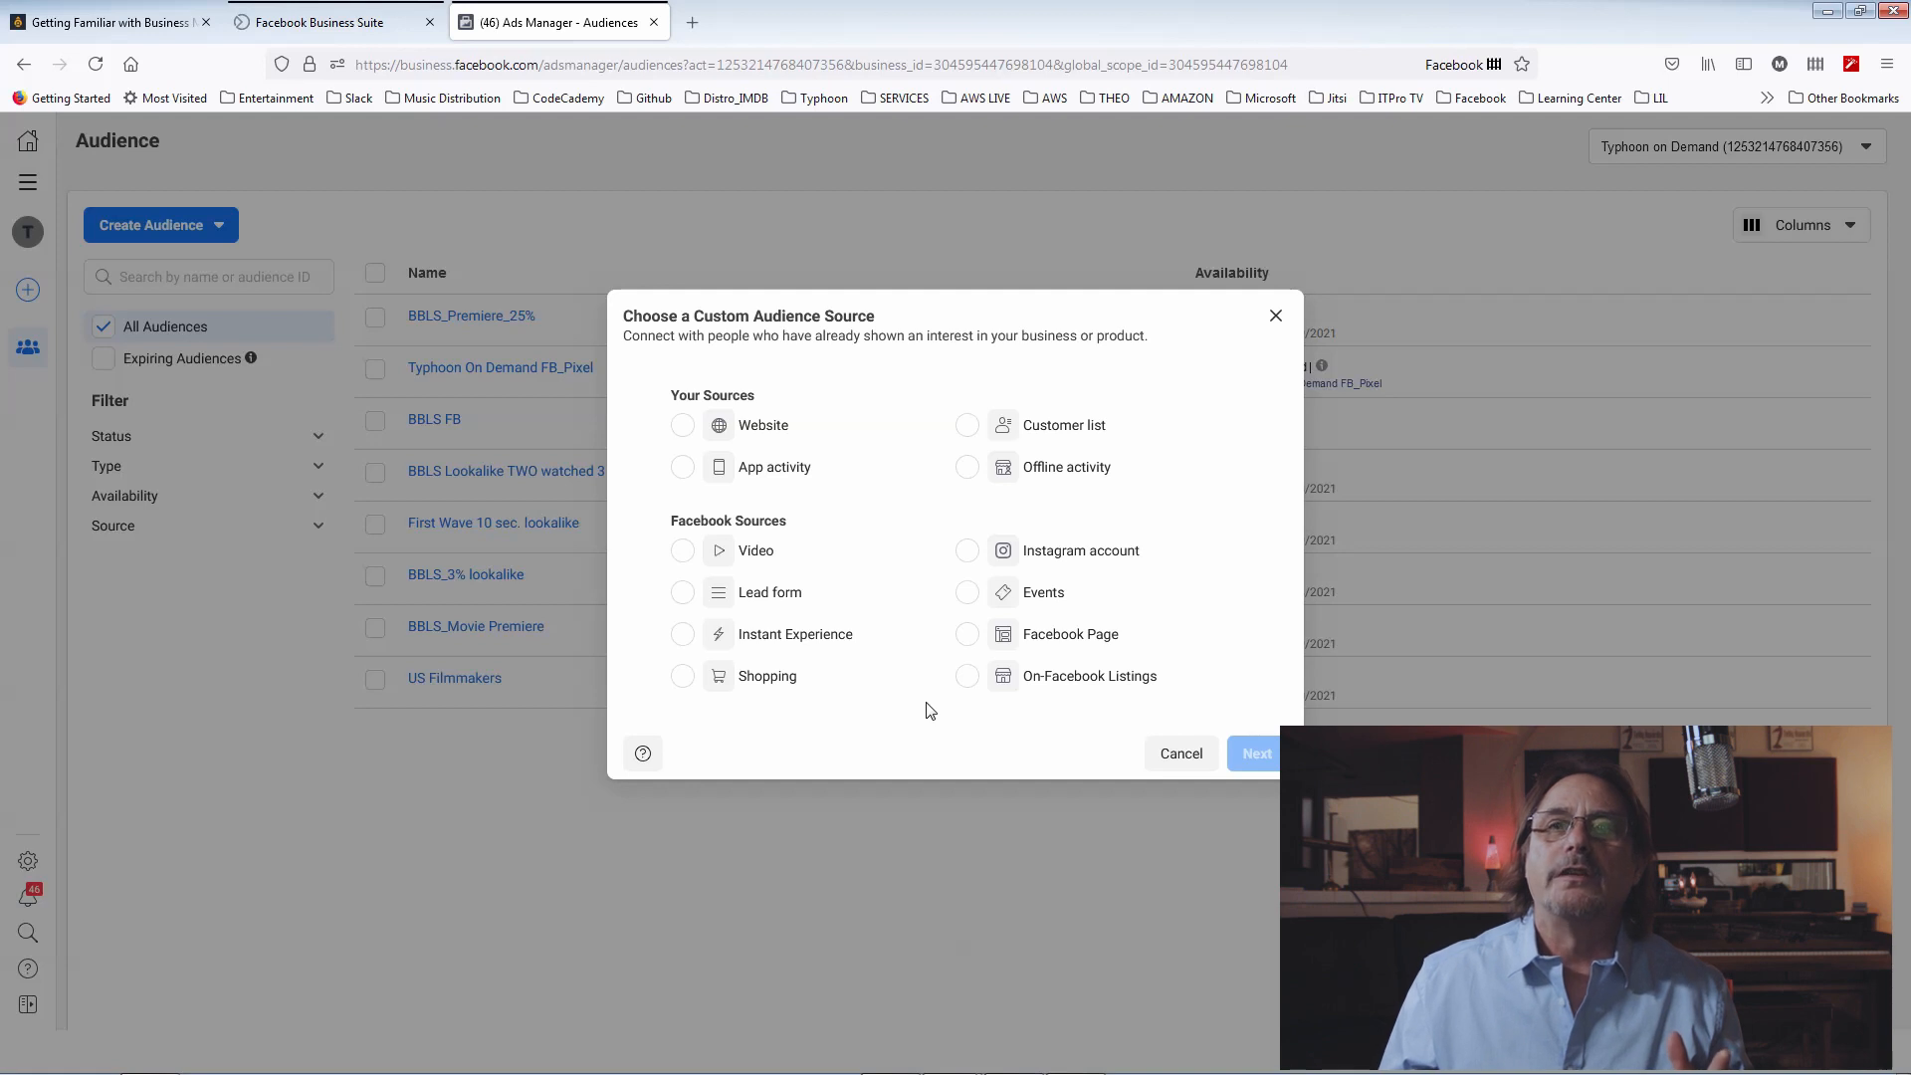
pyautogui.click(971, 638)
pyautogui.click(1250, 738)
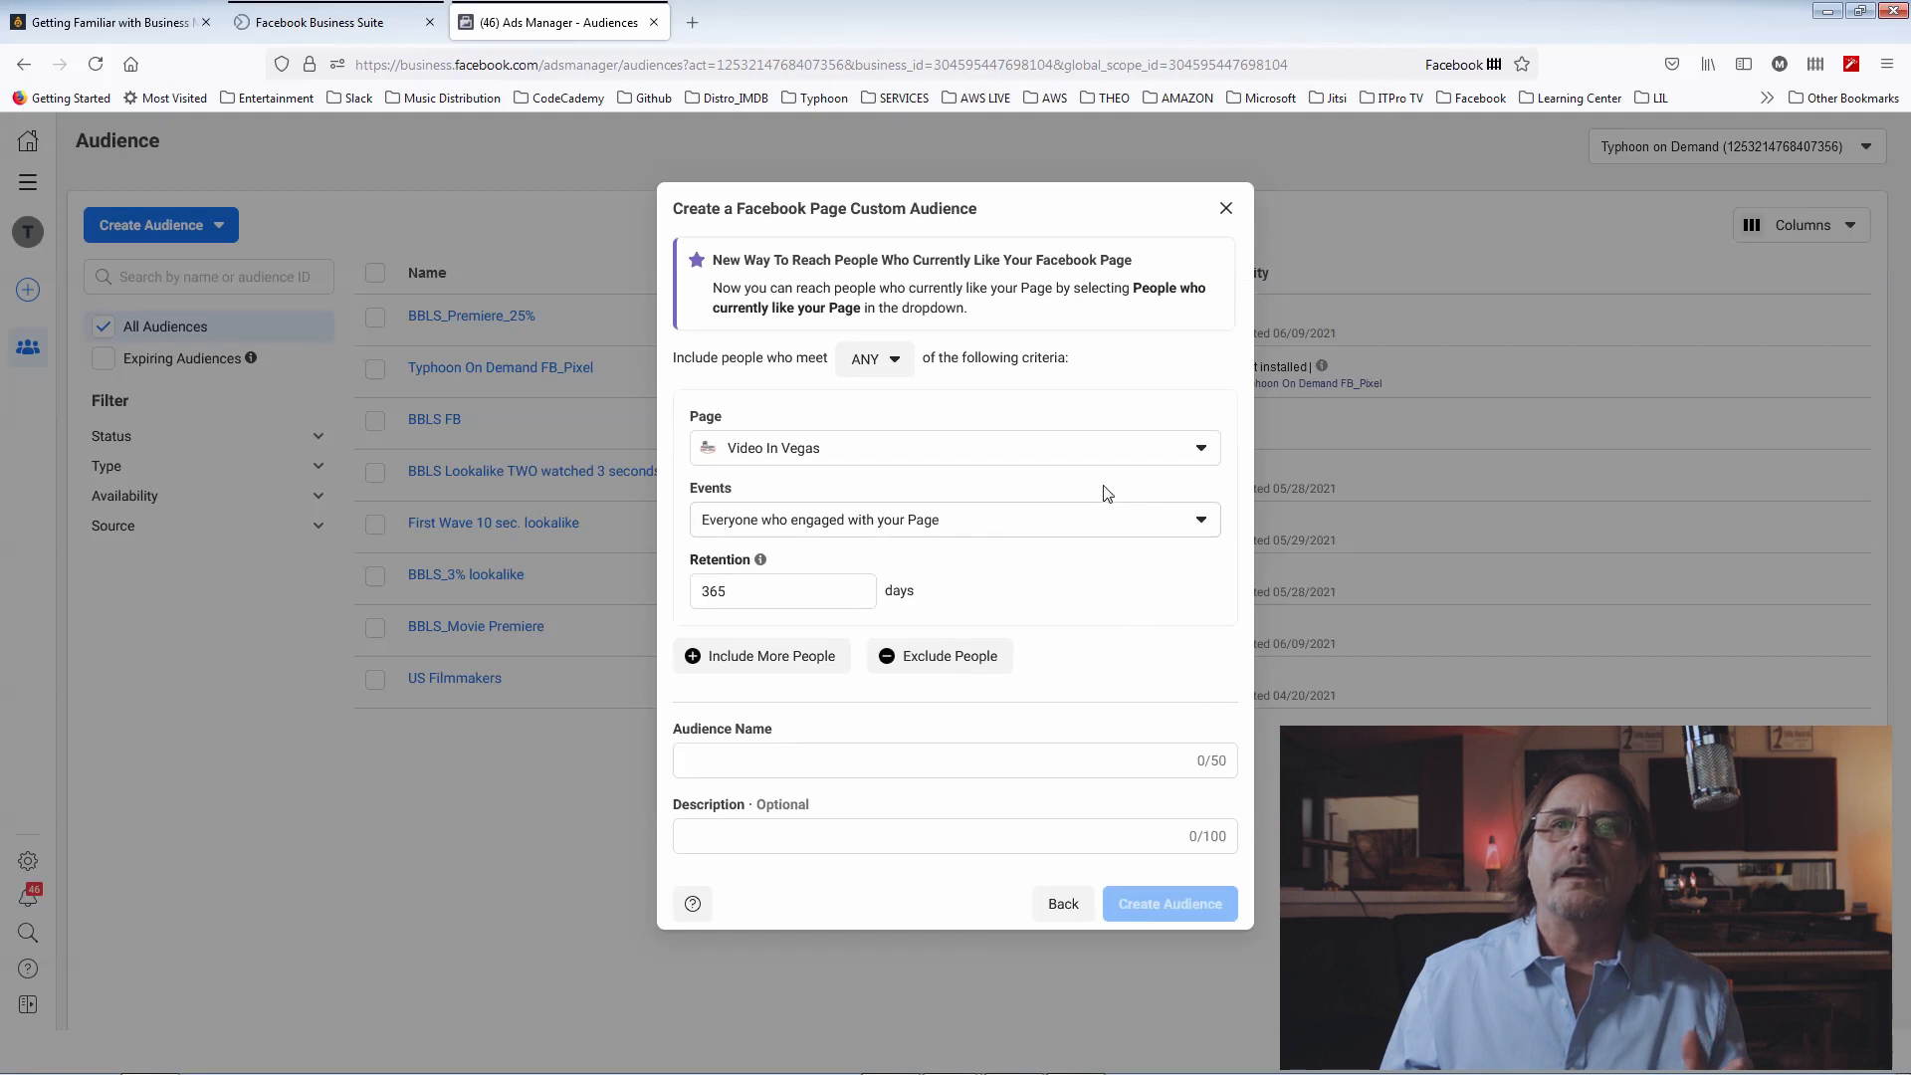
# Find the Big Bands Last Stand page and set it as the source page for the custom audience
pyautogui.click(1105, 458)
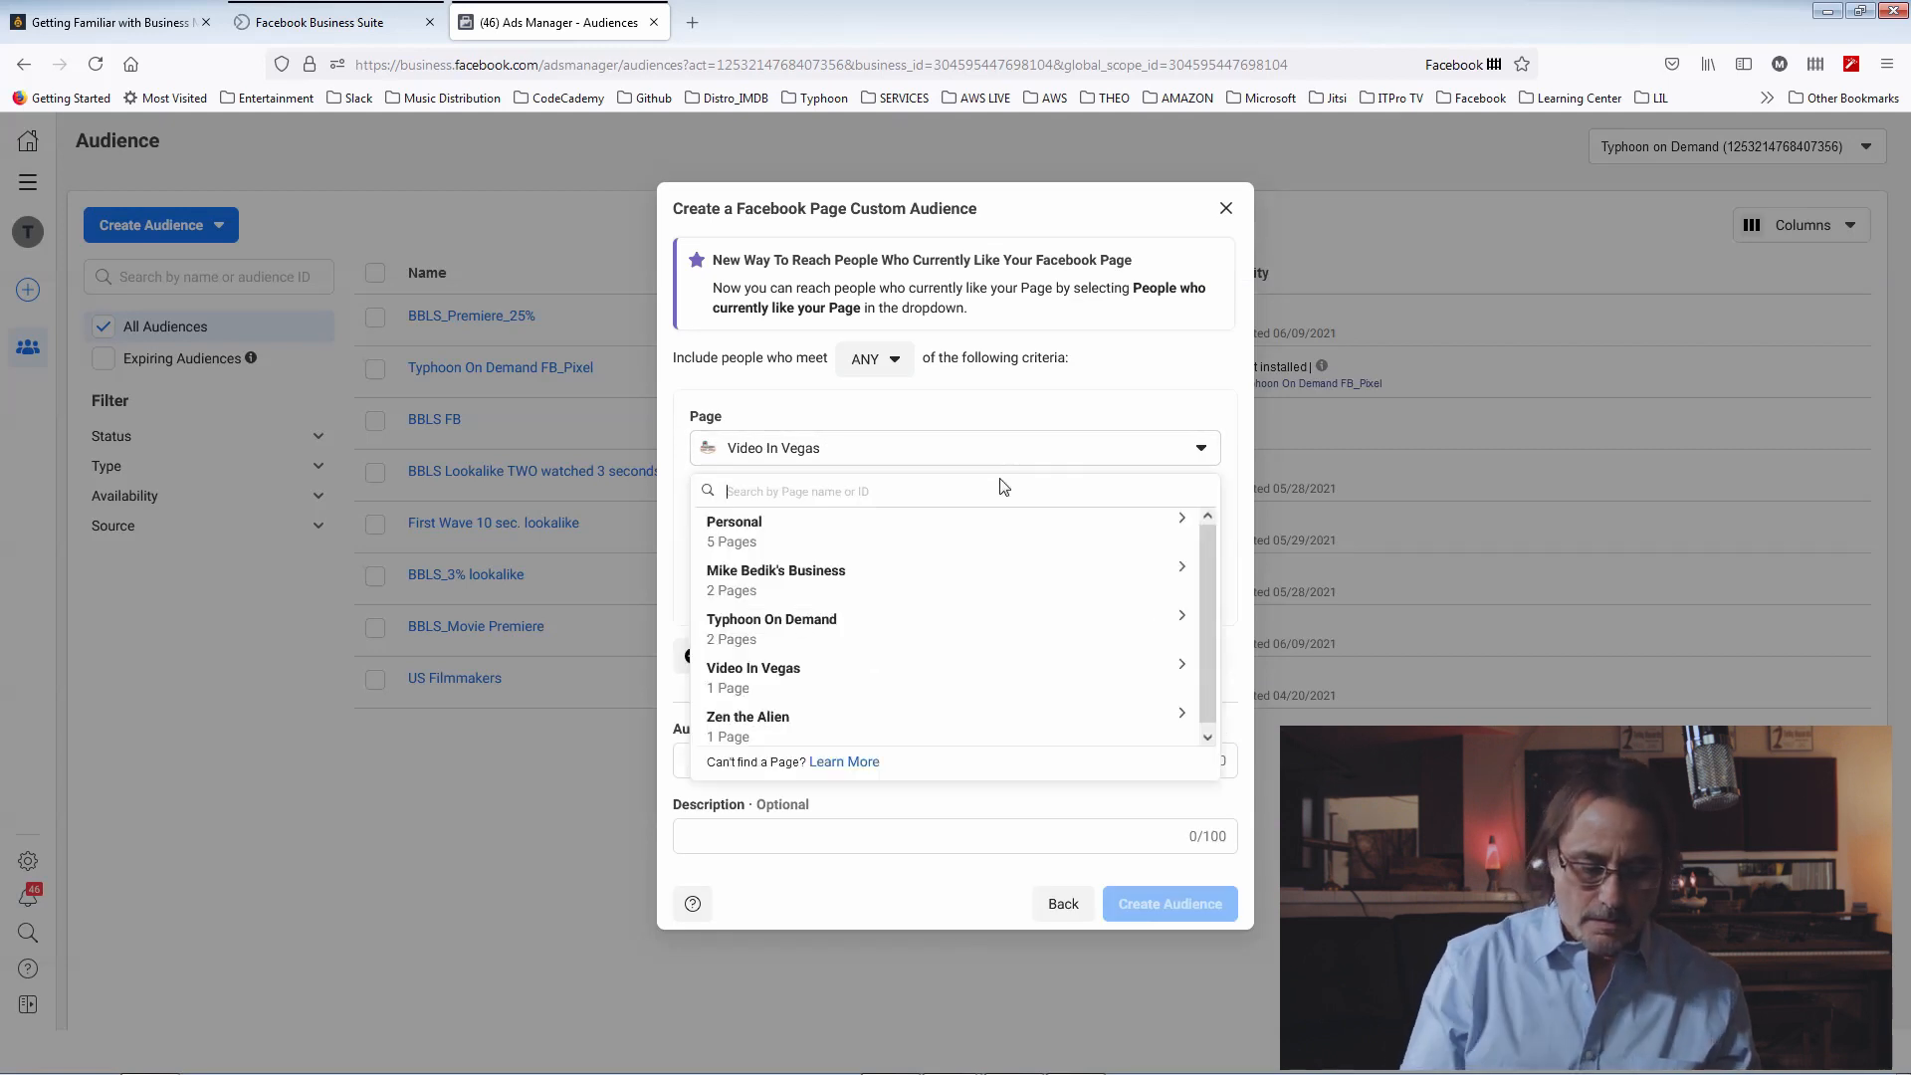
pyautogui.write('Big')
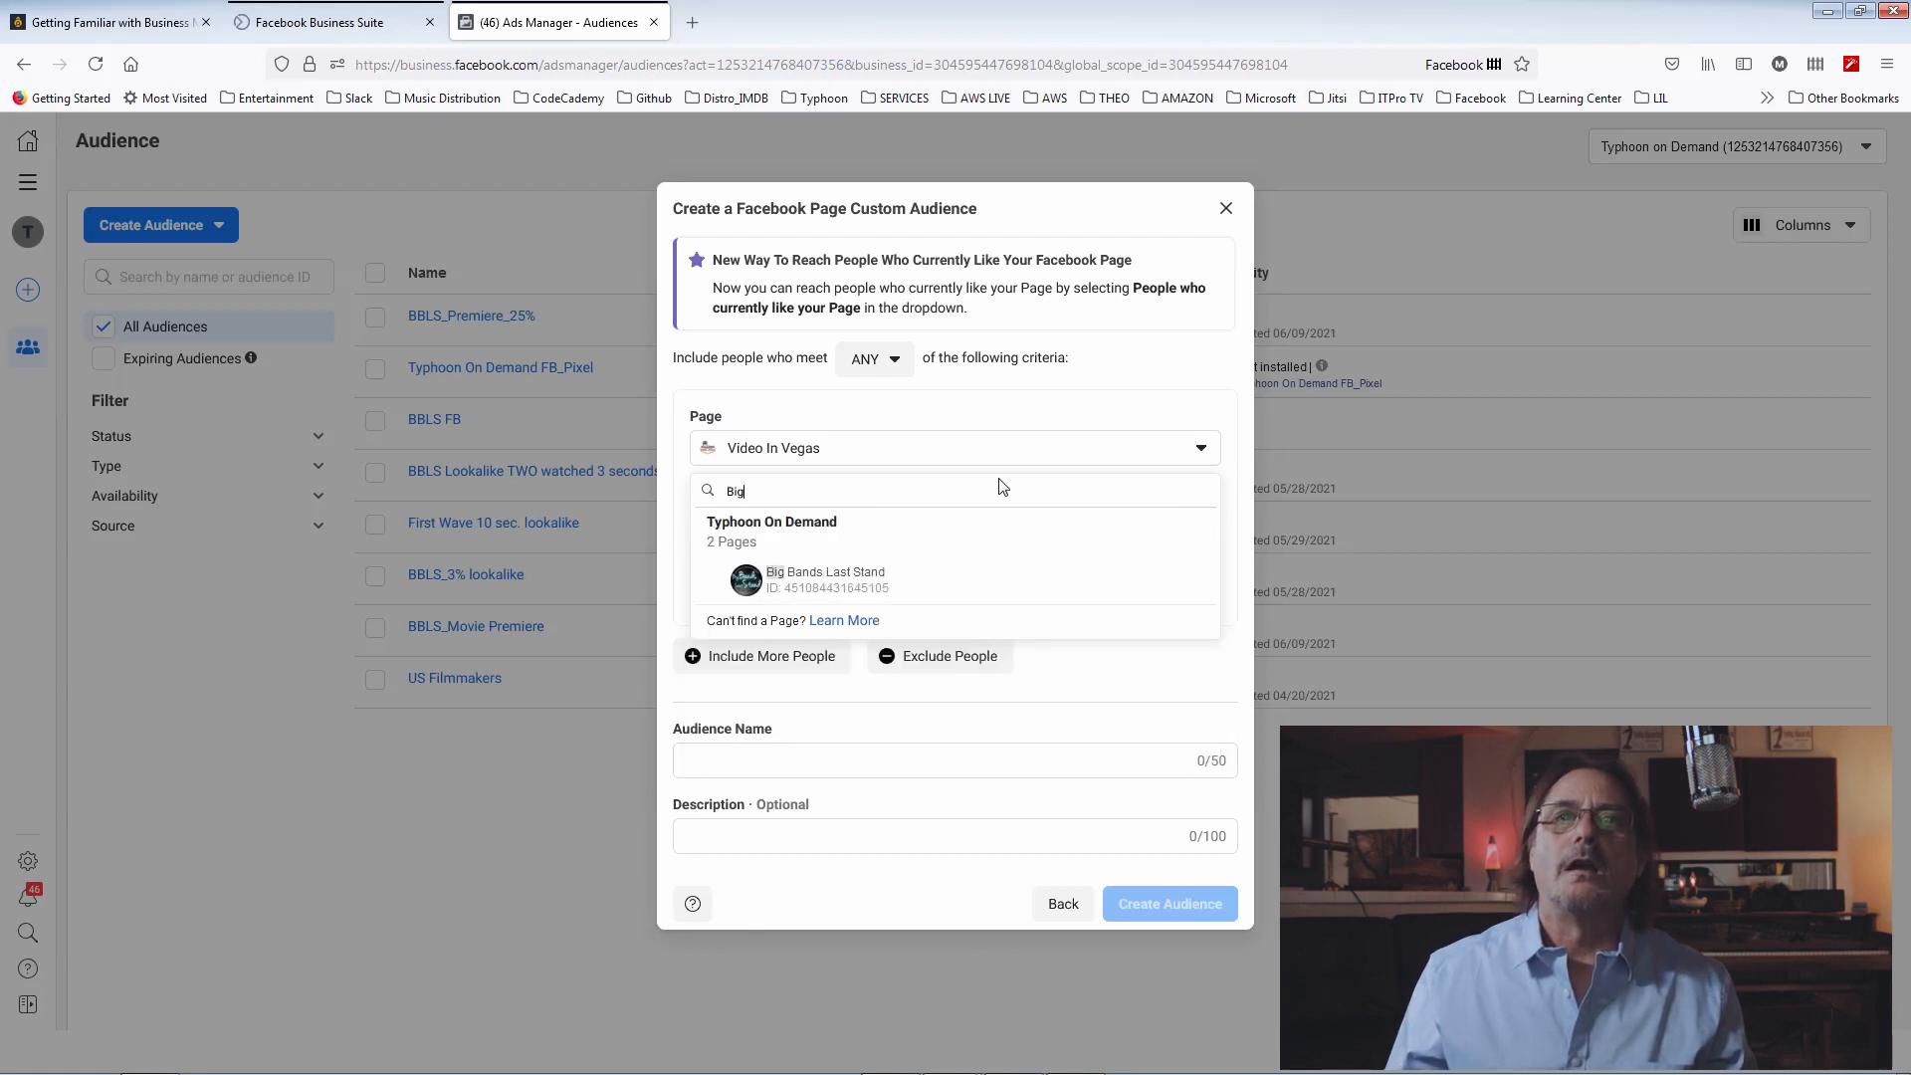
pyautogui.click(889, 582)
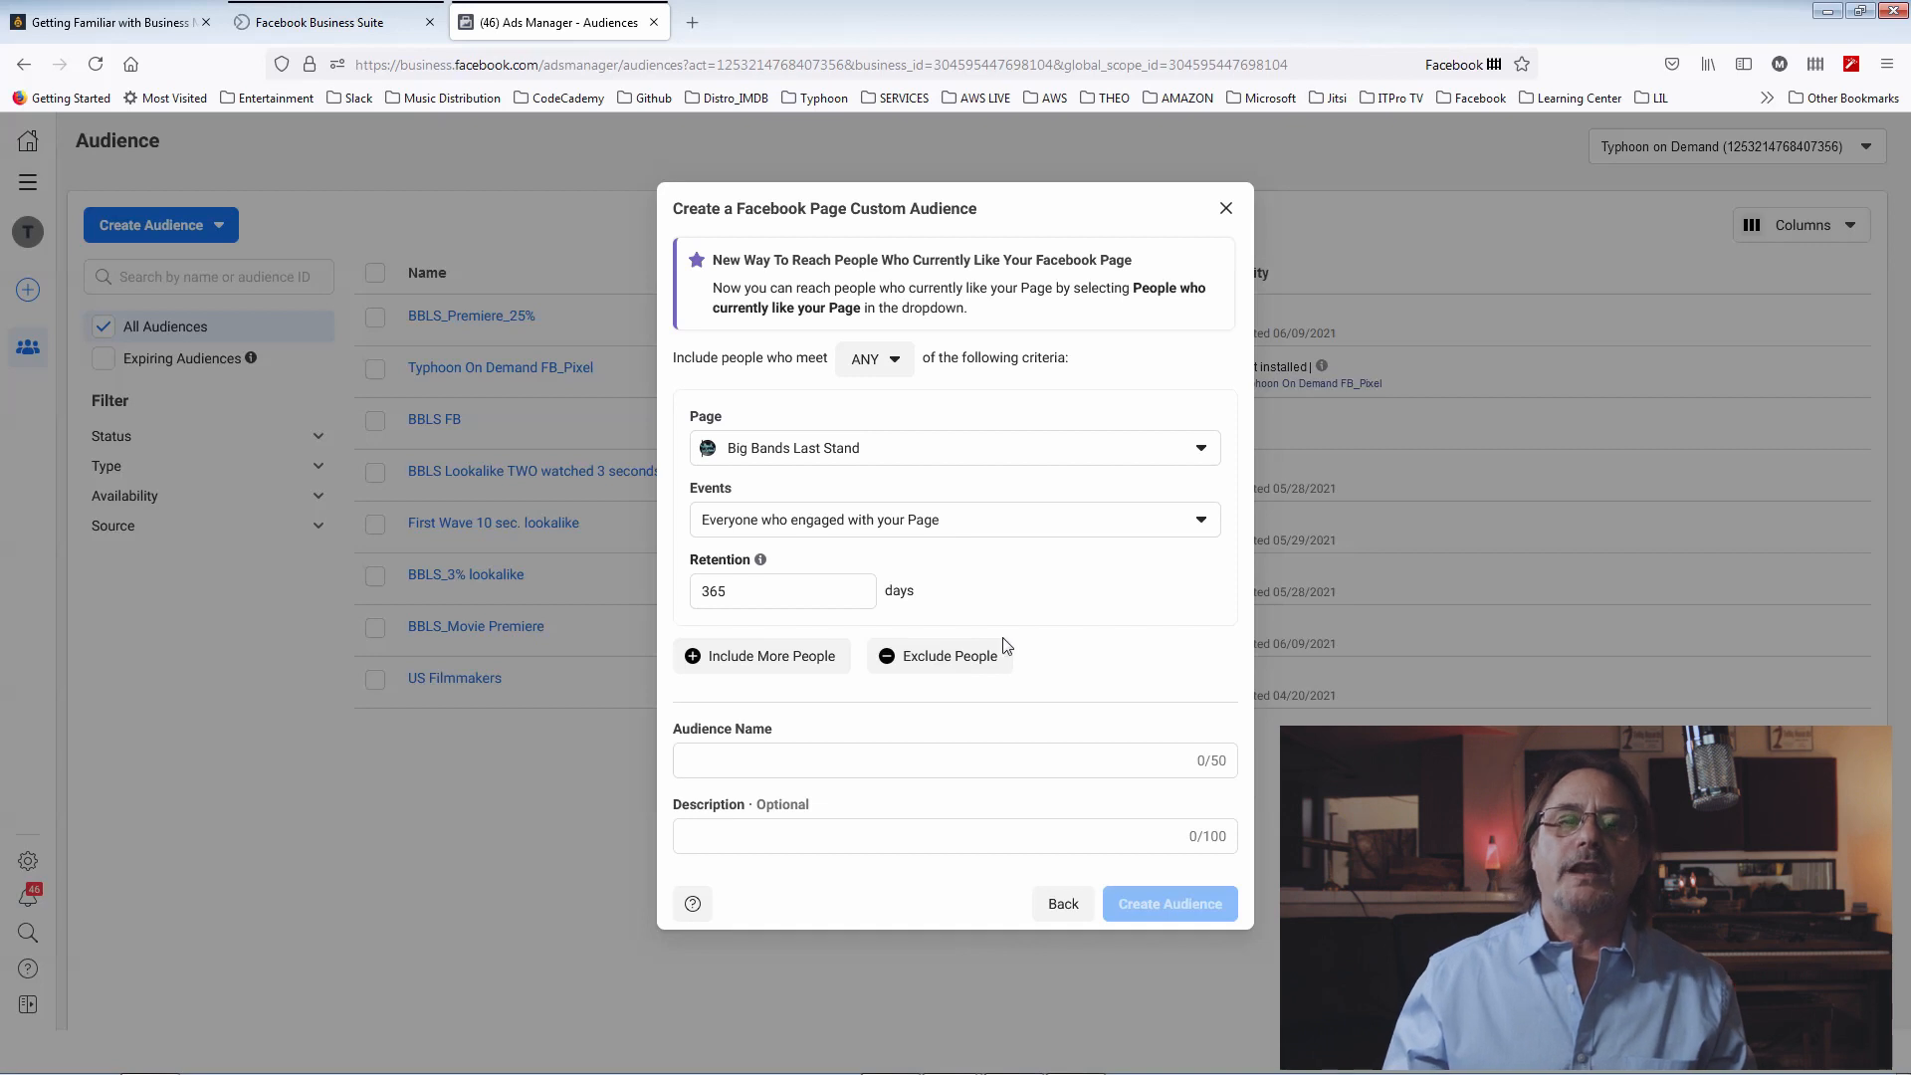
# Name the custom audience BBLS_2_Ad, create it, and return to the audience list
pyautogui.click(943, 760)
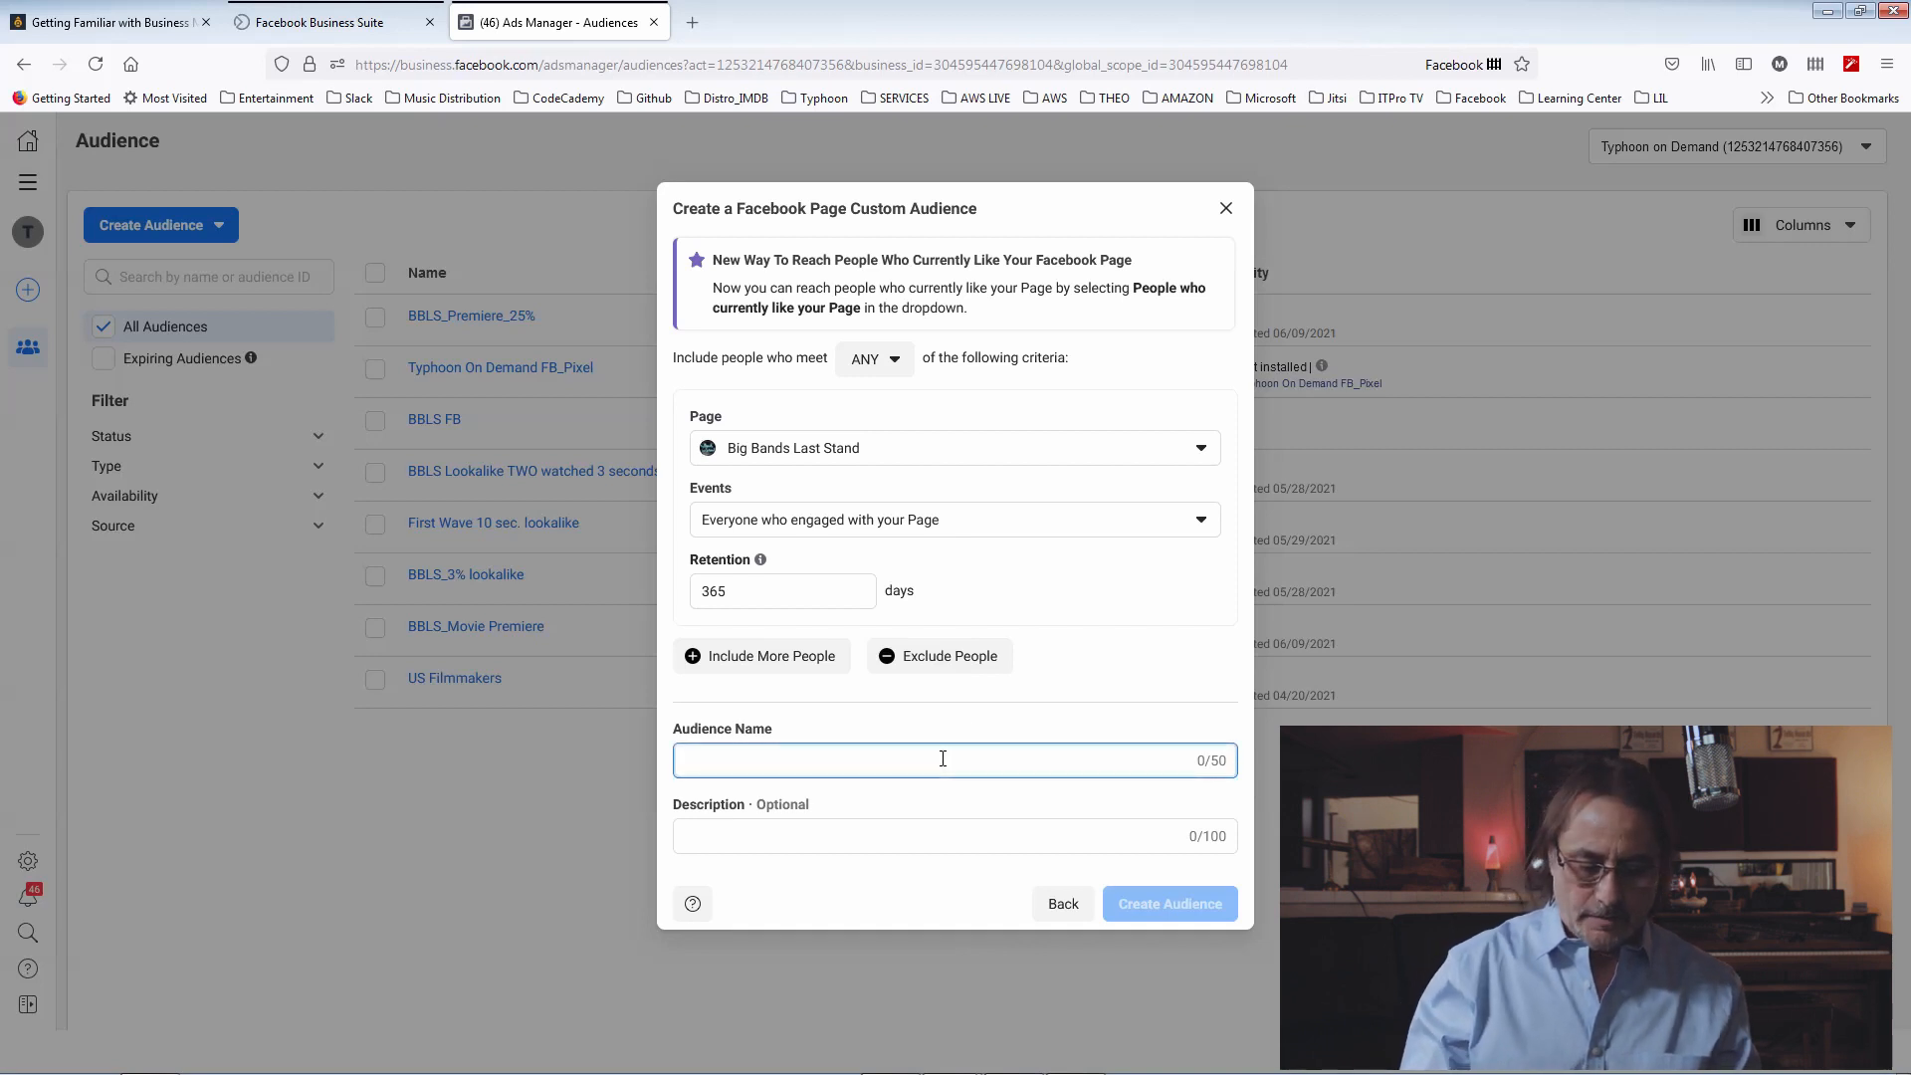
pyautogui.write('BB')
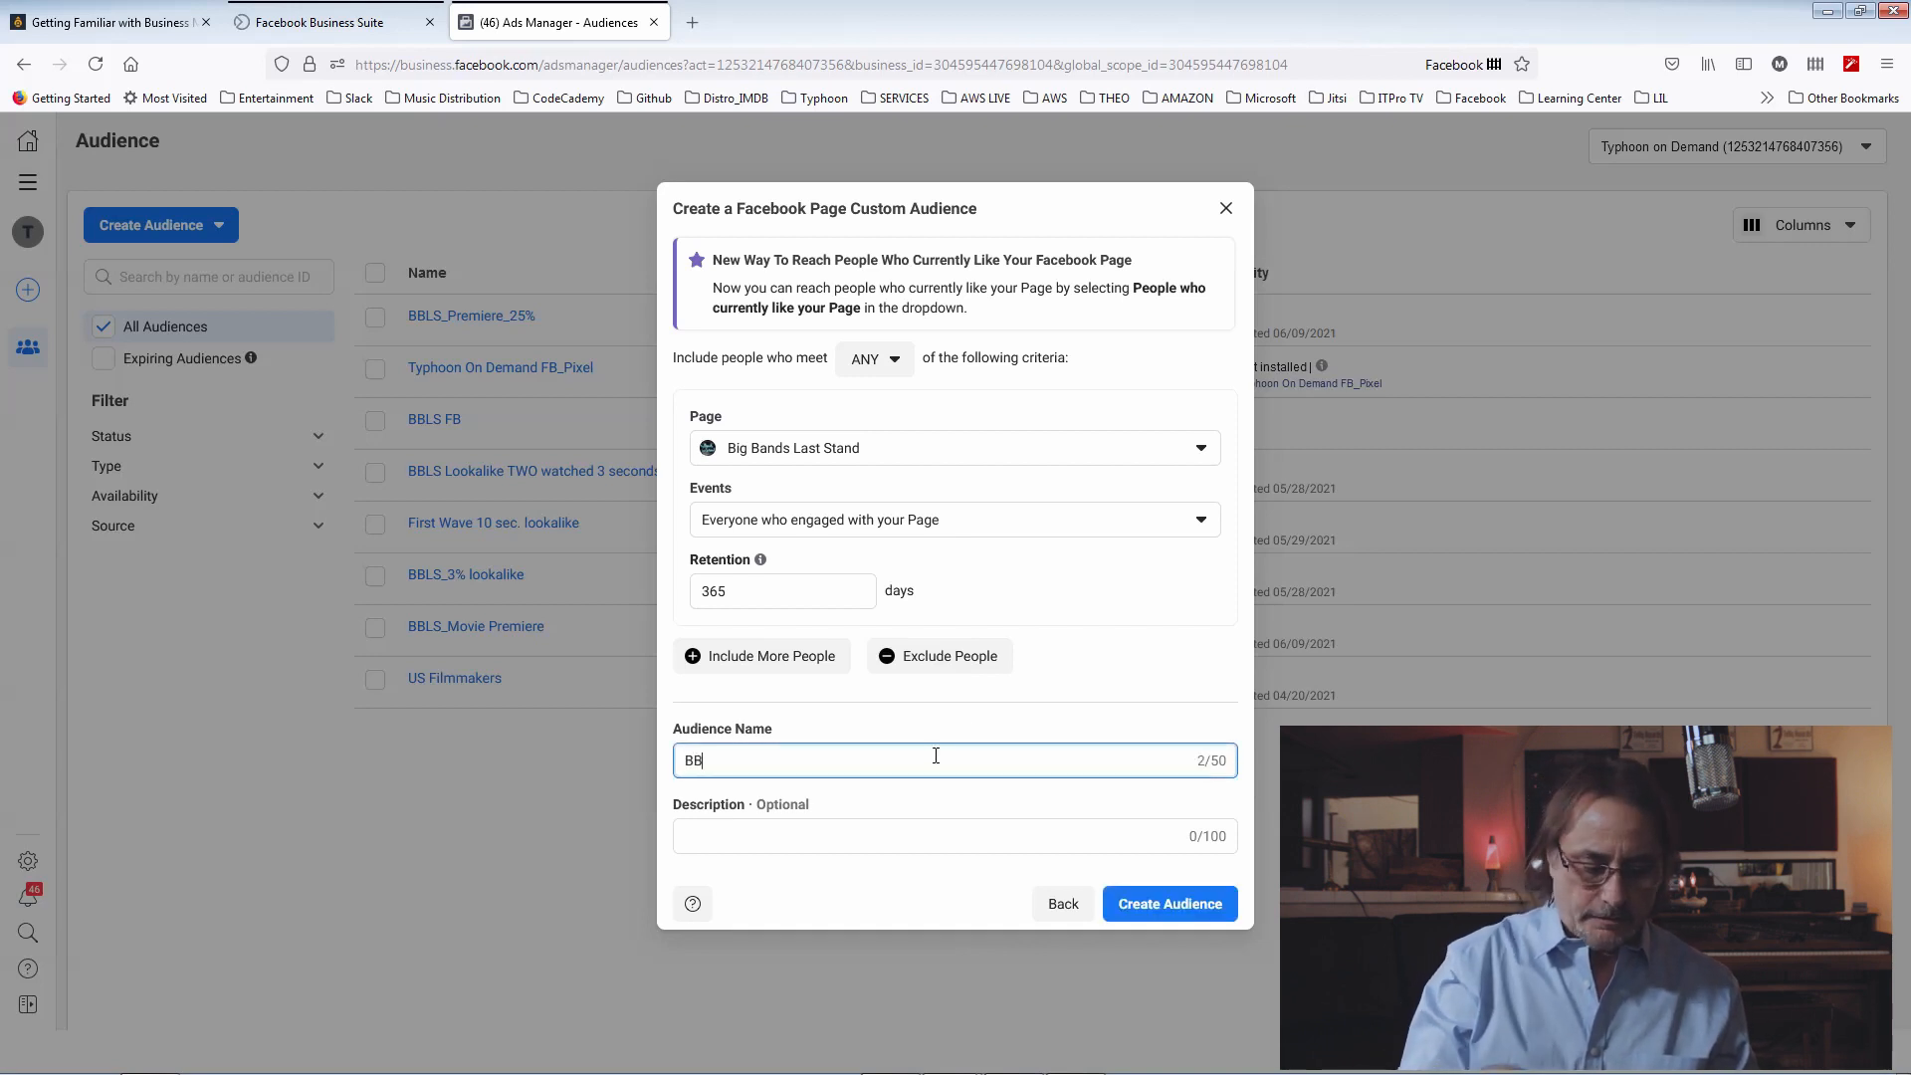
pyautogui.write('LS_')
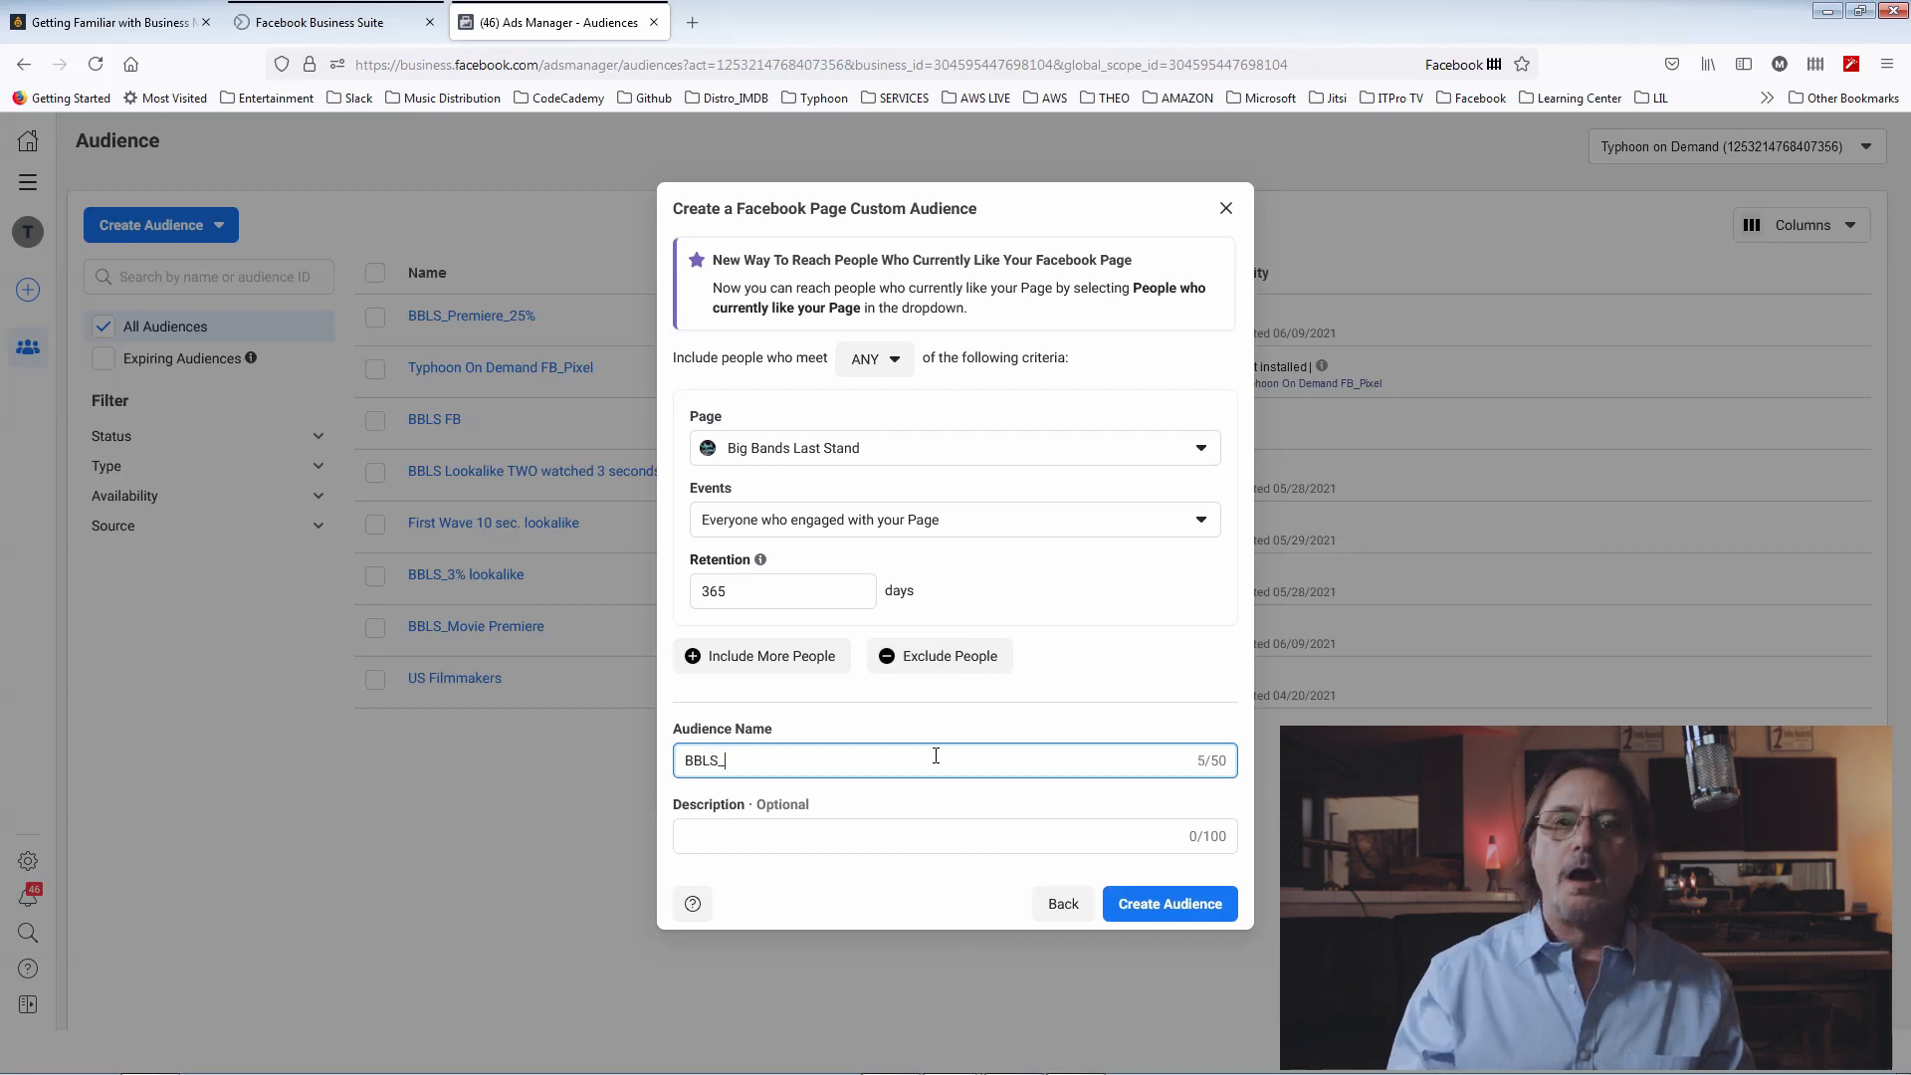
pyautogui.write('2')
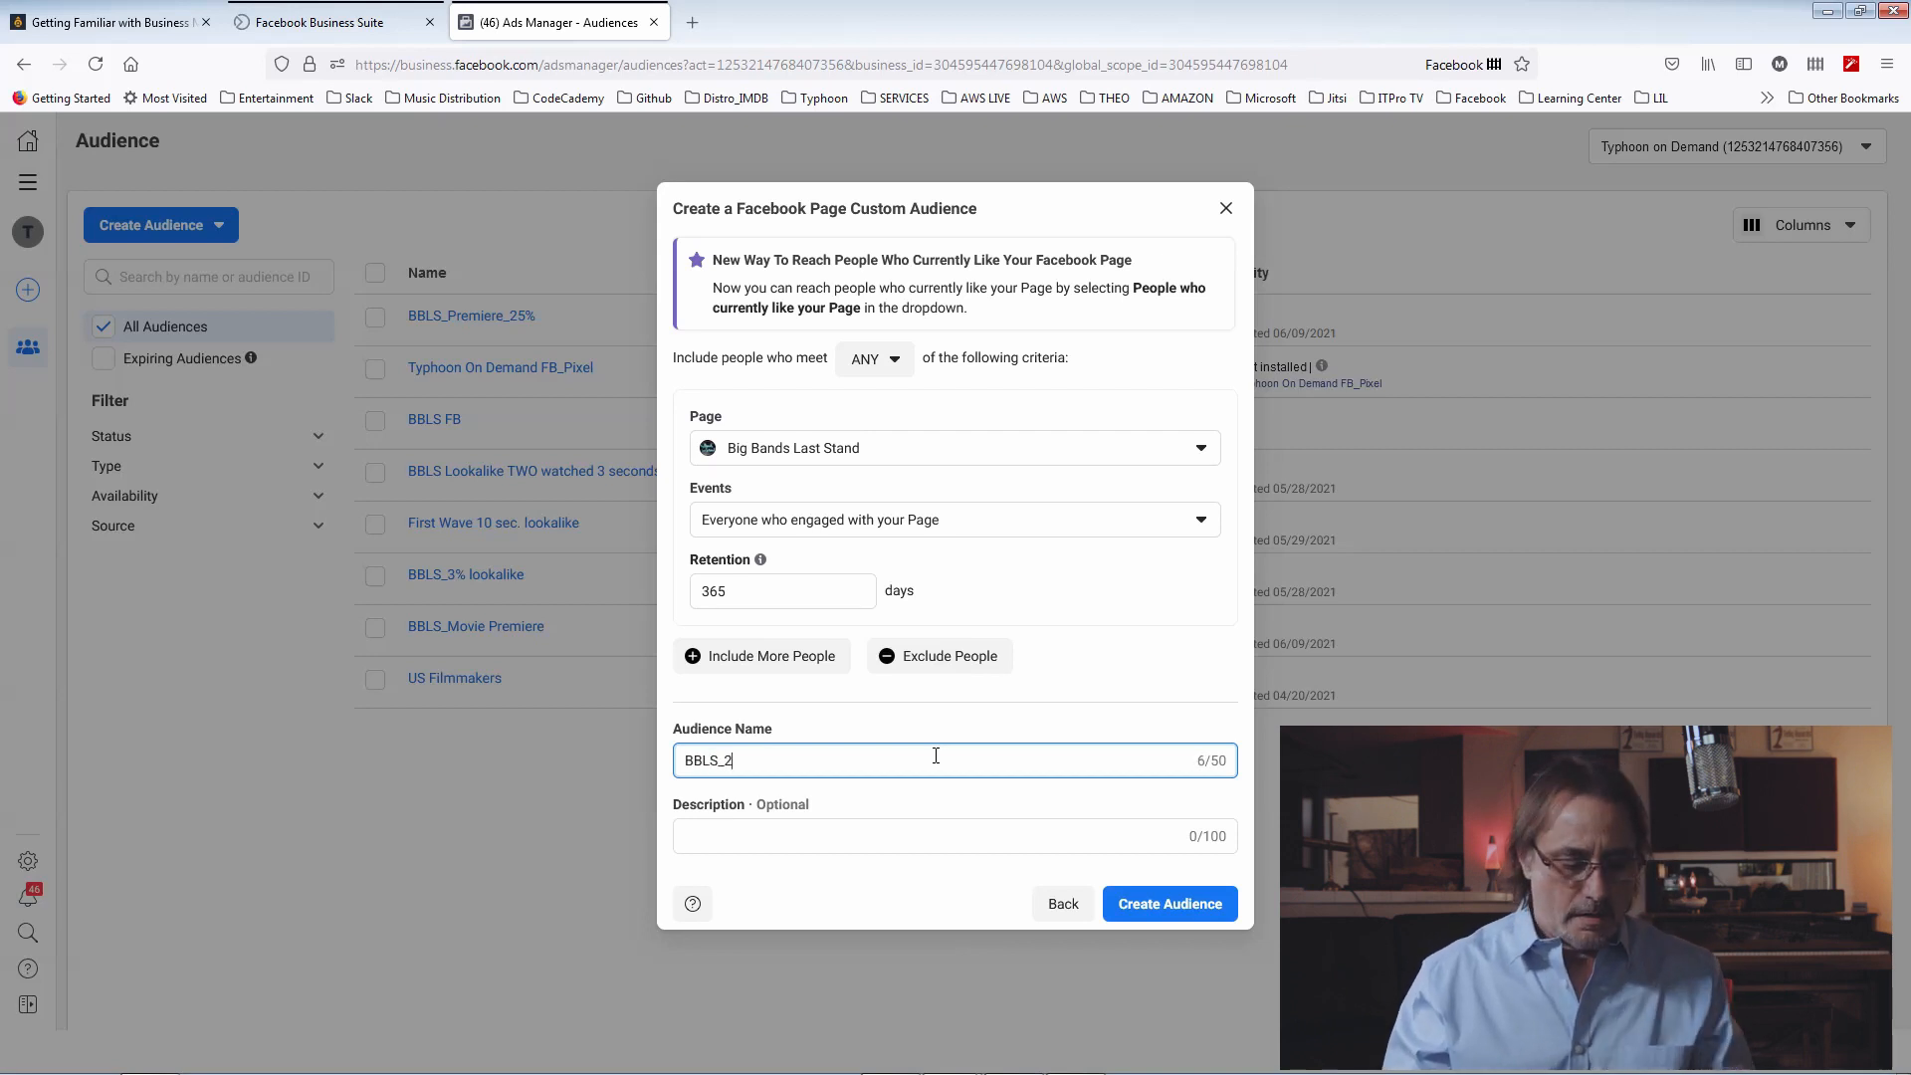
pyautogui.write('_Ad')
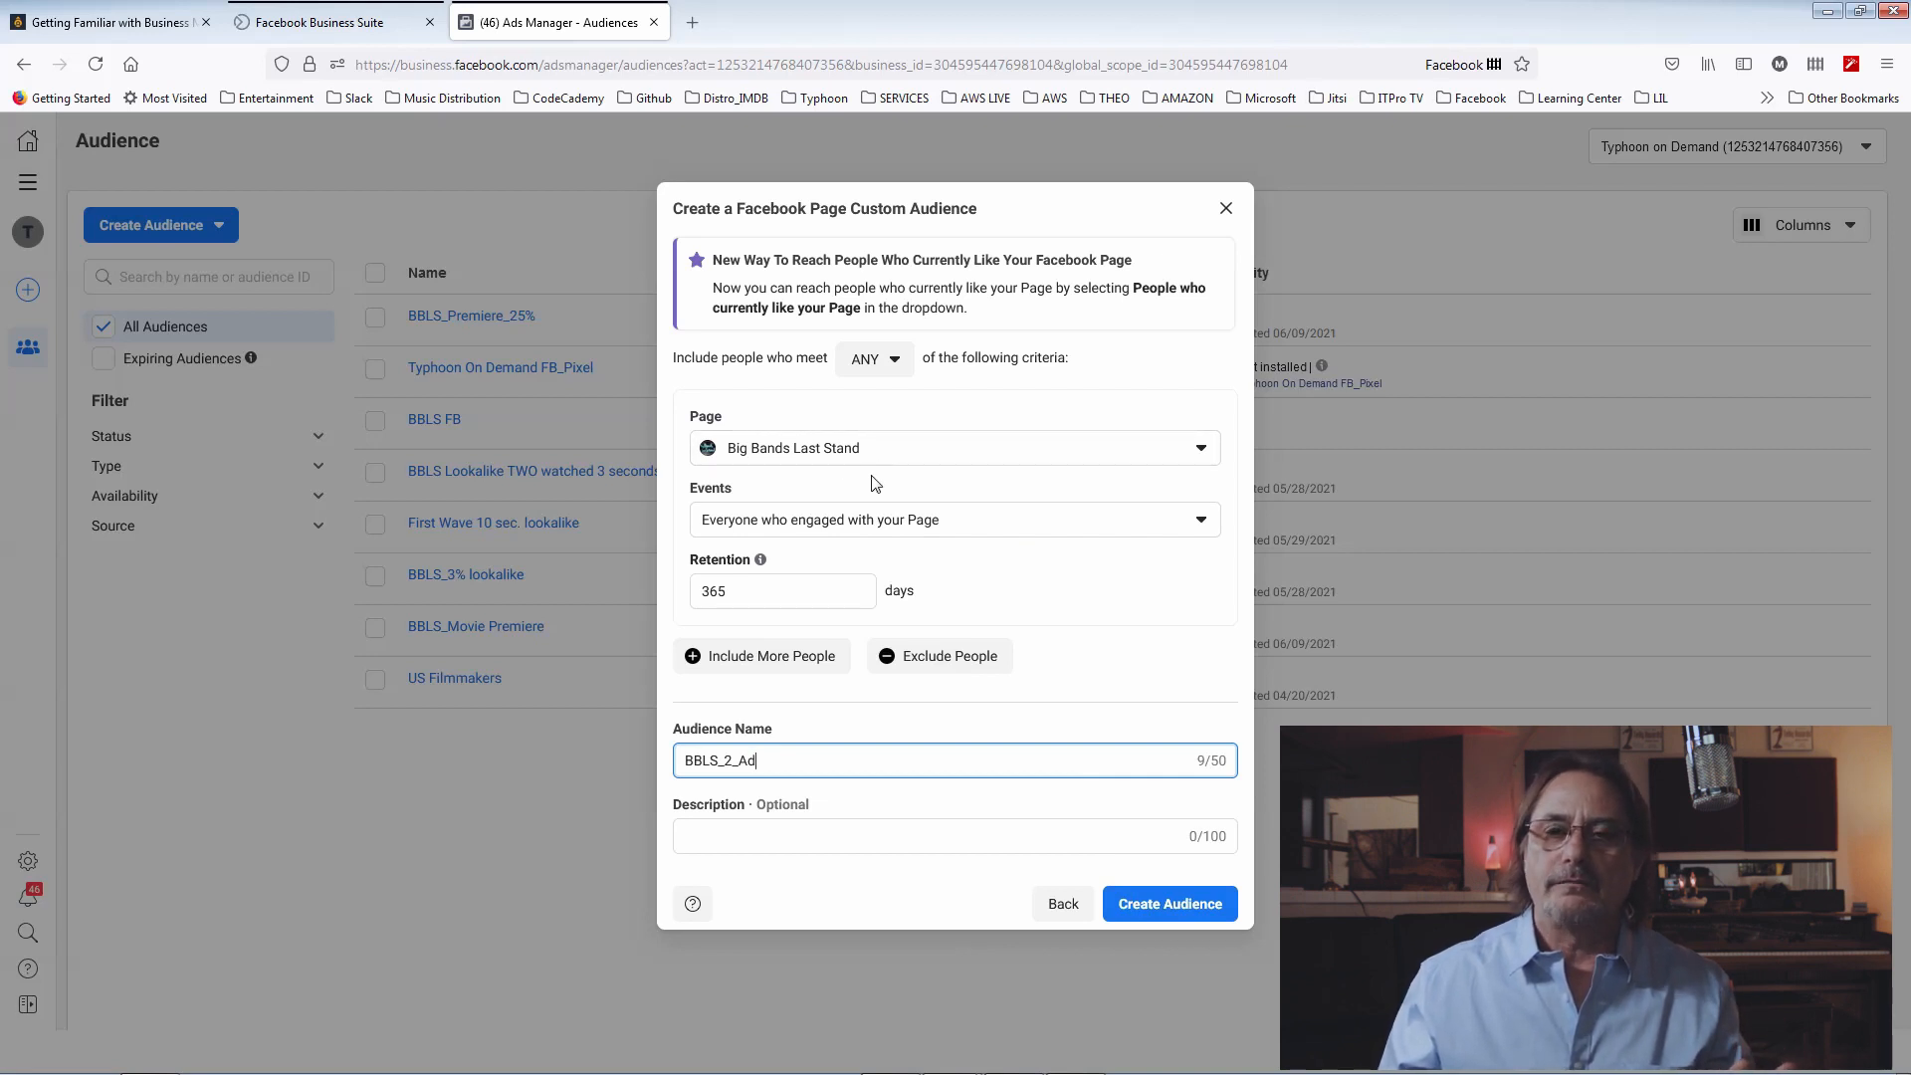
pyautogui.click(1174, 908)
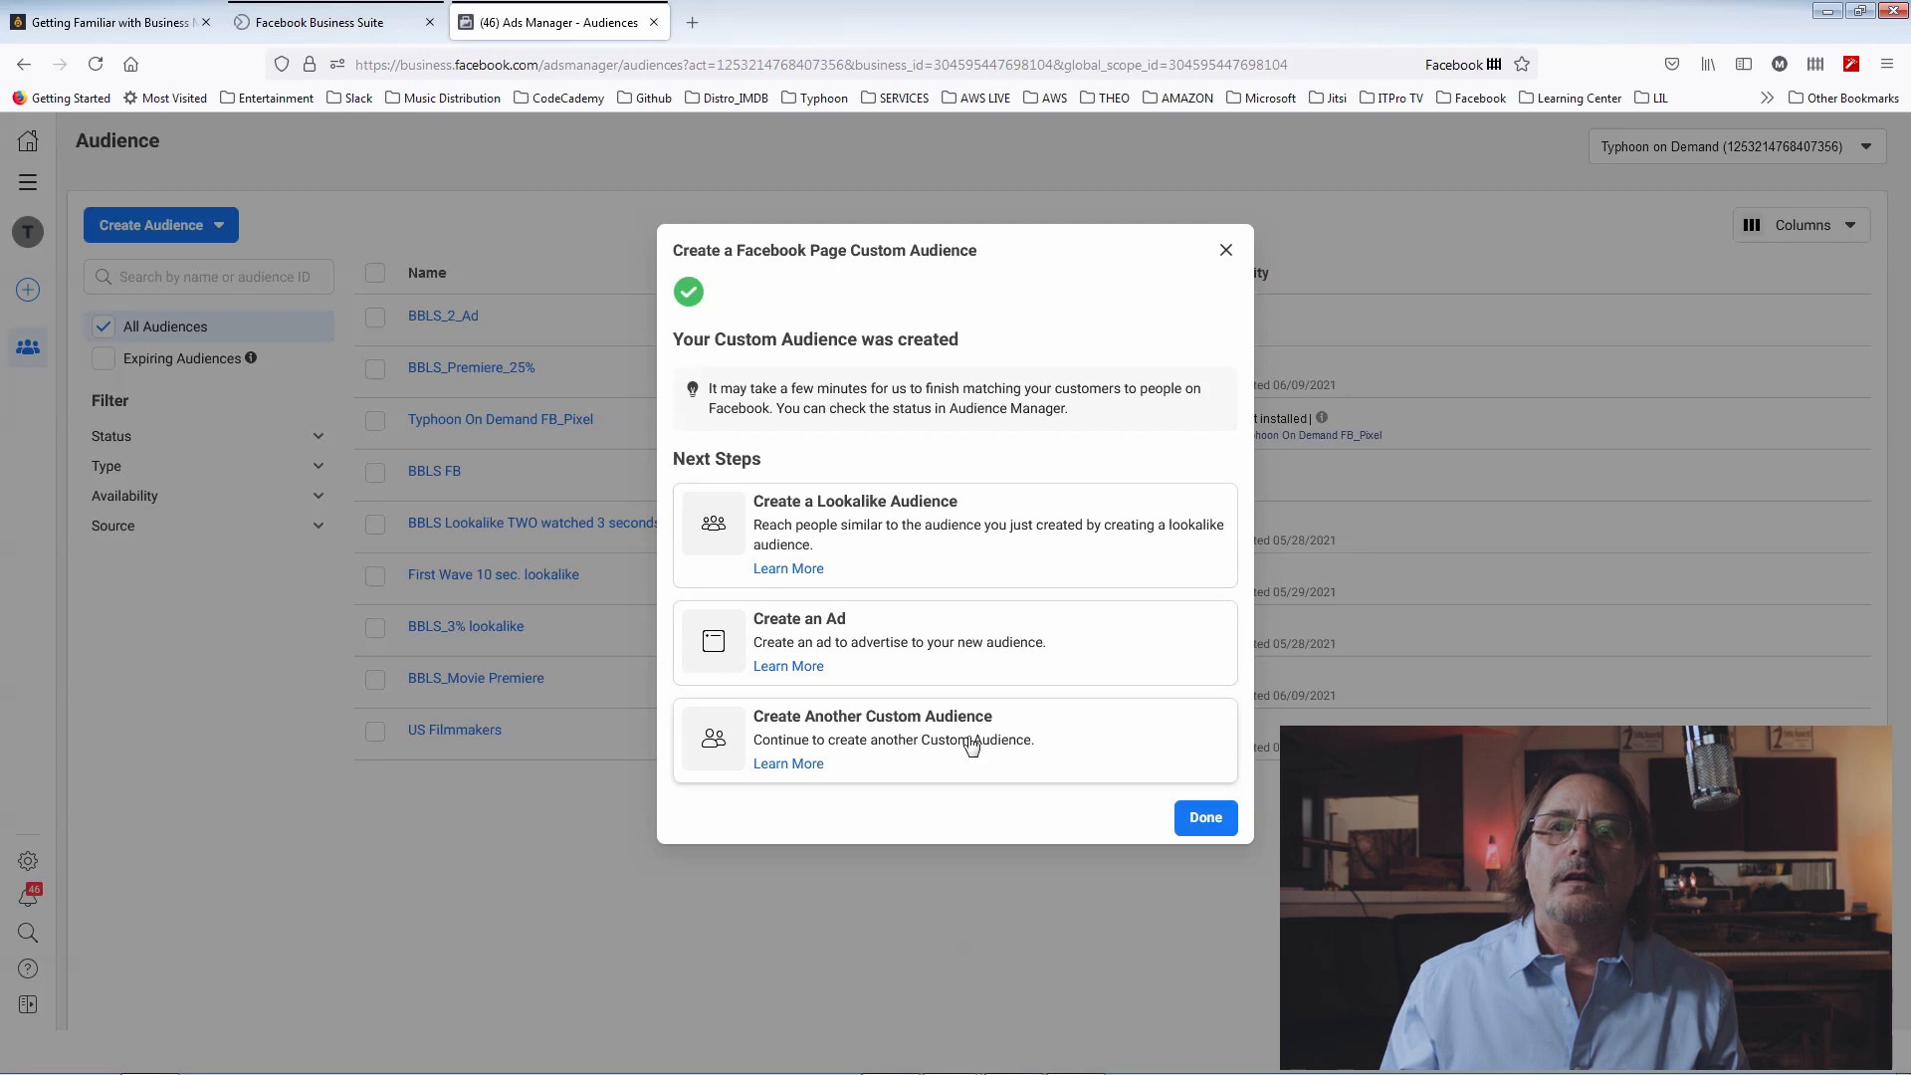
pyautogui.click(1195, 818)
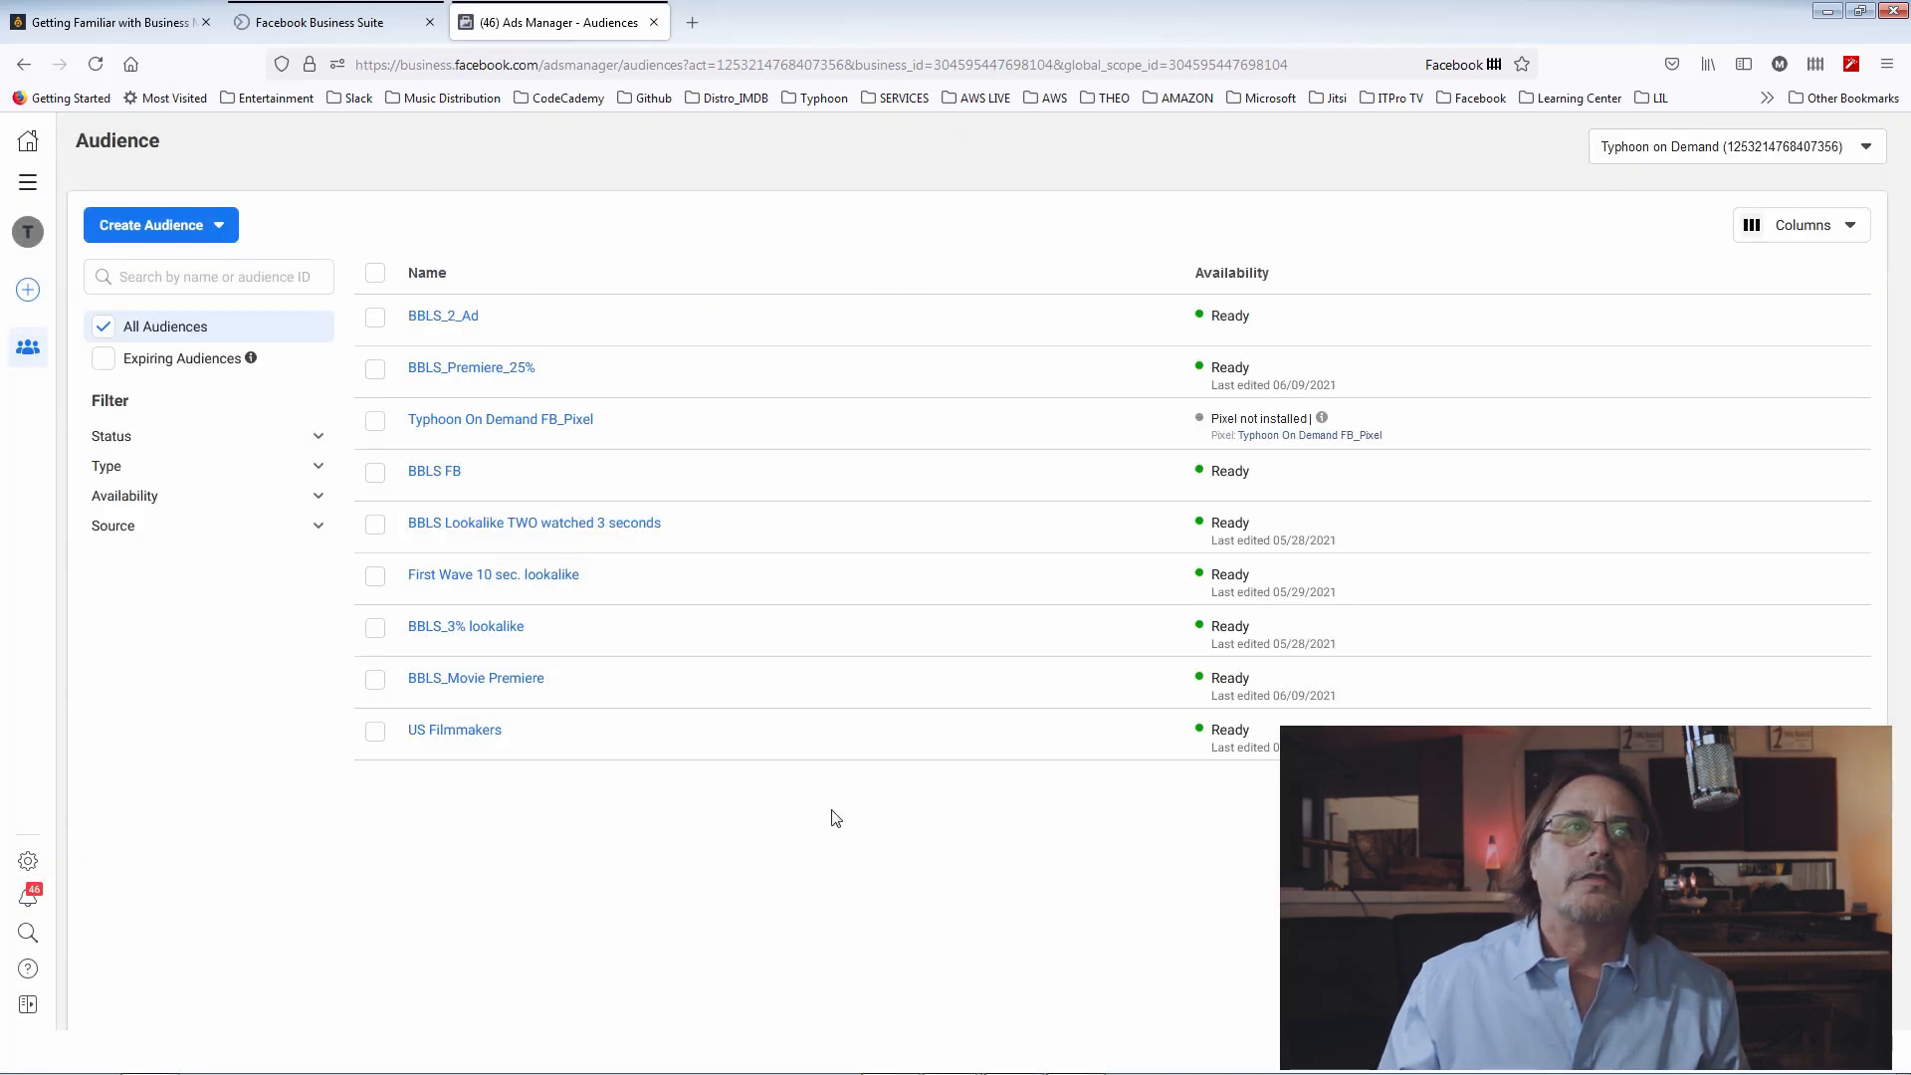
# Look through the Website, Customer list and Video sources for another custom audience, and return to the audience list without creating one
pyautogui.click(213, 233)
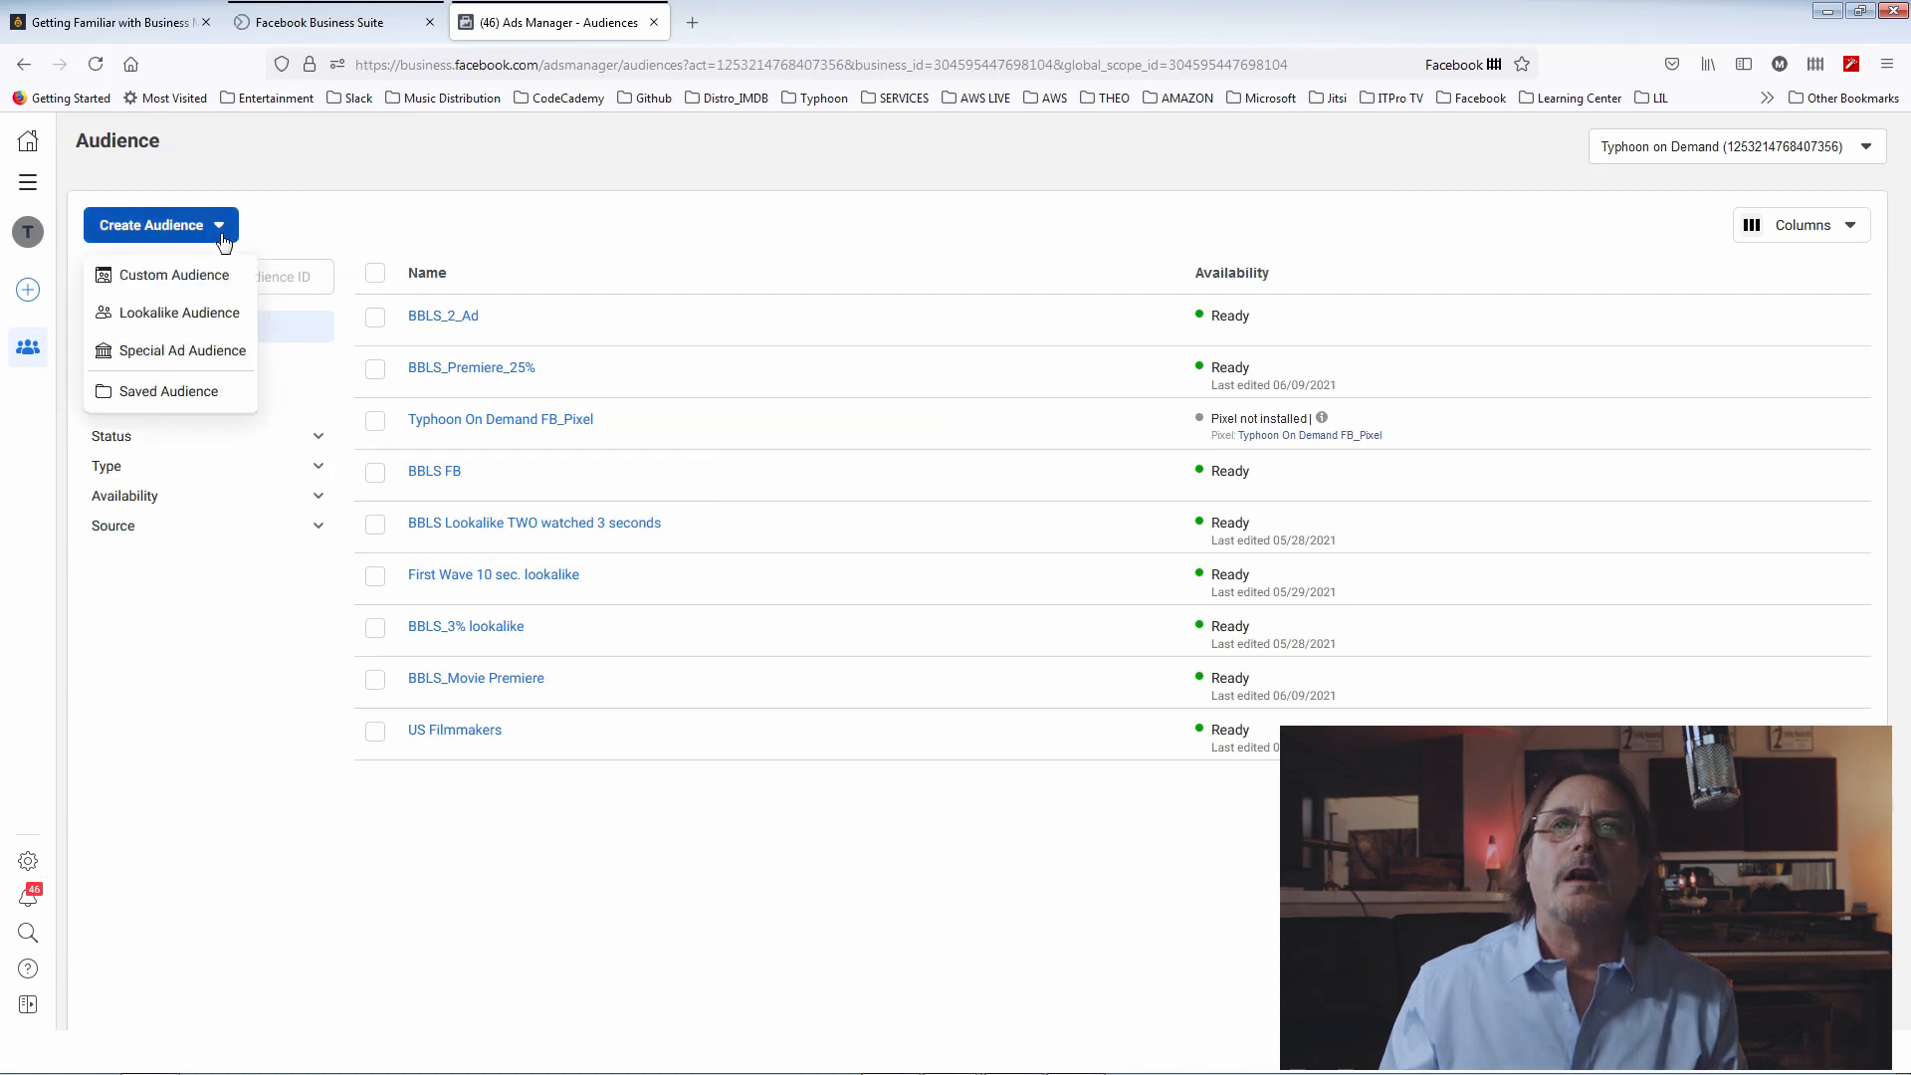
pyautogui.click(200, 278)
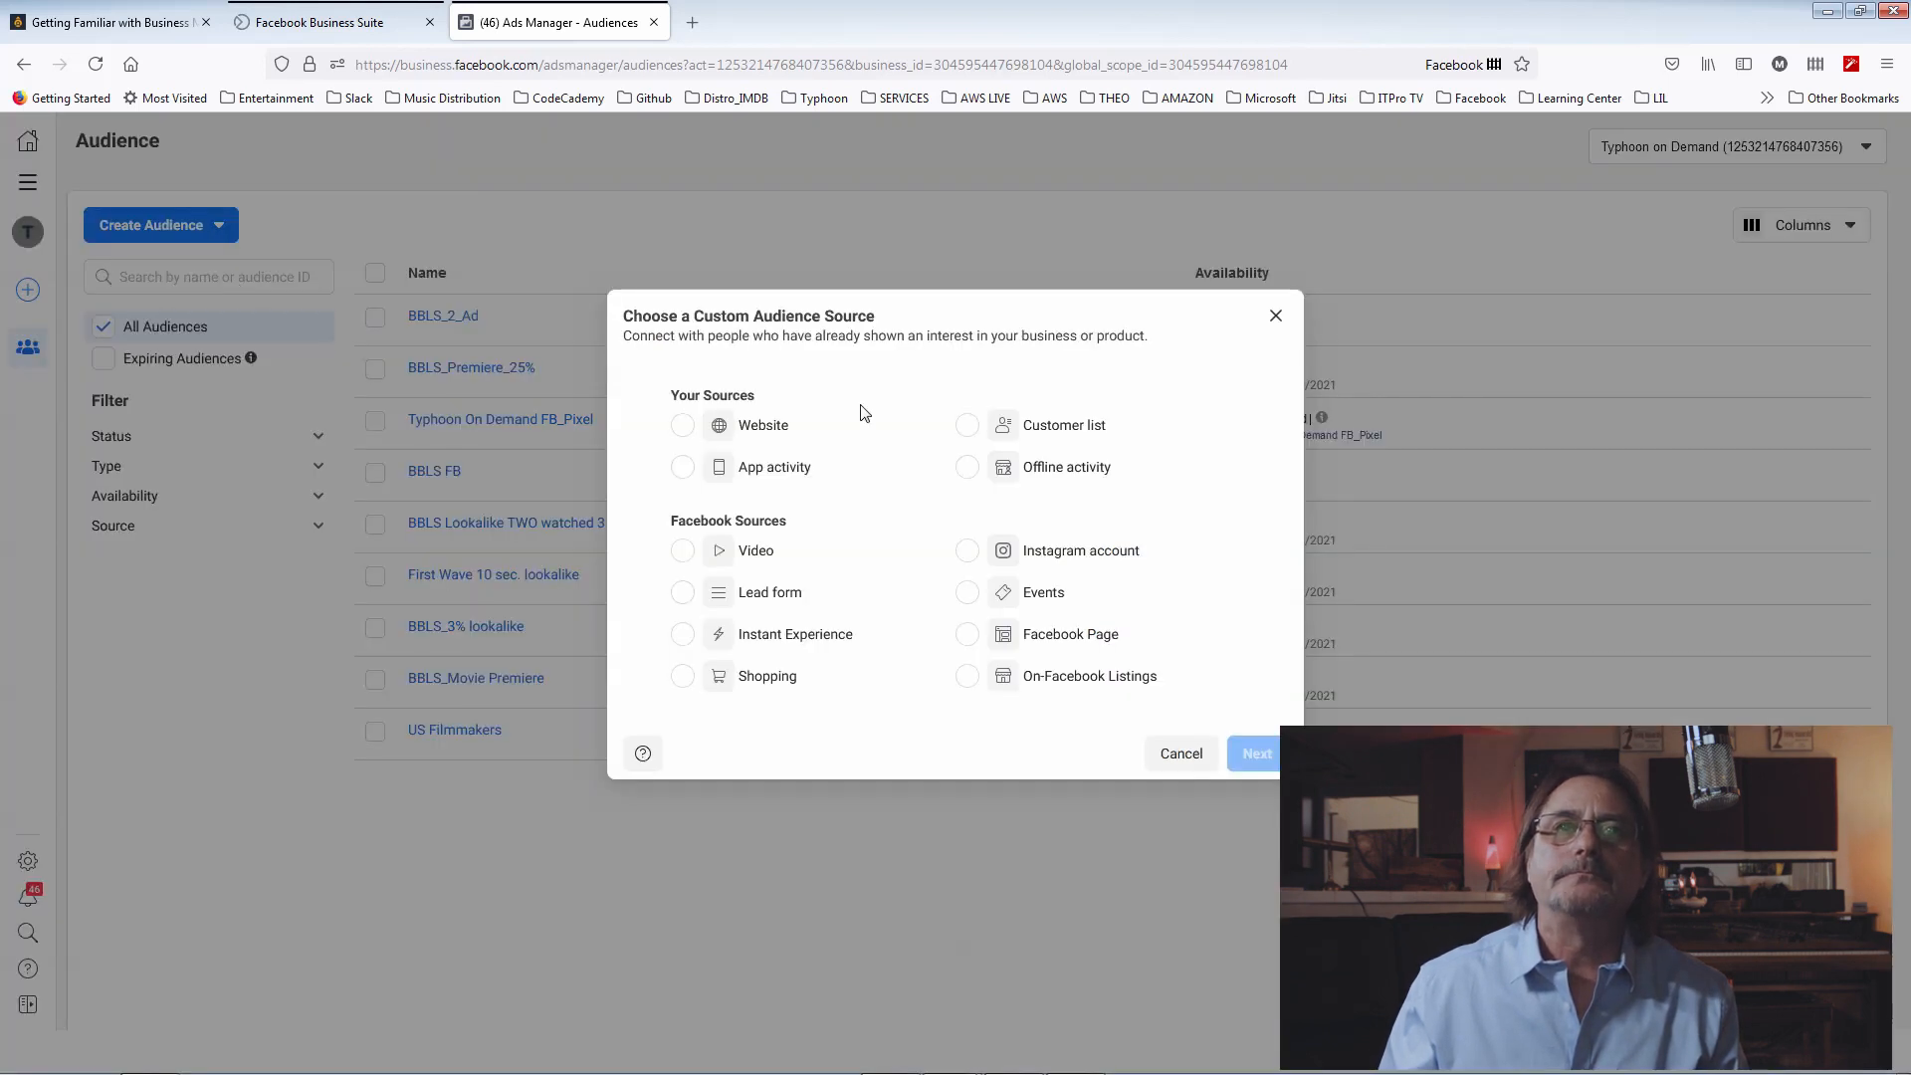
pyautogui.click(684, 434)
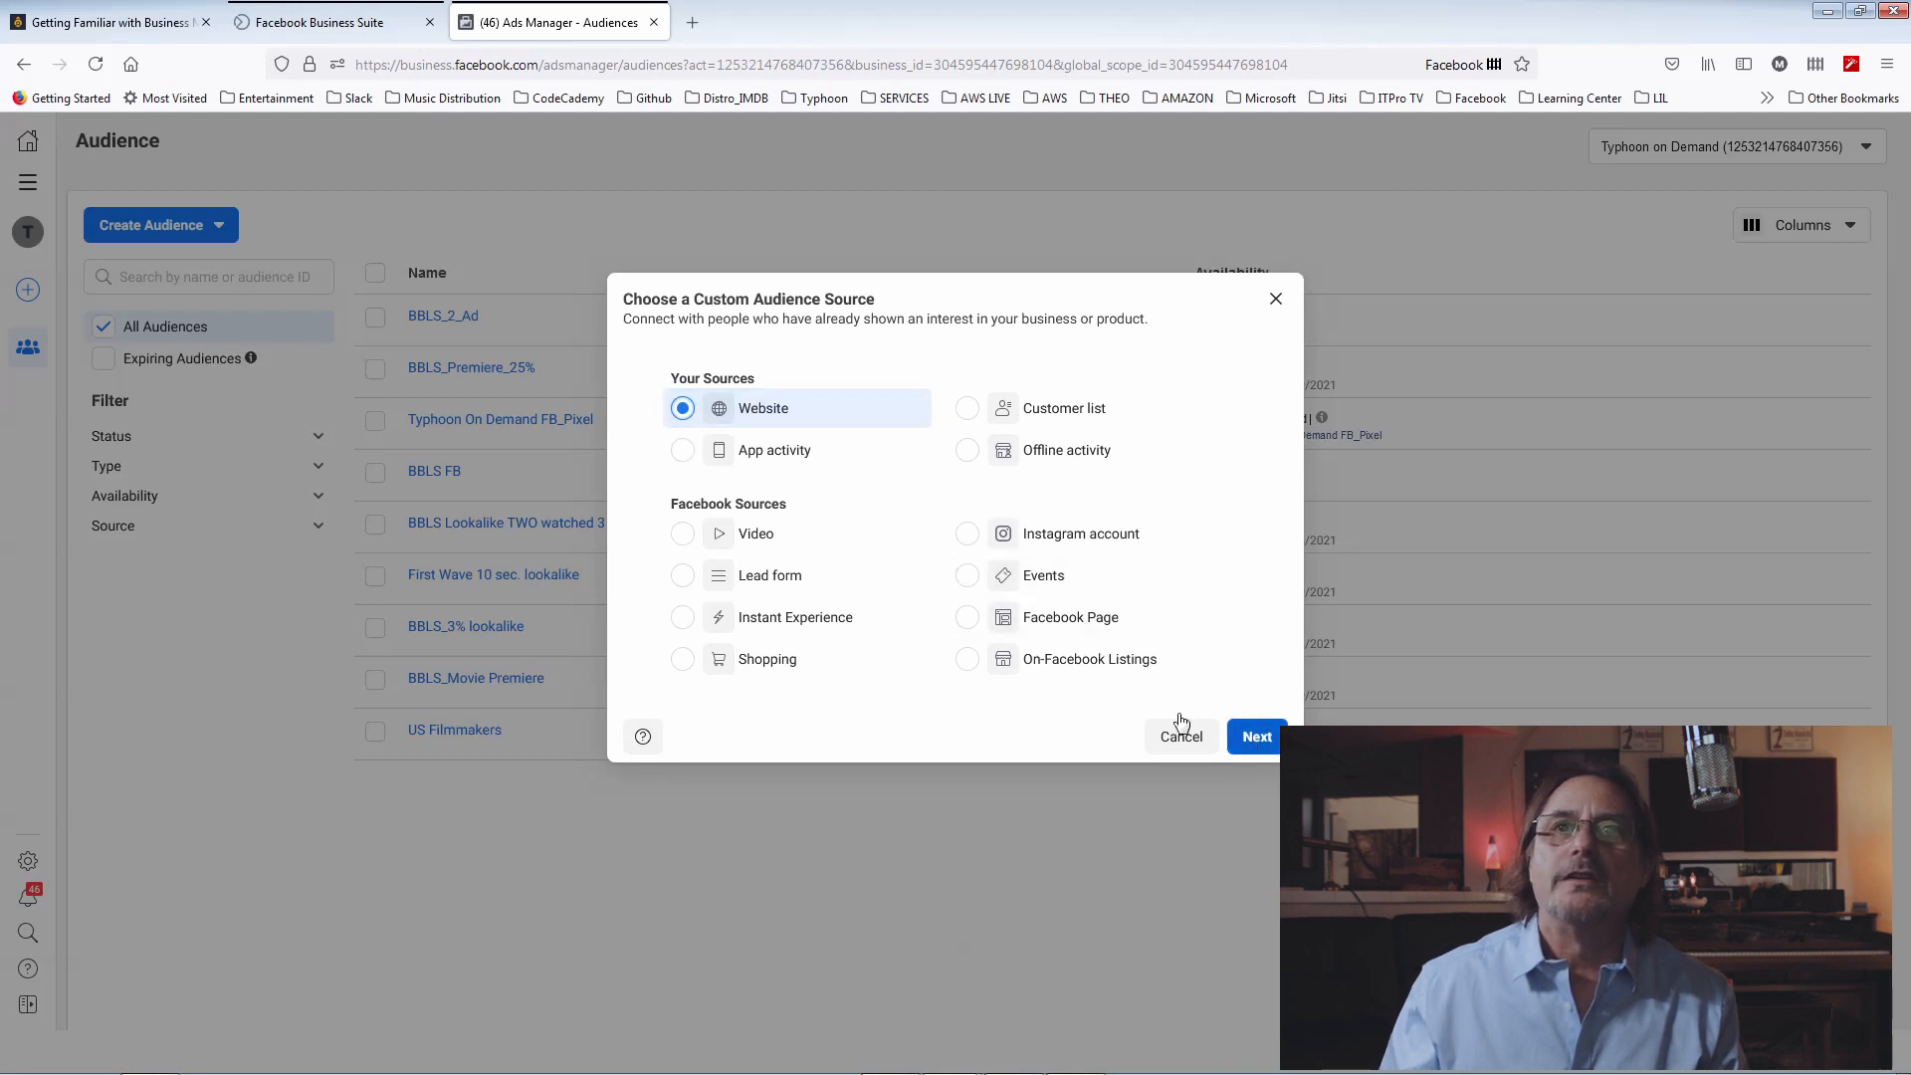
pyautogui.click(968, 410)
pyautogui.click(1246, 730)
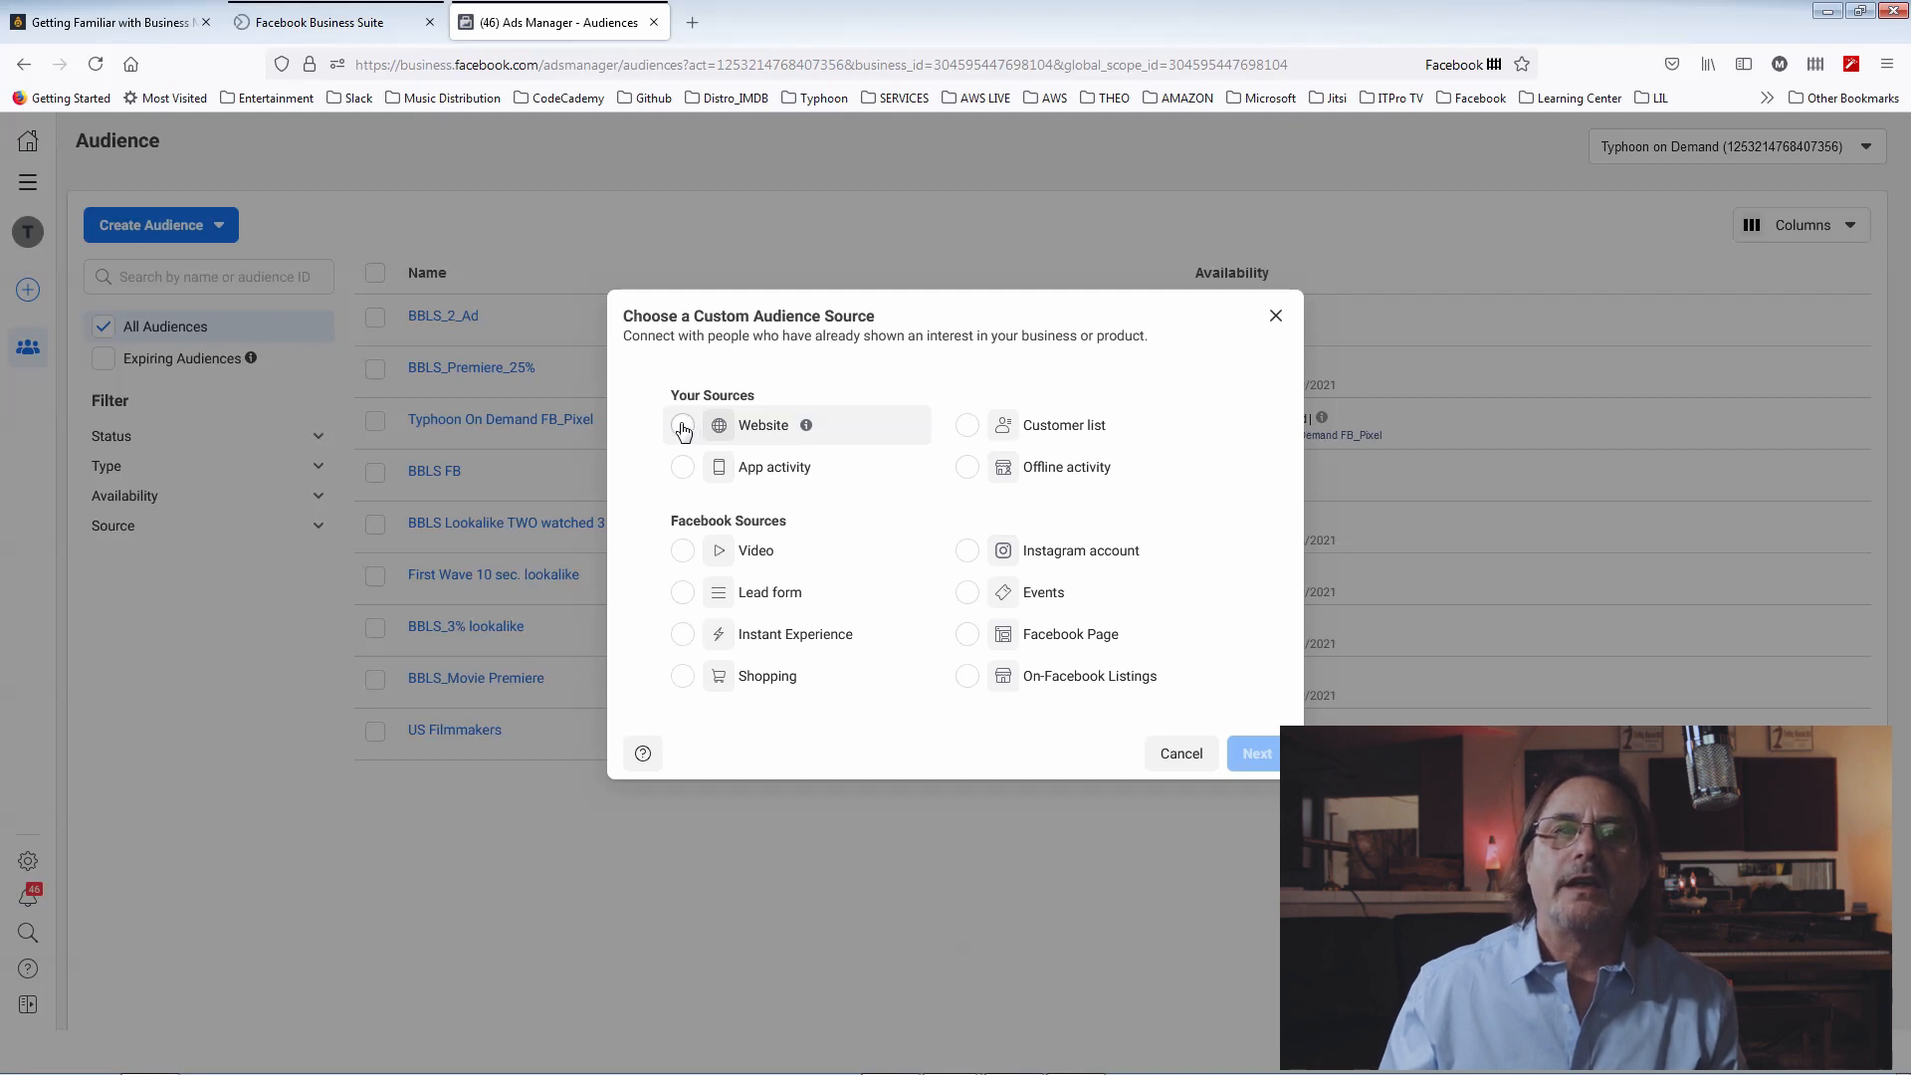
pyautogui.click(684, 552)
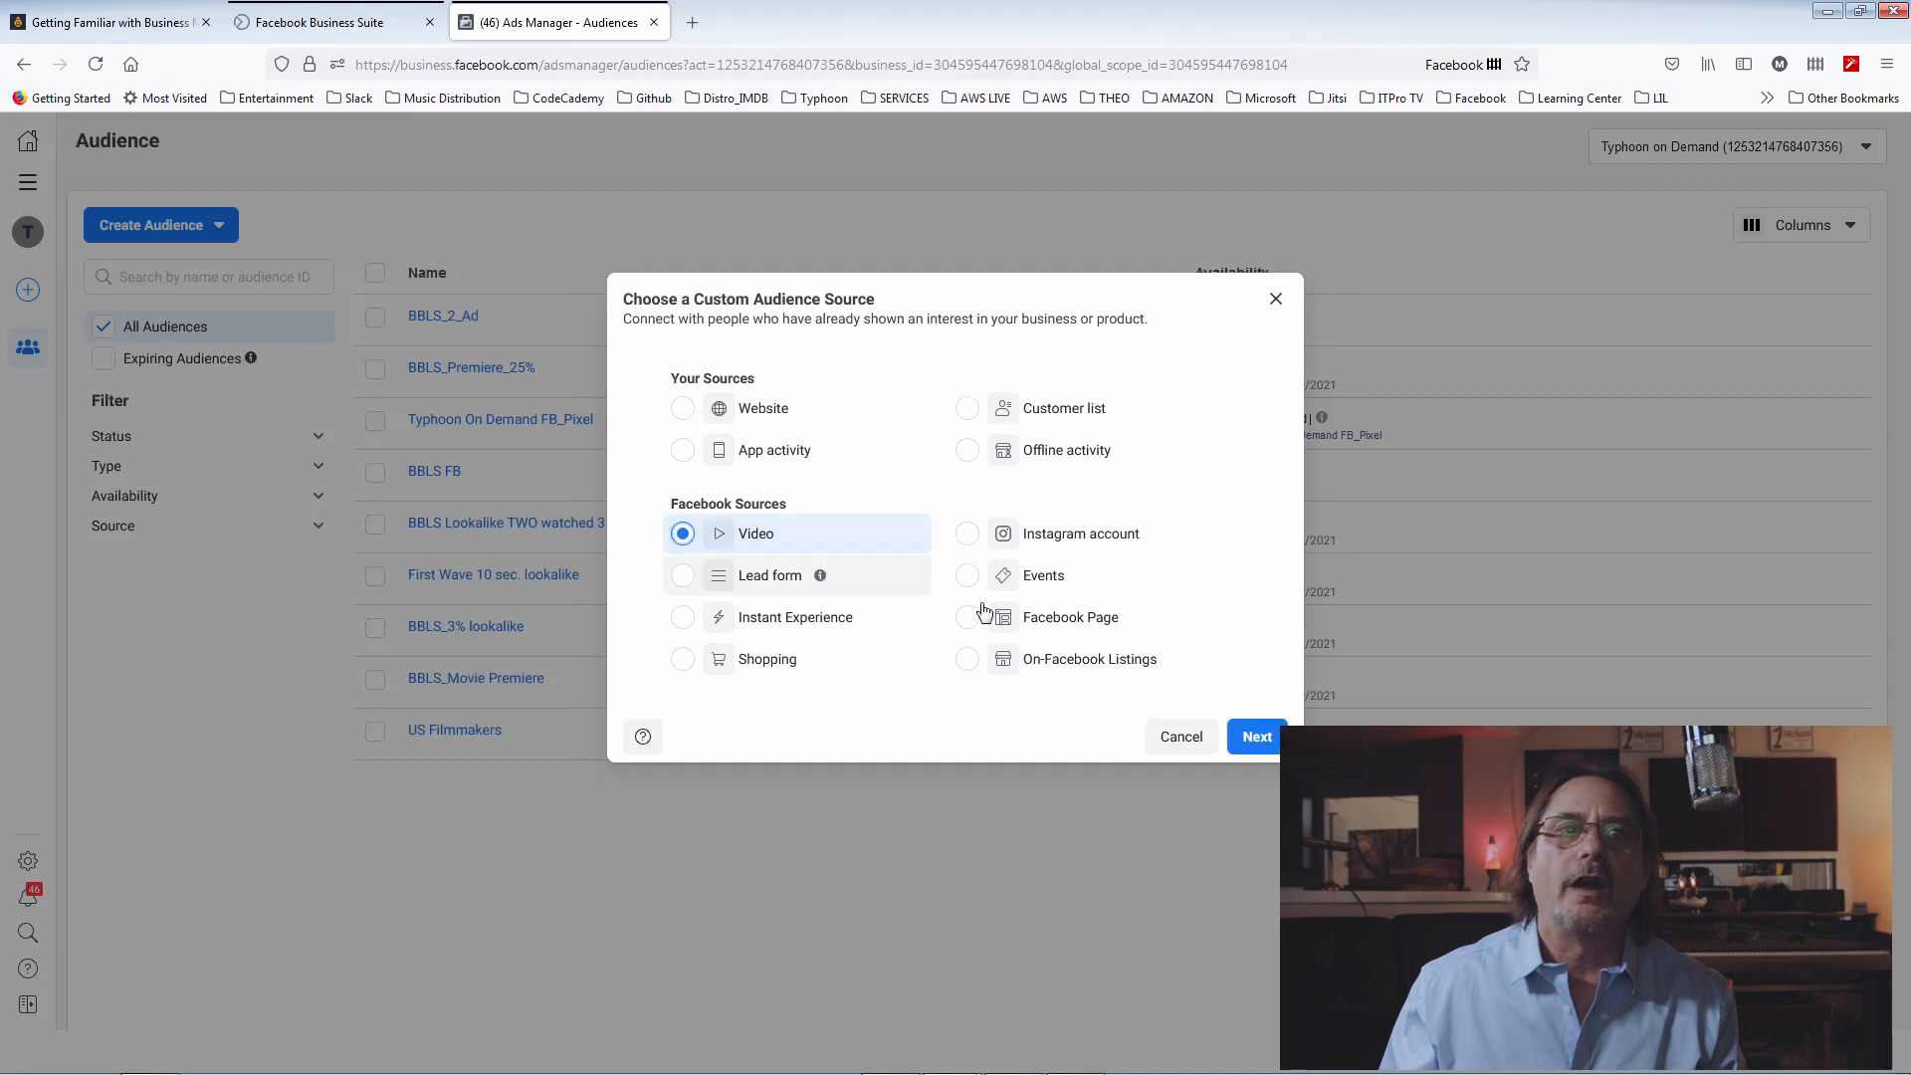
pyautogui.click(1236, 743)
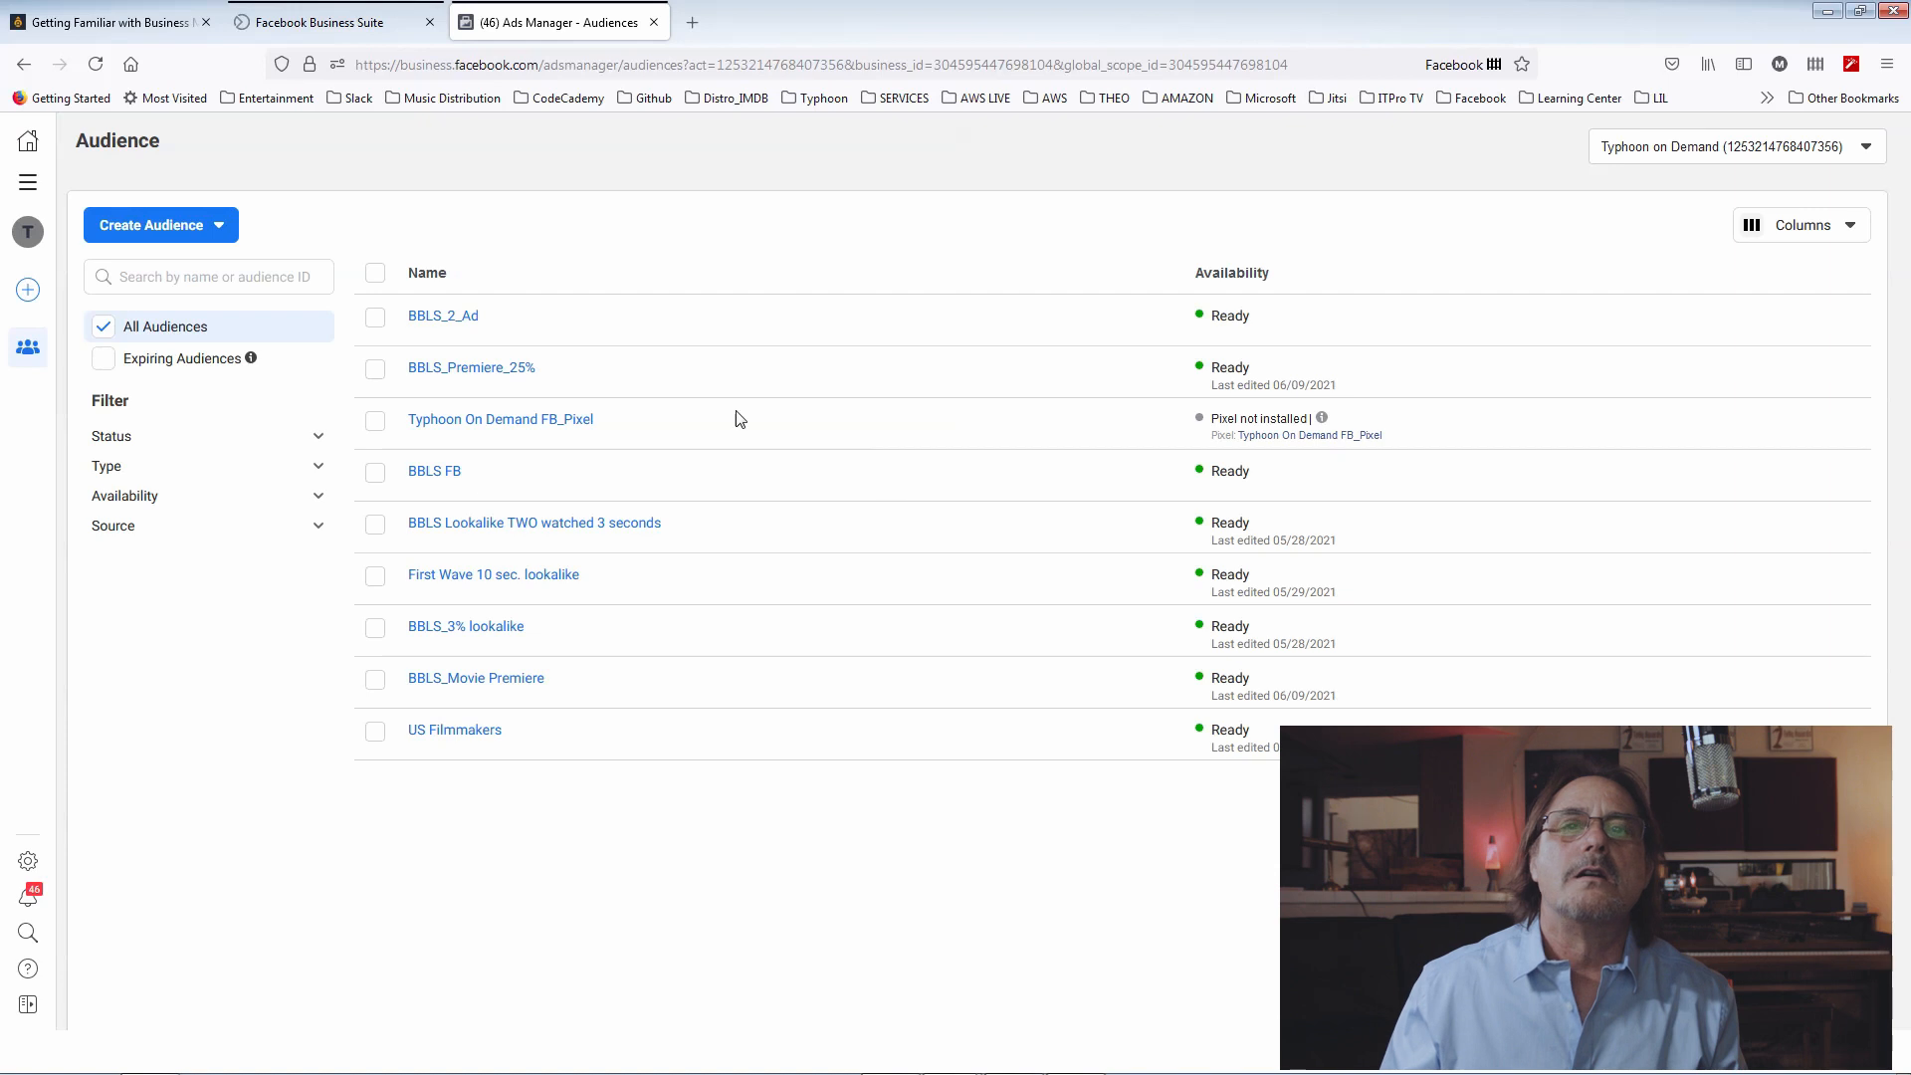
pyautogui.moveTo(426, 523)
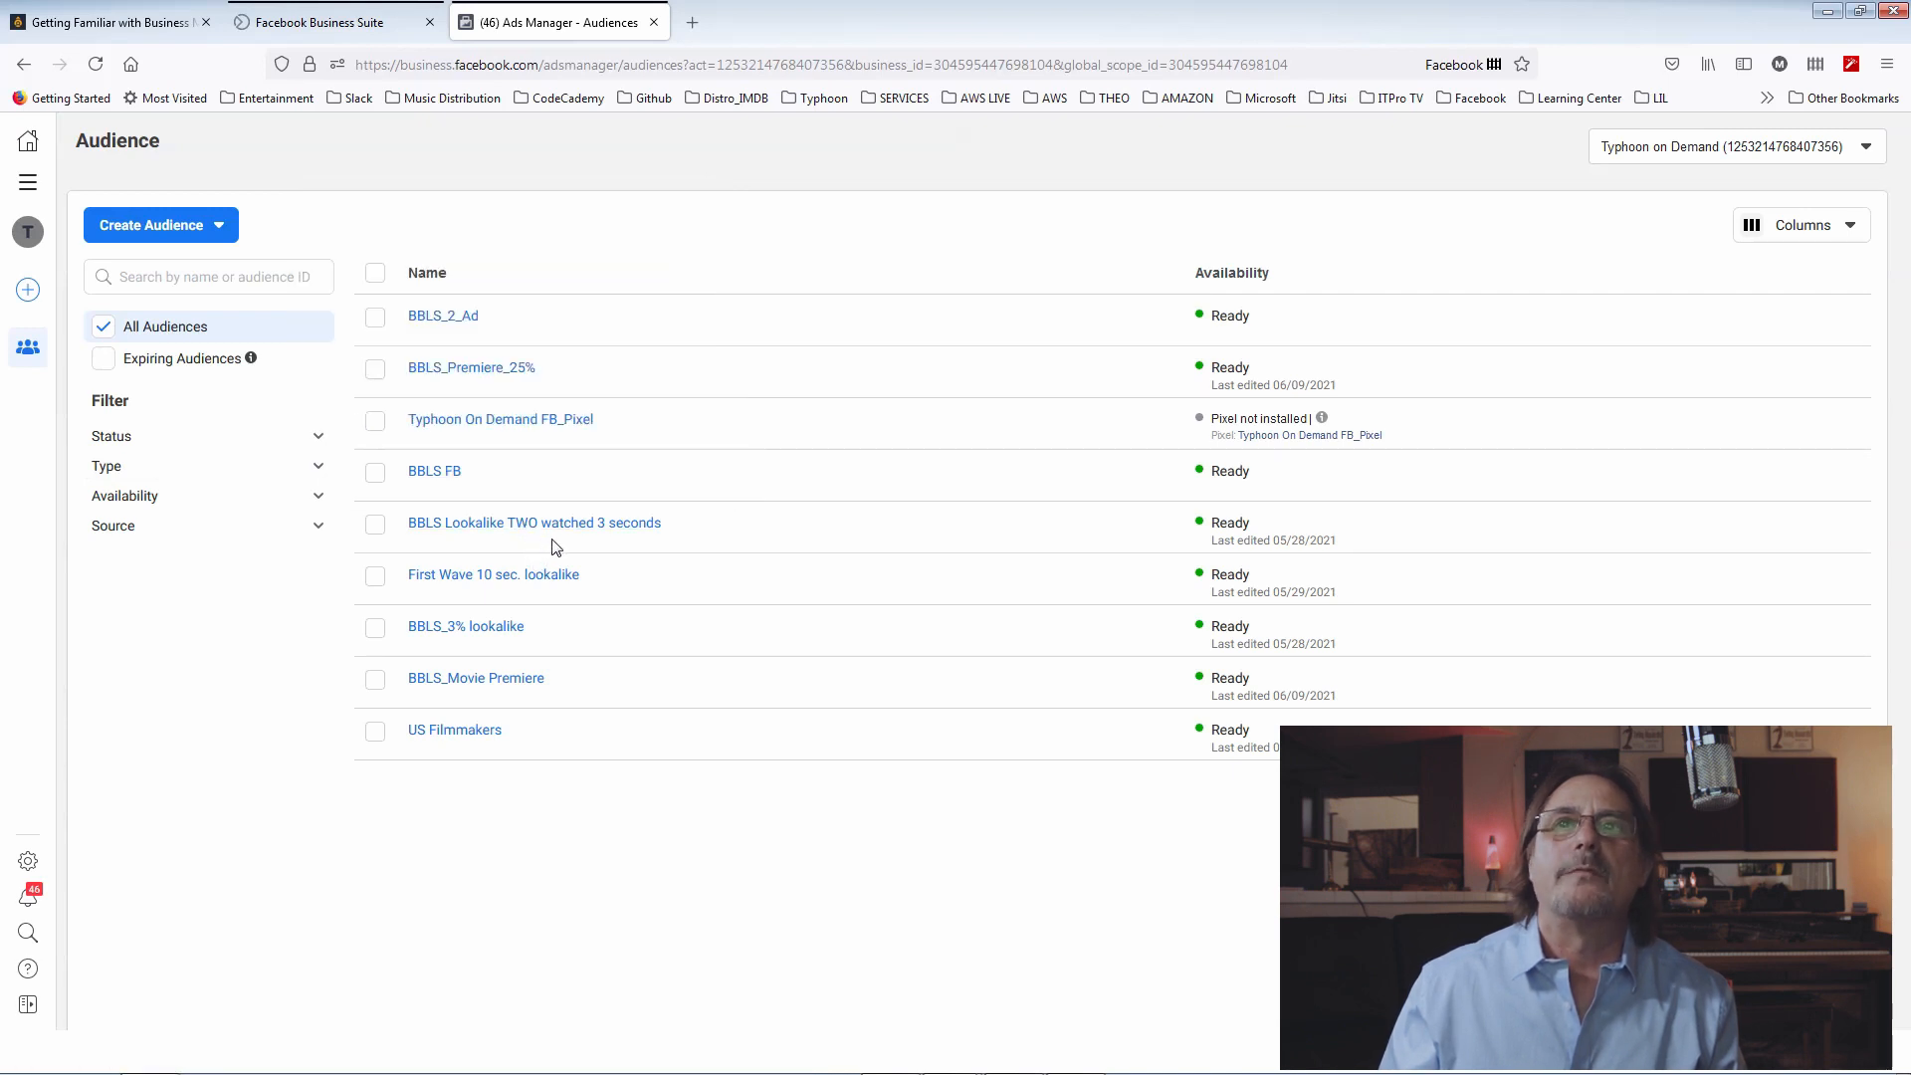
pyautogui.moveTo(501, 381)
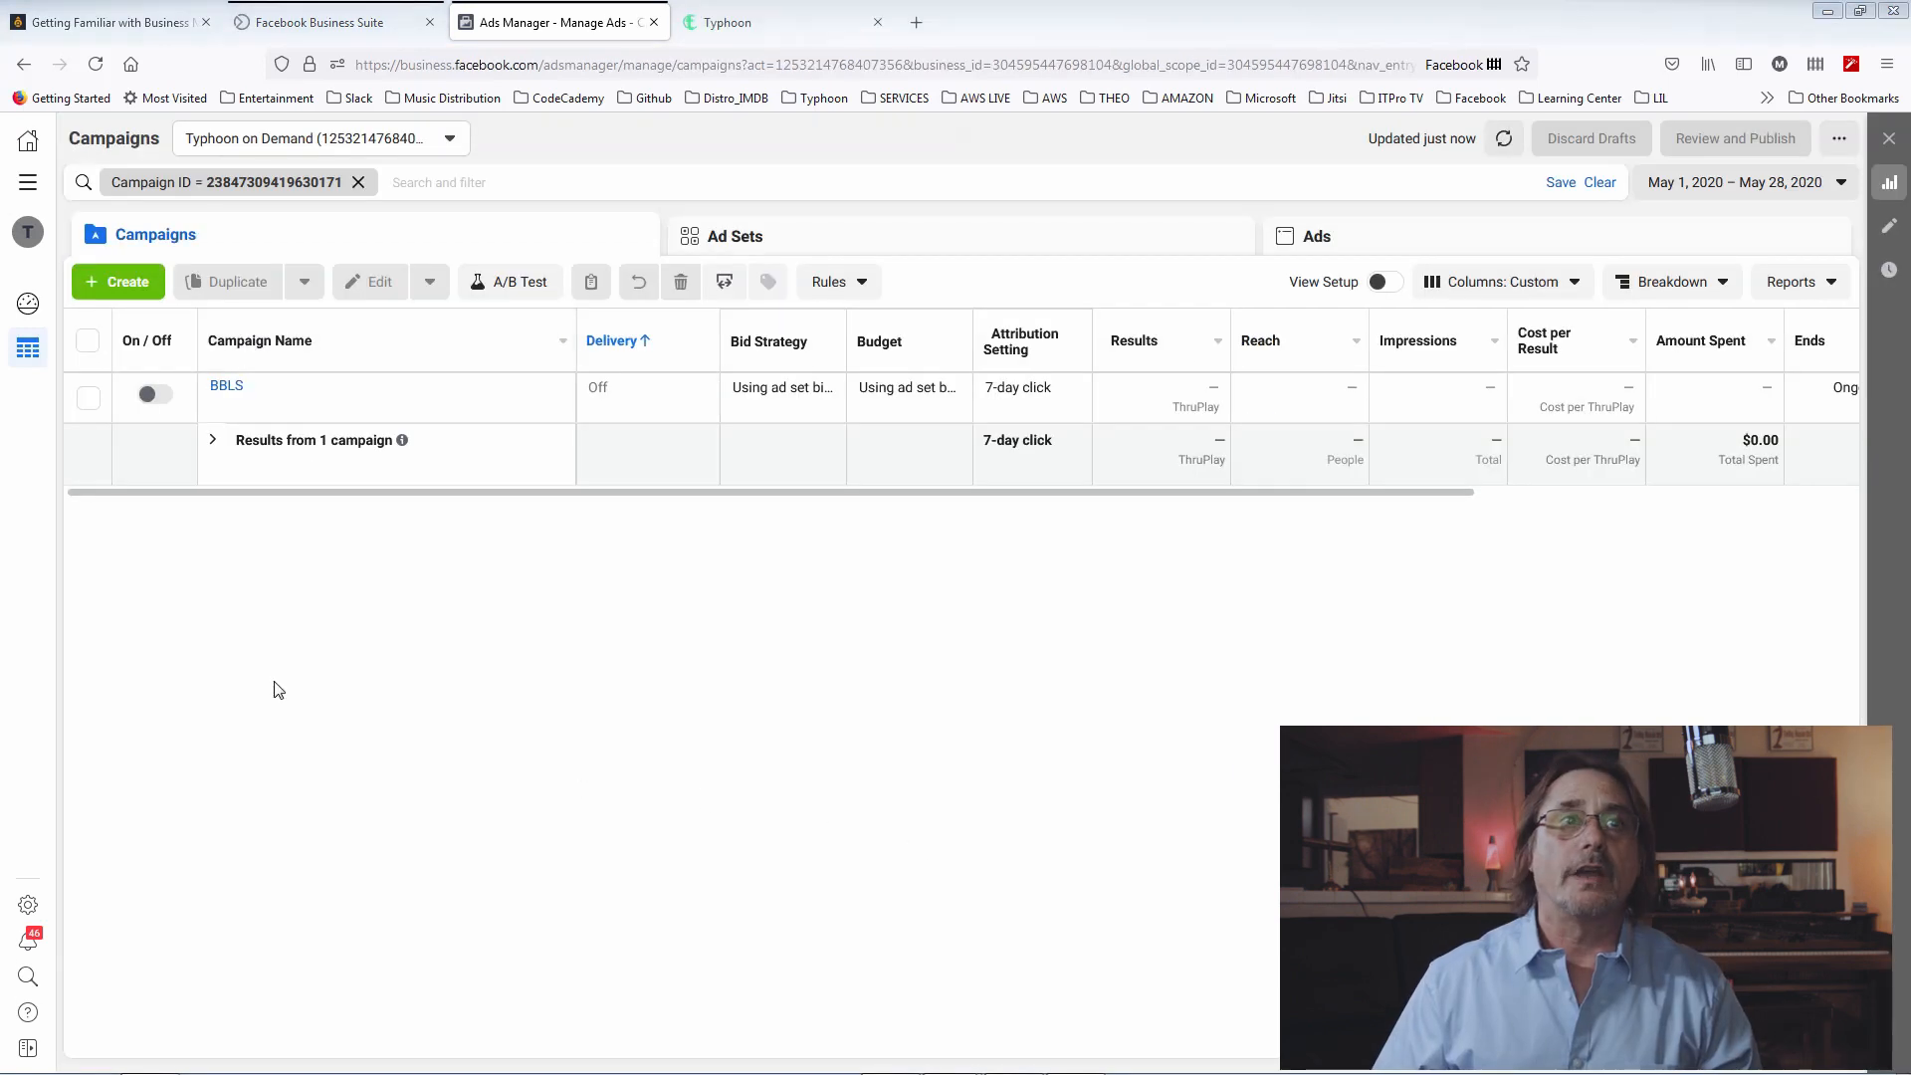
# Visit Business Settings and return to the campaigns in Ads Manager
pyautogui.click(27, 191)
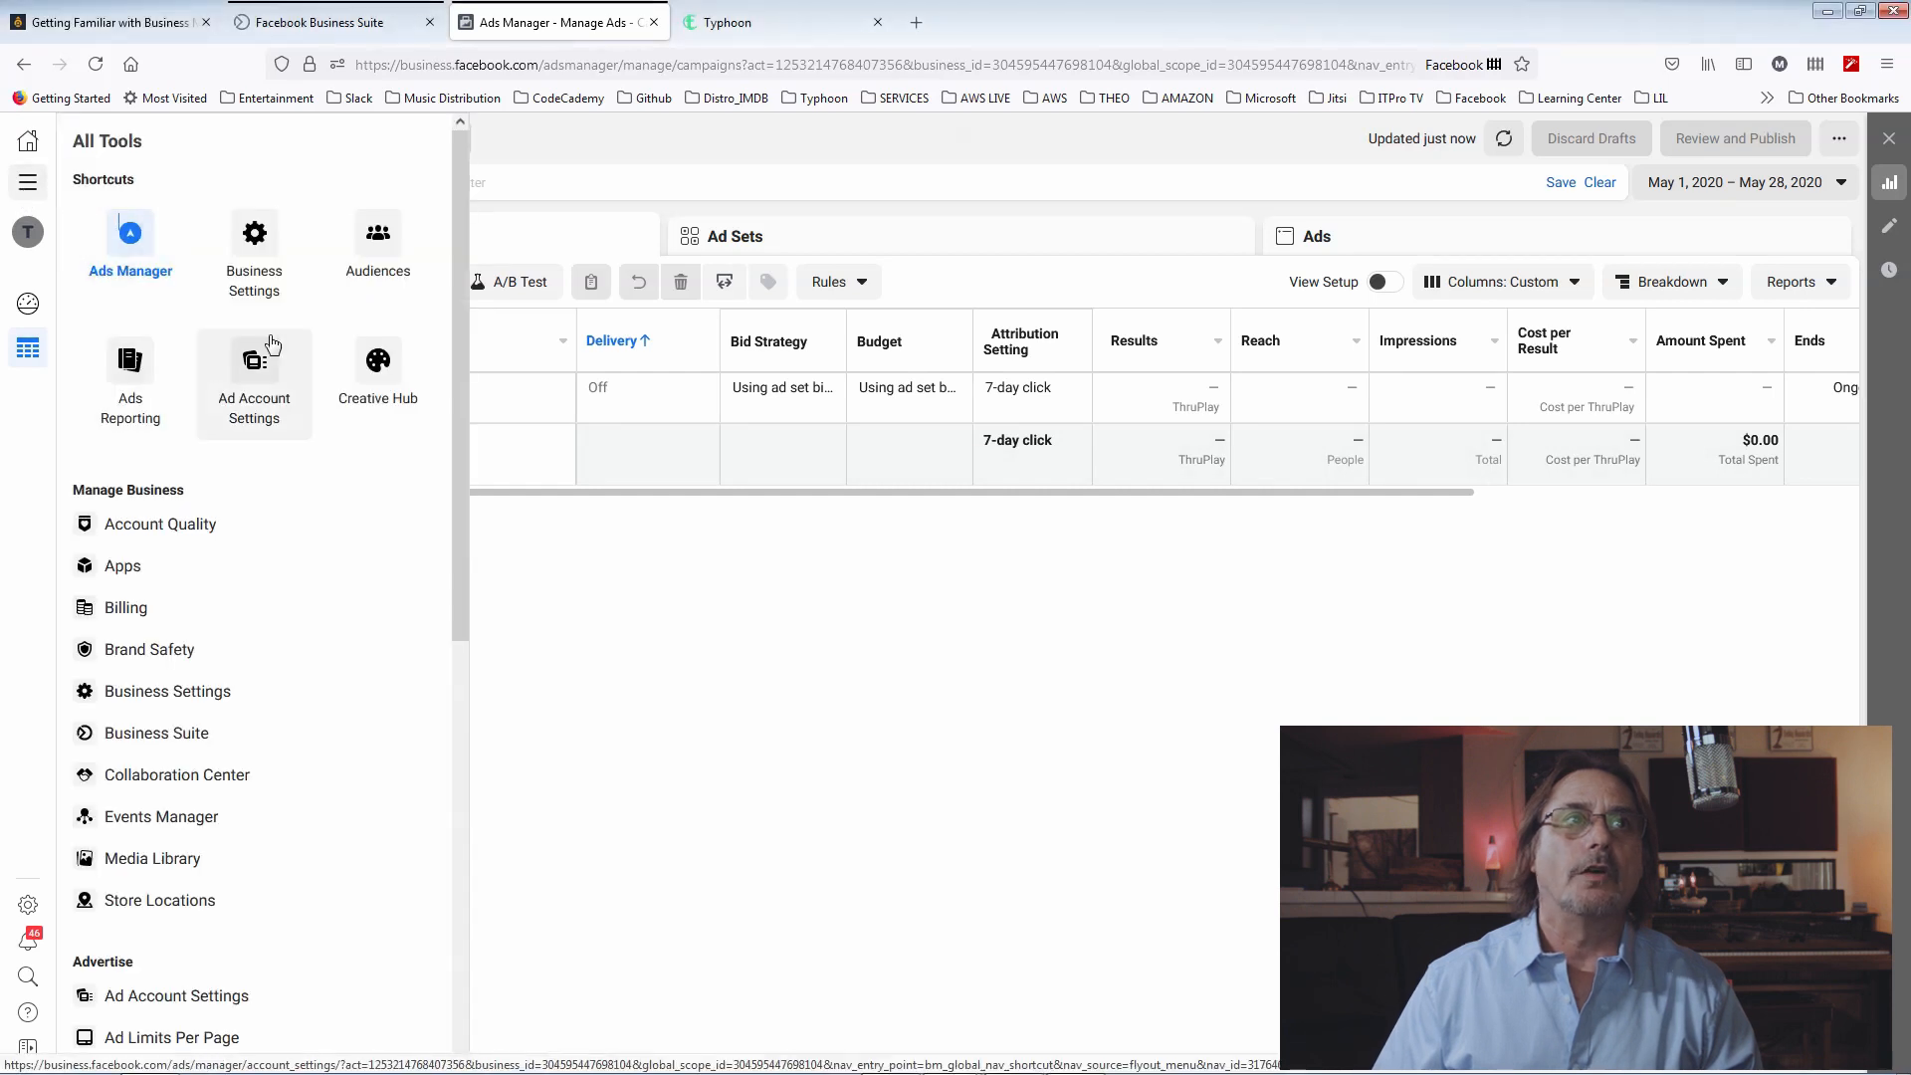
pyautogui.click(267, 278)
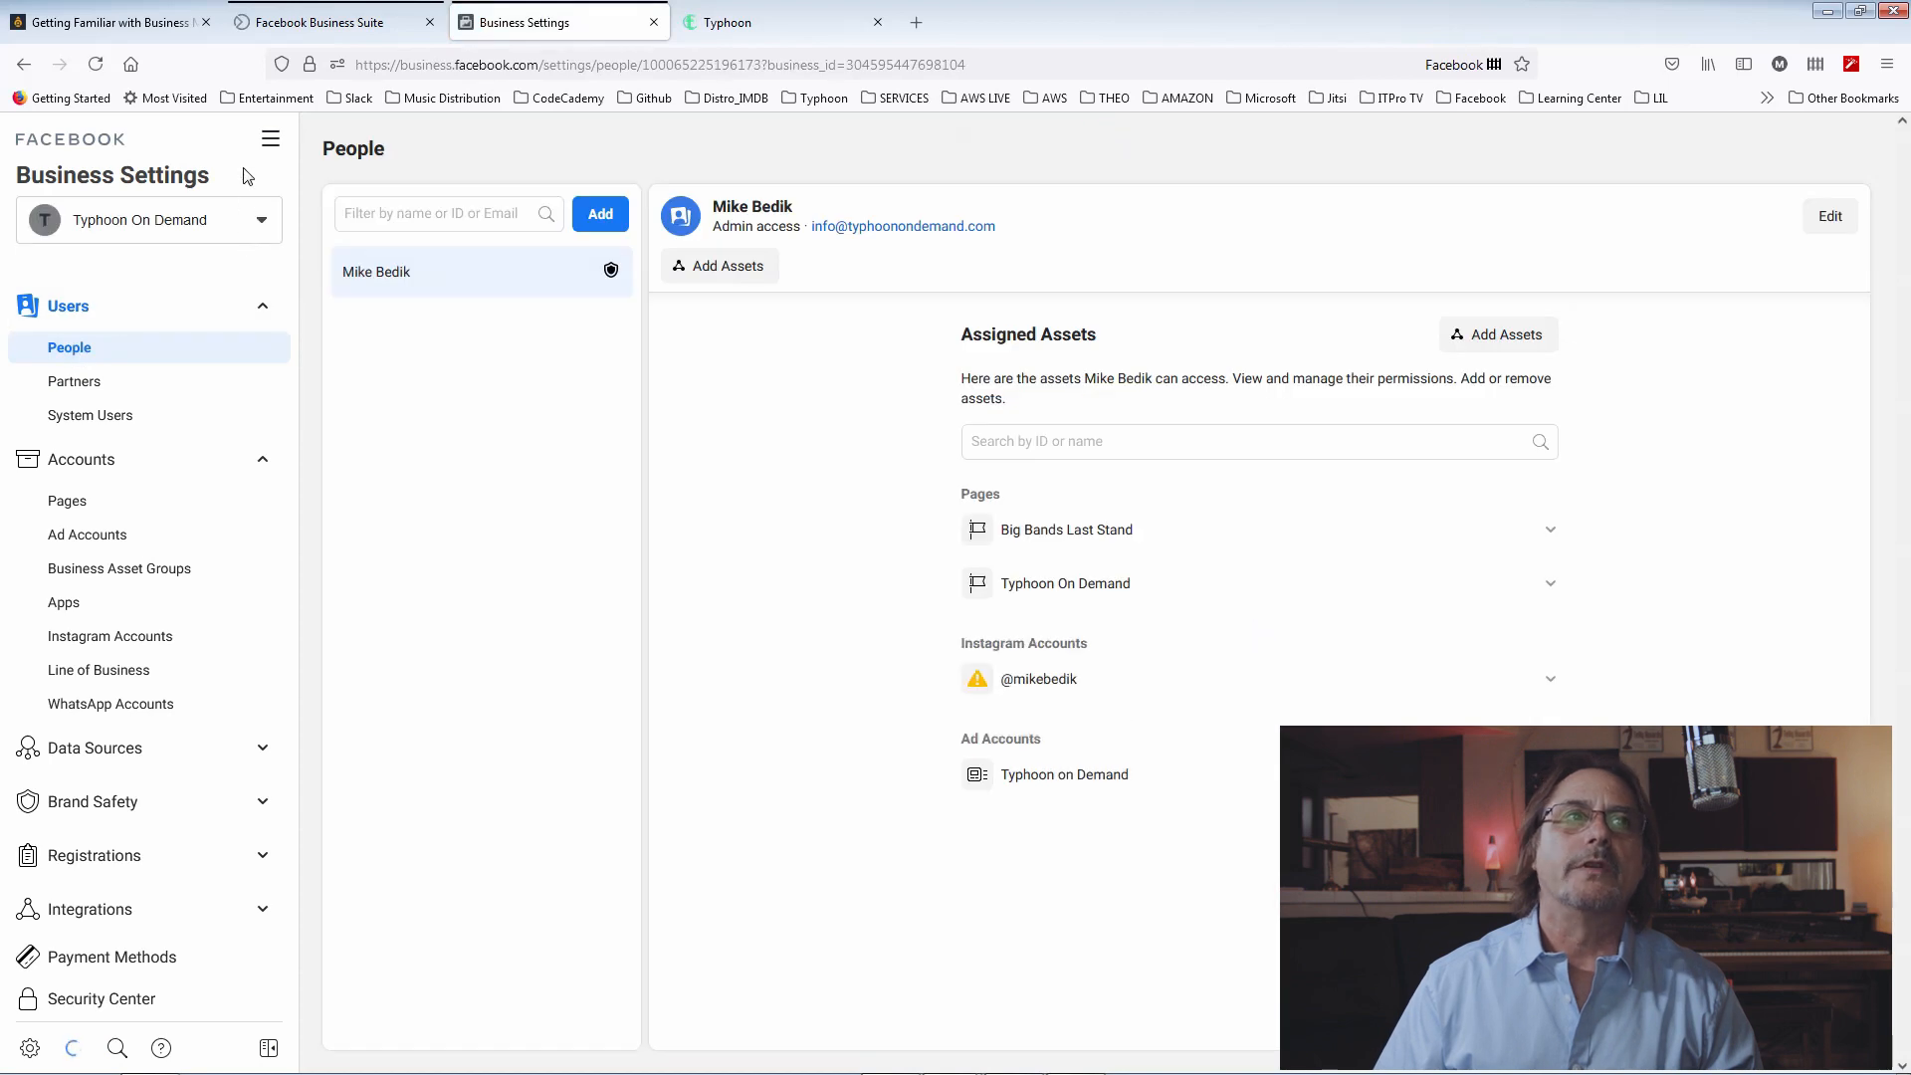
pyautogui.click(270, 139)
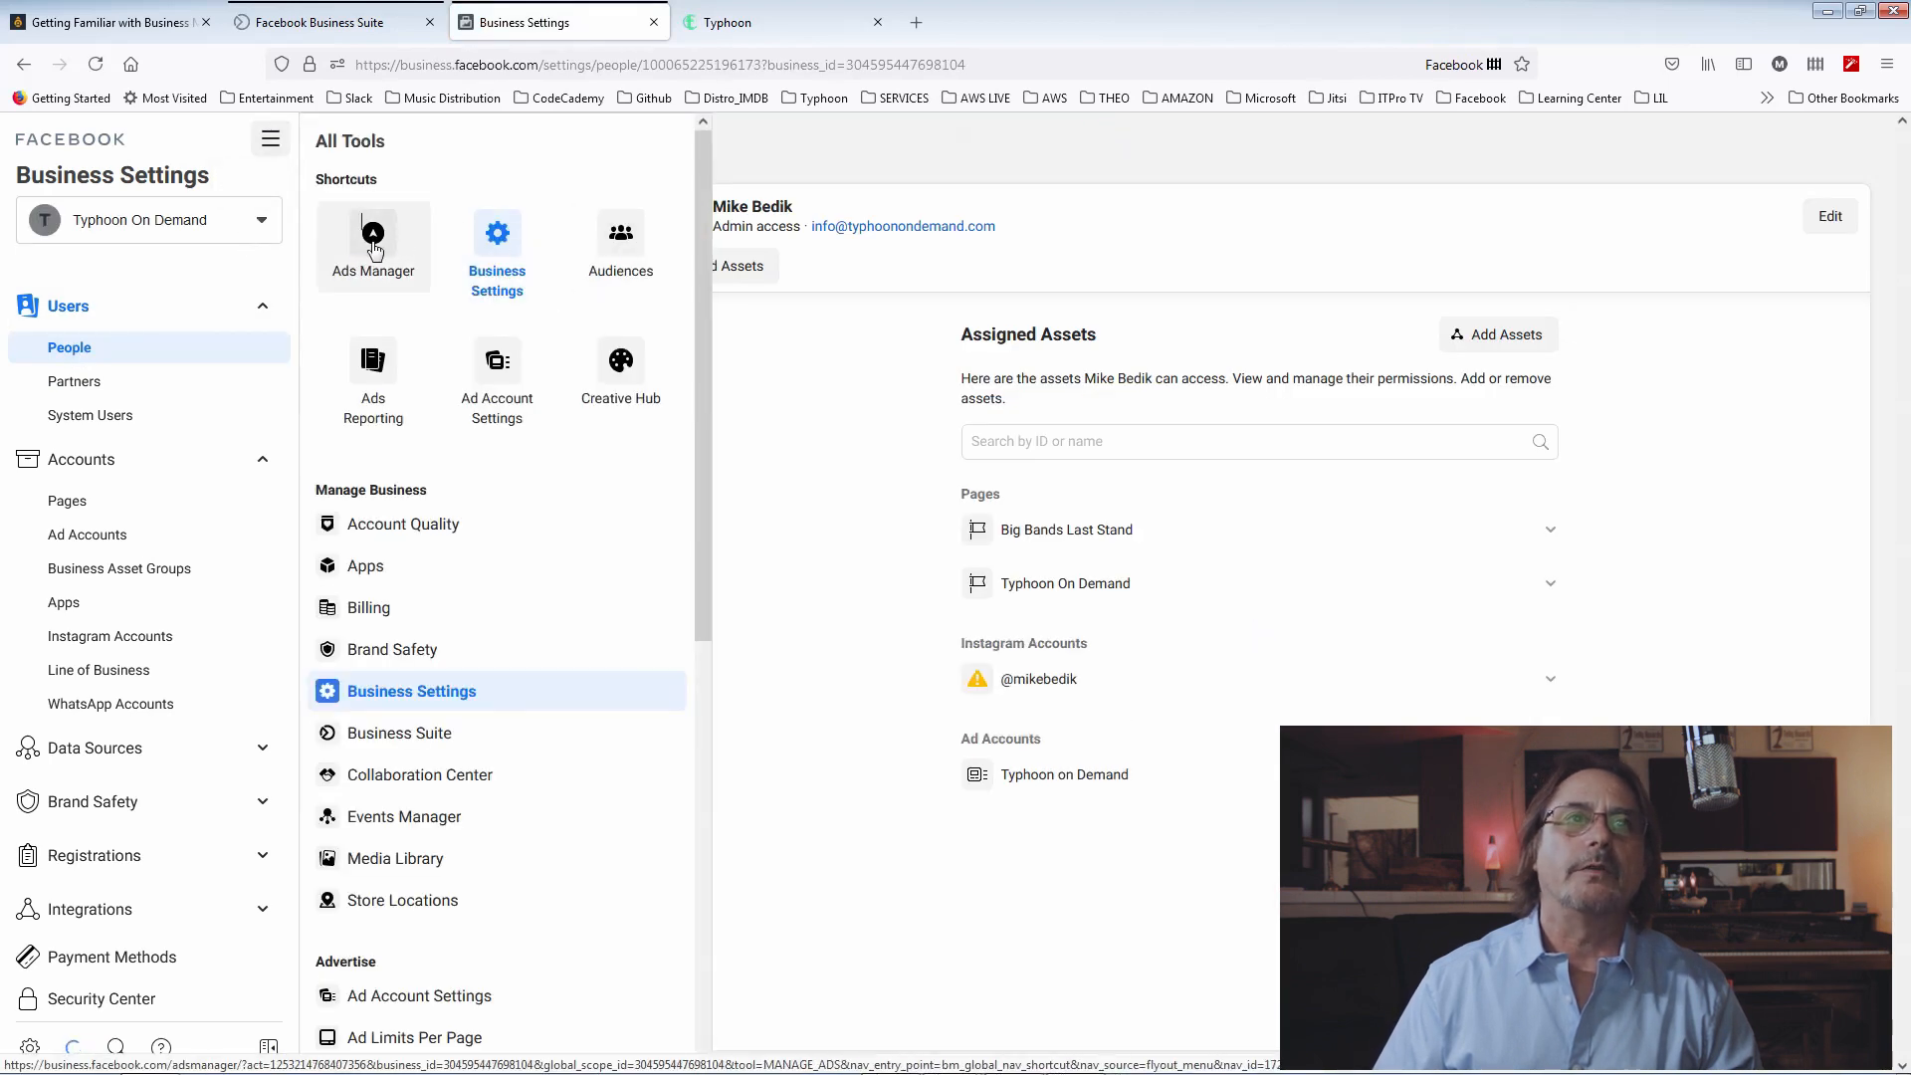
pyautogui.click(374, 248)
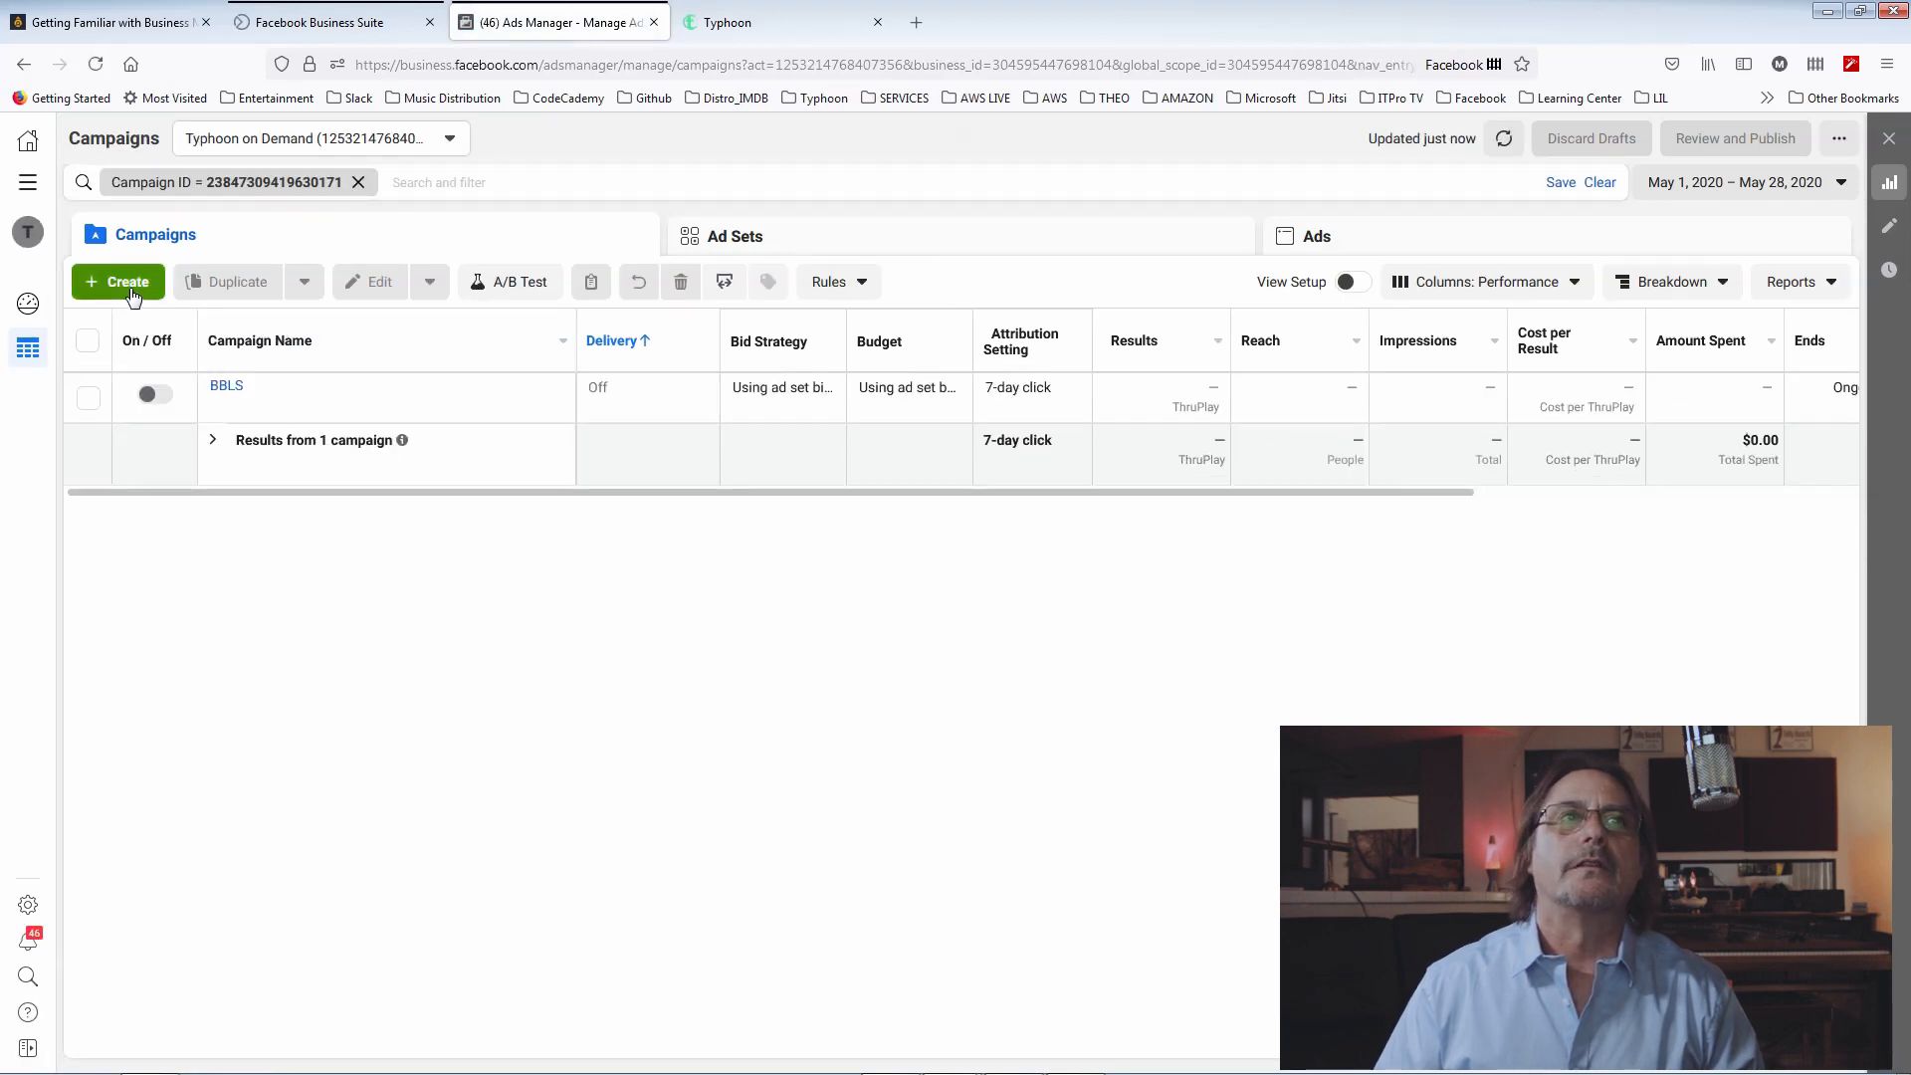
# Create a new campaign with Video views as its objective
pyautogui.click(128, 283)
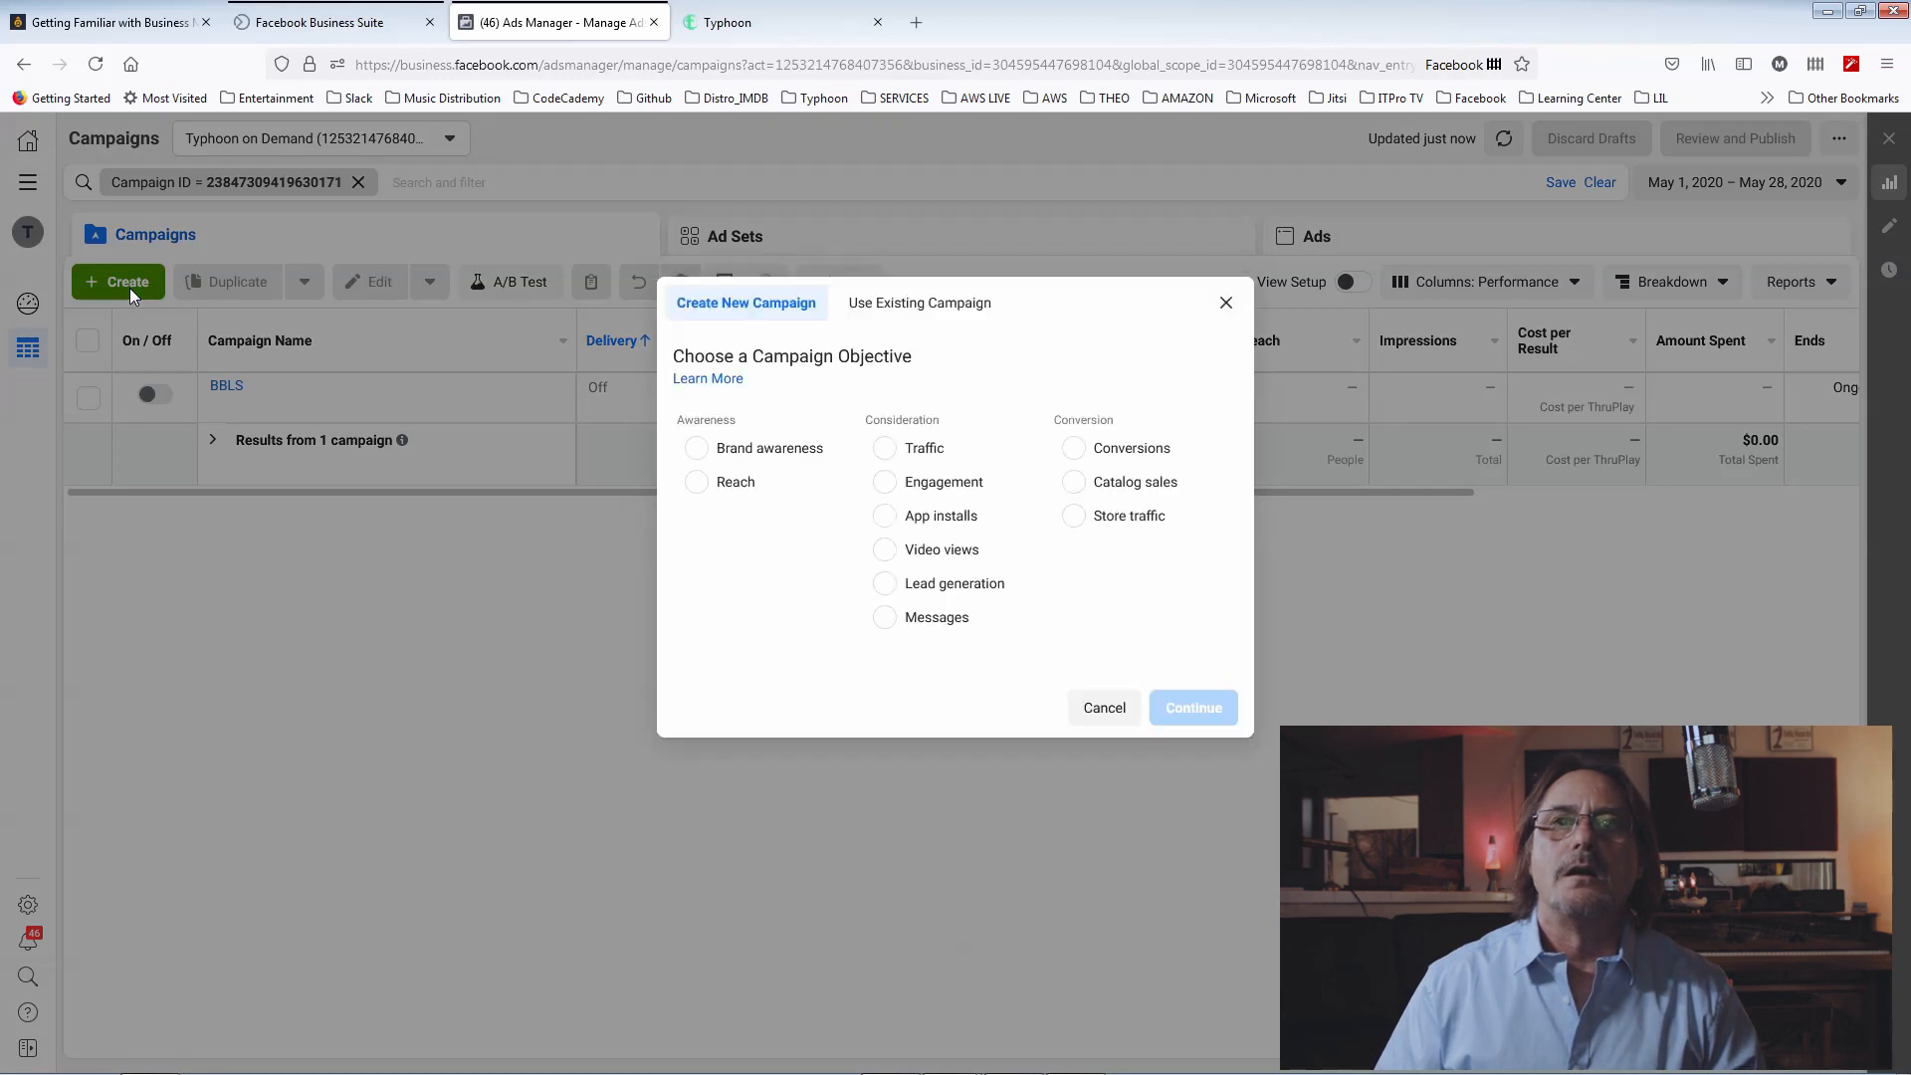
pyautogui.click(885, 550)
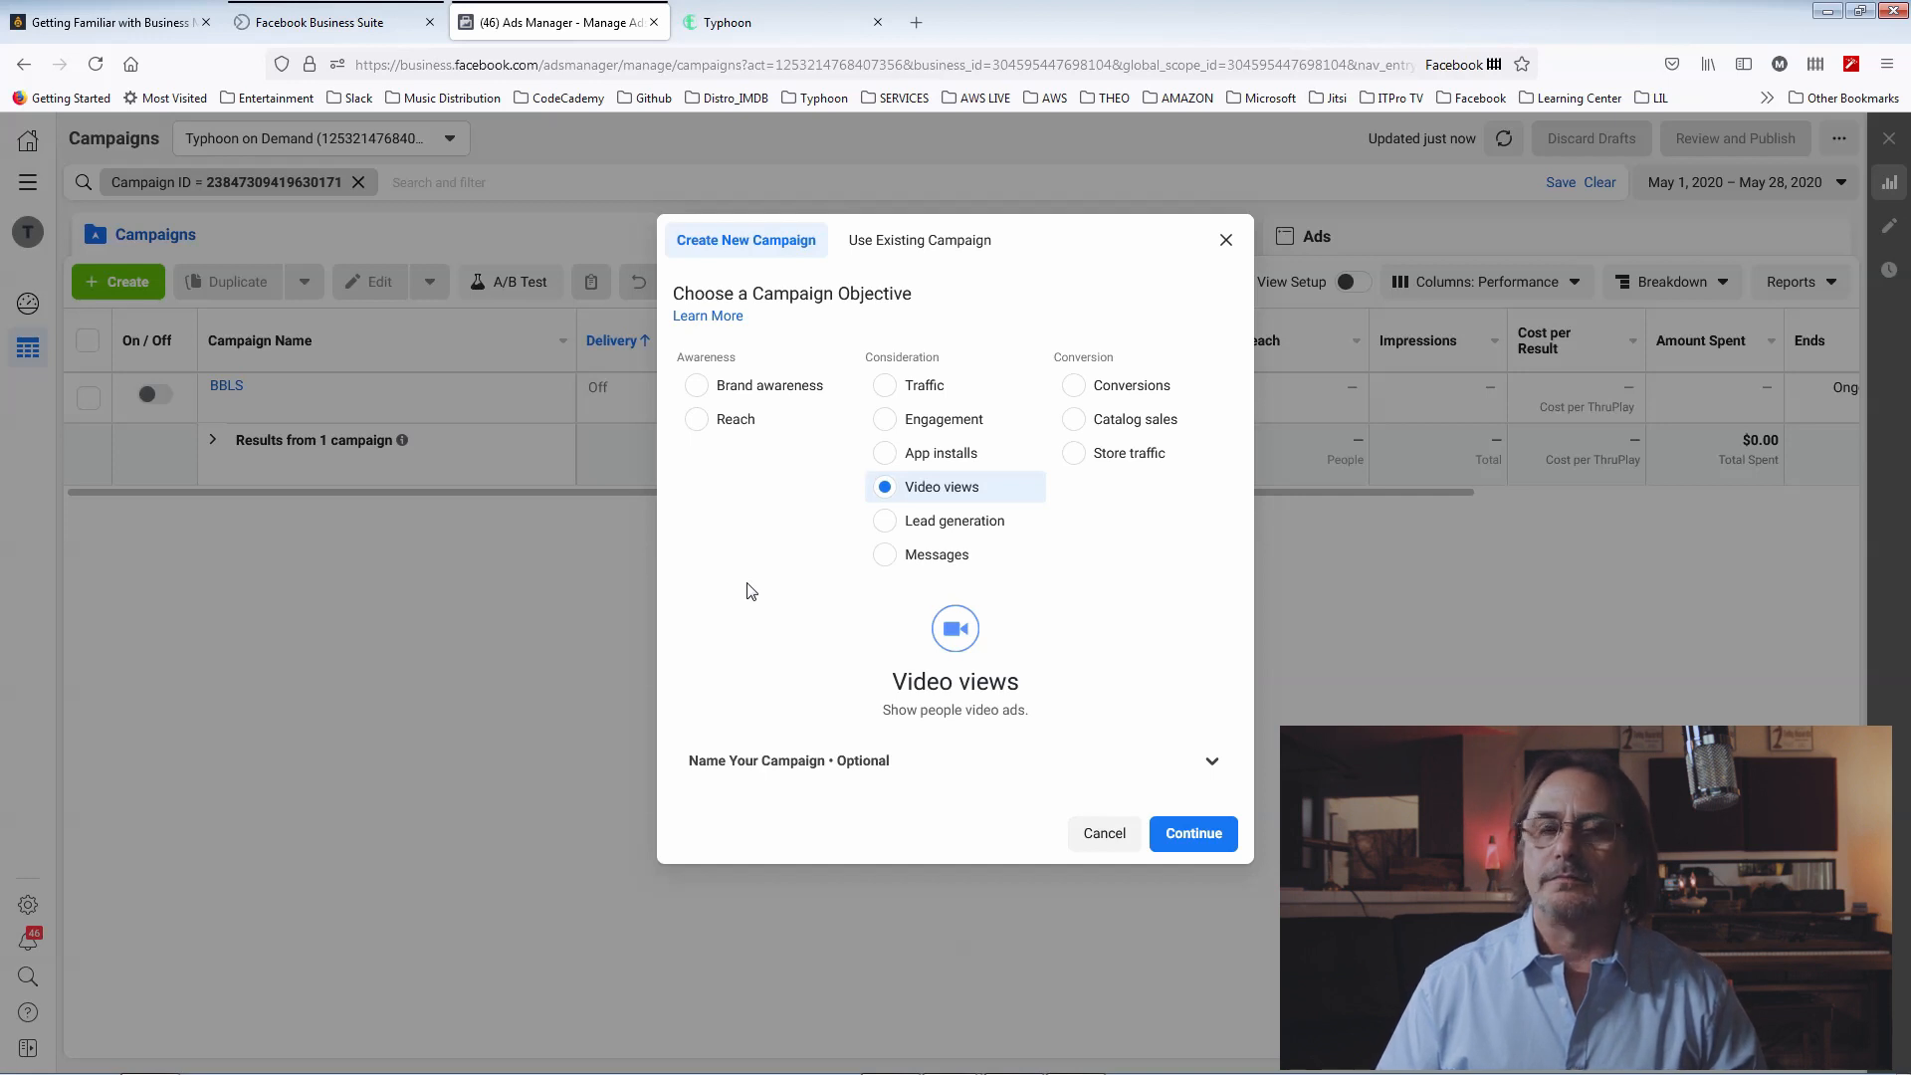
pyautogui.click(1178, 833)
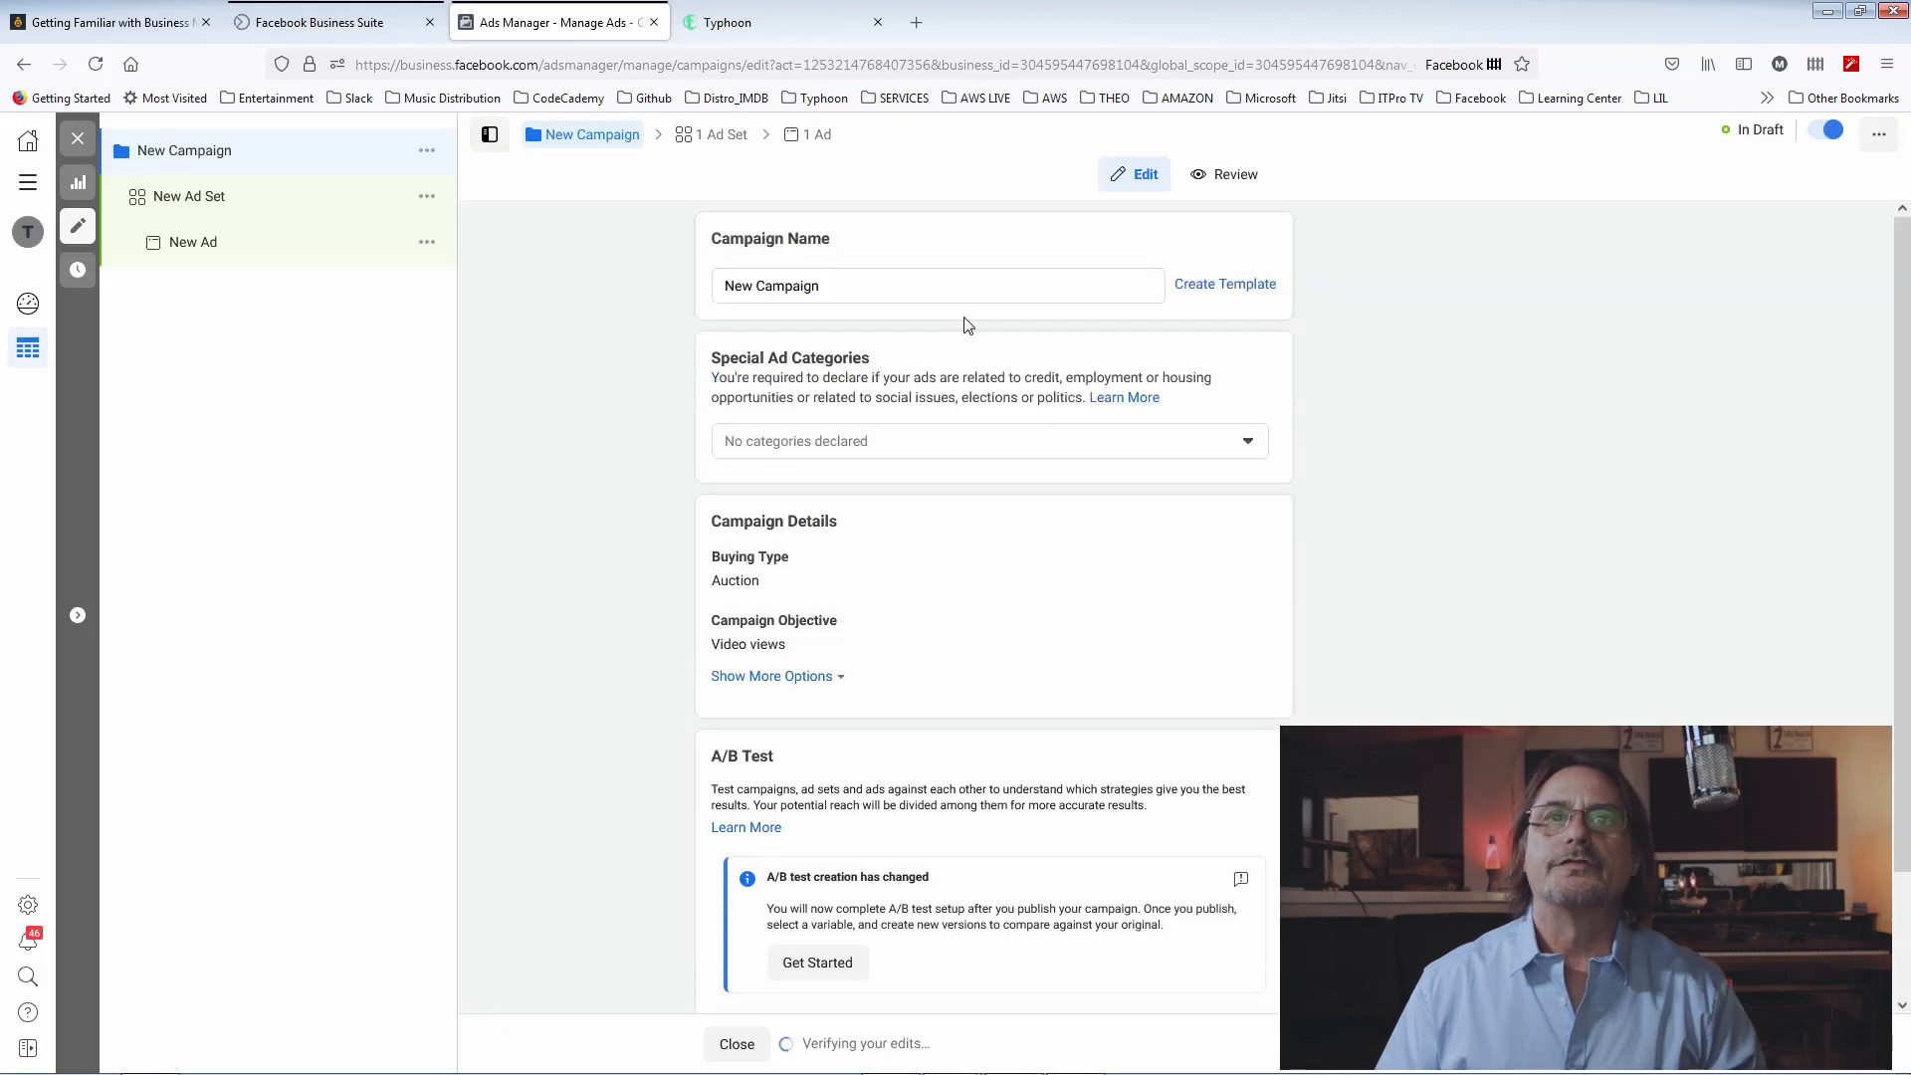
# Rename the campaign as BBLS_on Typhoon and continue to its ad set
pyautogui.moveTo(879, 286); pyautogui.dragTo(655, 285)
pyautogui.write('B')
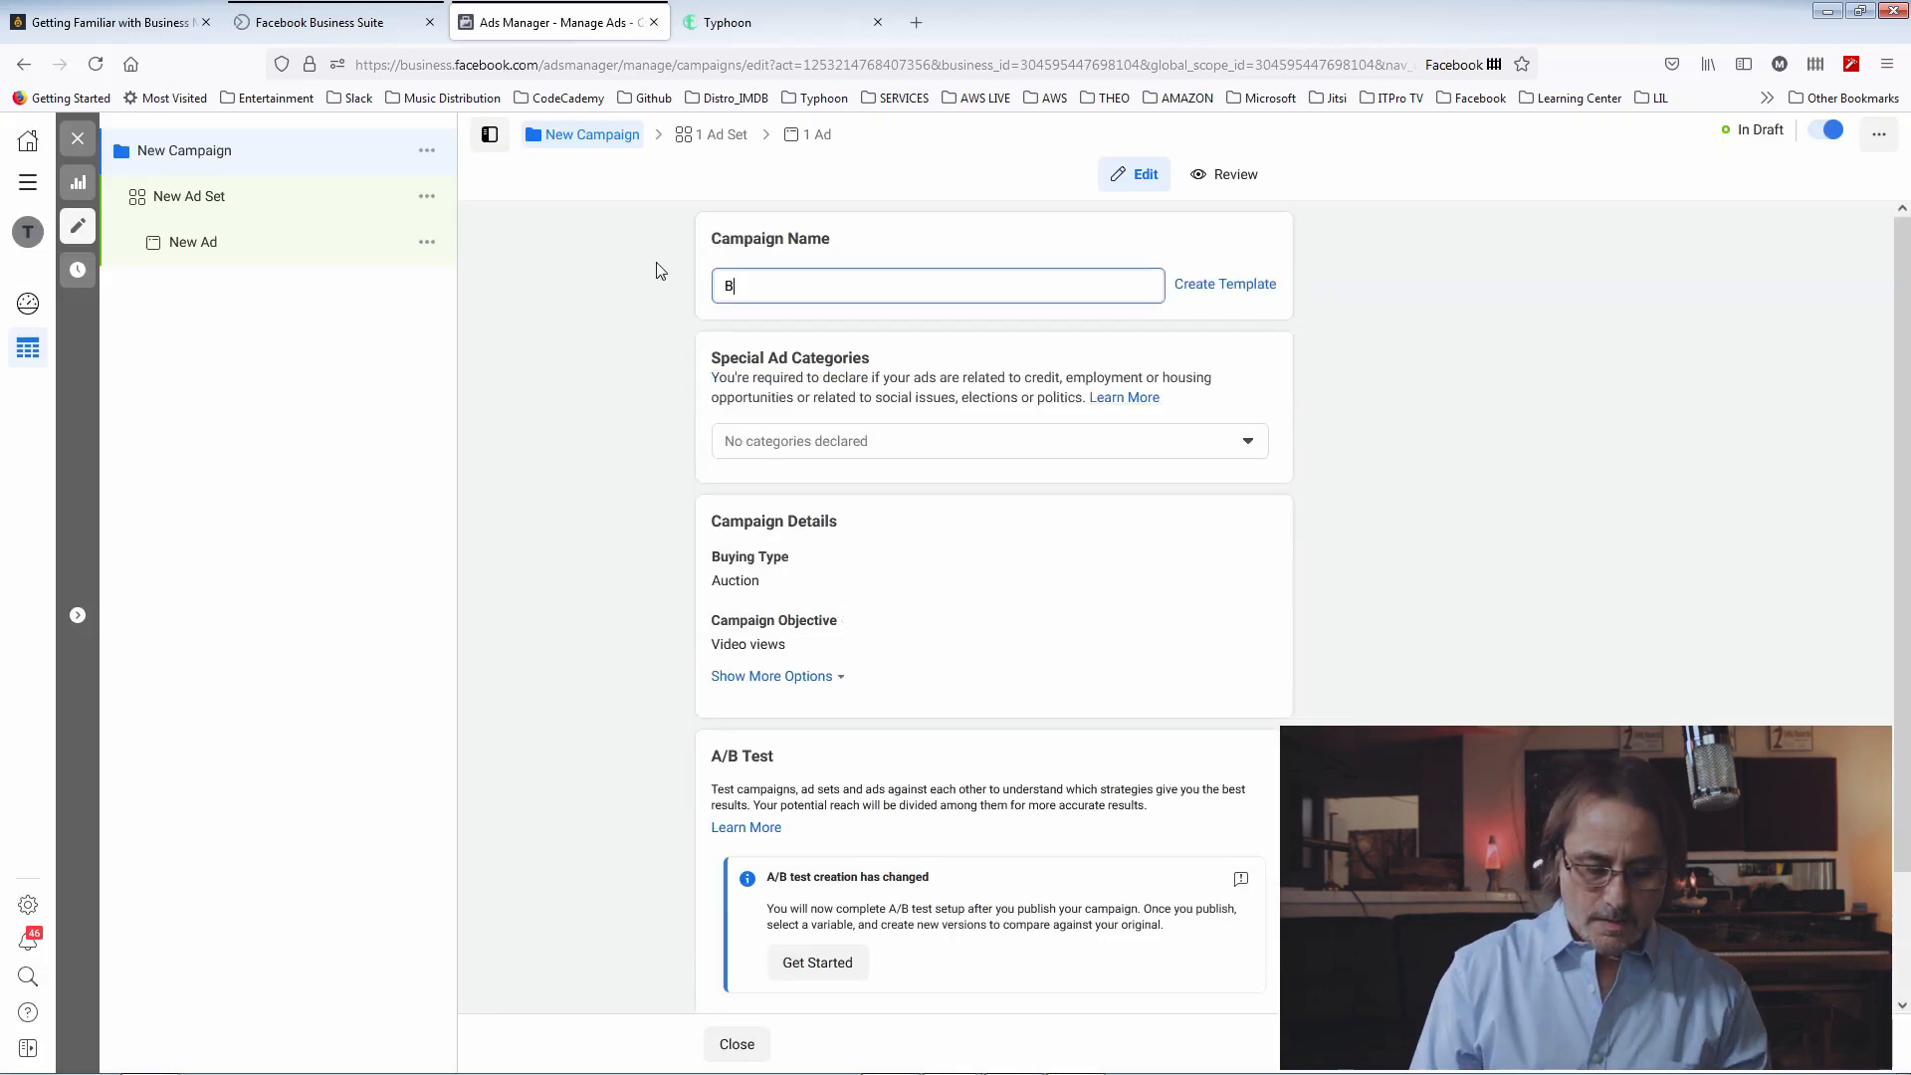
pyautogui.write('BLS_')
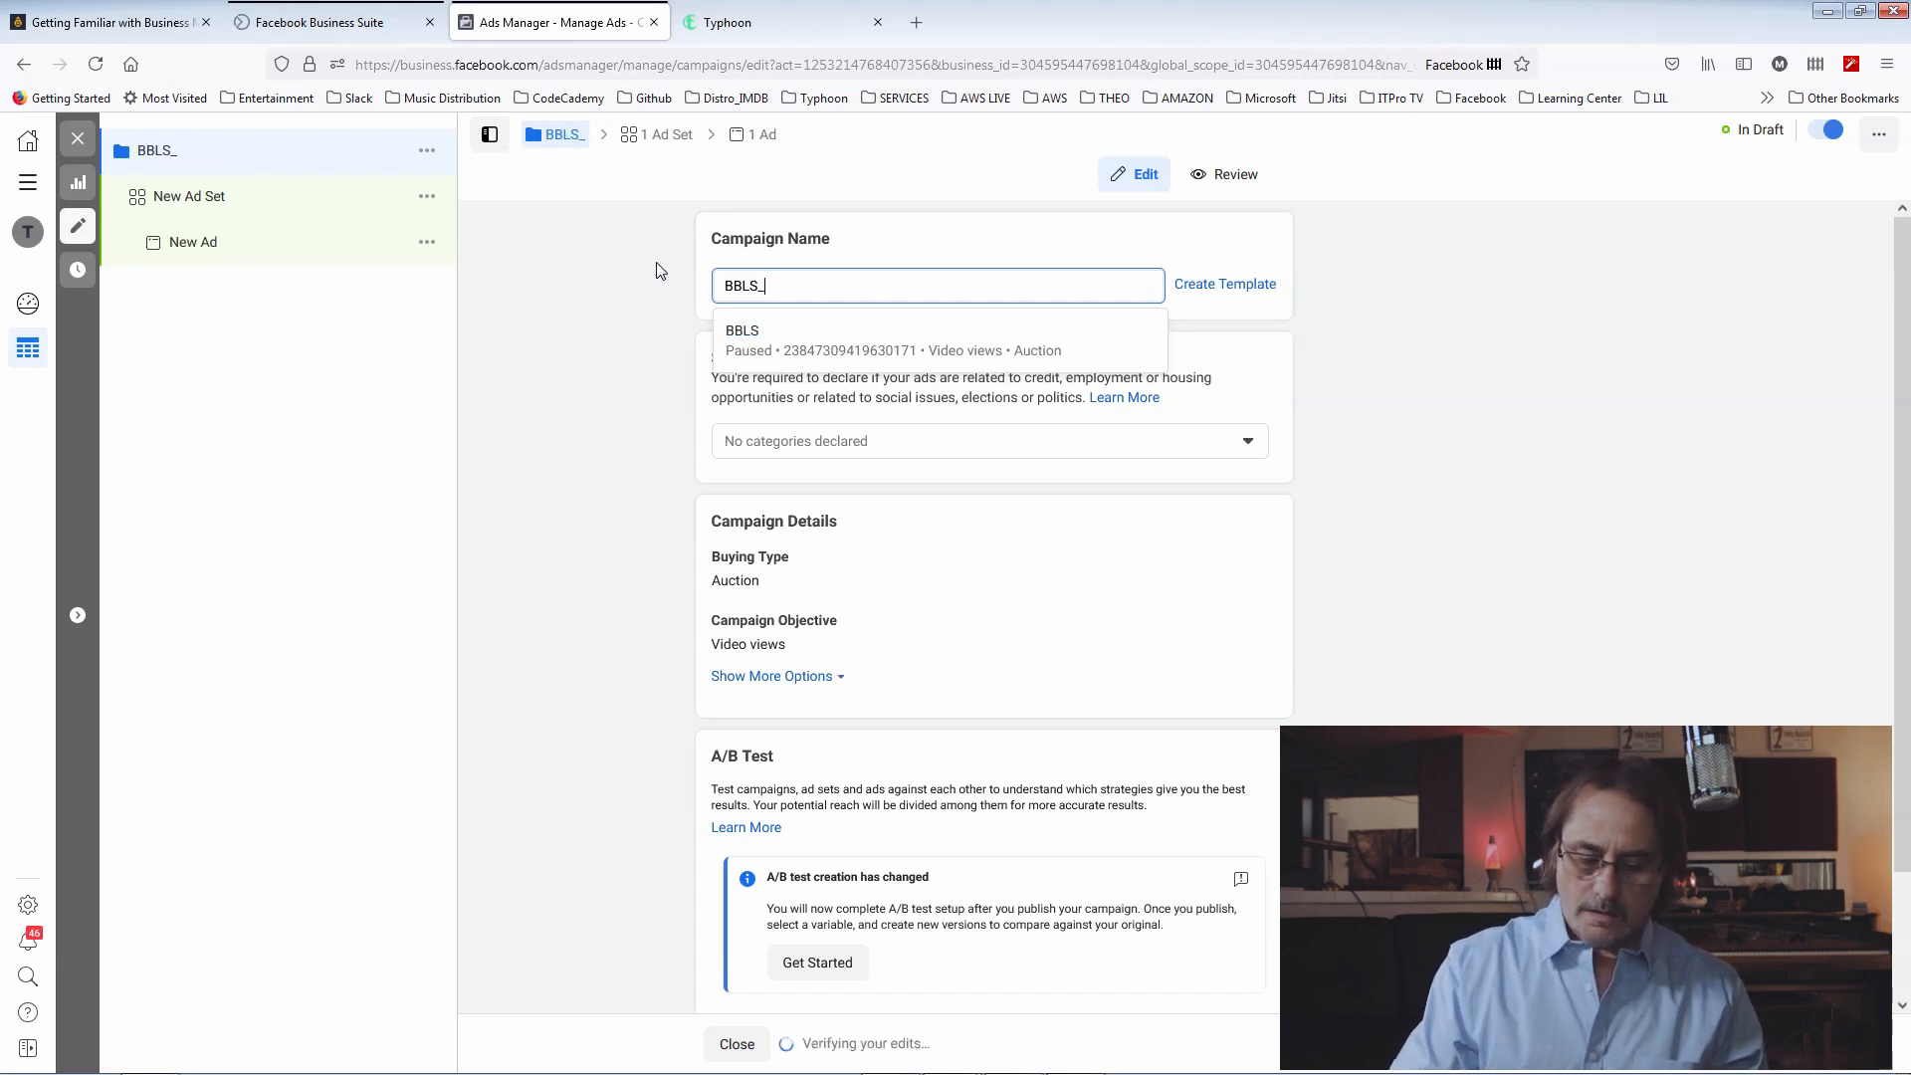
pyautogui.write('on Typhoon')
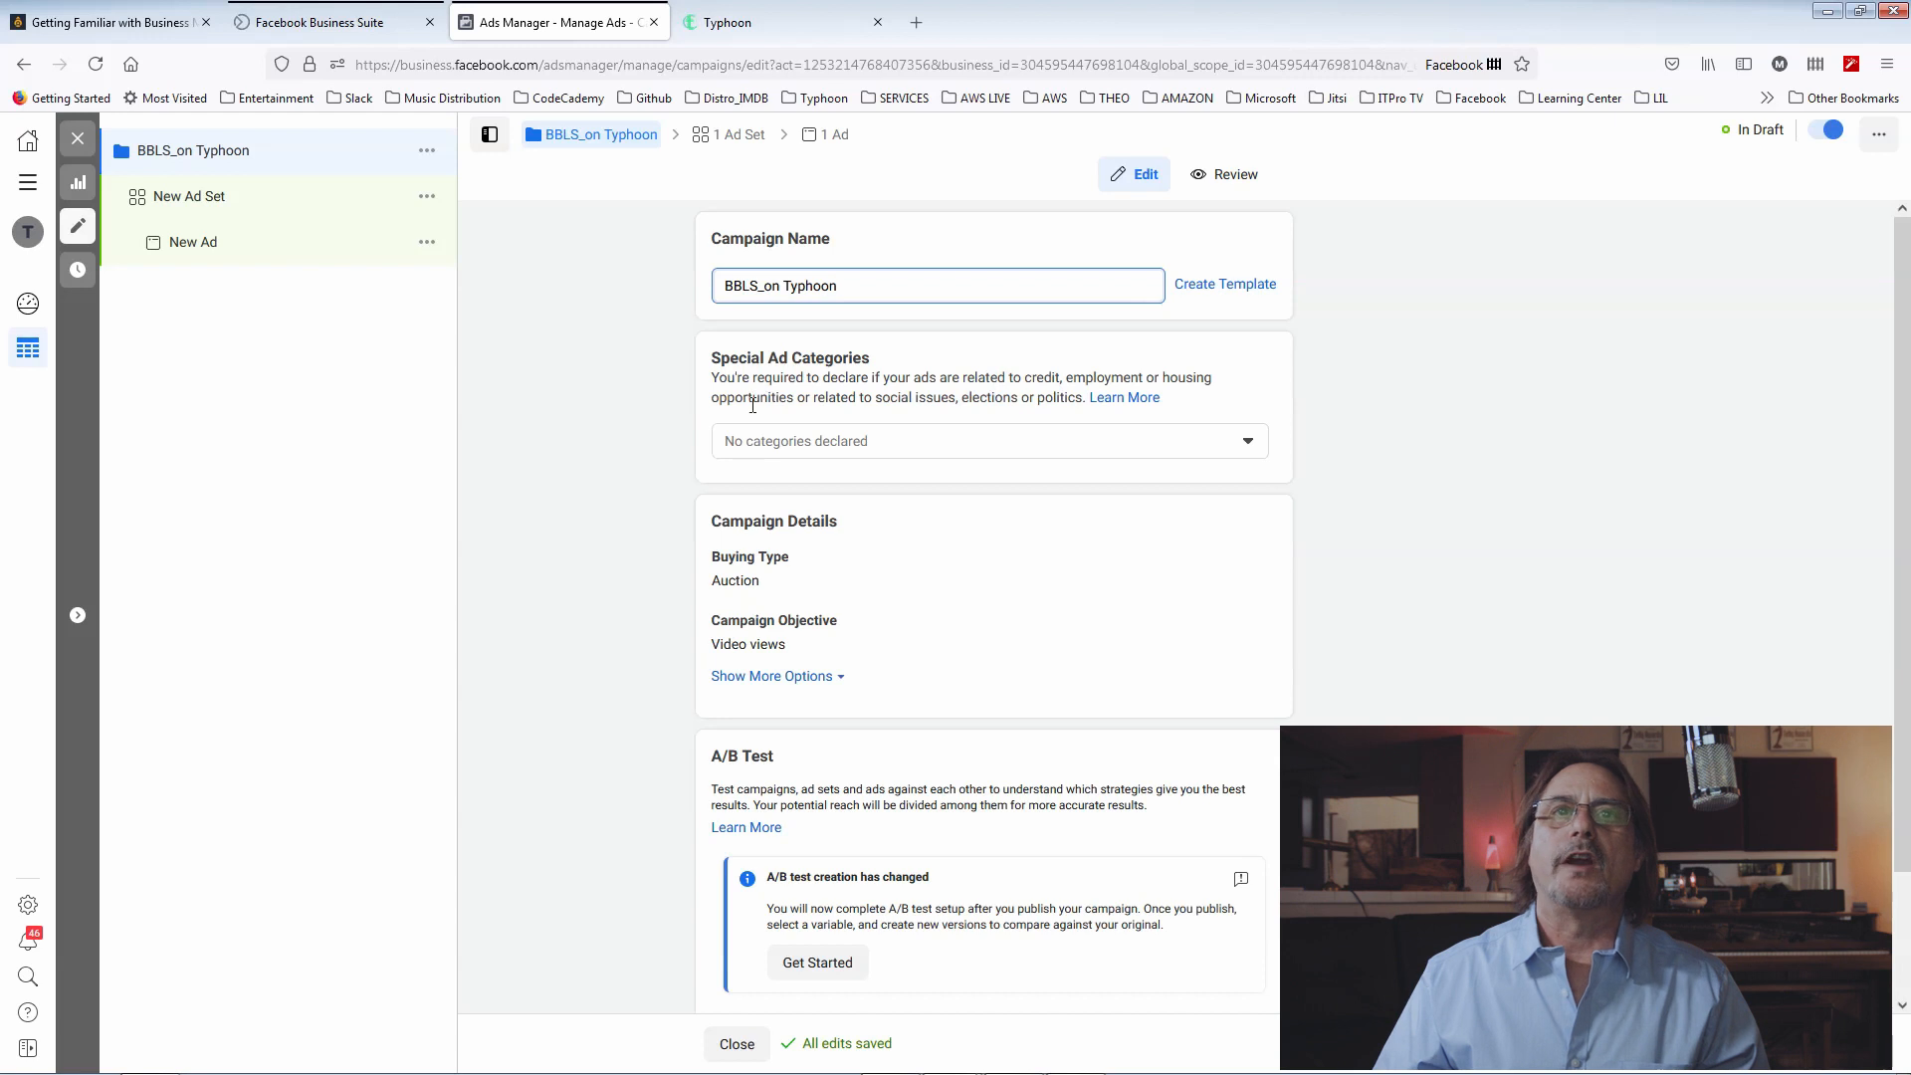
pyautogui.scroll(-2, 1481, 454)
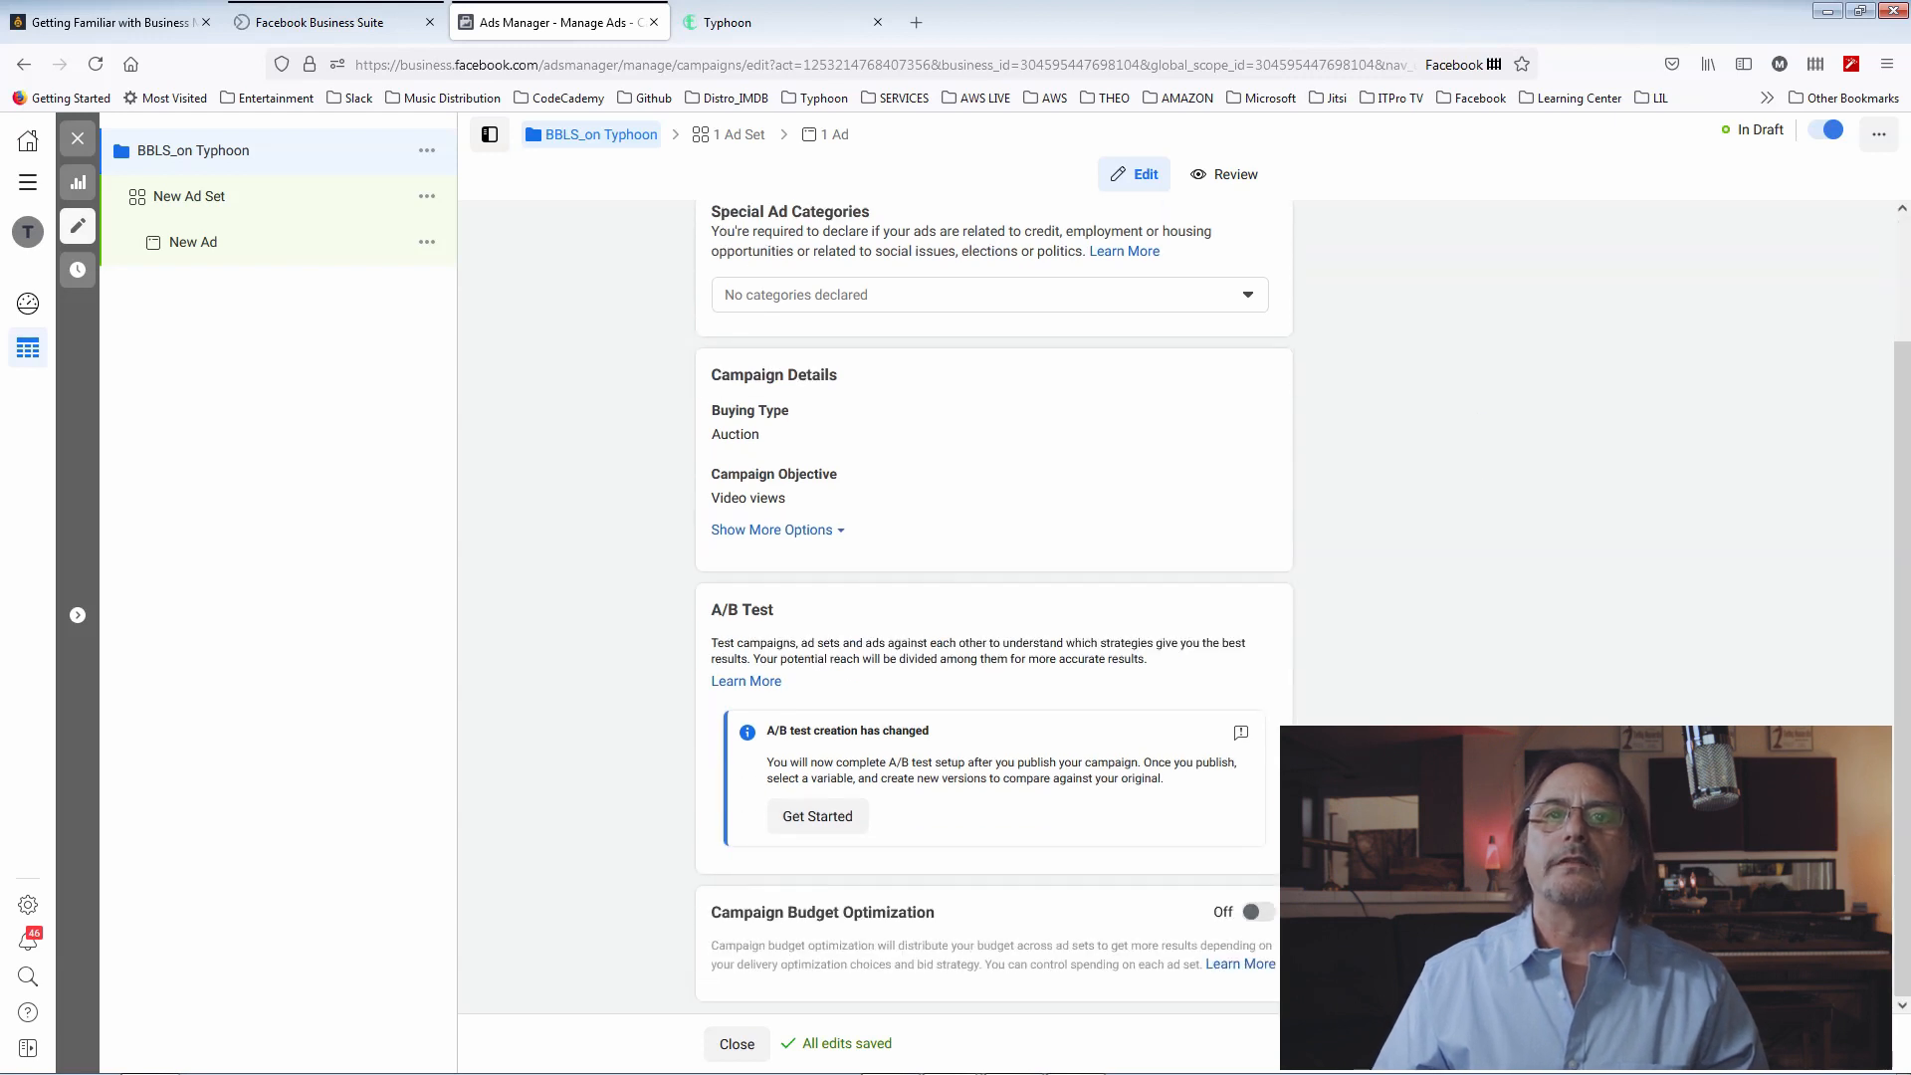
pyautogui.click(1630, 1051)
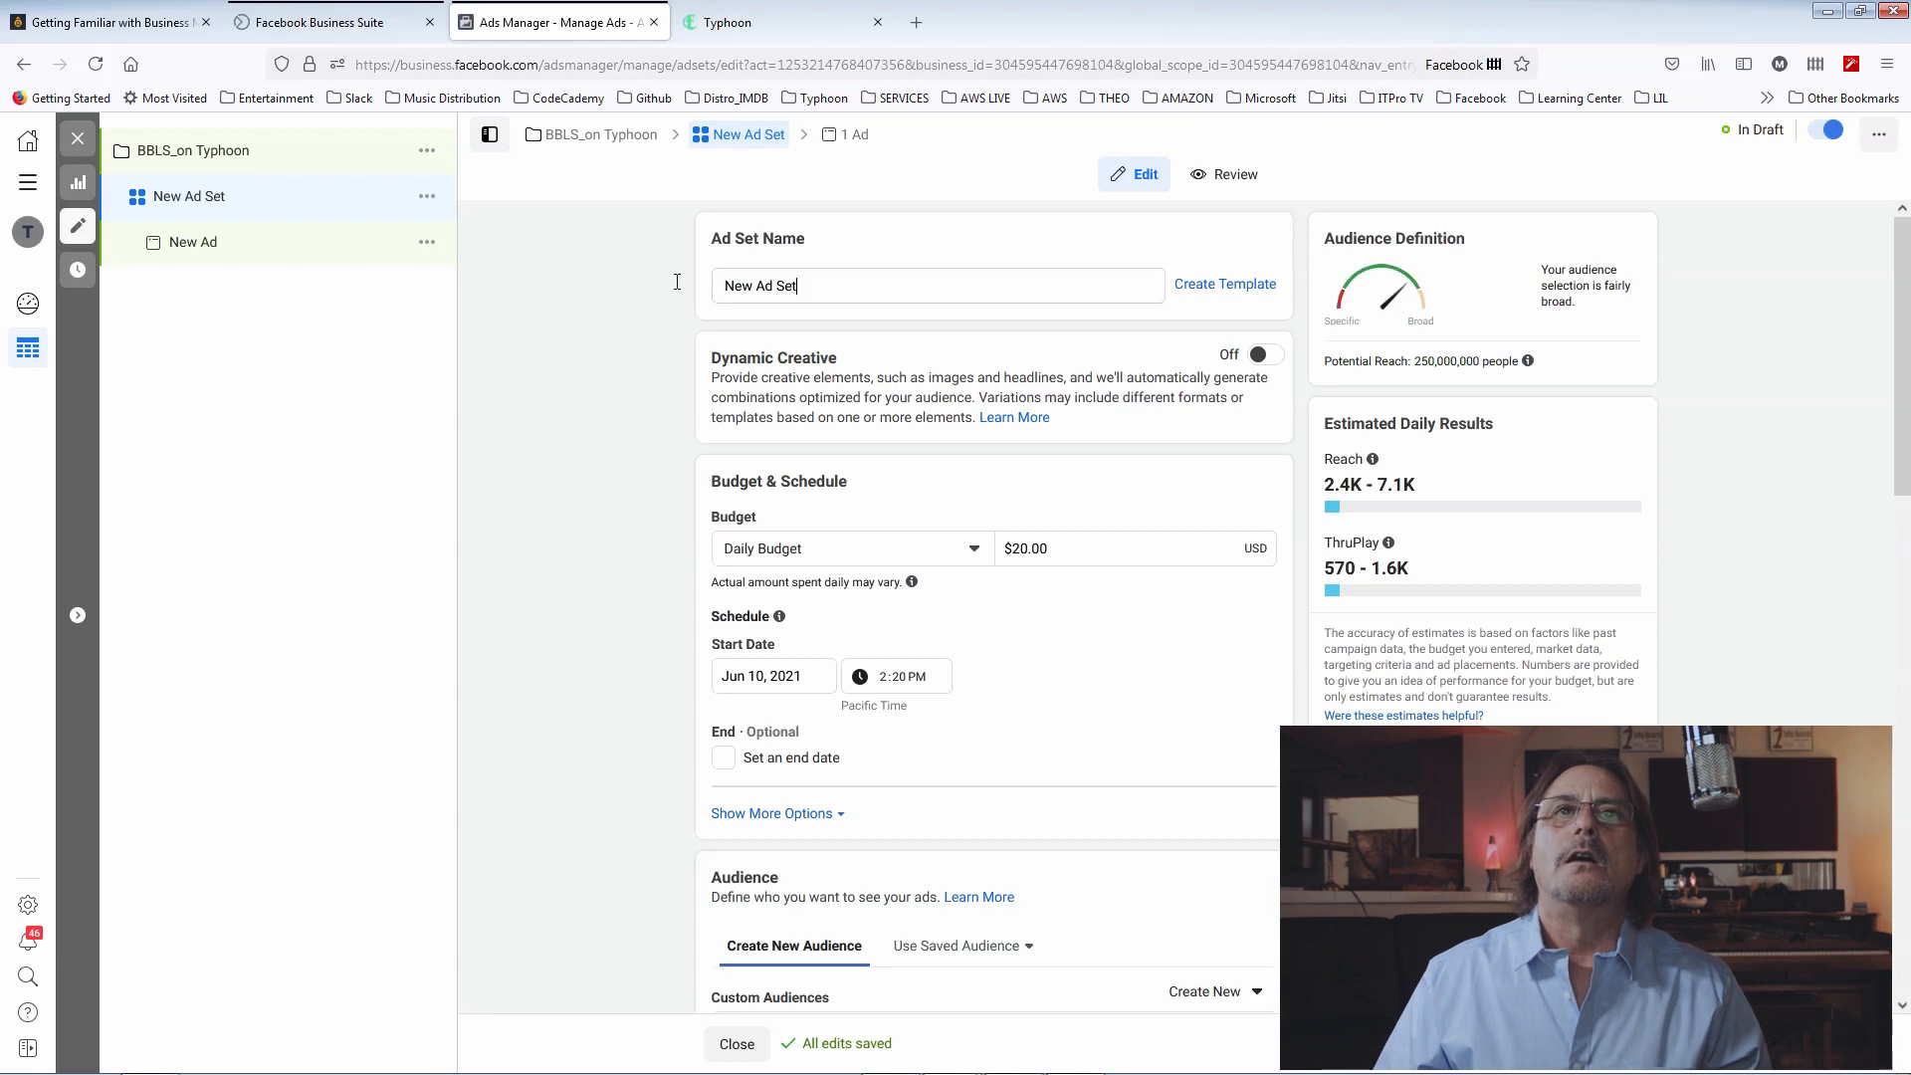
# Rename the ad set as BBLS_On Typhoon and look over its budget, schedule and audience settings
pyautogui.tripleClick(840, 290)
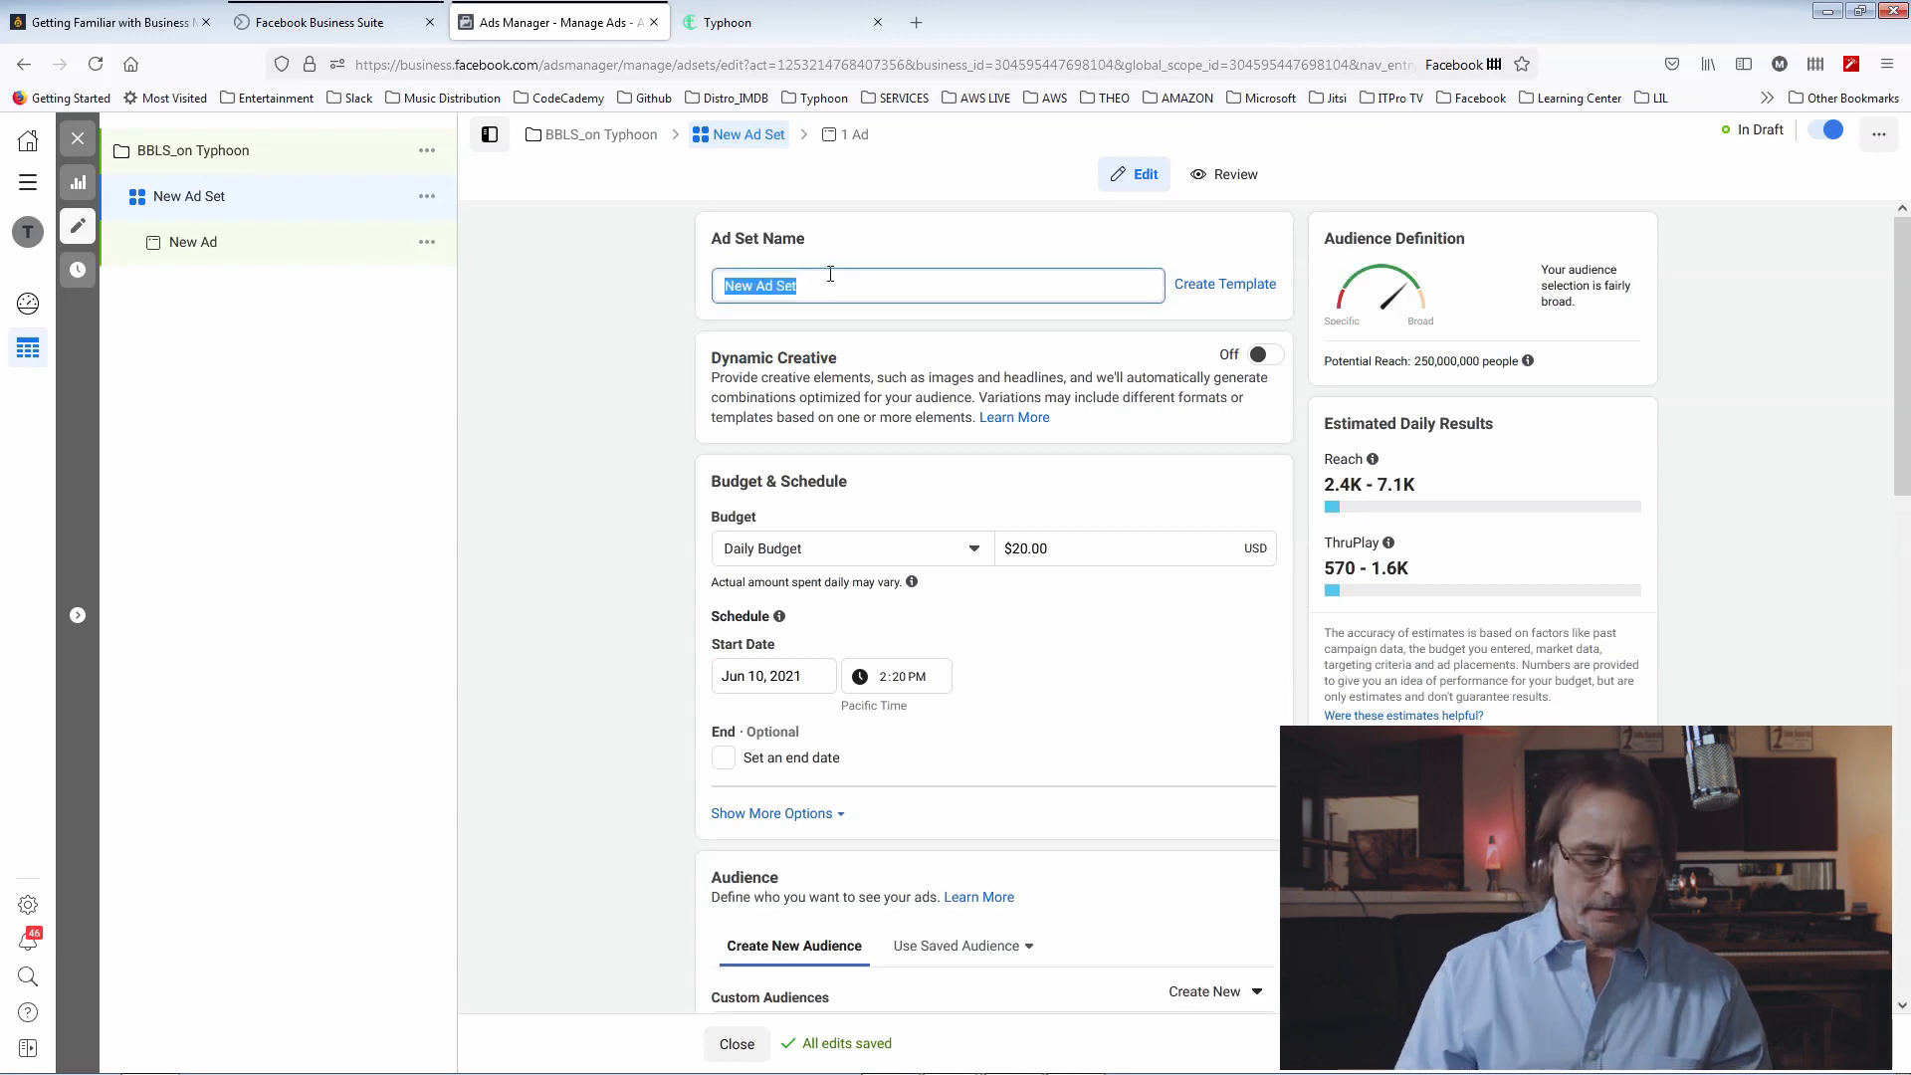
pyautogui.write('BB')
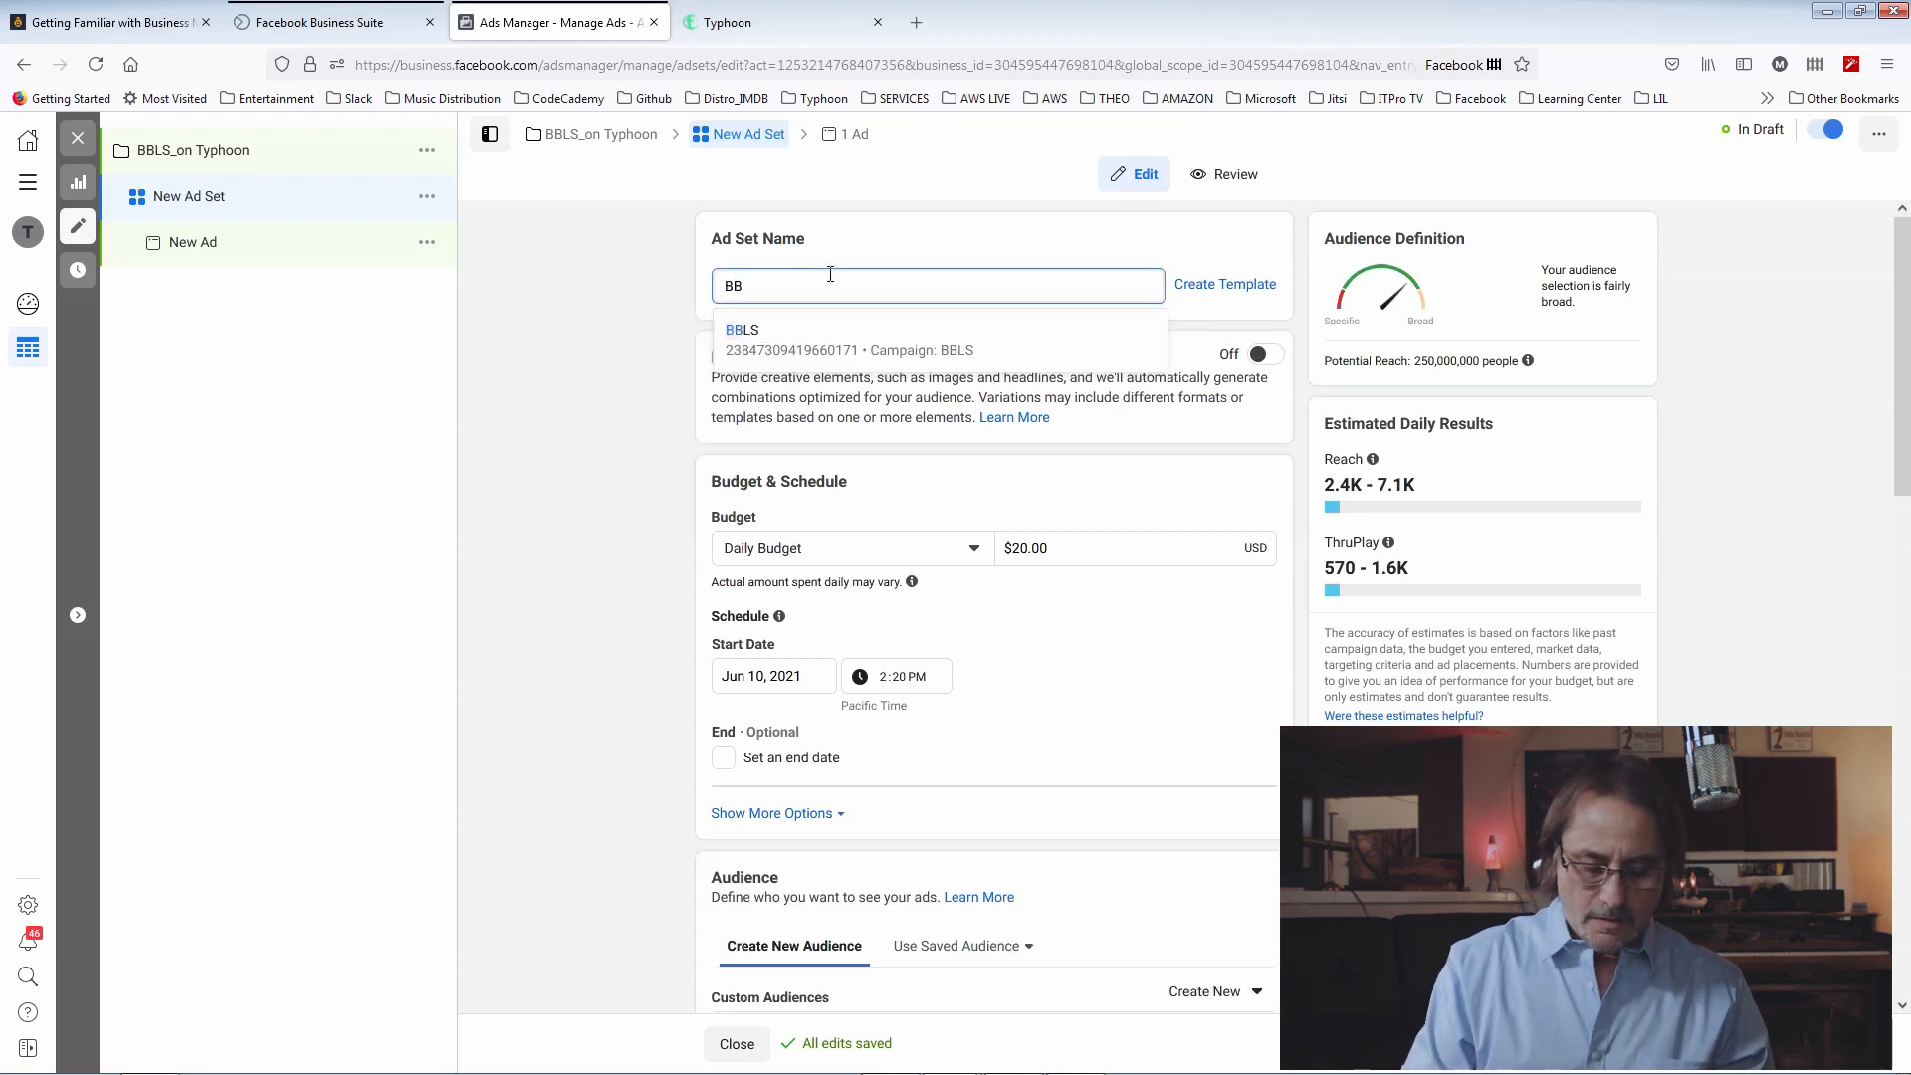
pyautogui.write('LS_On Typhoon')
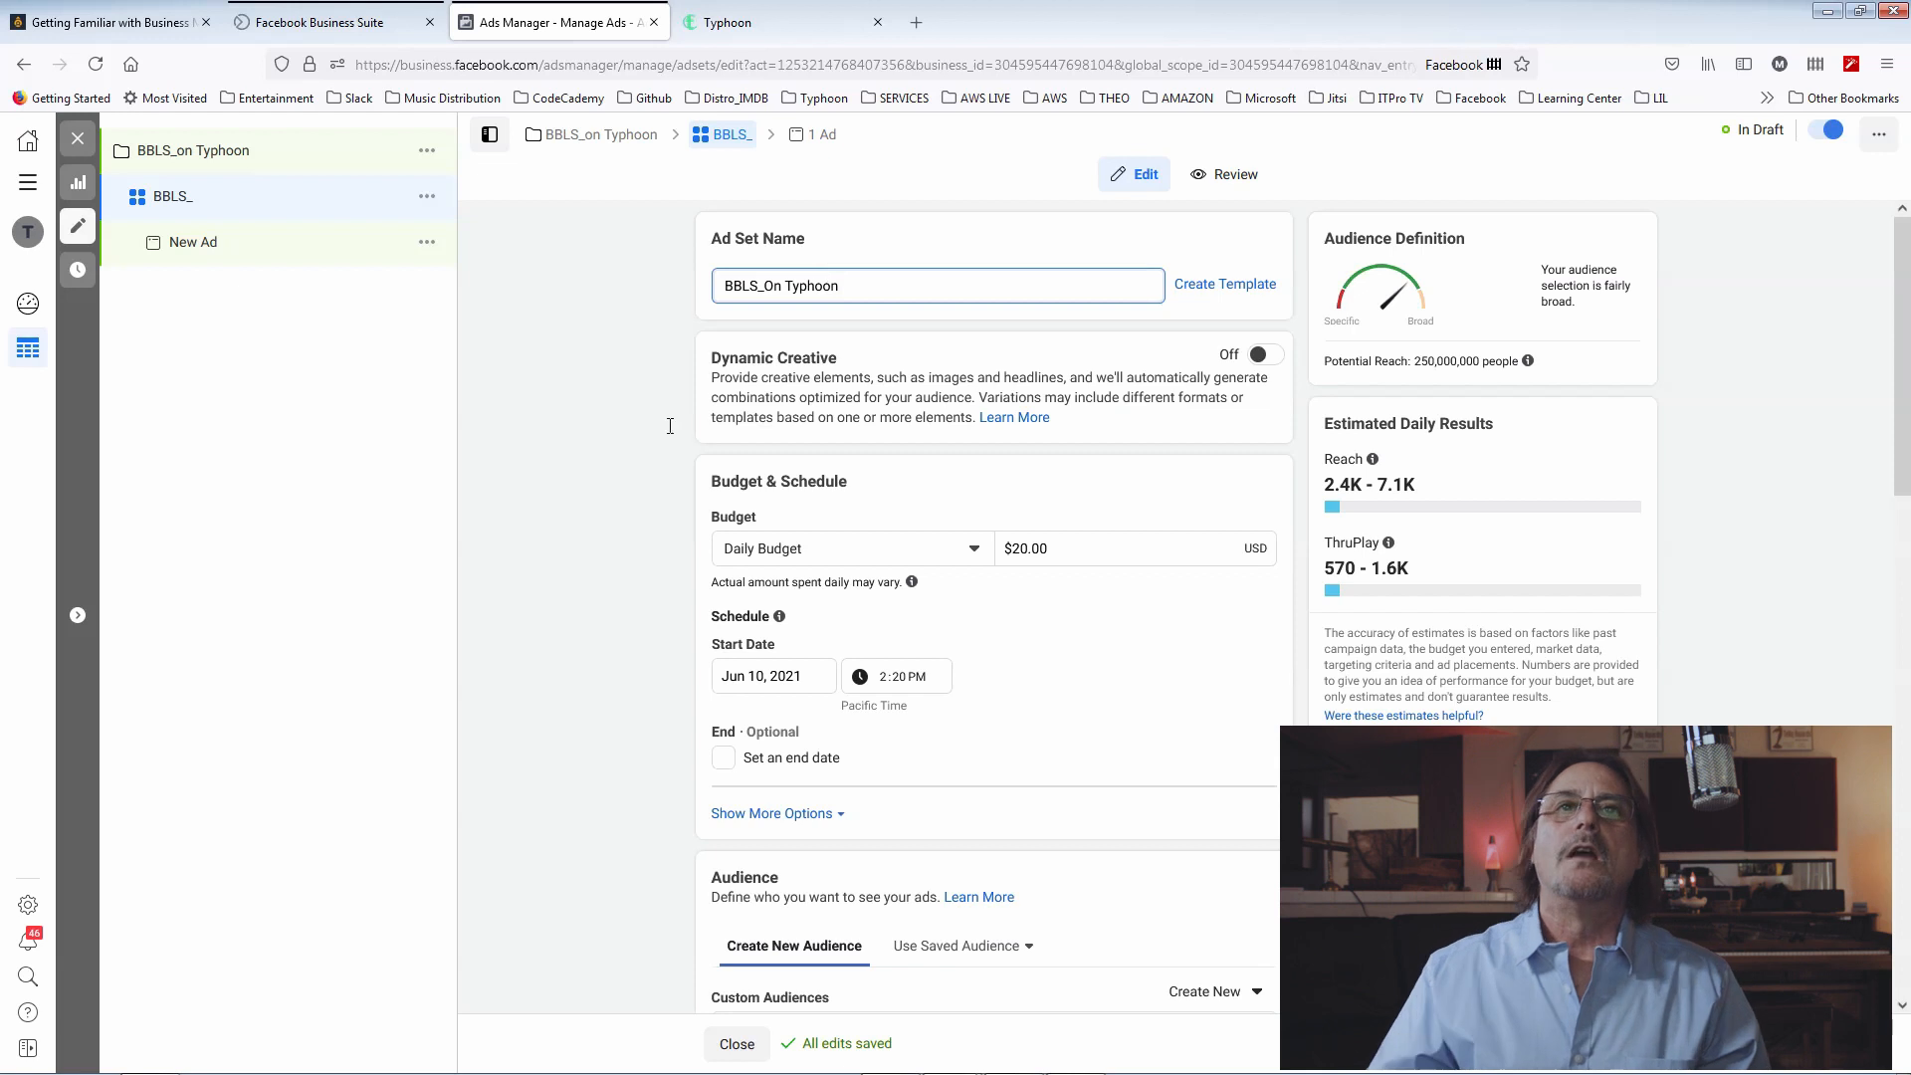
pyautogui.scroll(-3, 1071, 592)
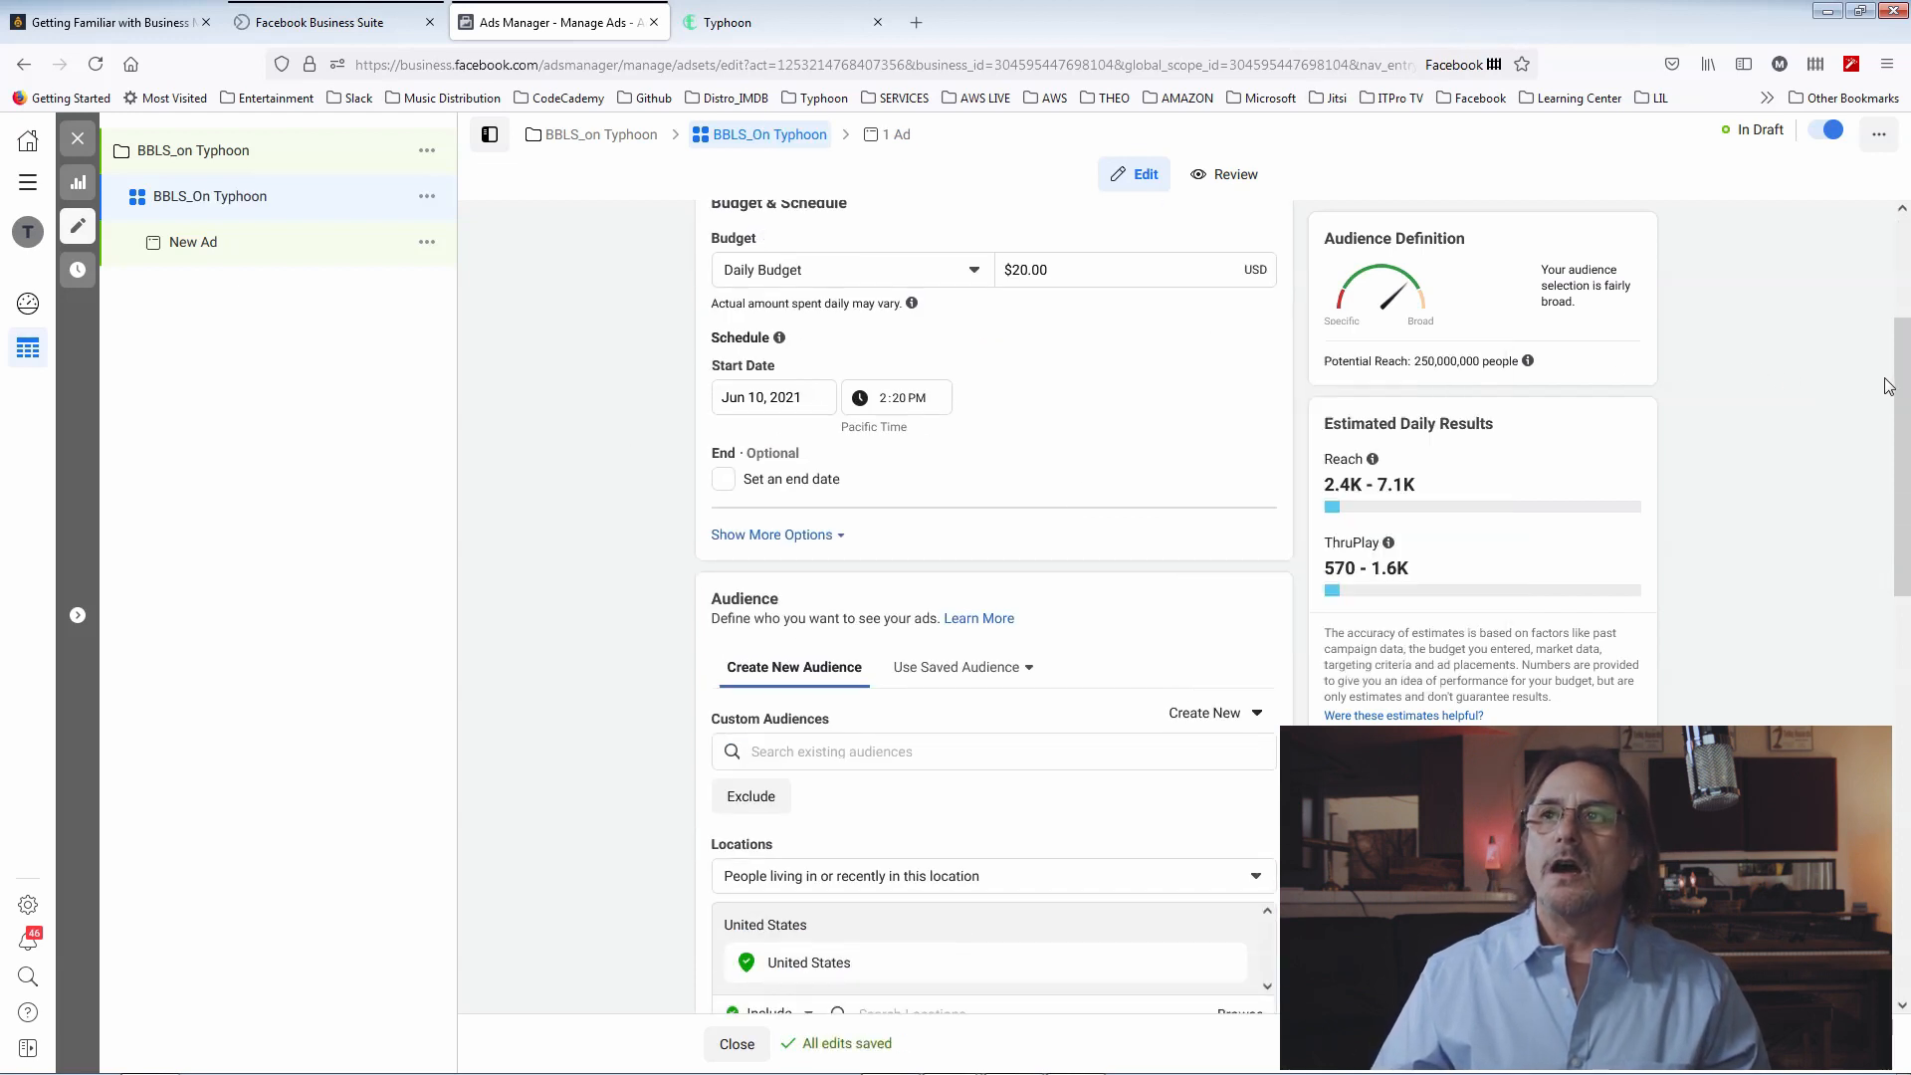
pyautogui.scroll(2, 1412, 396)
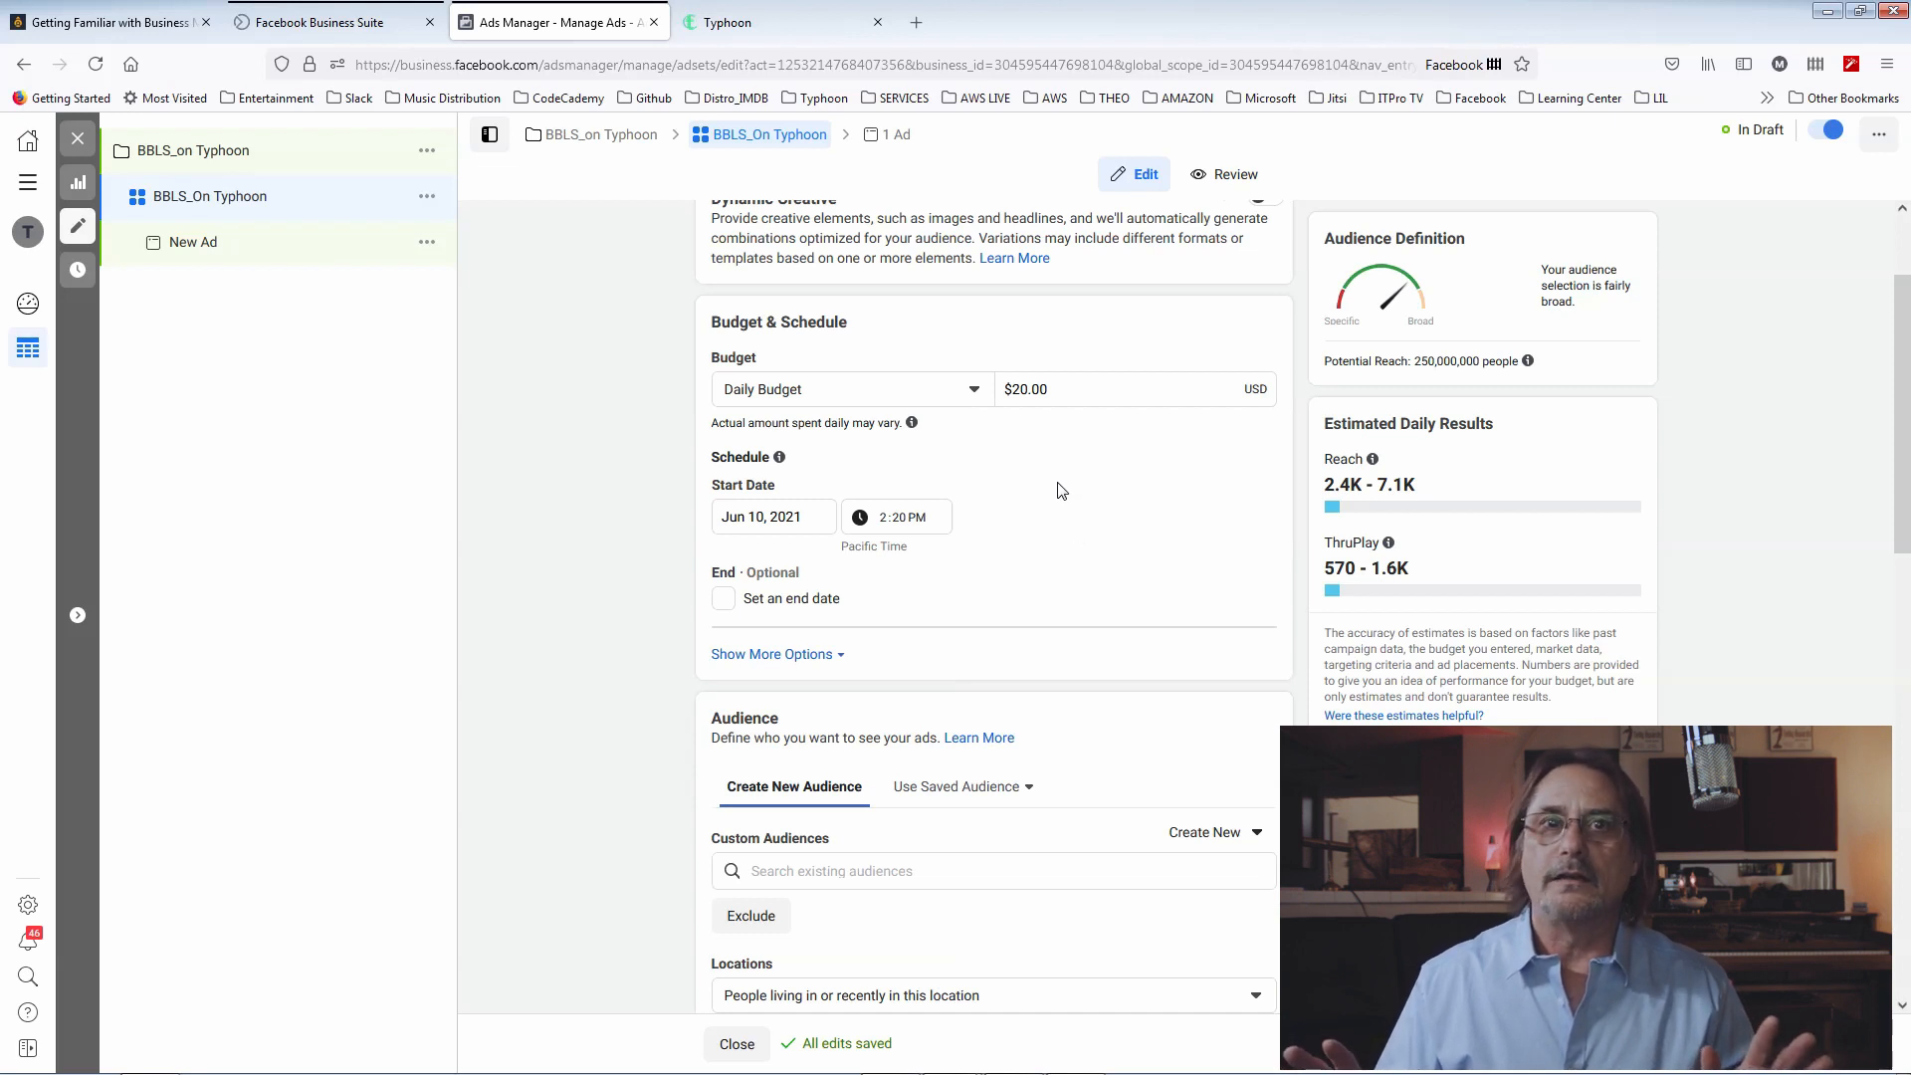
# Apply the saved audience BBLS_Movie Premiere to the ad set
pyautogui.moveTo(1902, 308); pyautogui.dragTo(1898, 431)
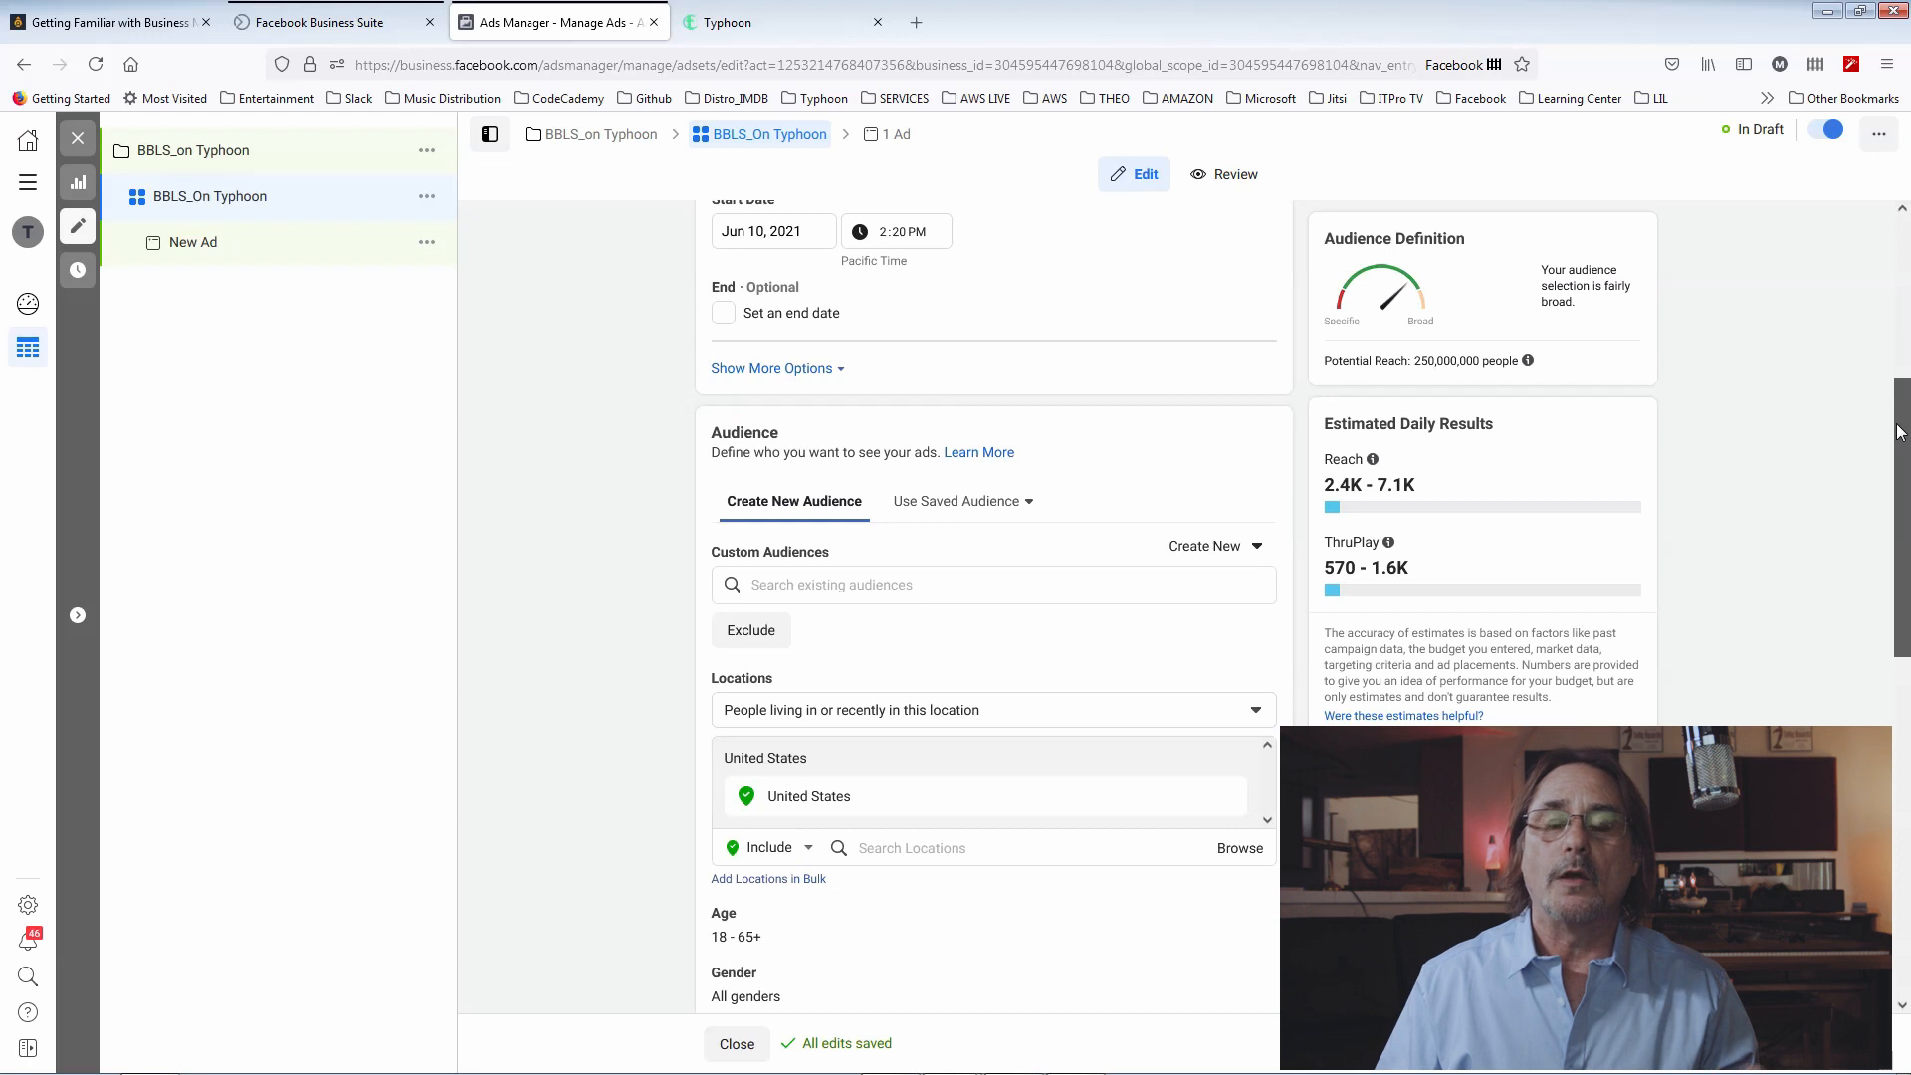
pyautogui.moveTo(1898, 431); pyautogui.dragTo(1898, 461)
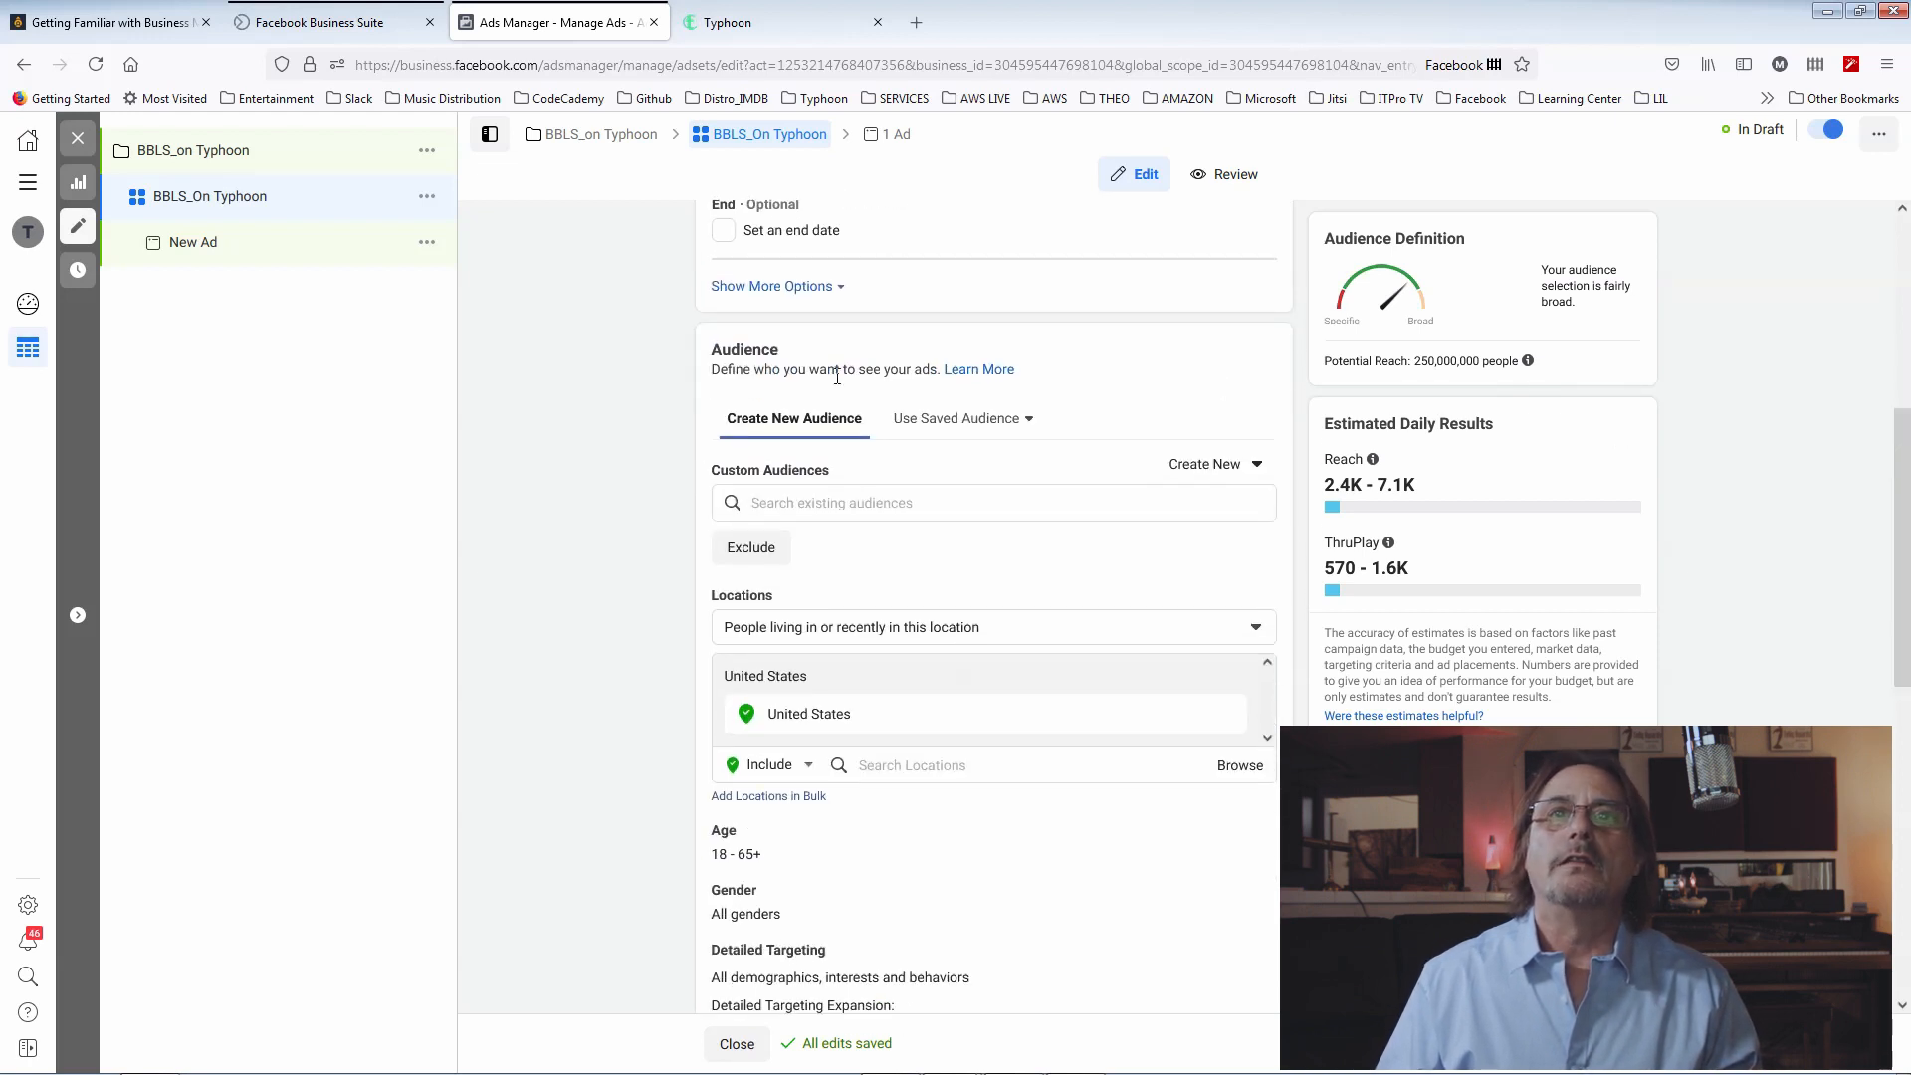
pyautogui.click(994, 423)
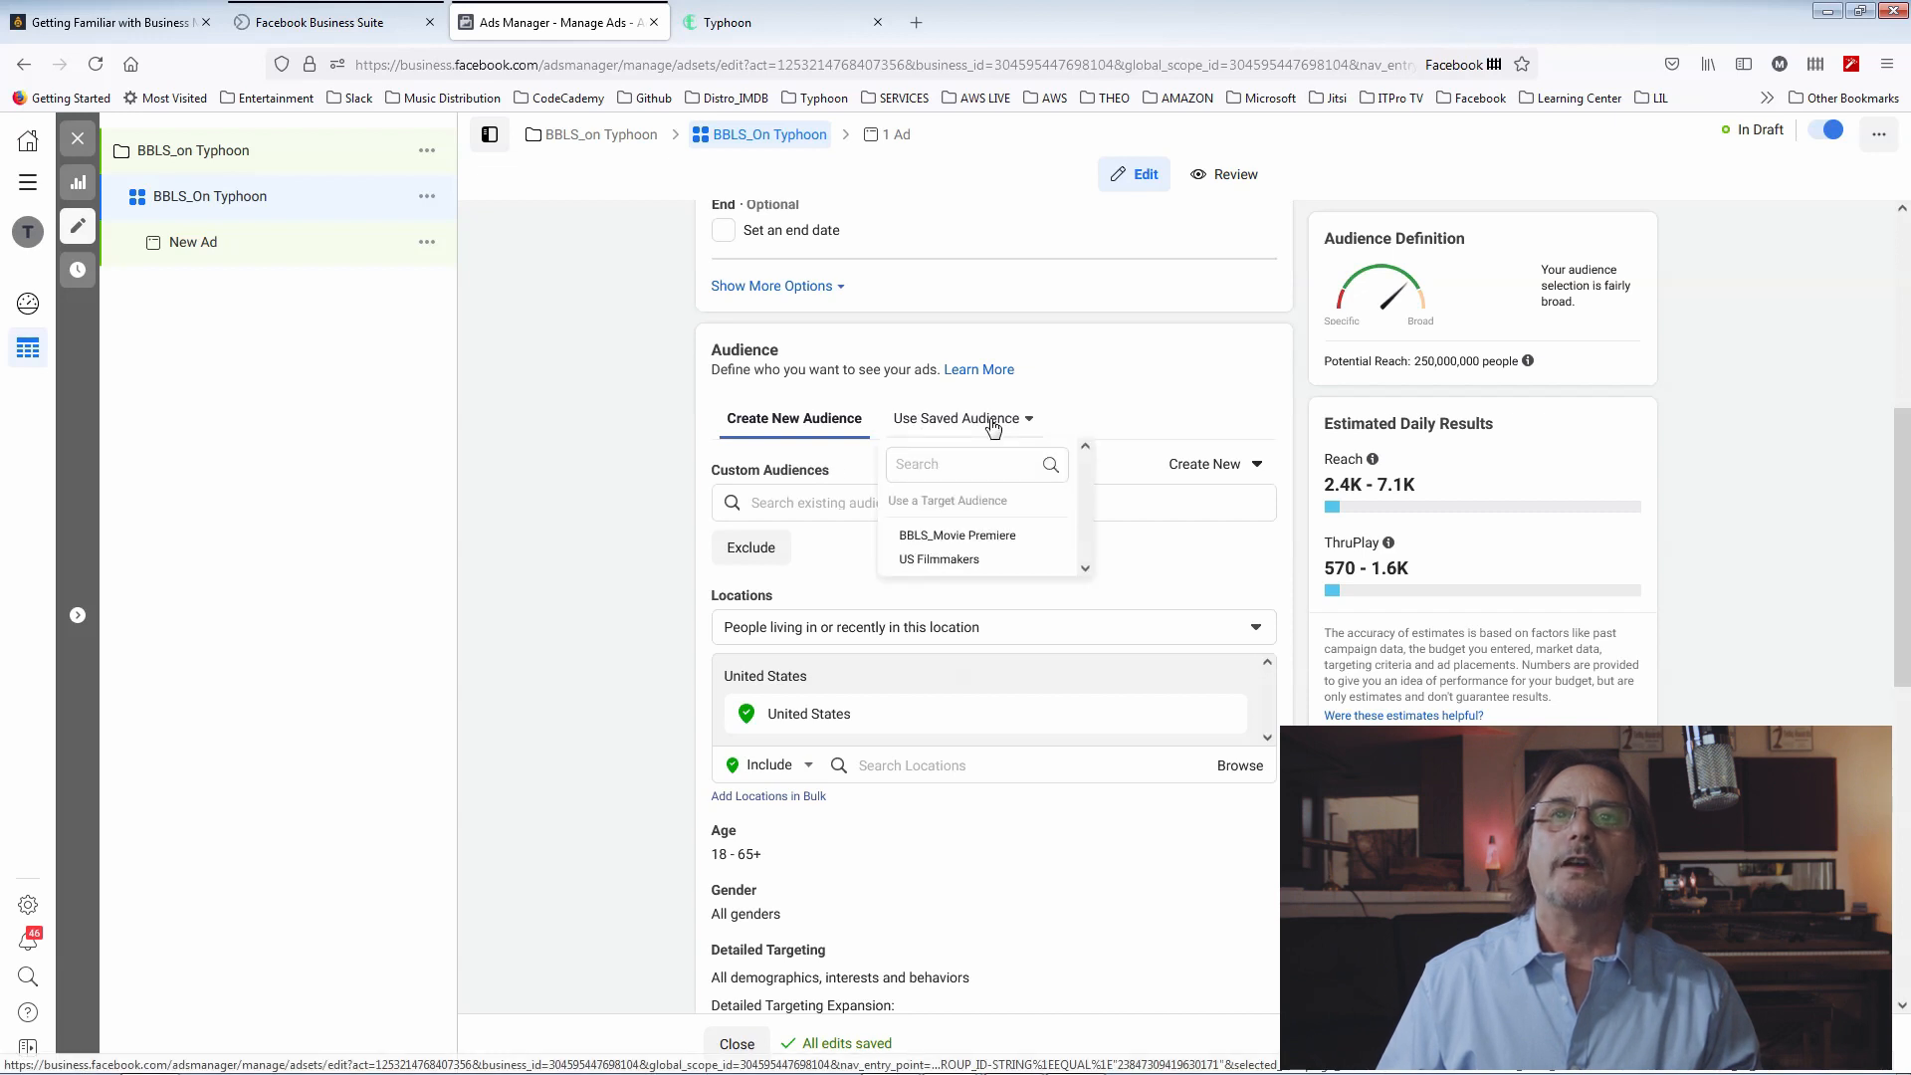
pyautogui.moveTo(960, 541)
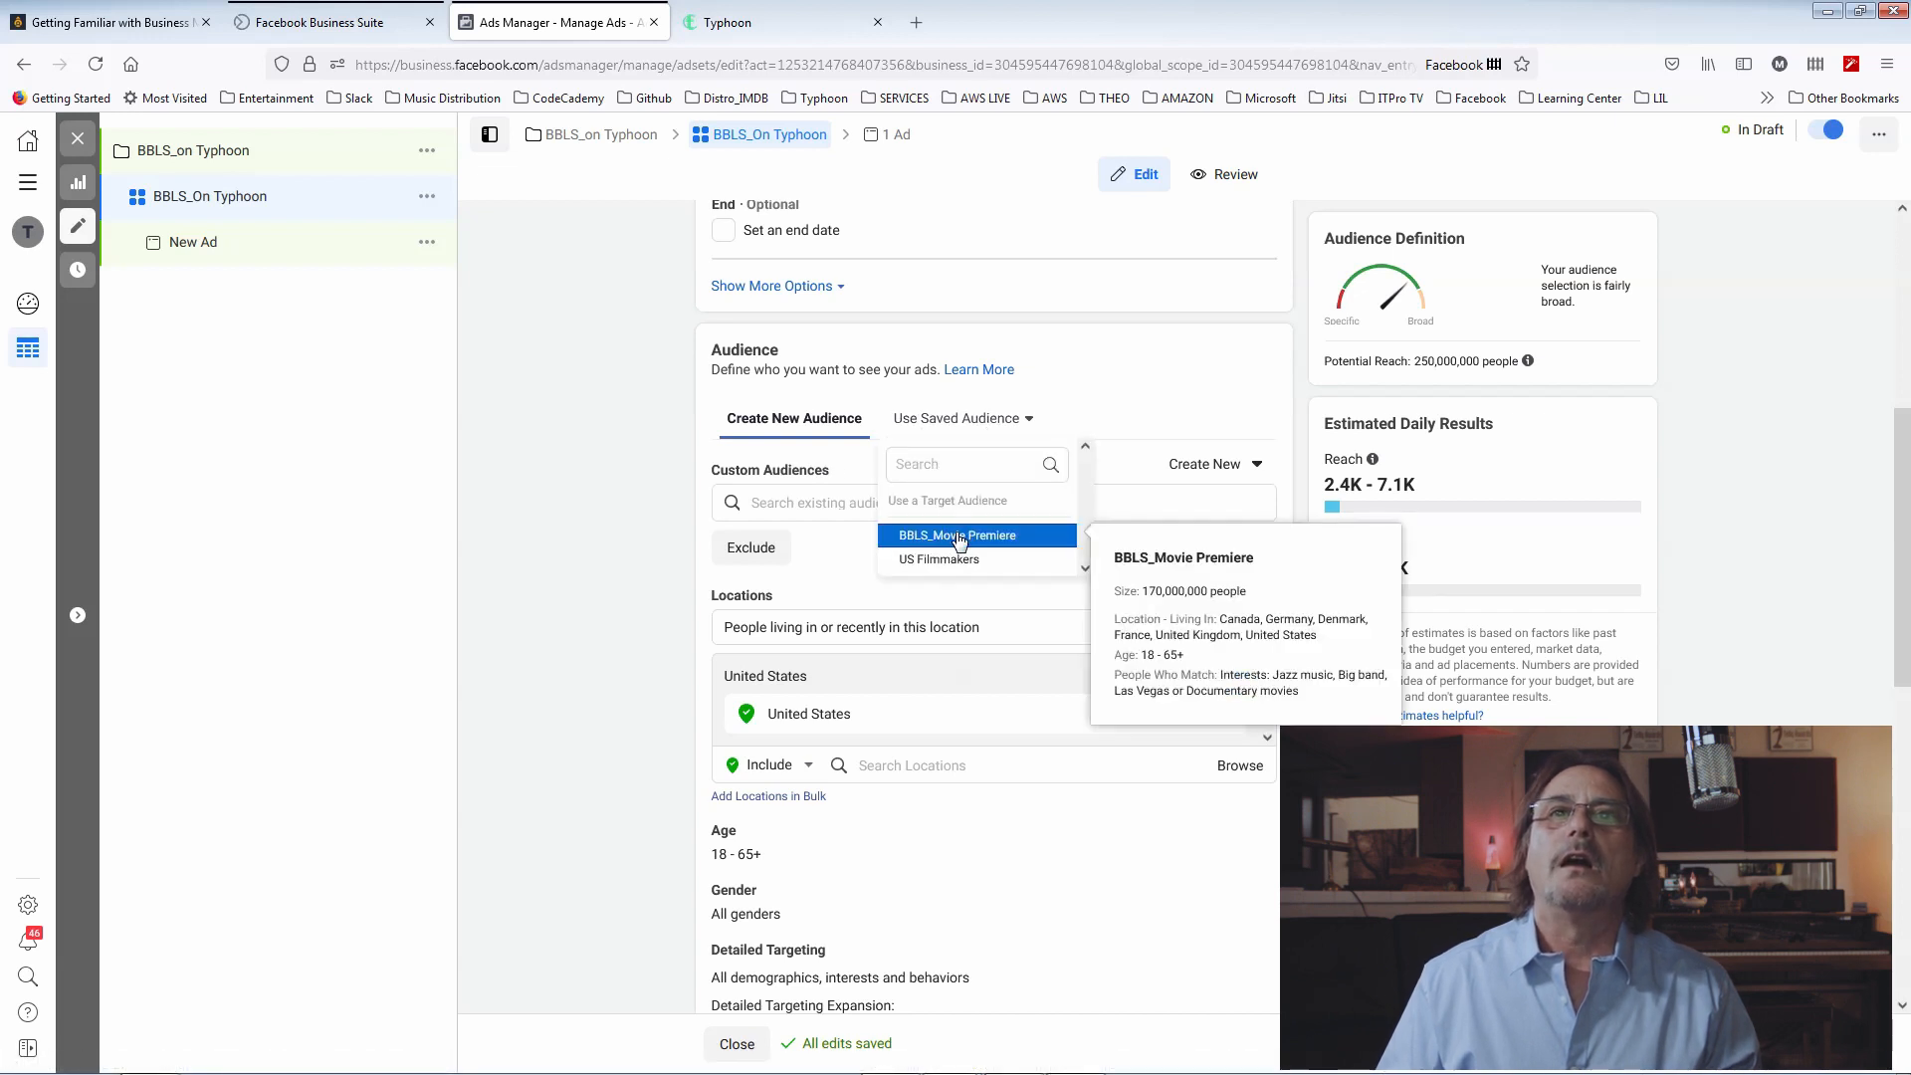
pyautogui.click(960, 538)
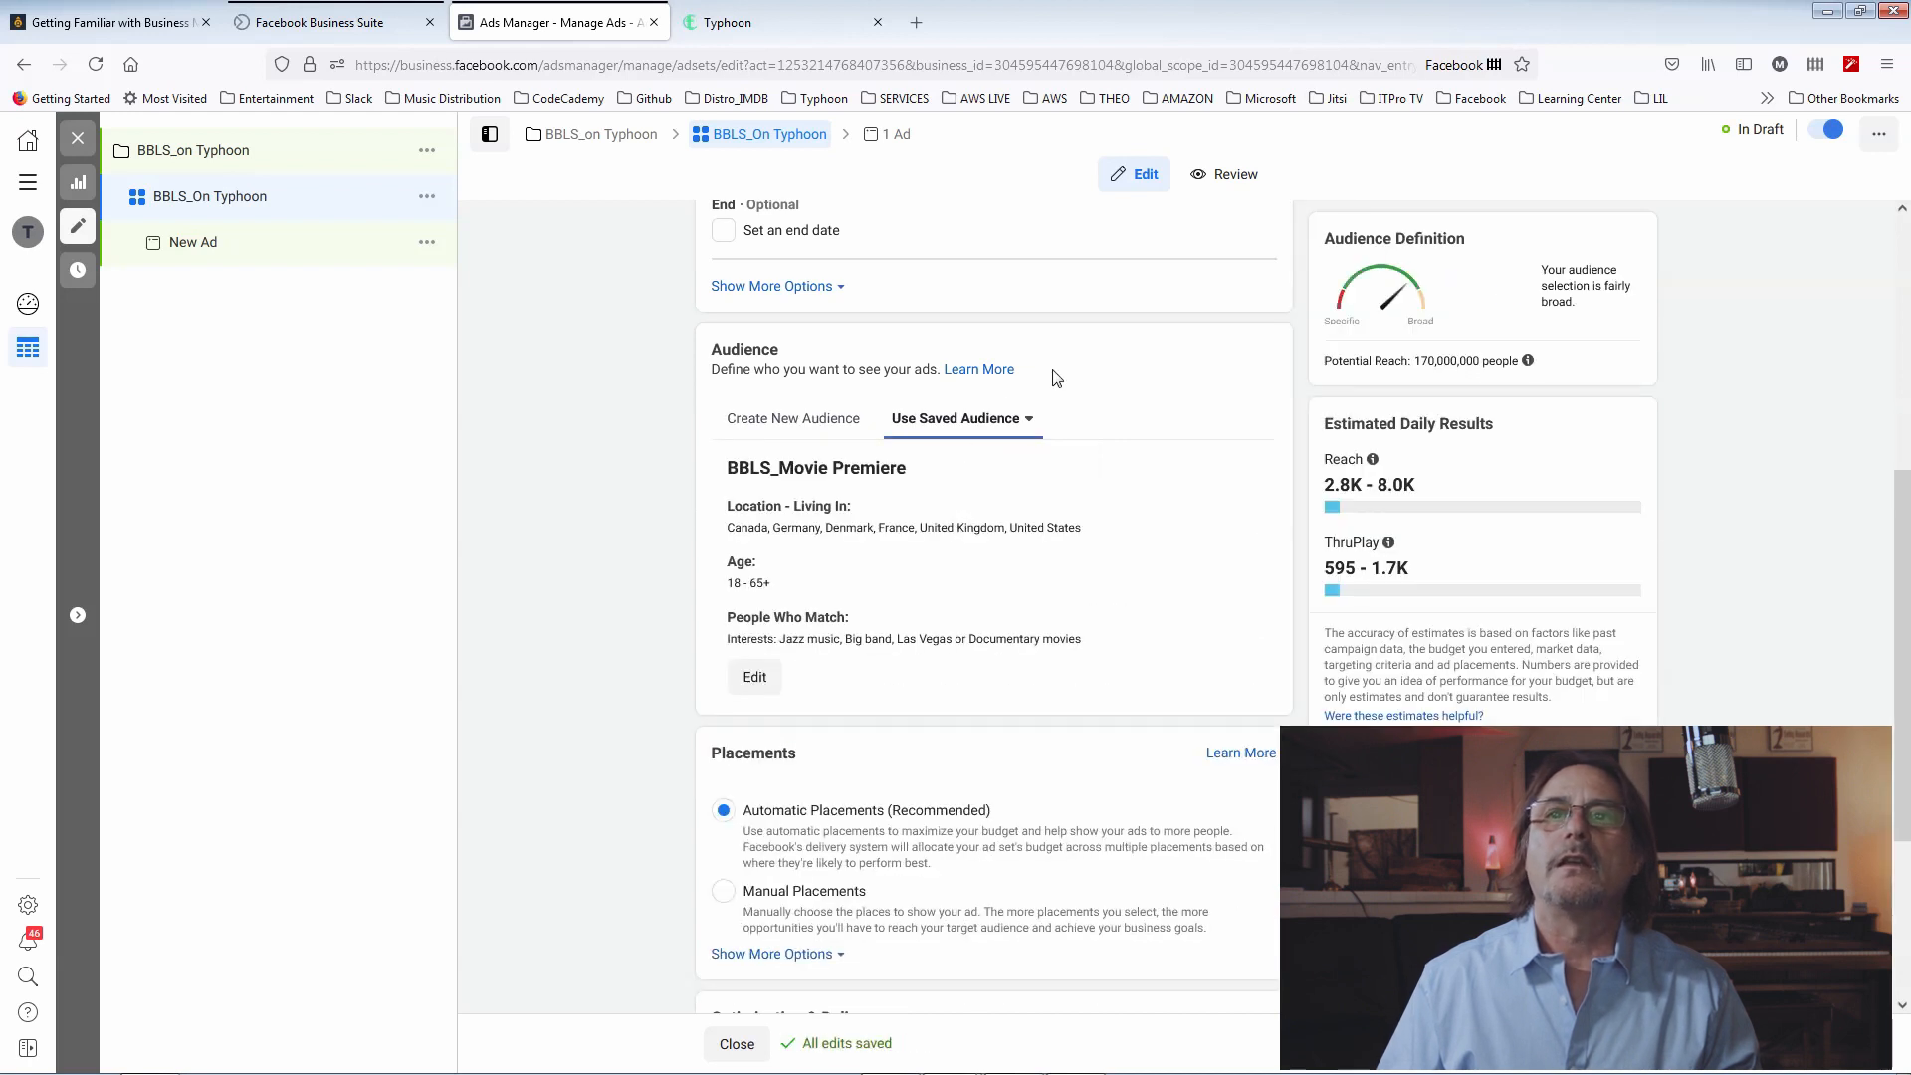
# Check the saved audience's editing options and review the ad set's placements, optimization, budget and schedule
pyautogui.click(754, 677)
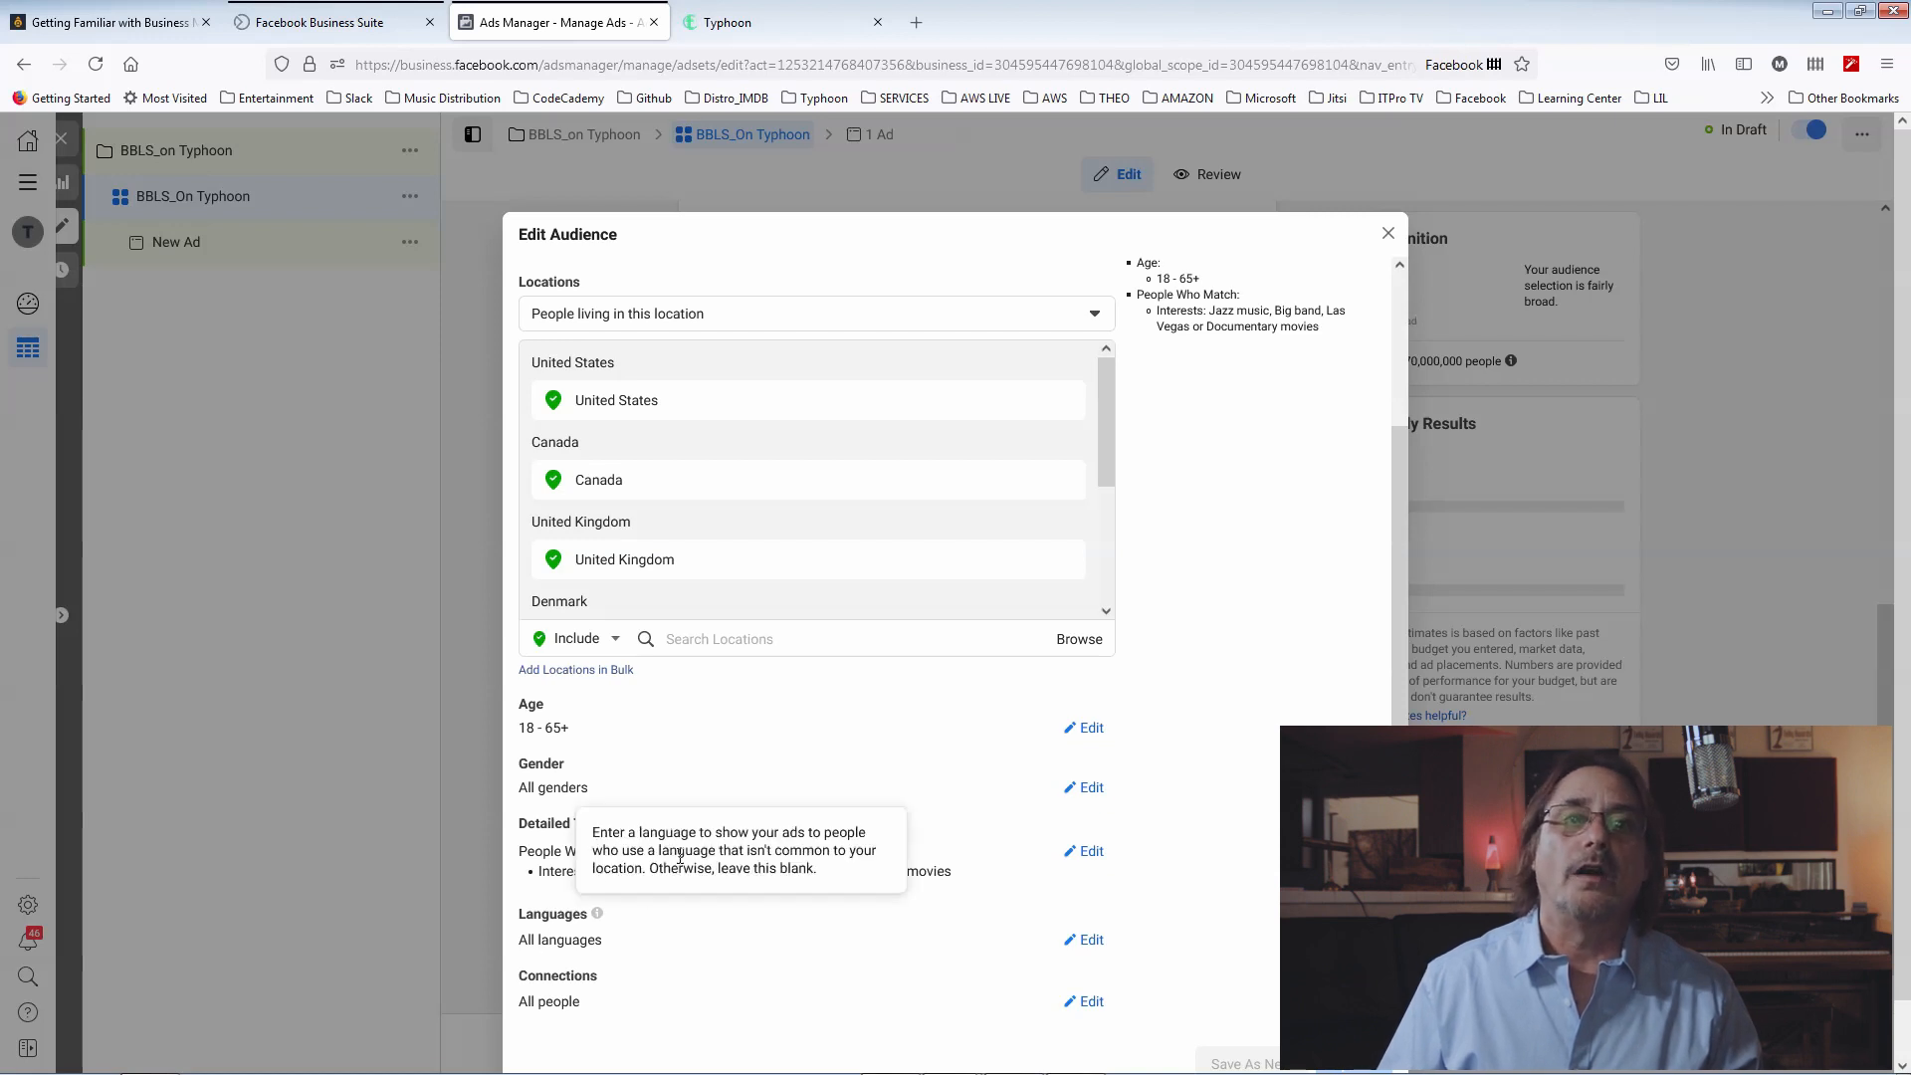
pyautogui.click(1389, 235)
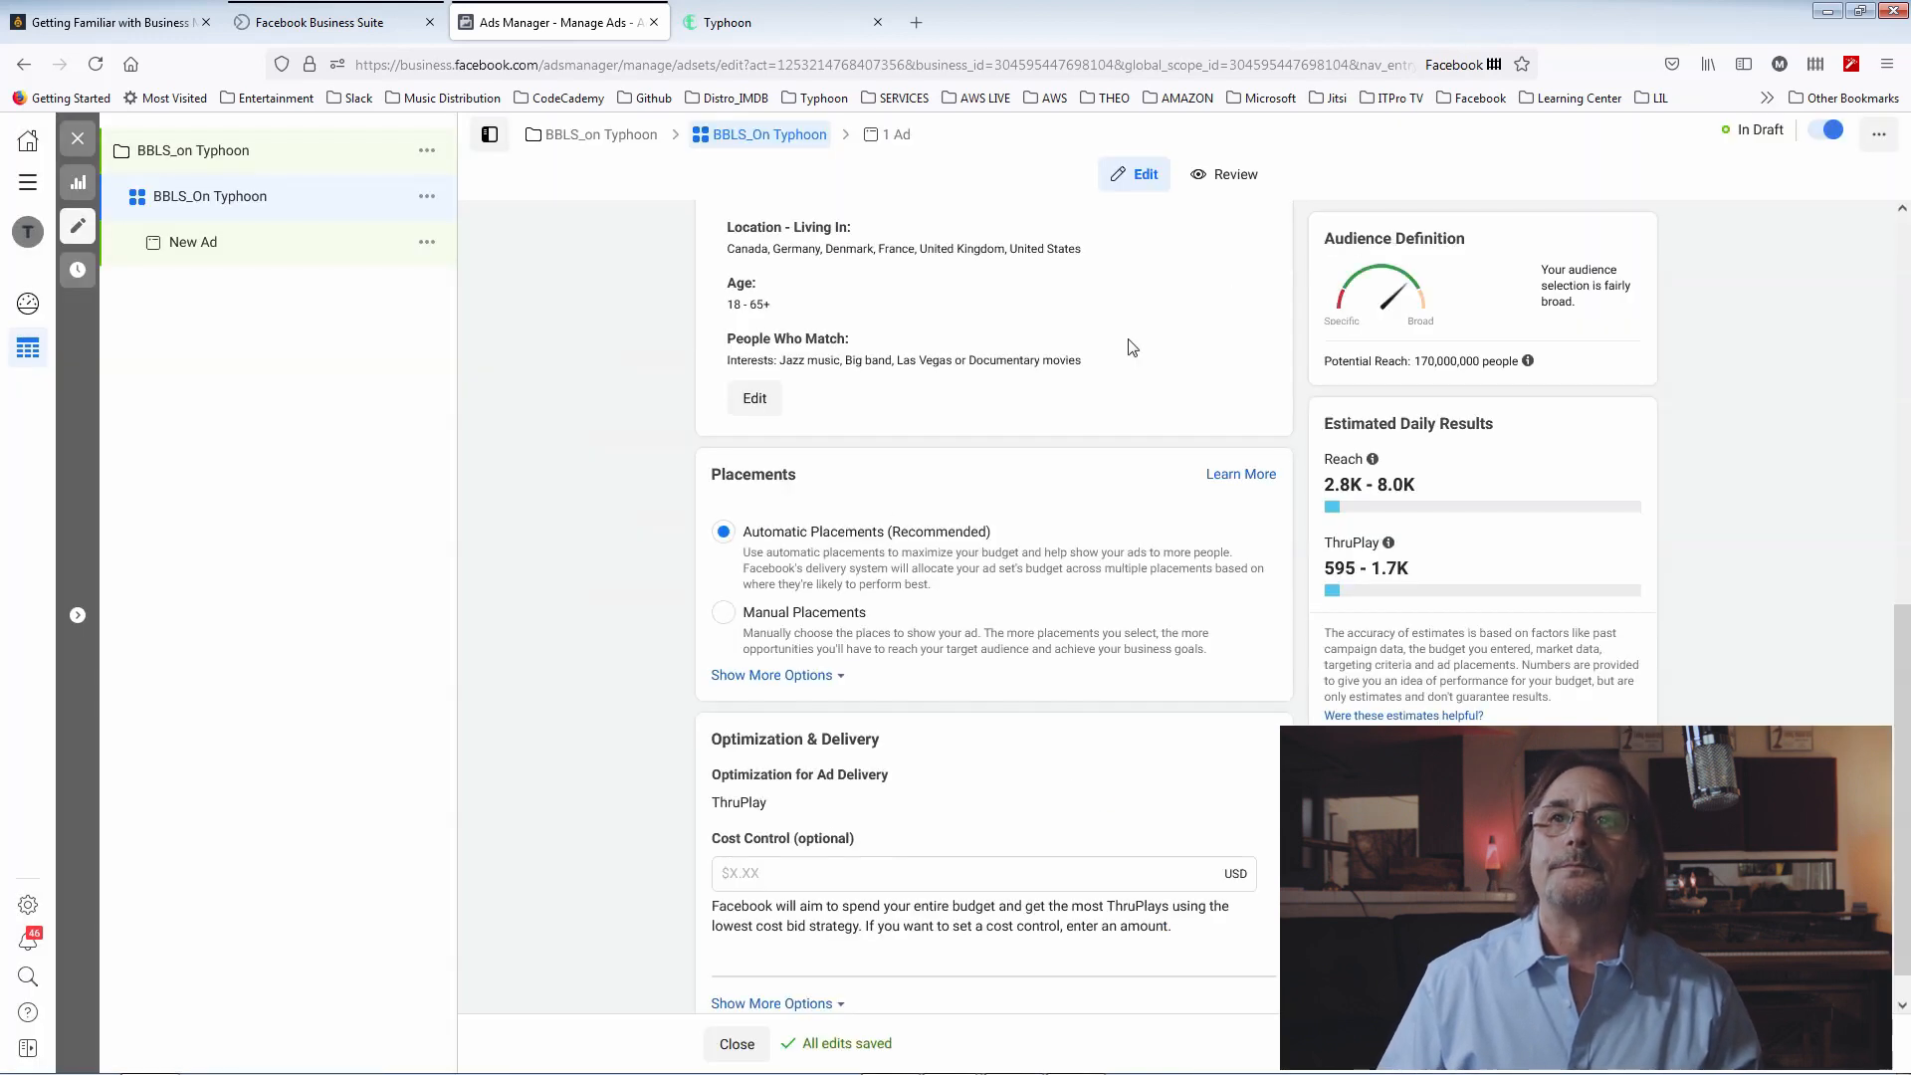
pyautogui.scroll(-1, 1035, 430)
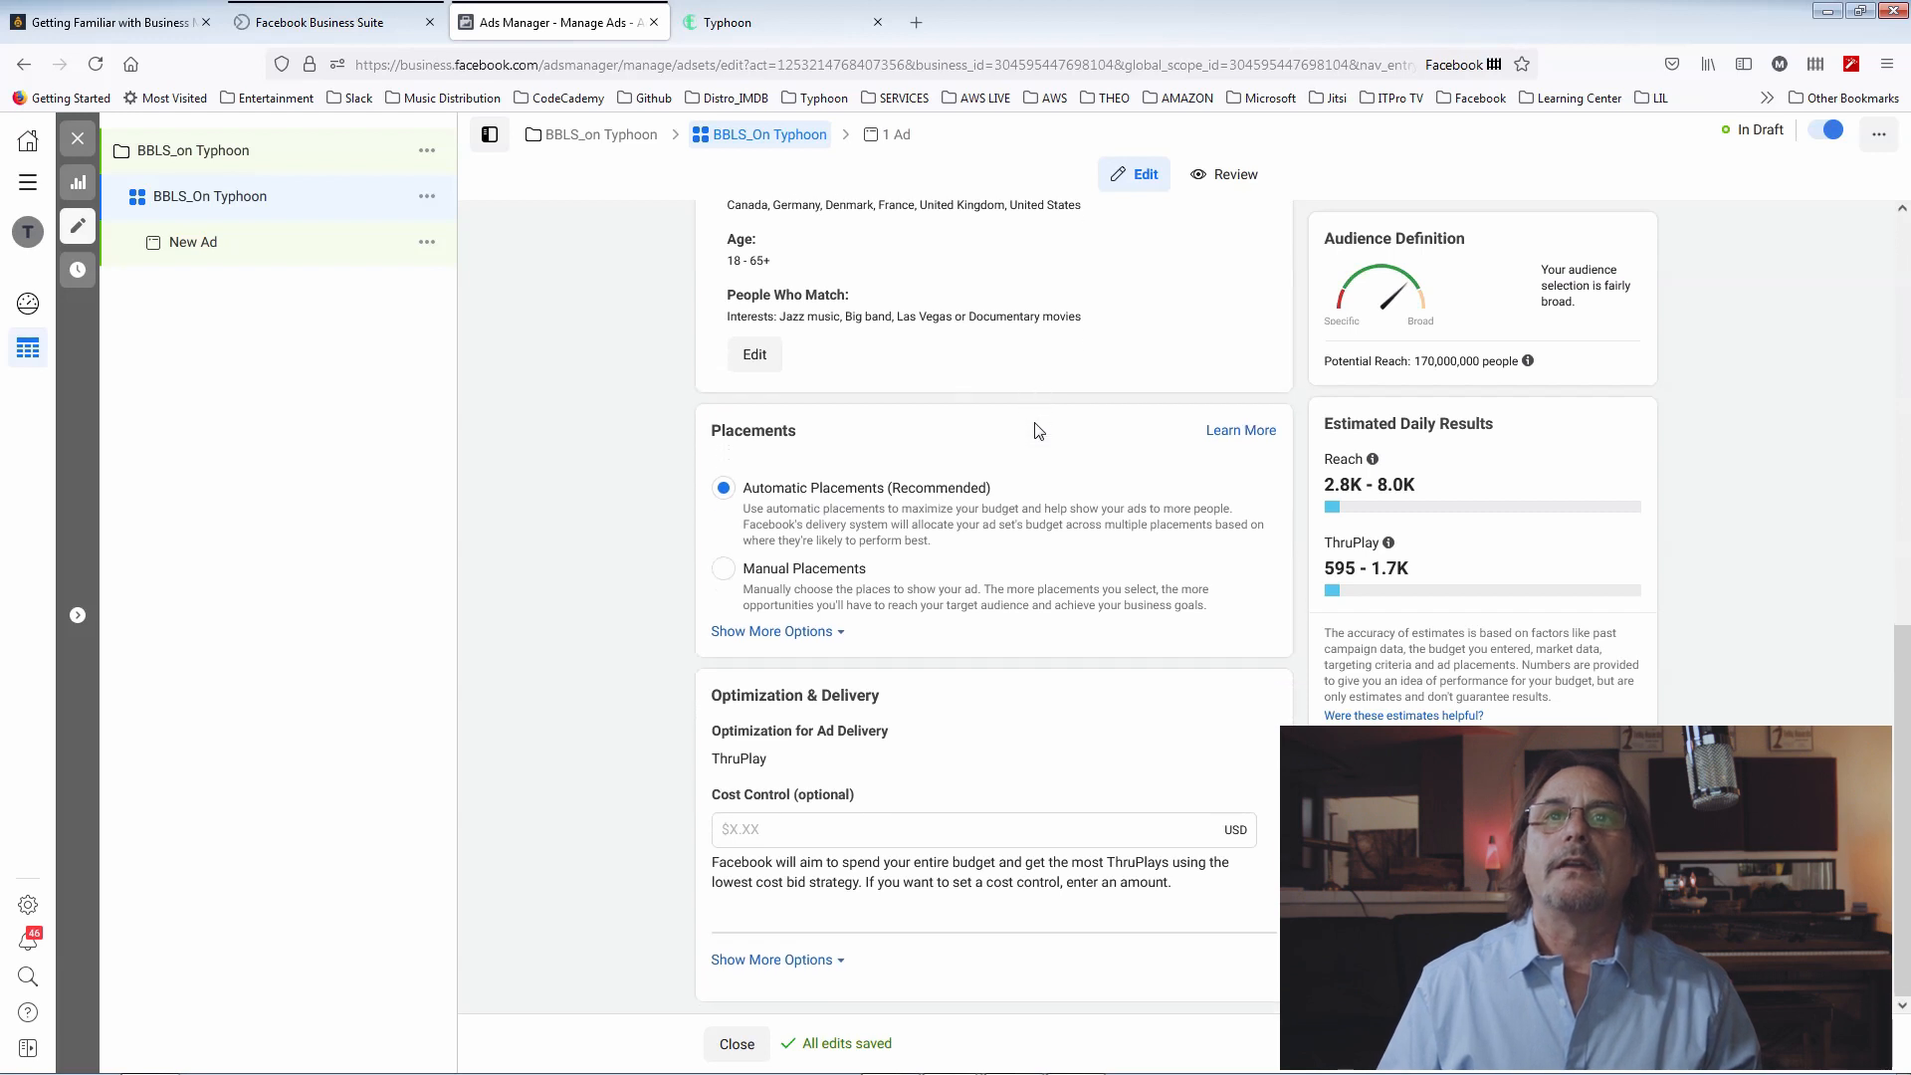
pyautogui.scroll(5, 1036, 430)
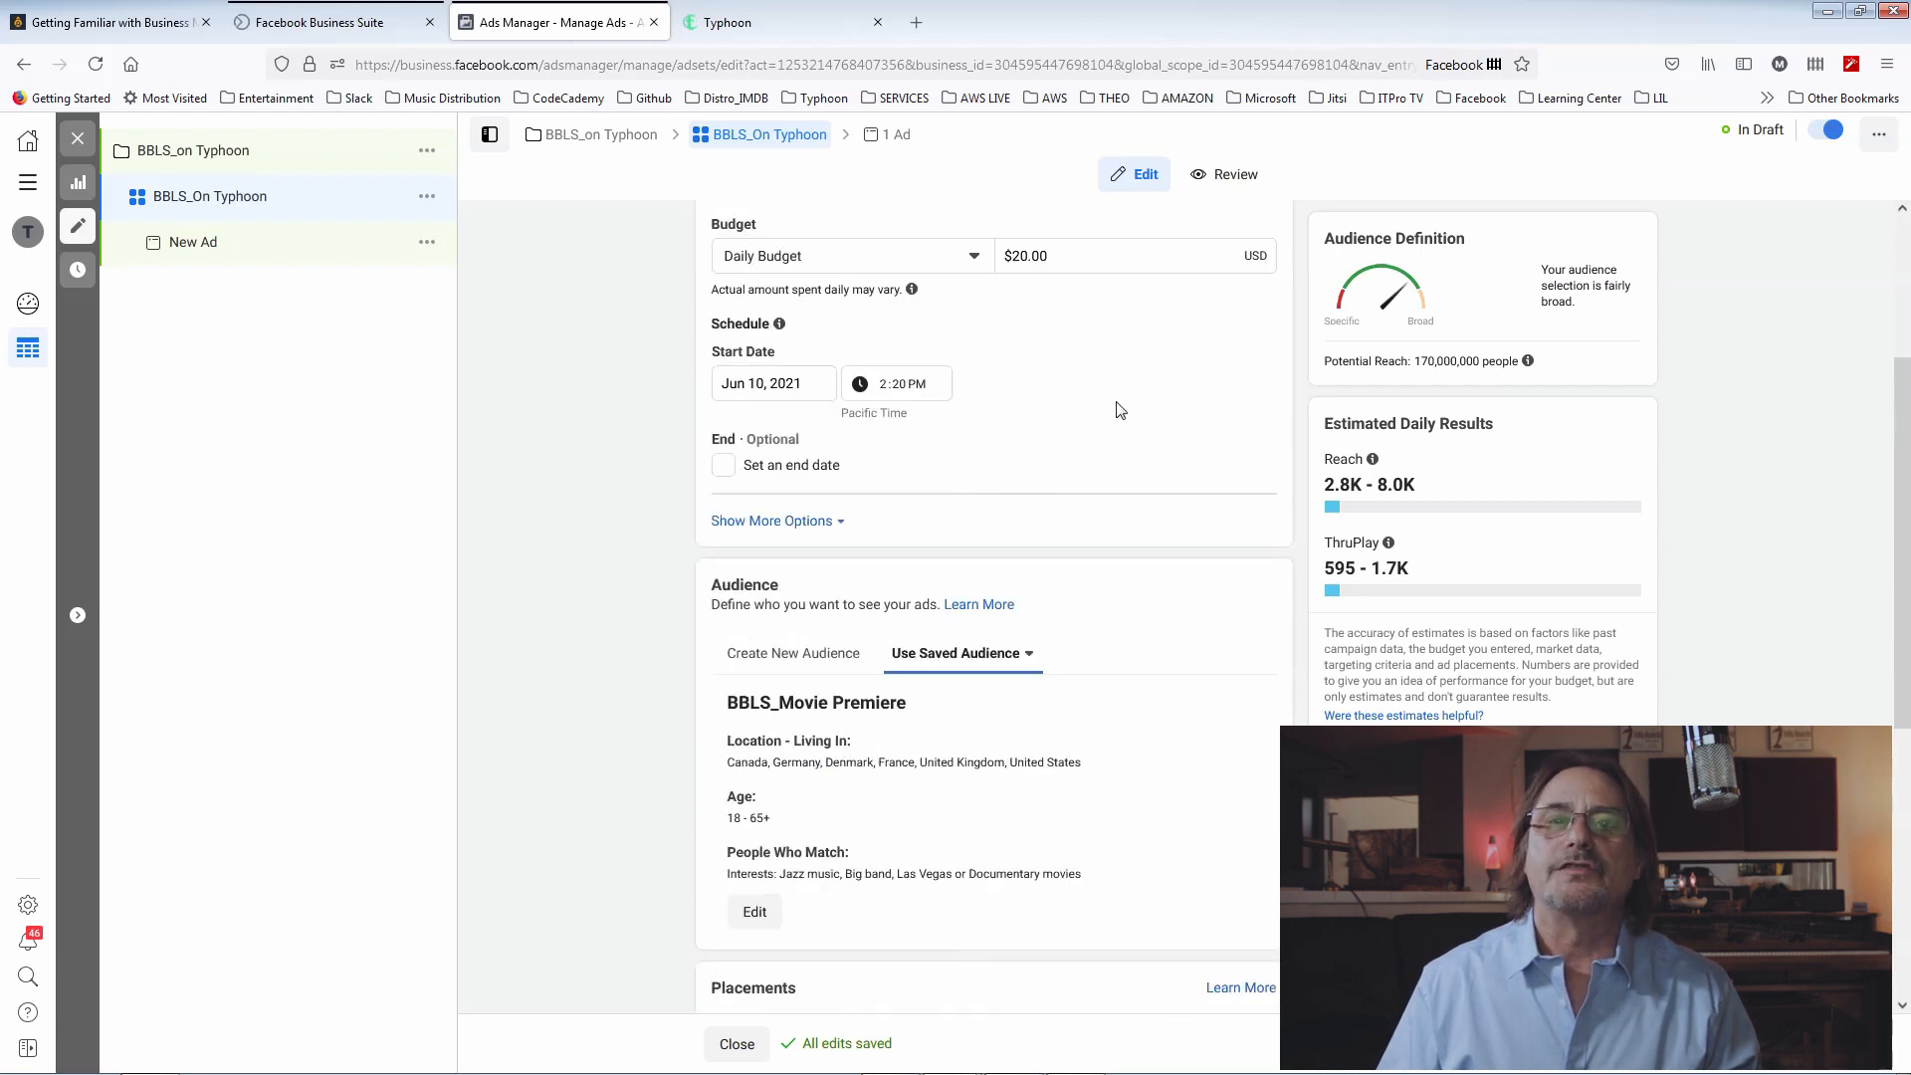
pyautogui.scroll(-3, 1119, 410)
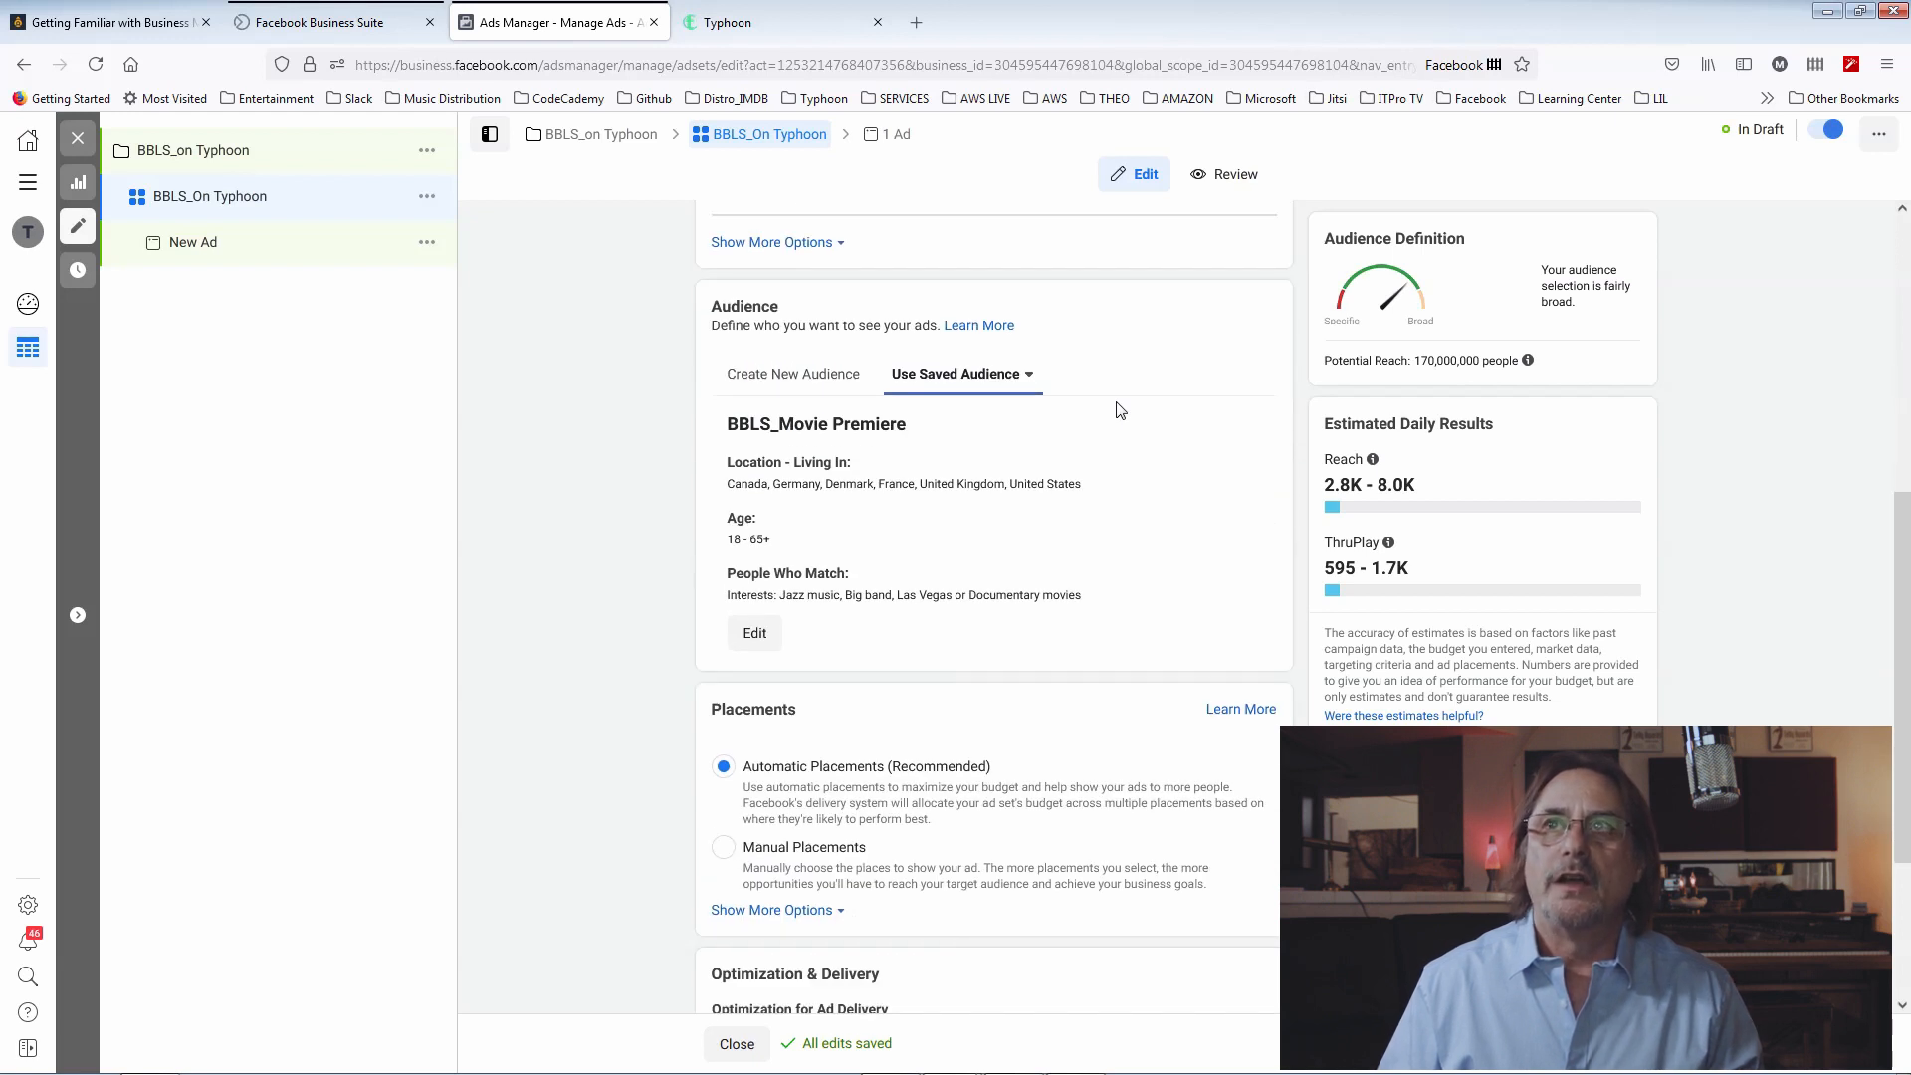
pyautogui.scroll(-3, 1076, 555)
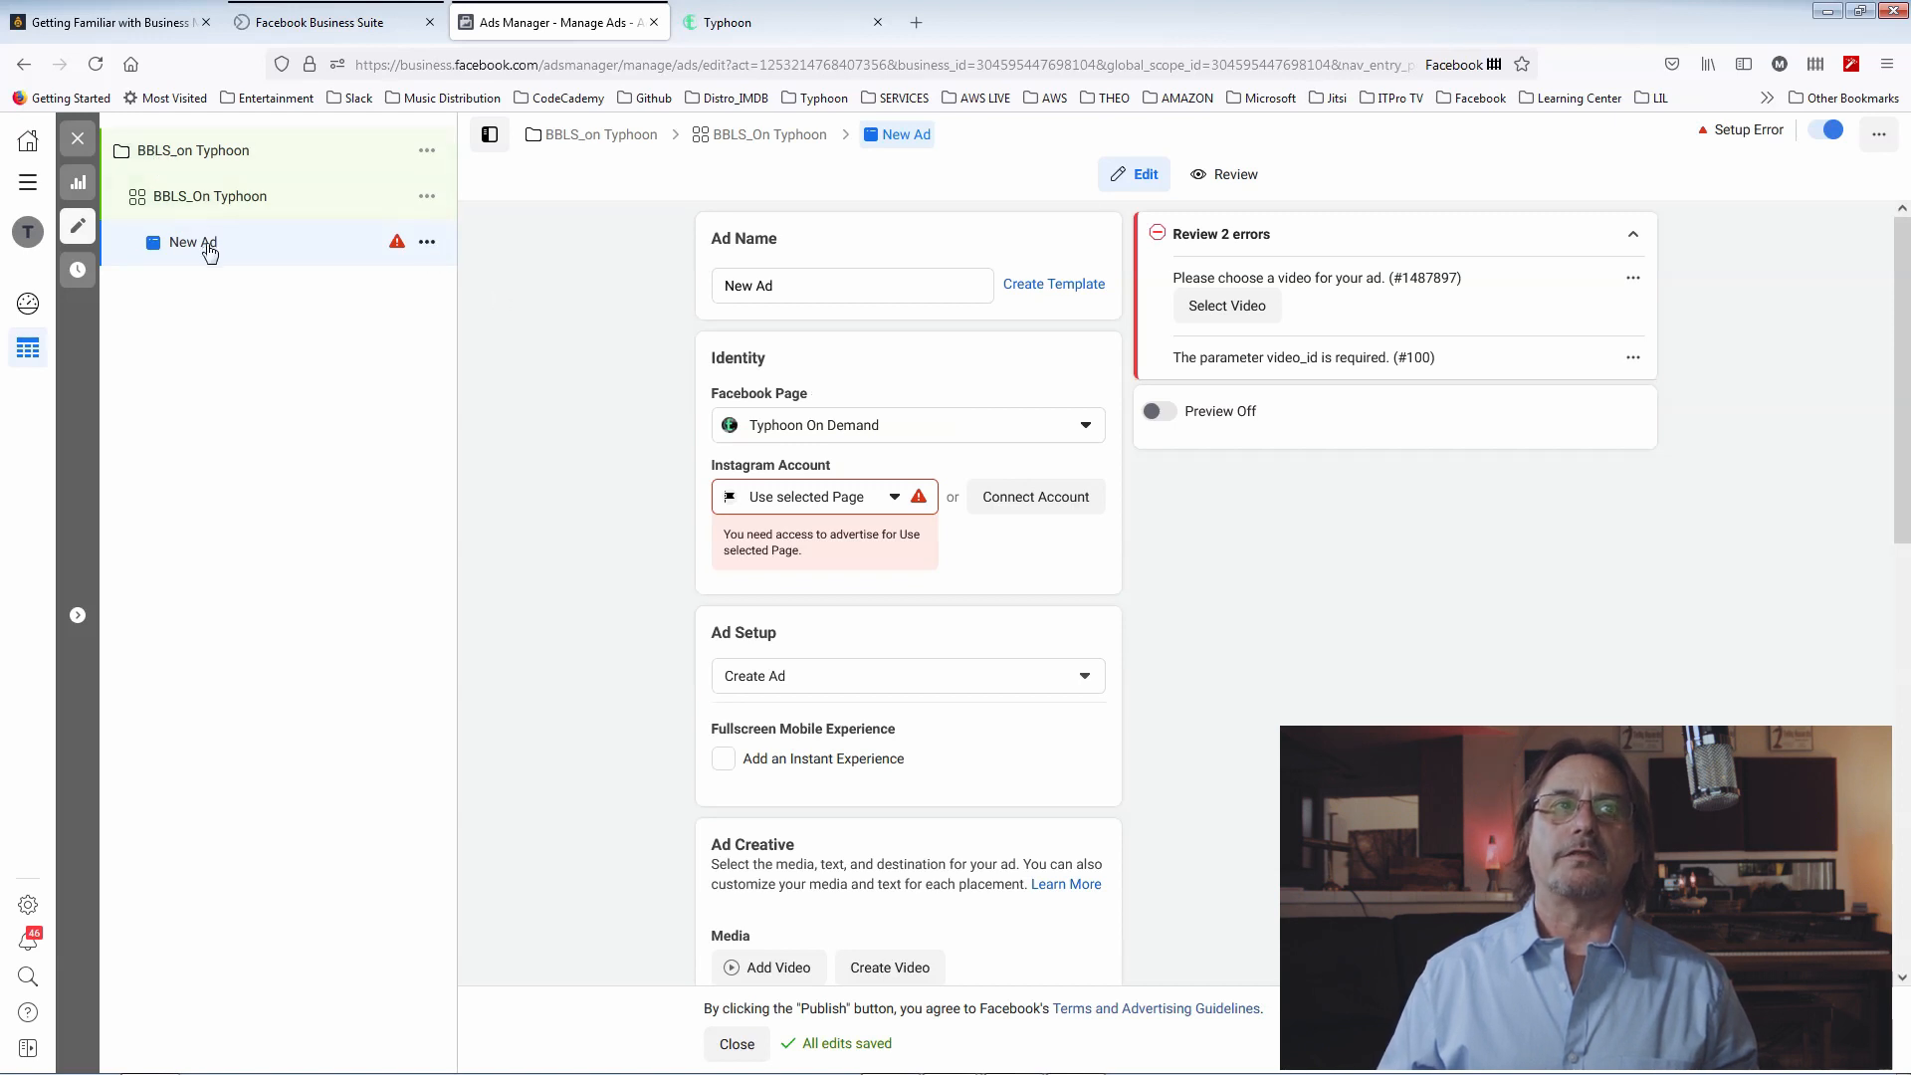
# Open the new ad under the ad set and rename it as BBLS_On Typhoon
pyautogui.click(223, 199)
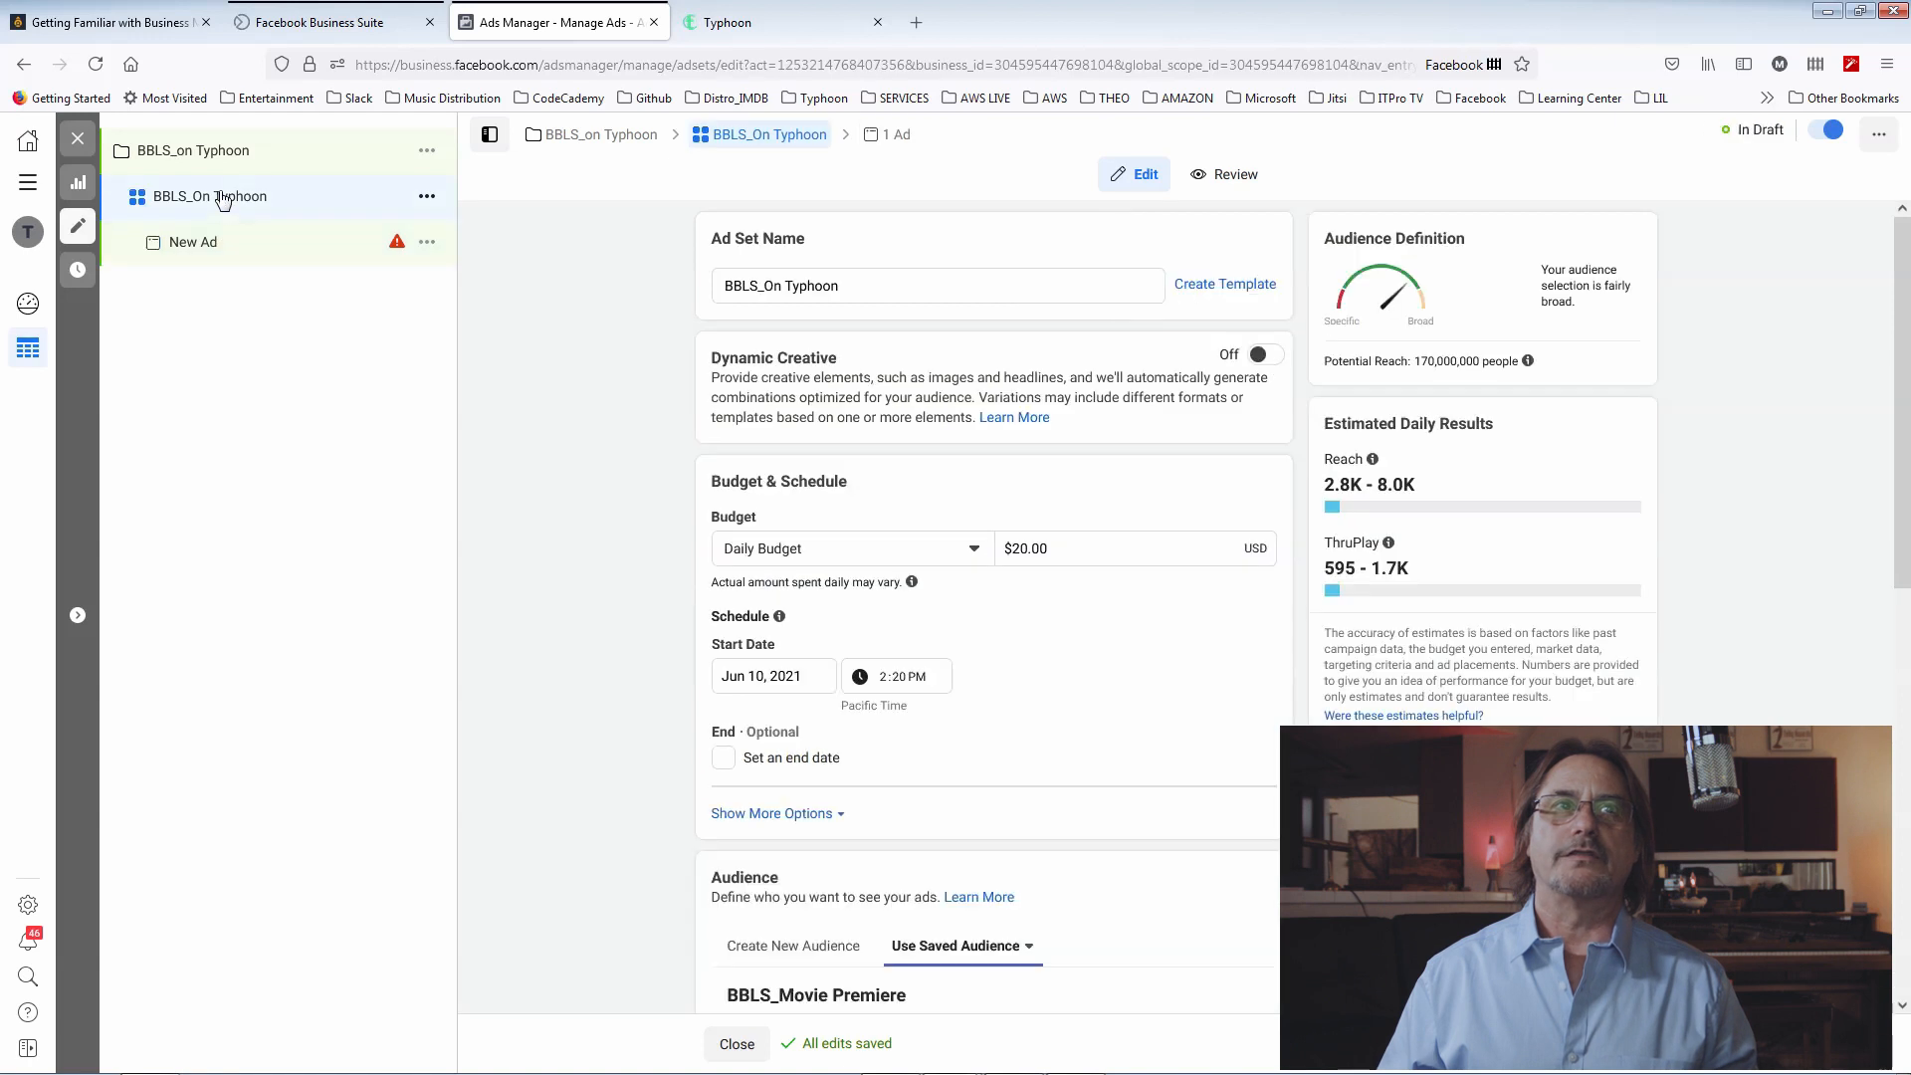
pyautogui.click(228, 252)
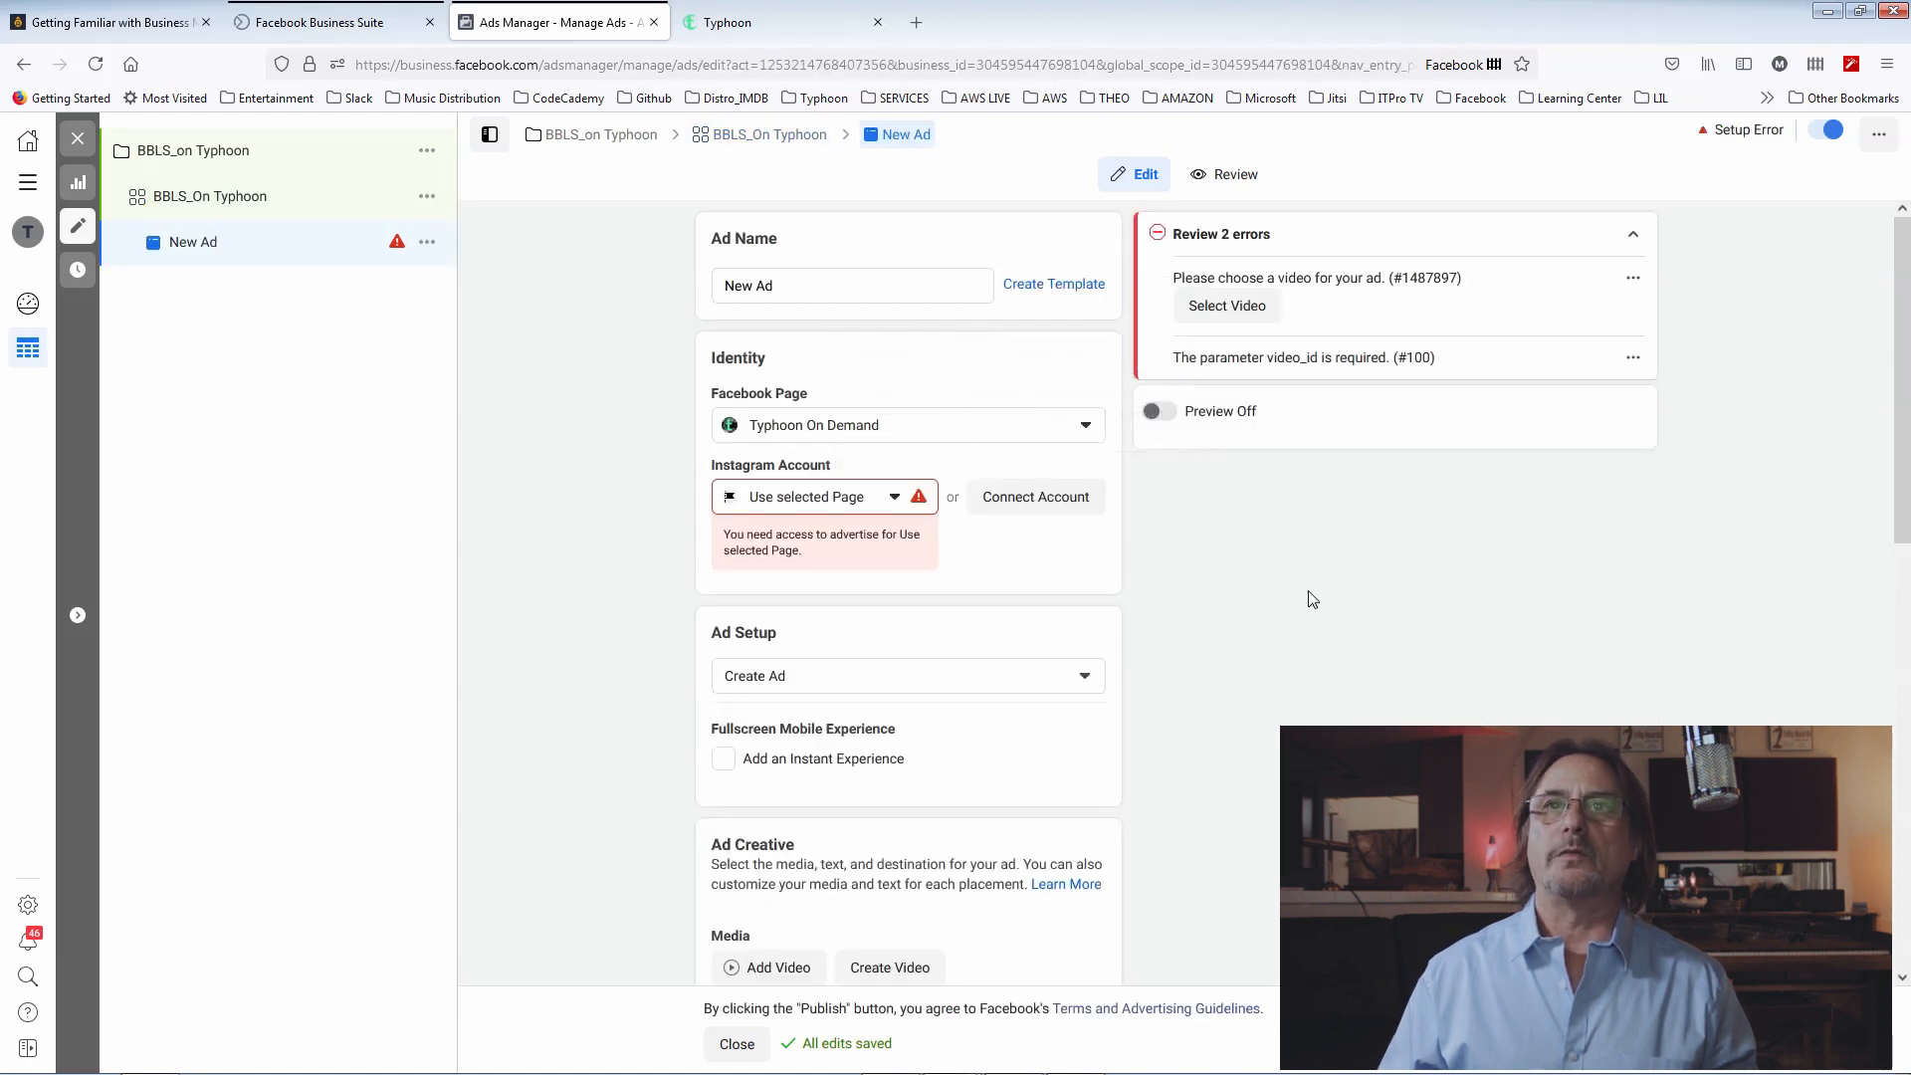
pyautogui.moveTo(798, 272); pyautogui.dragTo(716, 285)
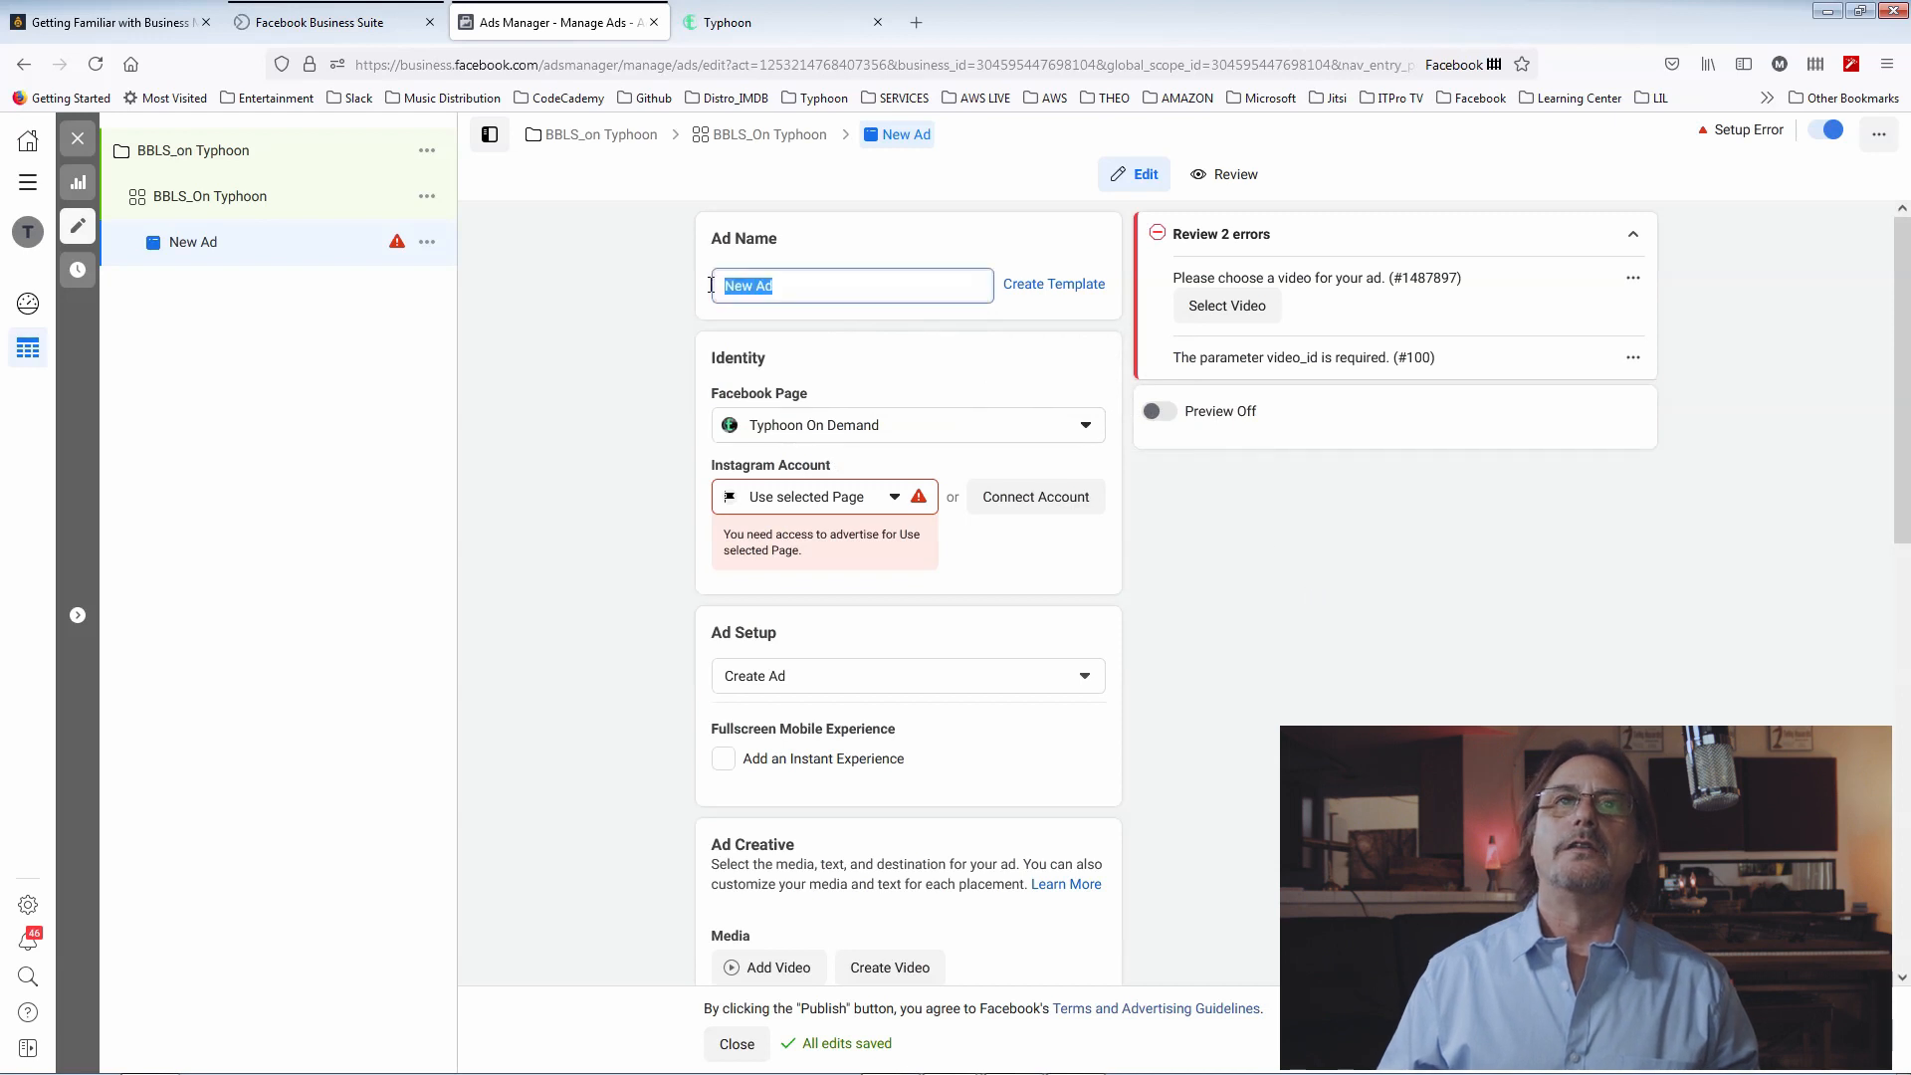
pyautogui.write('BB')
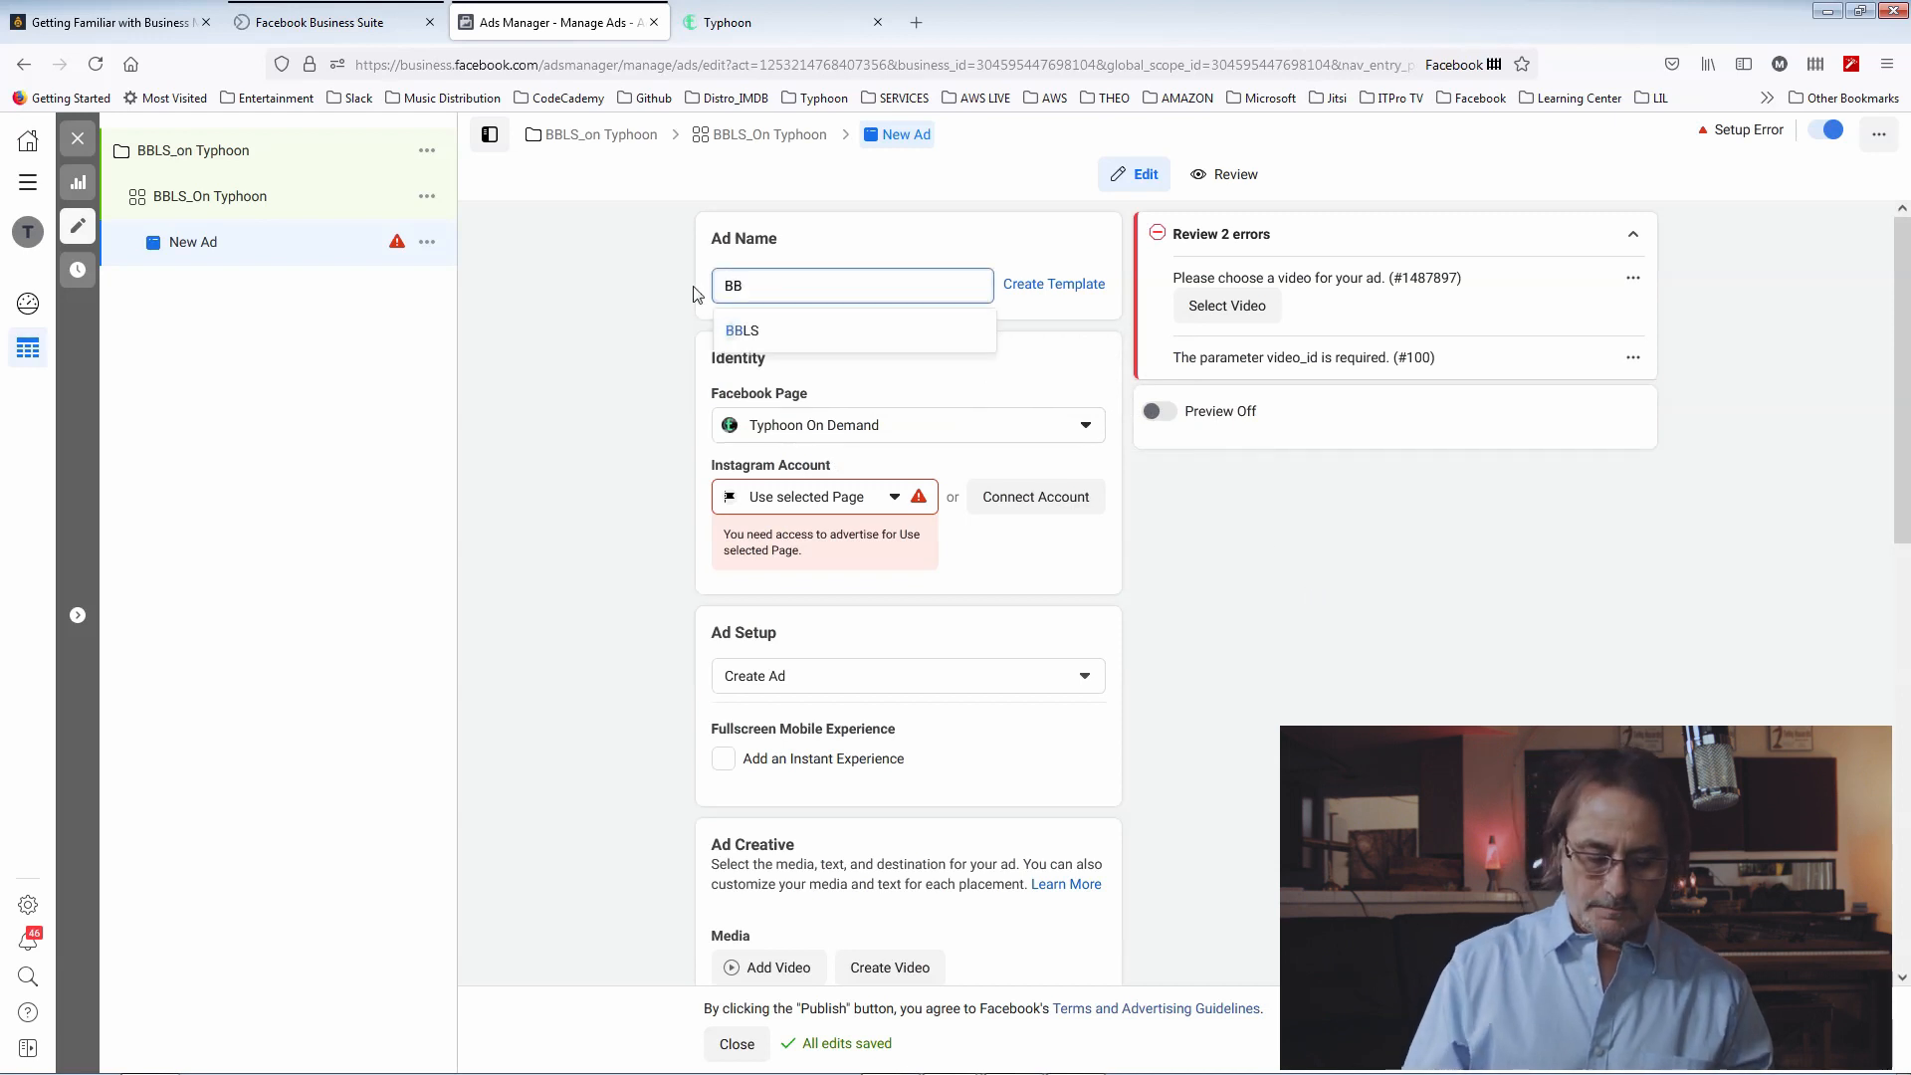
pyautogui.write('LS_O')
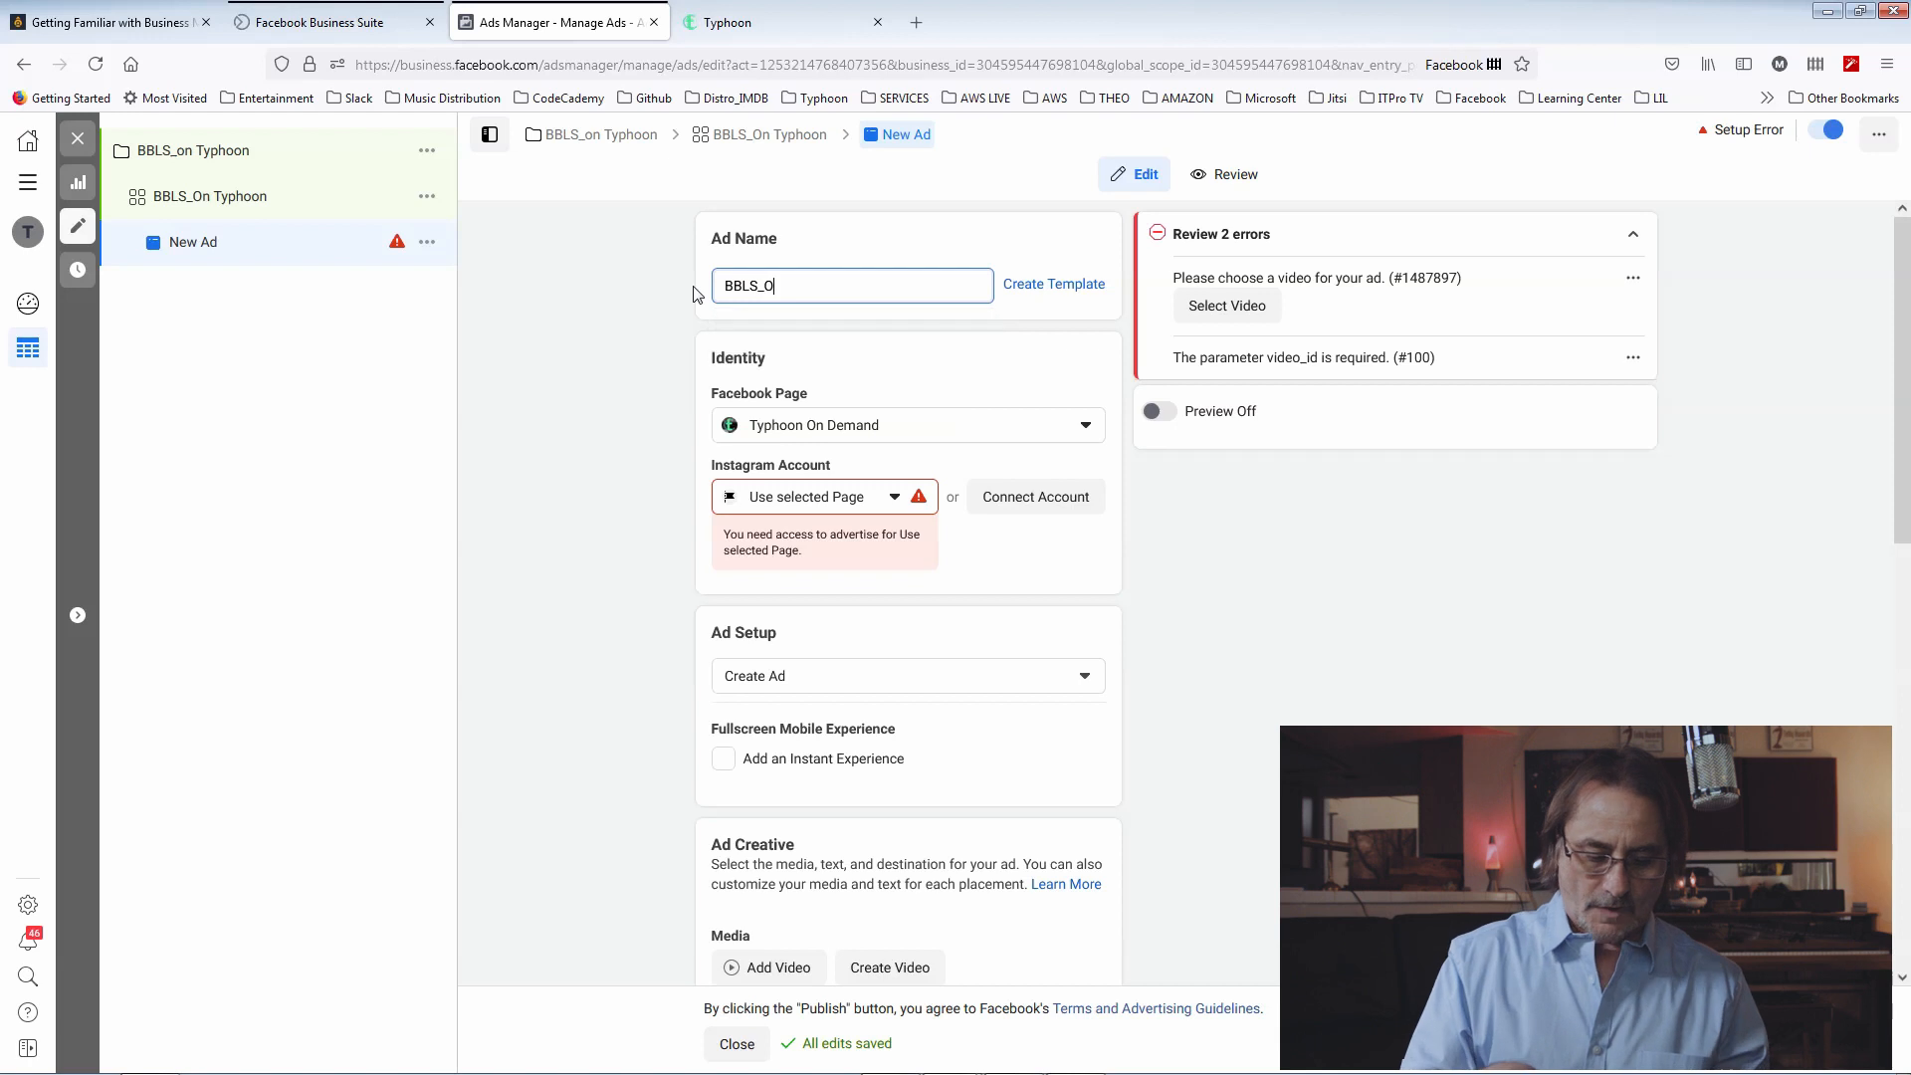
pyautogui.write('n Typhoon')
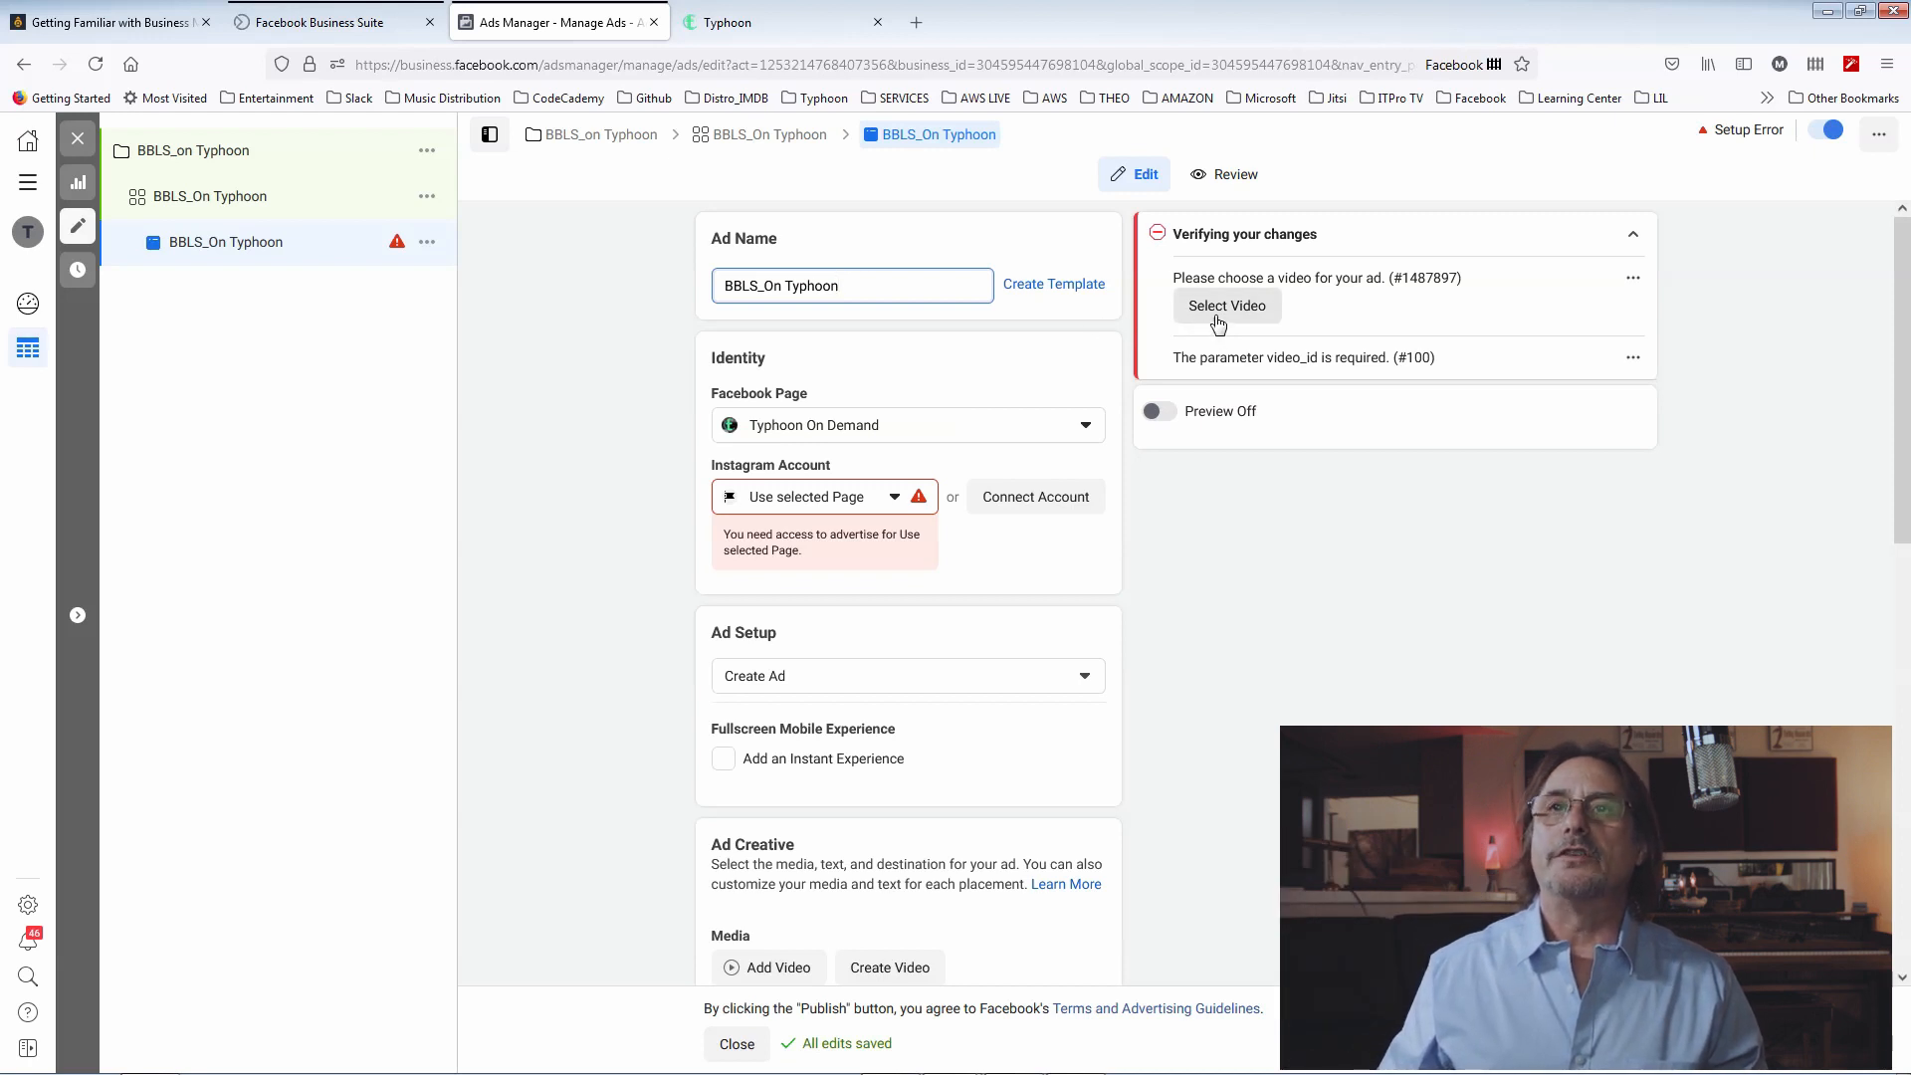
# Add the BBLS video from the account videos as the ad's media and check its Instagram IGTV delivery notice
pyautogui.click(1218, 316)
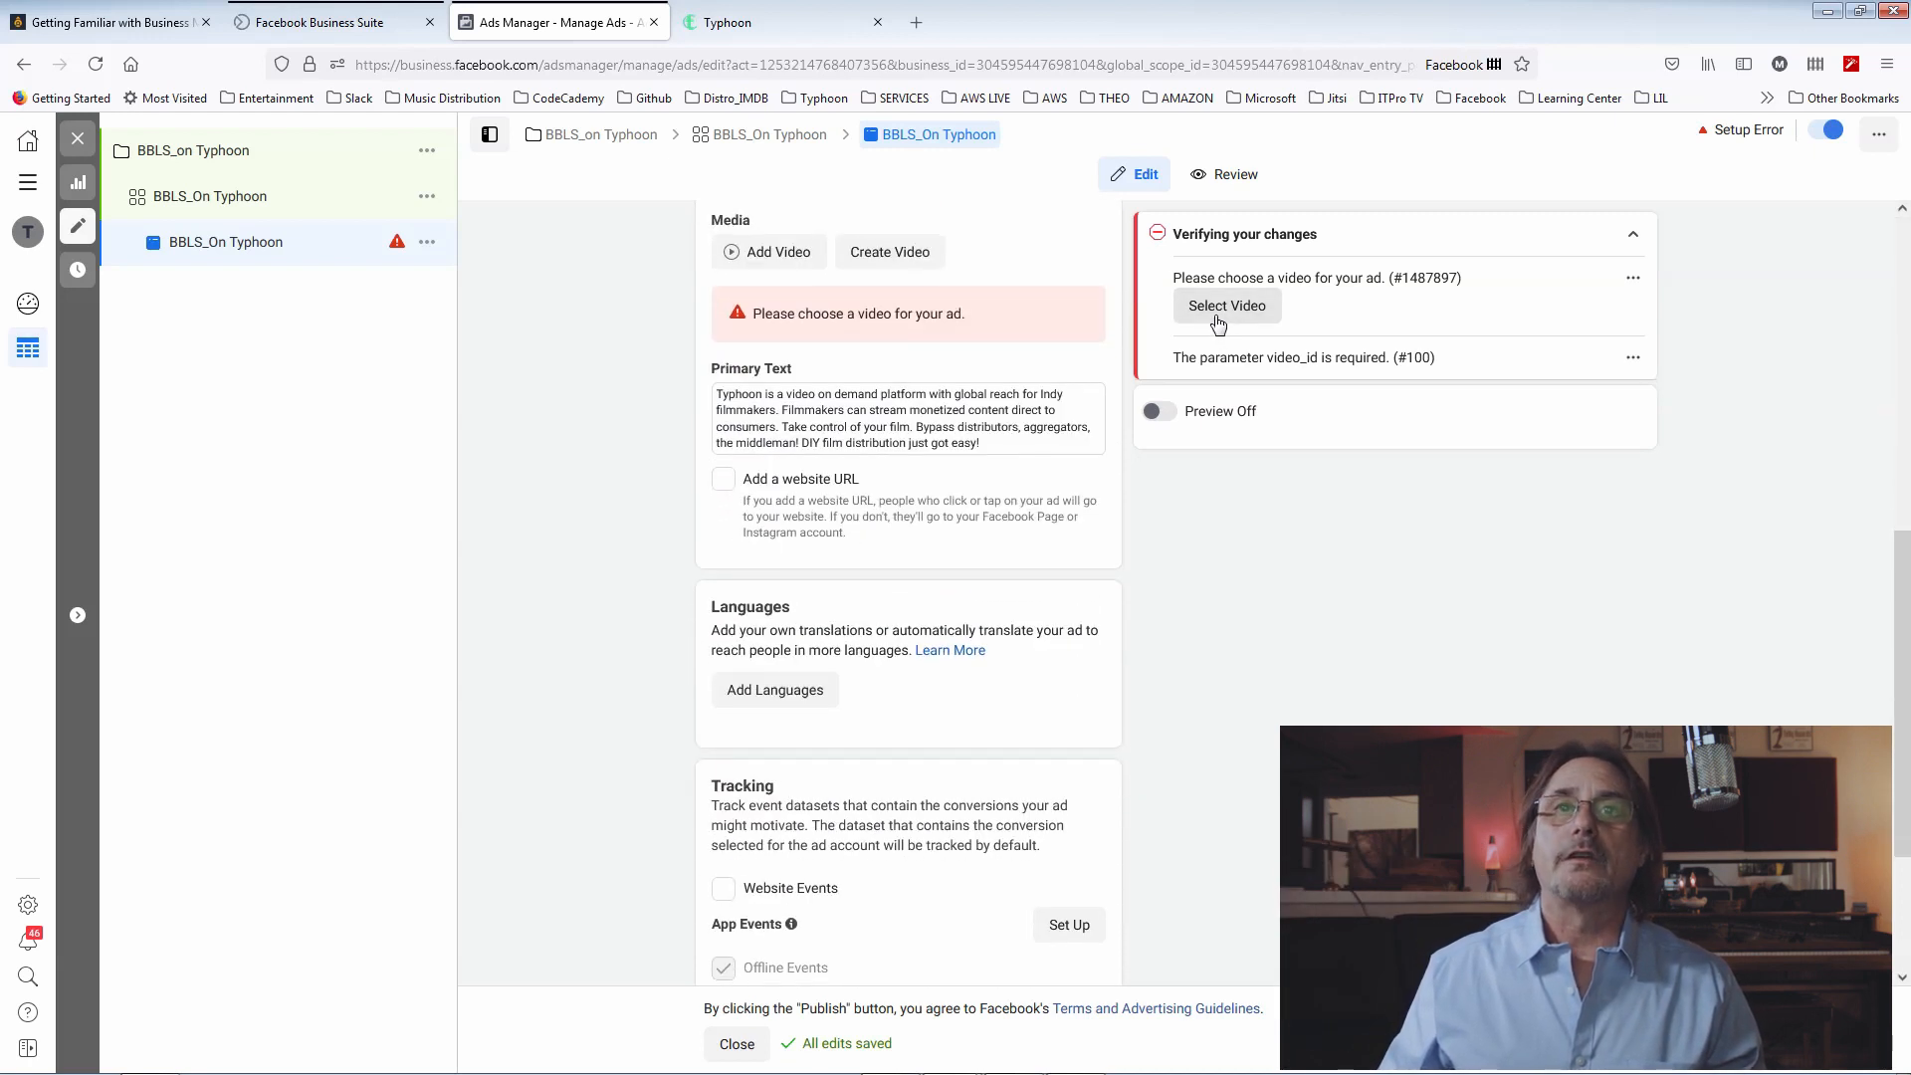
pyautogui.click(789, 267)
pyautogui.click(663, 322)
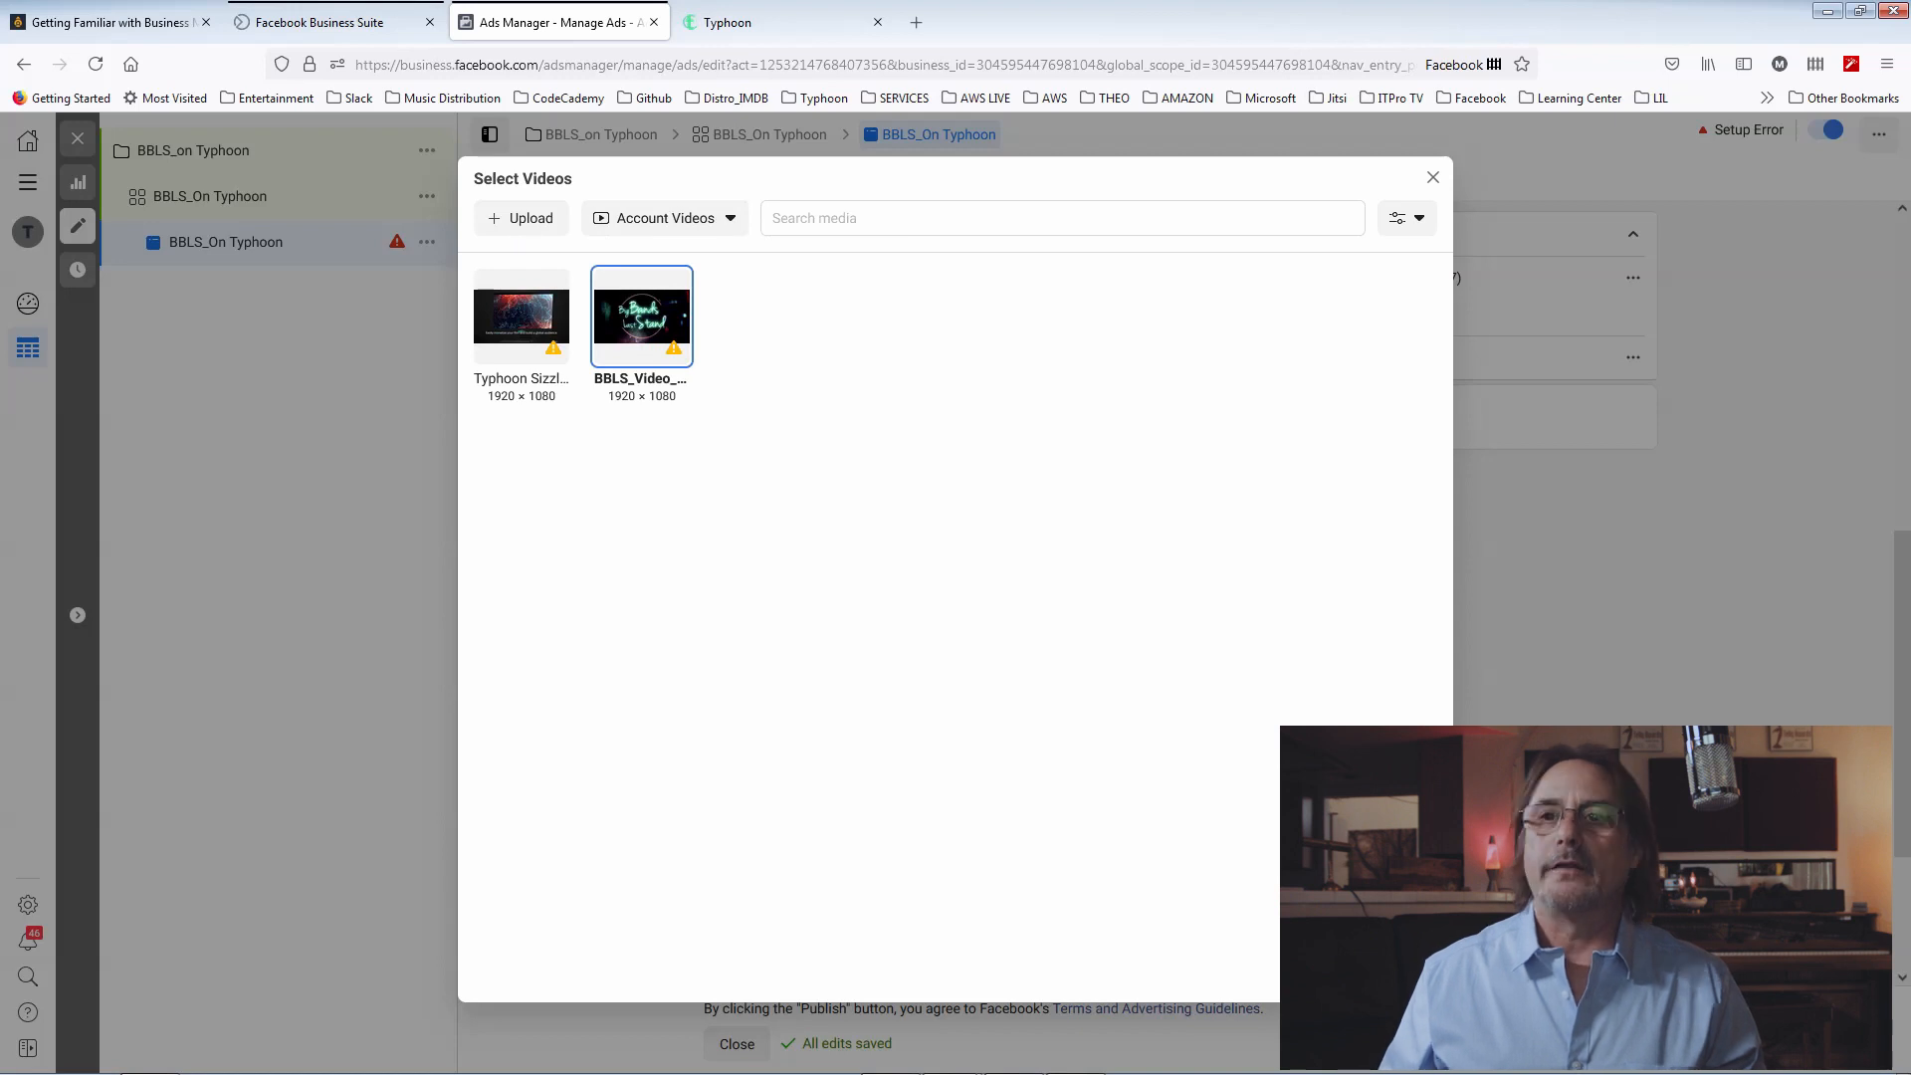
pyautogui.click(1409, 972)
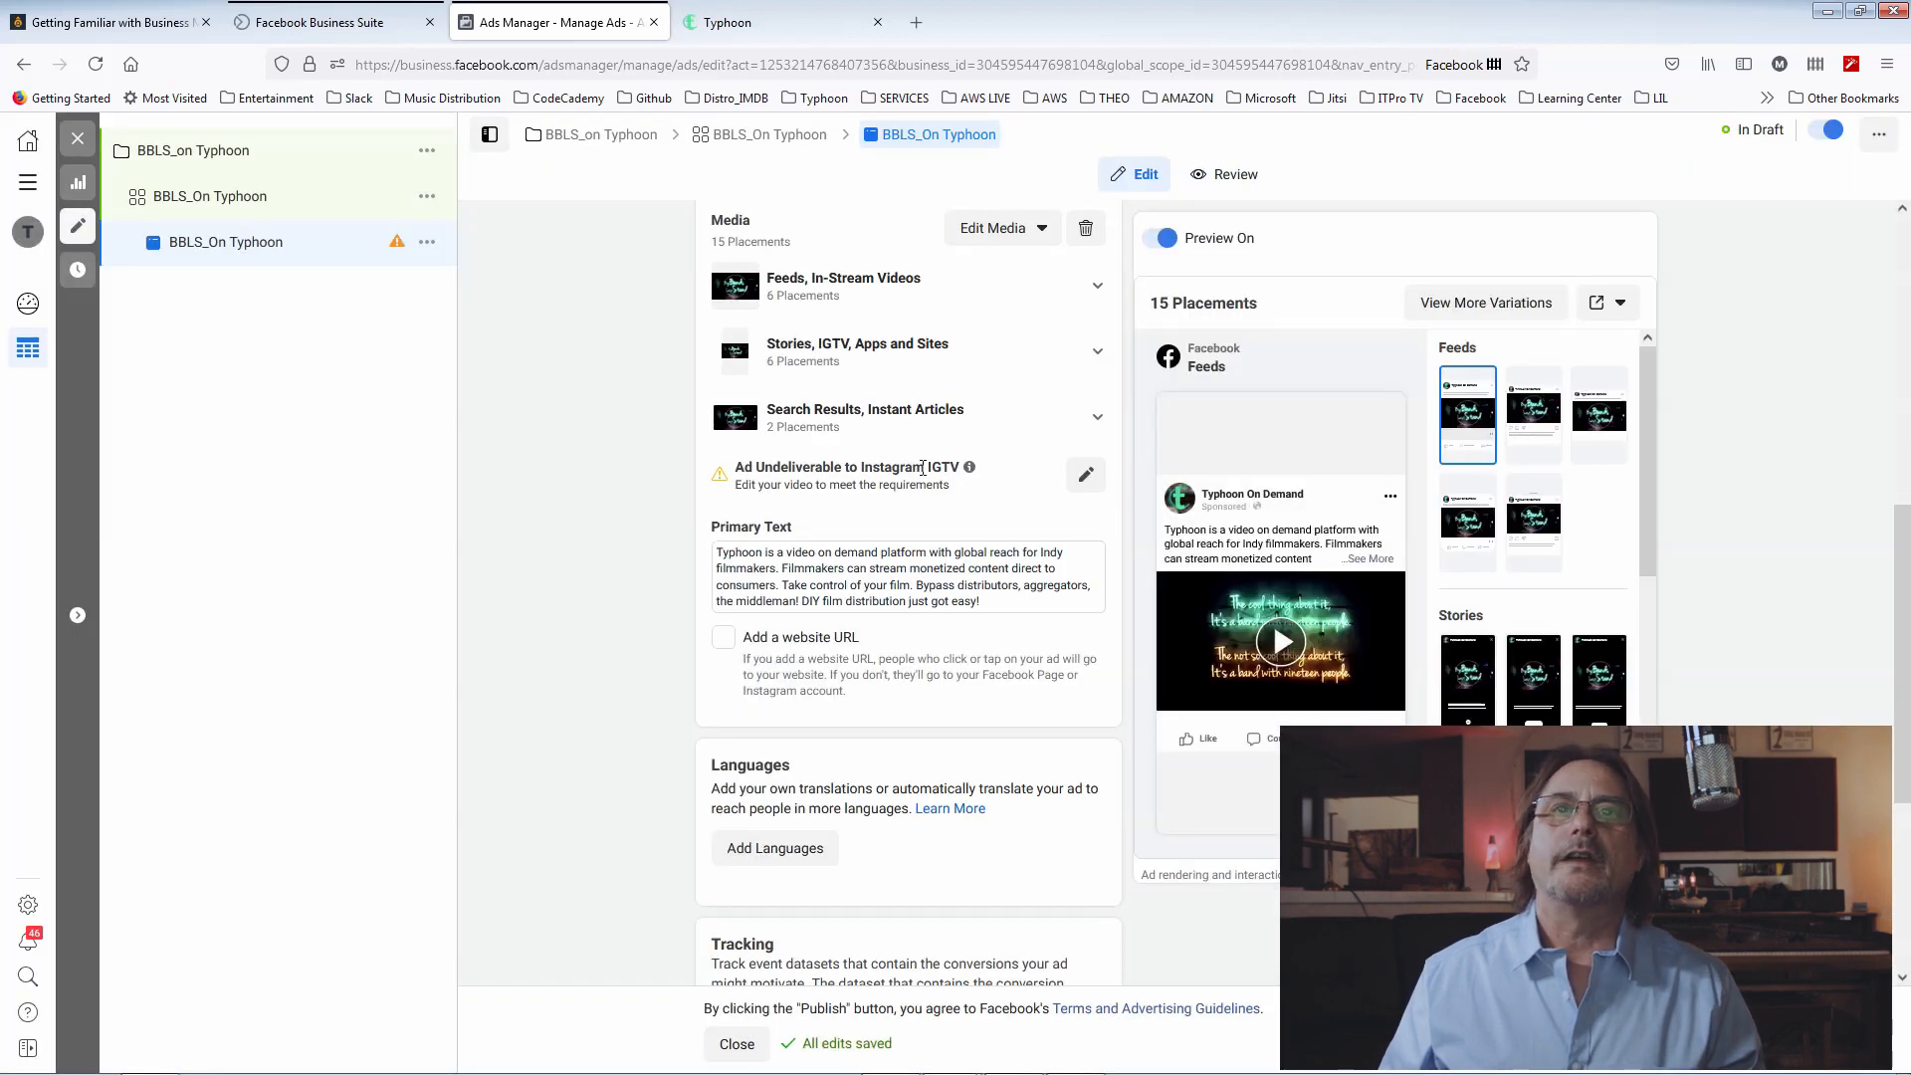
pyautogui.moveTo(928, 468); pyautogui.dragTo(946, 474)
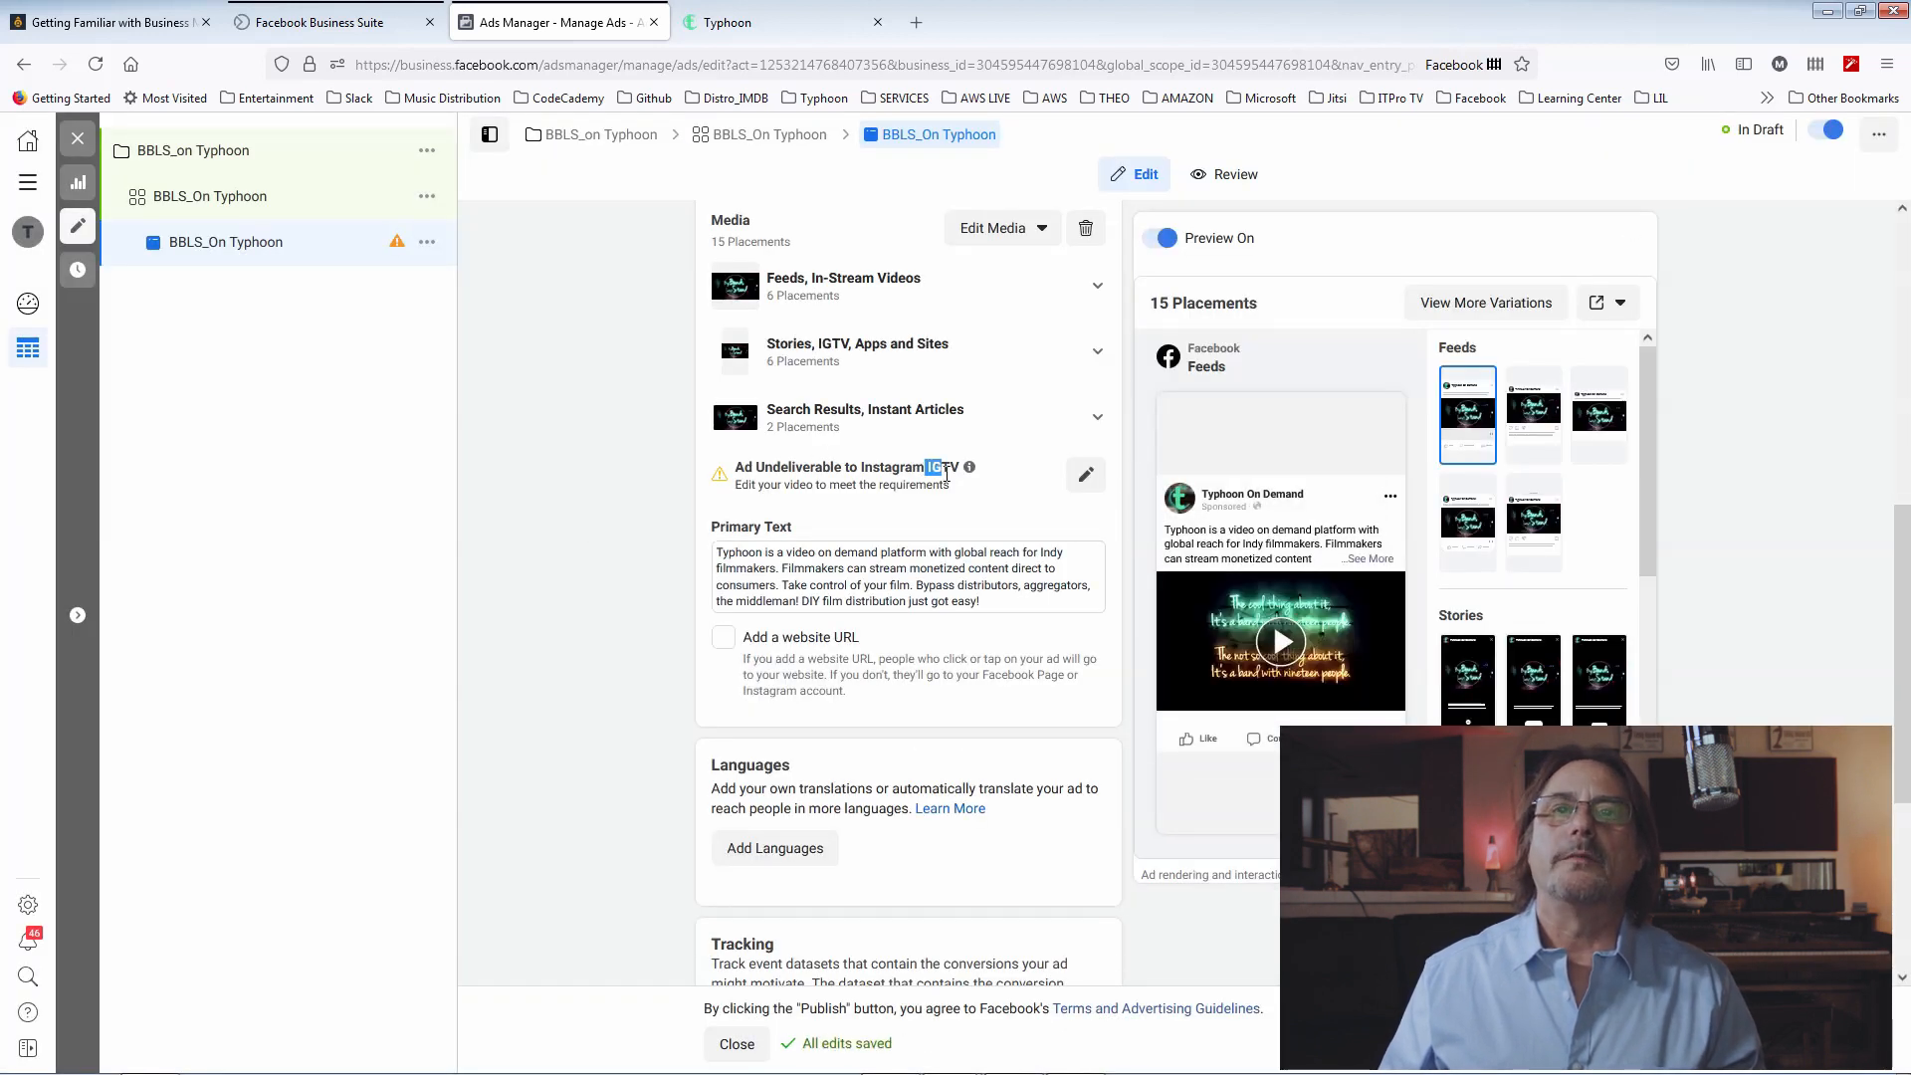
# Switch to the Typhoon website, open the Big Bands Last Stand movie details and copy the synopsis
pyautogui.click(841, 553)
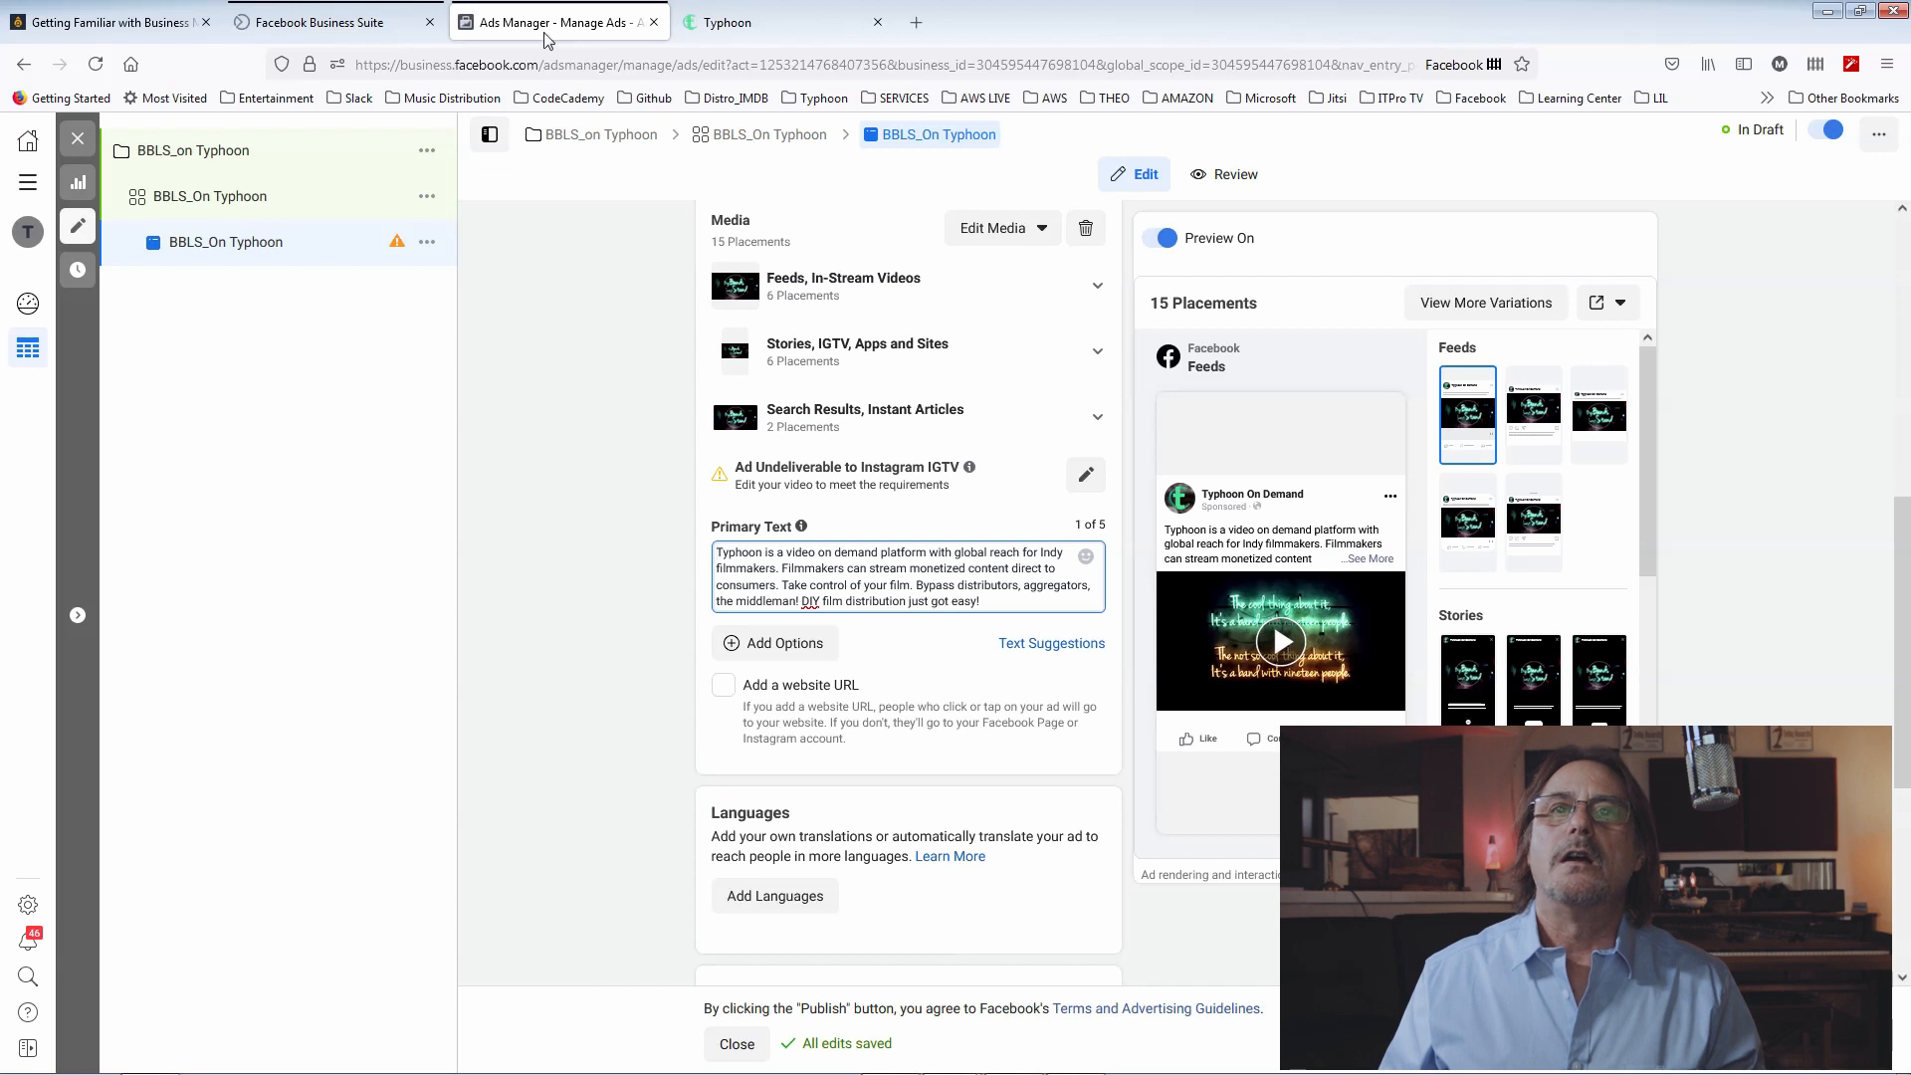
pyautogui.click(725, 18)
pyautogui.scroll(3, 342, 151)
pyautogui.scroll(4, 340, 151)
pyautogui.click(165, 157)
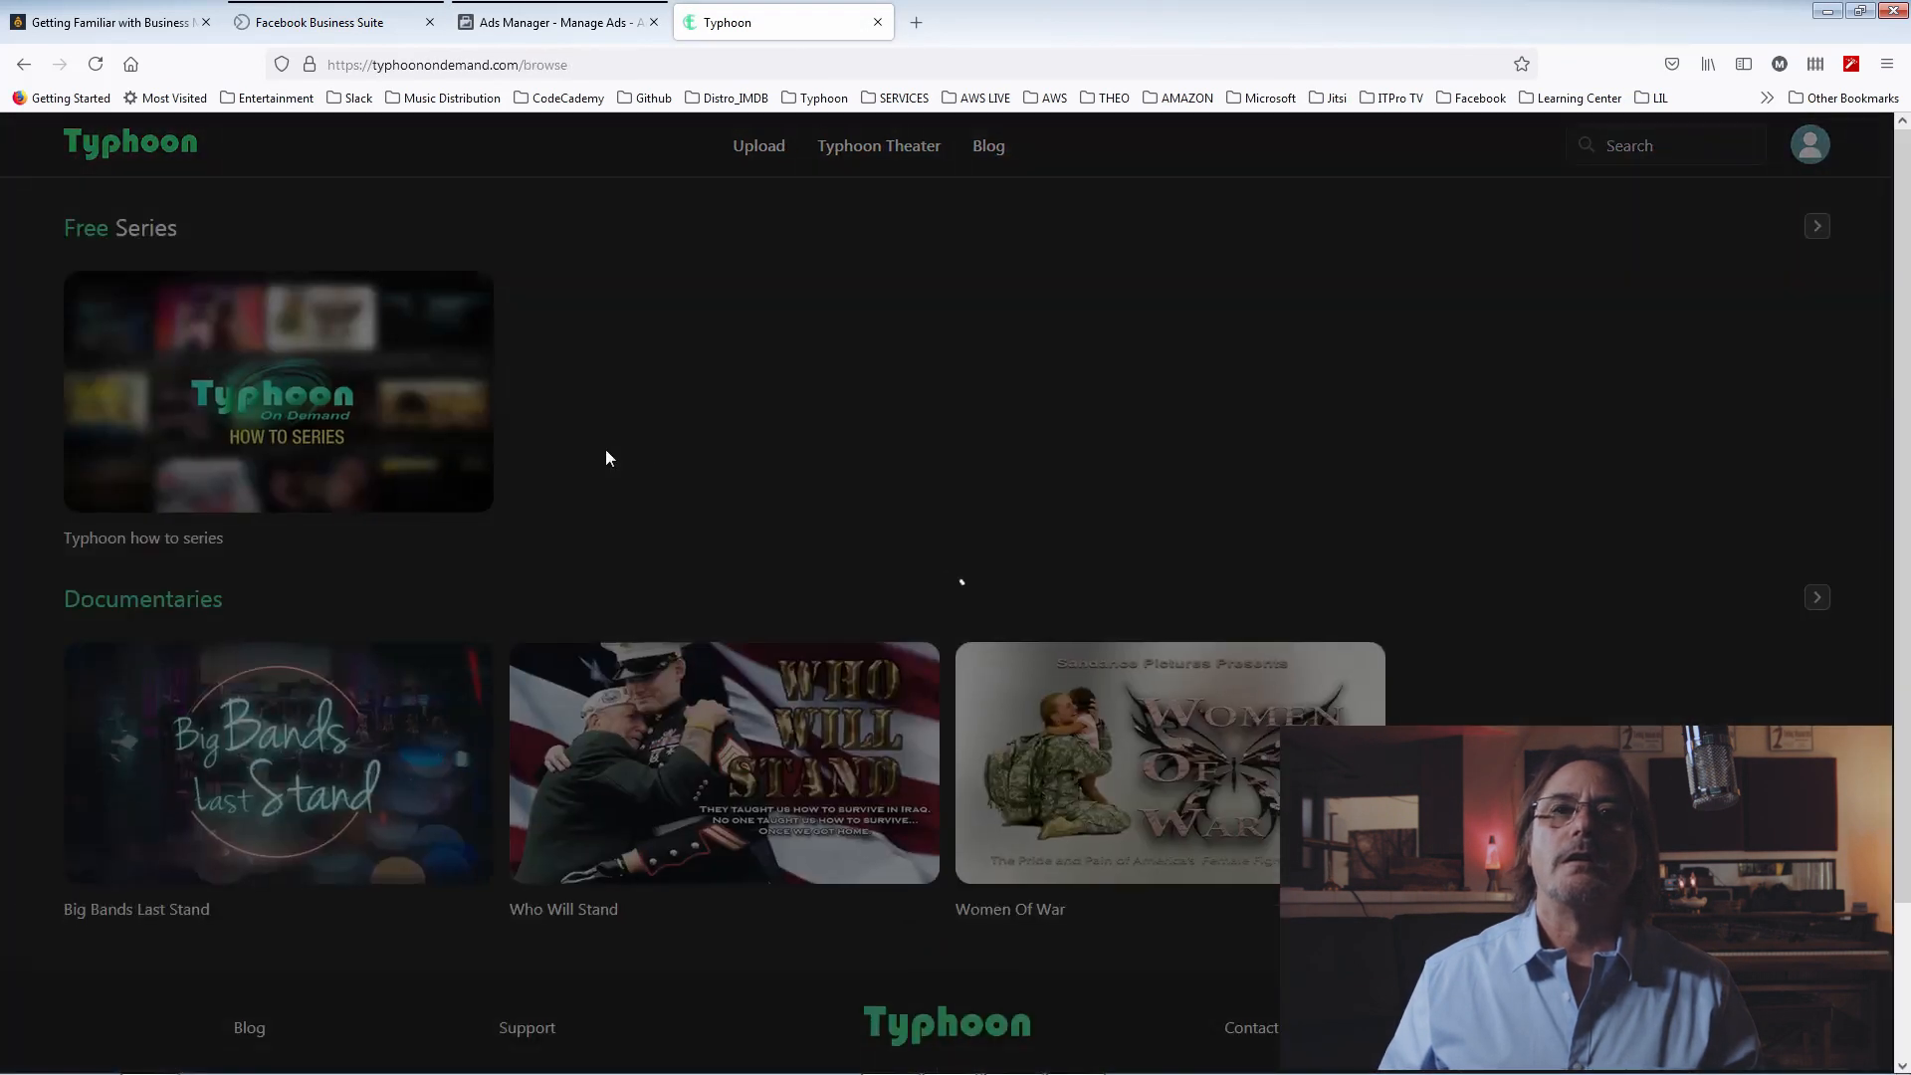
pyautogui.scroll(-4, 611, 438)
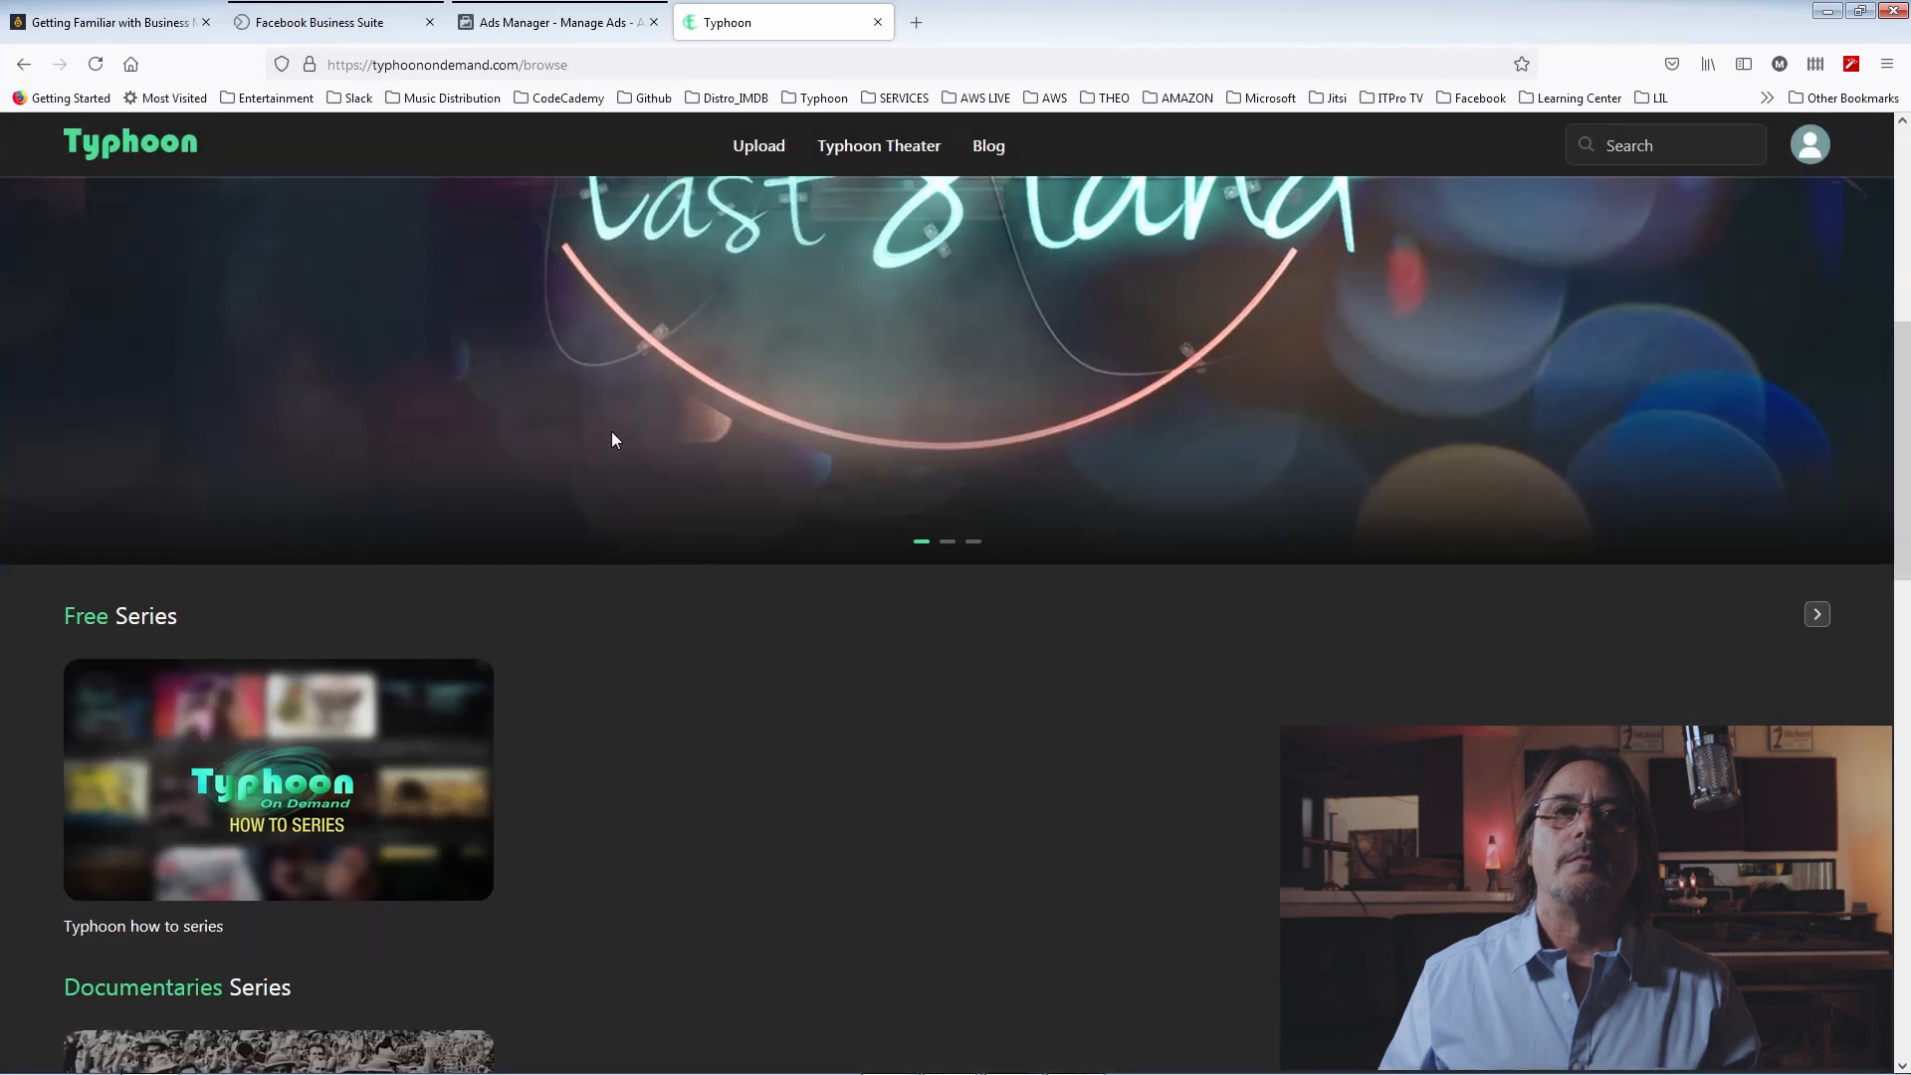
pyautogui.scroll(-10, 611, 432)
pyautogui.scroll(8, 612, 432)
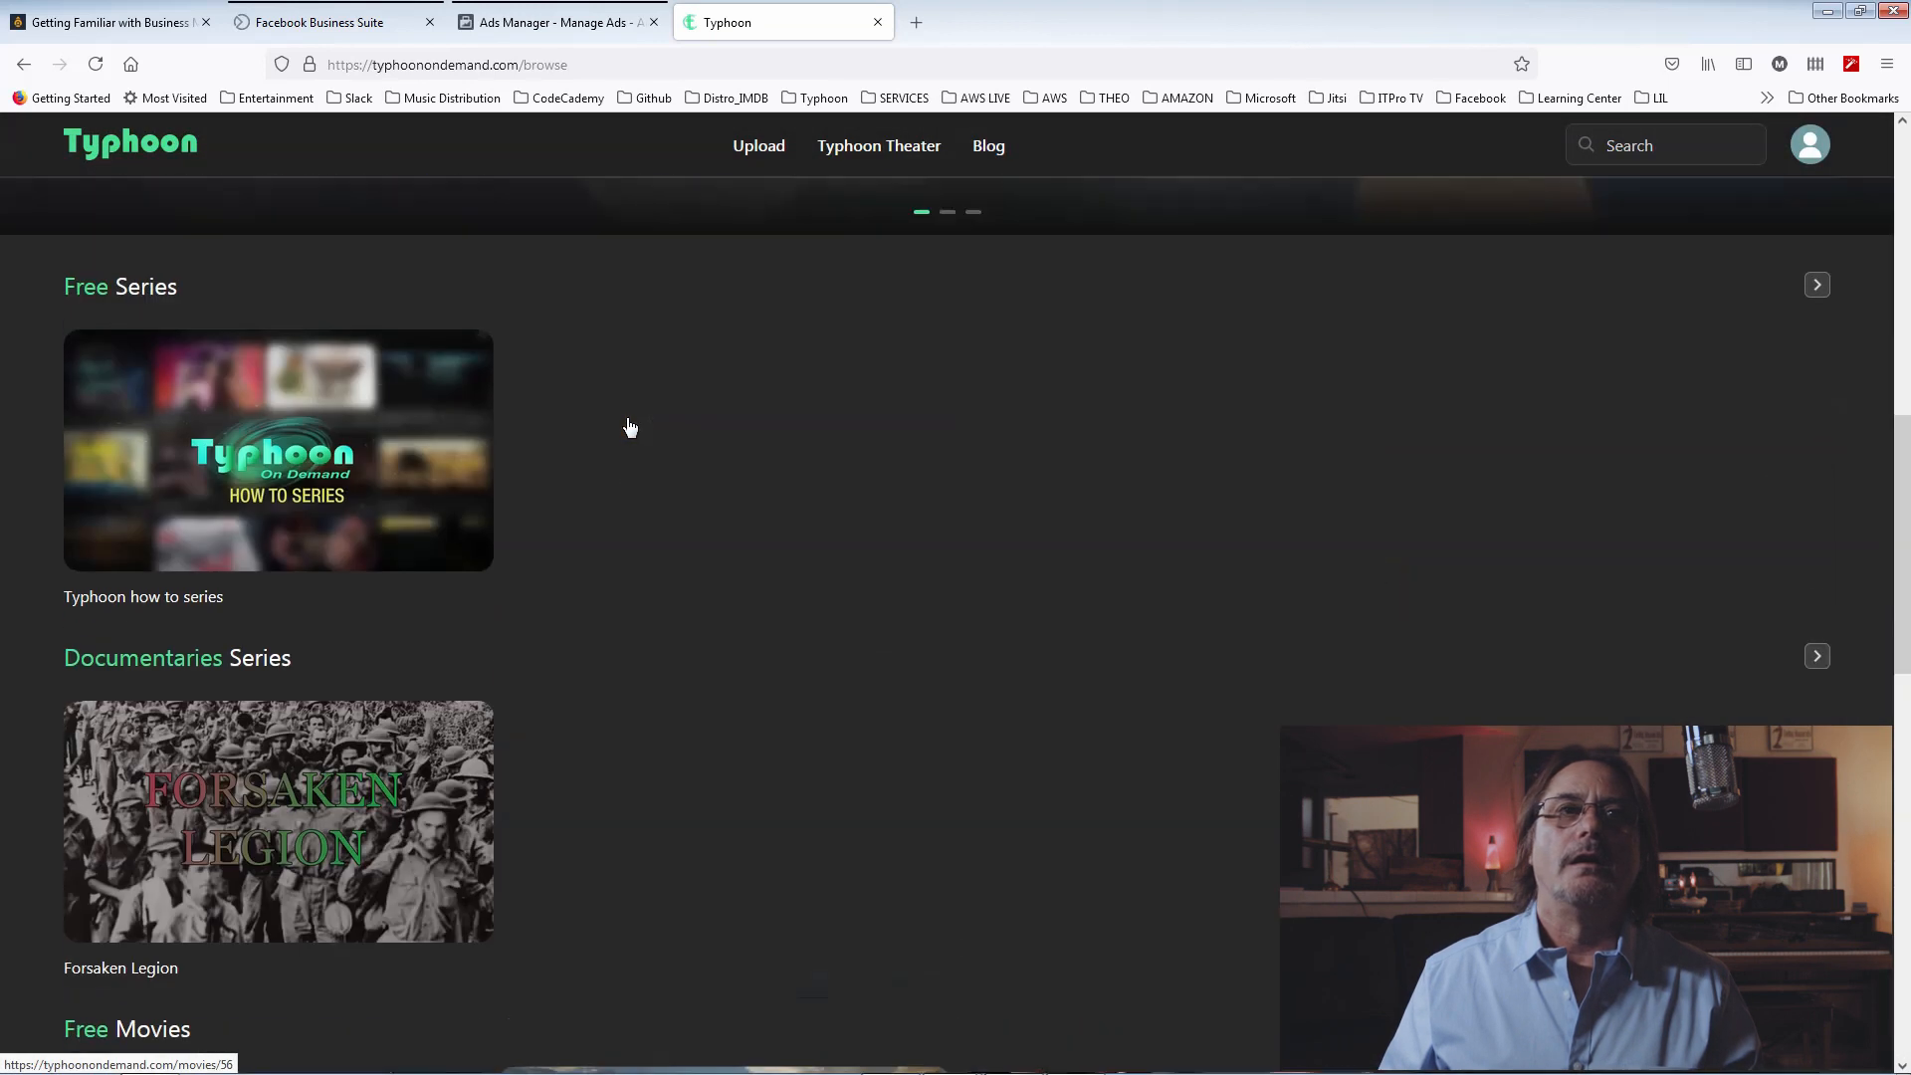
pyautogui.scroll(5, 629, 426)
pyautogui.click(265, 814)
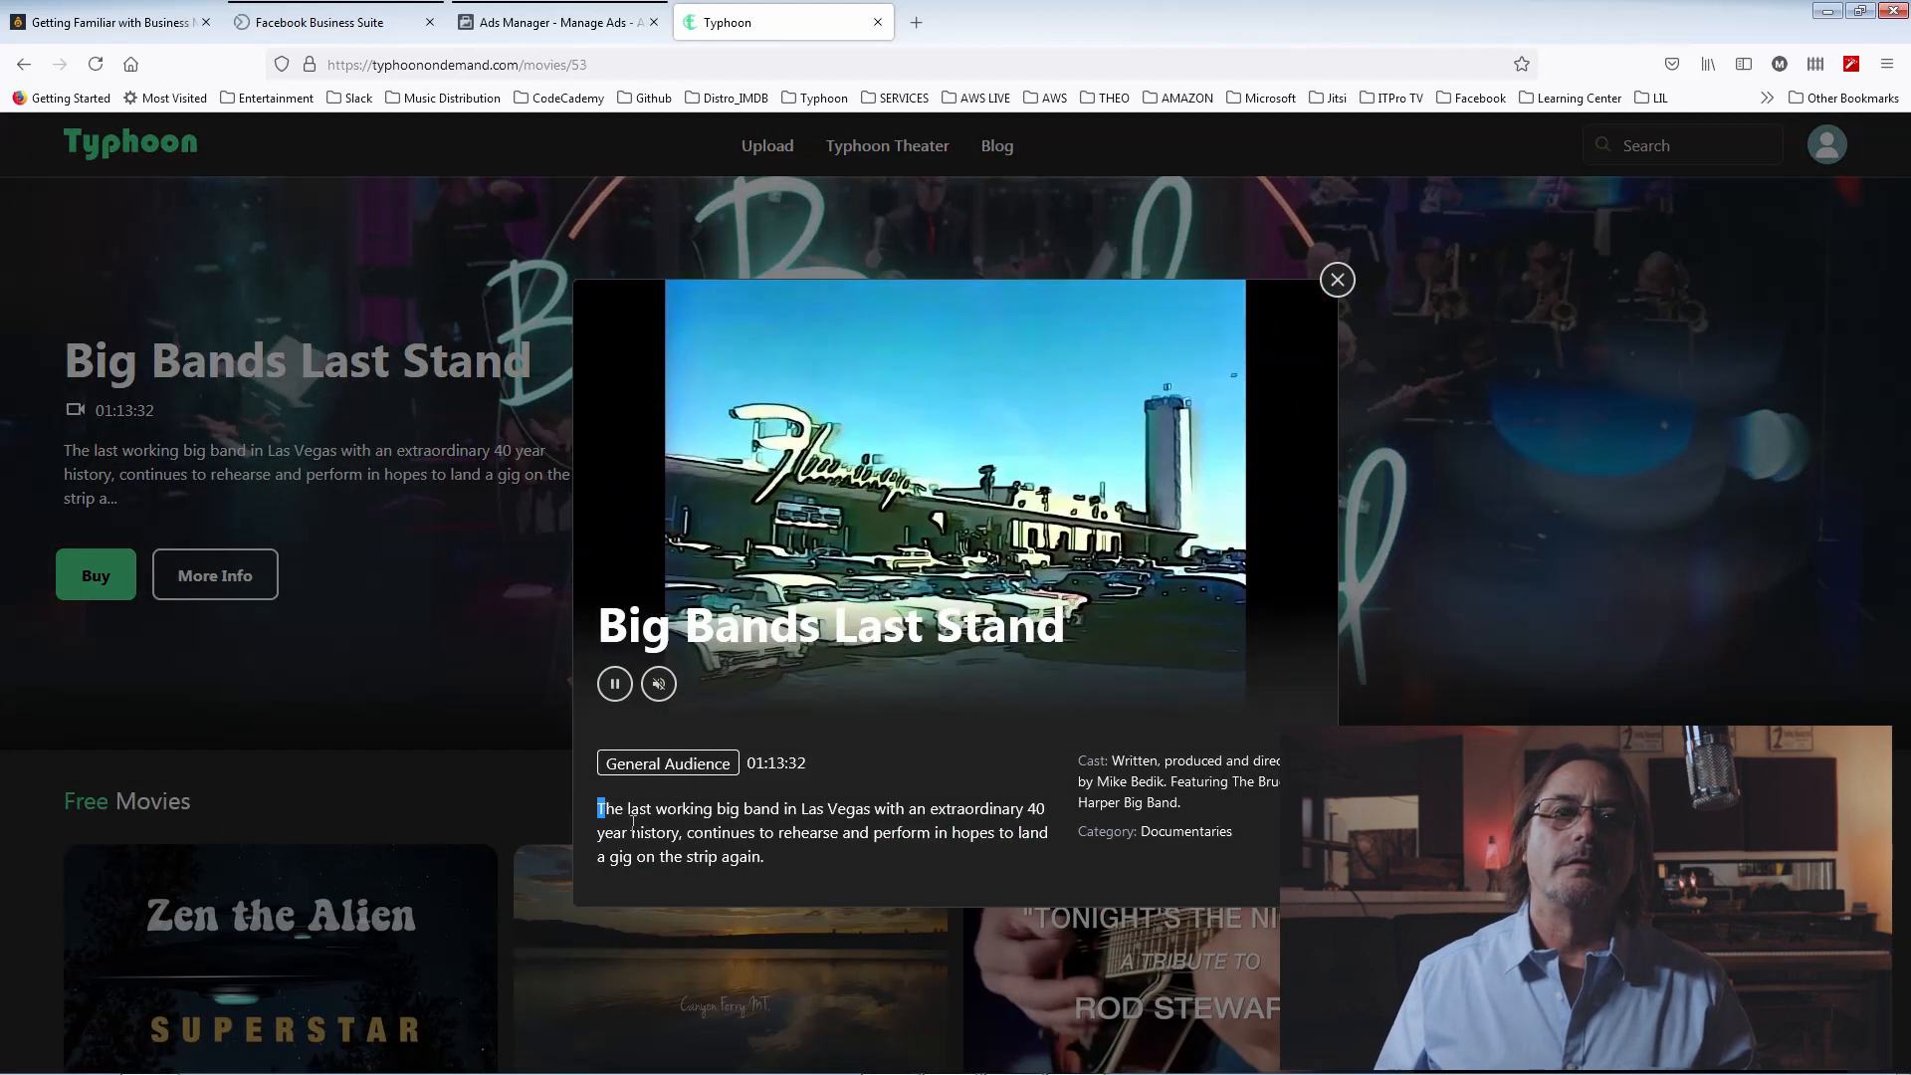
pyautogui.moveTo(602, 808); pyautogui.dragTo(769, 876)
pyautogui.hotkey('ctrl', 'c')
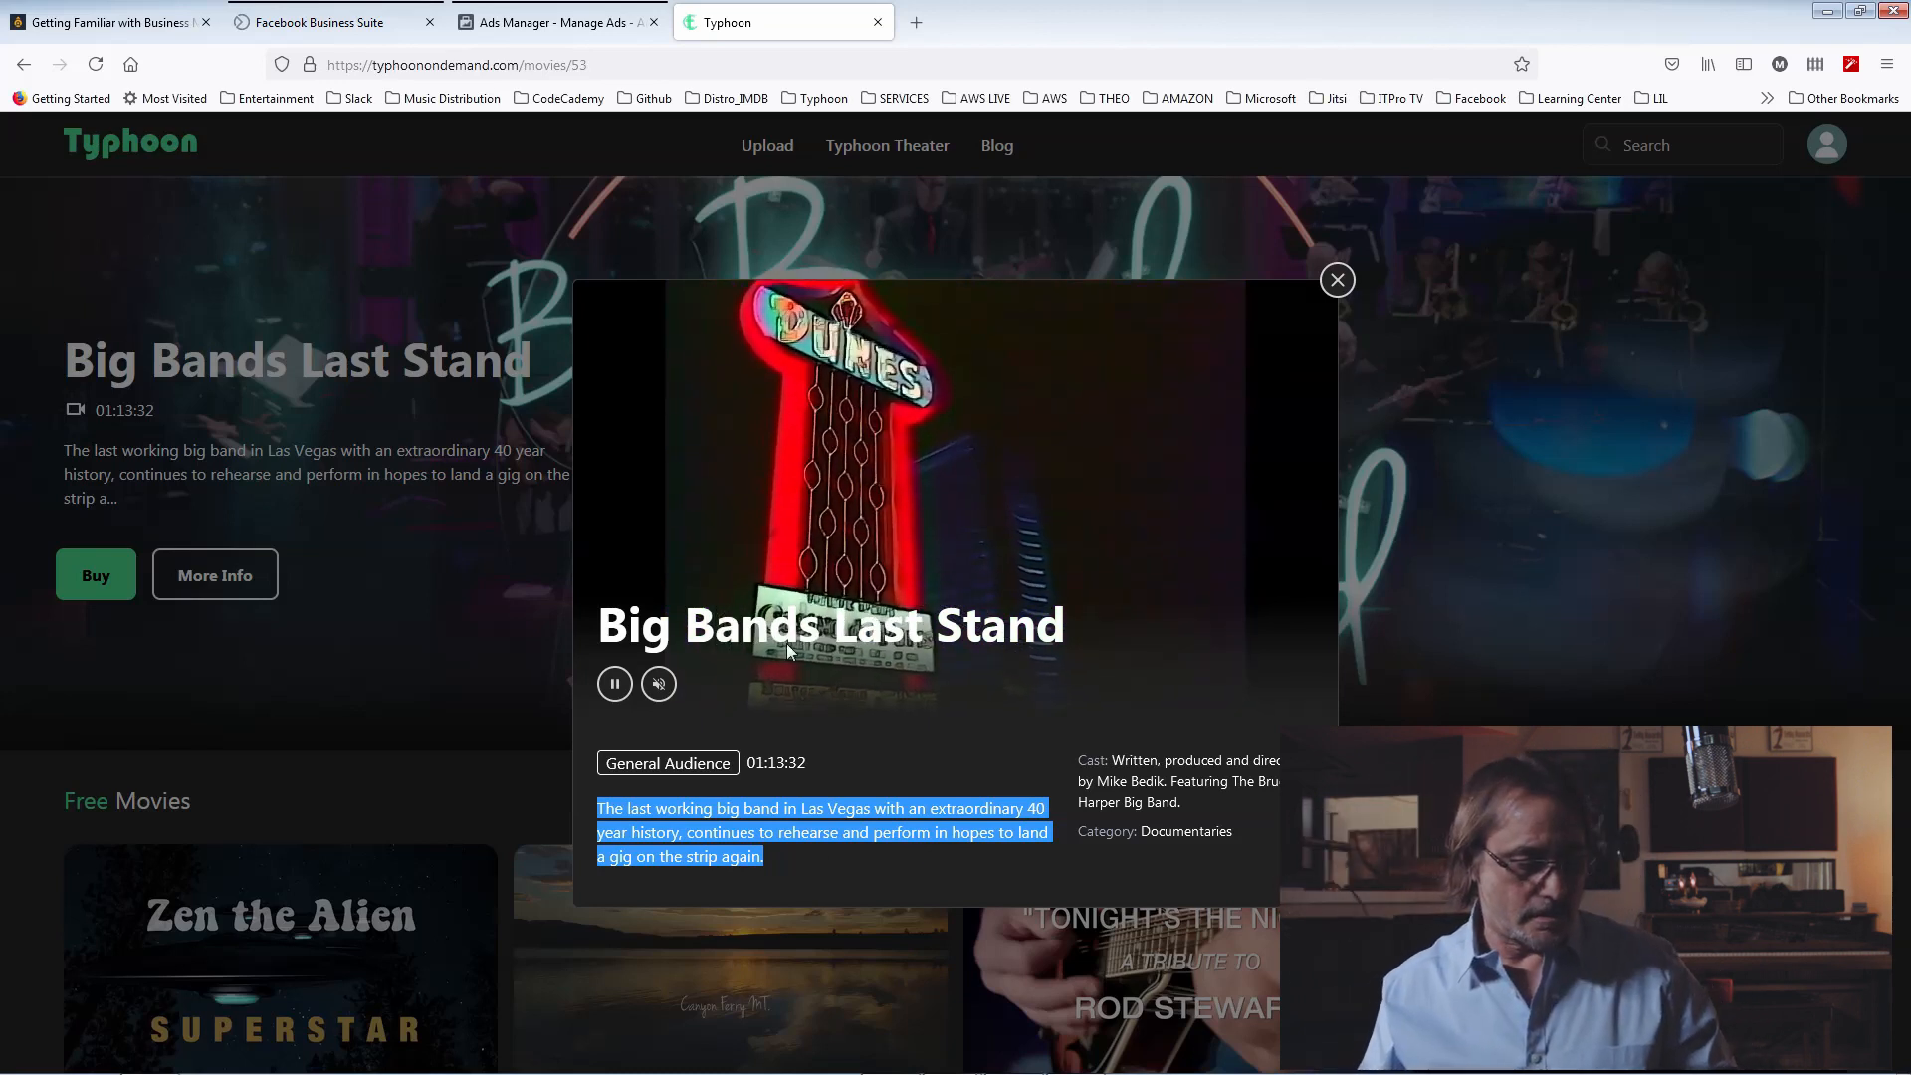
# Return to Ads Manager and replace the ad's primary text with the copied movie synopsis
pyautogui.click(553, 22)
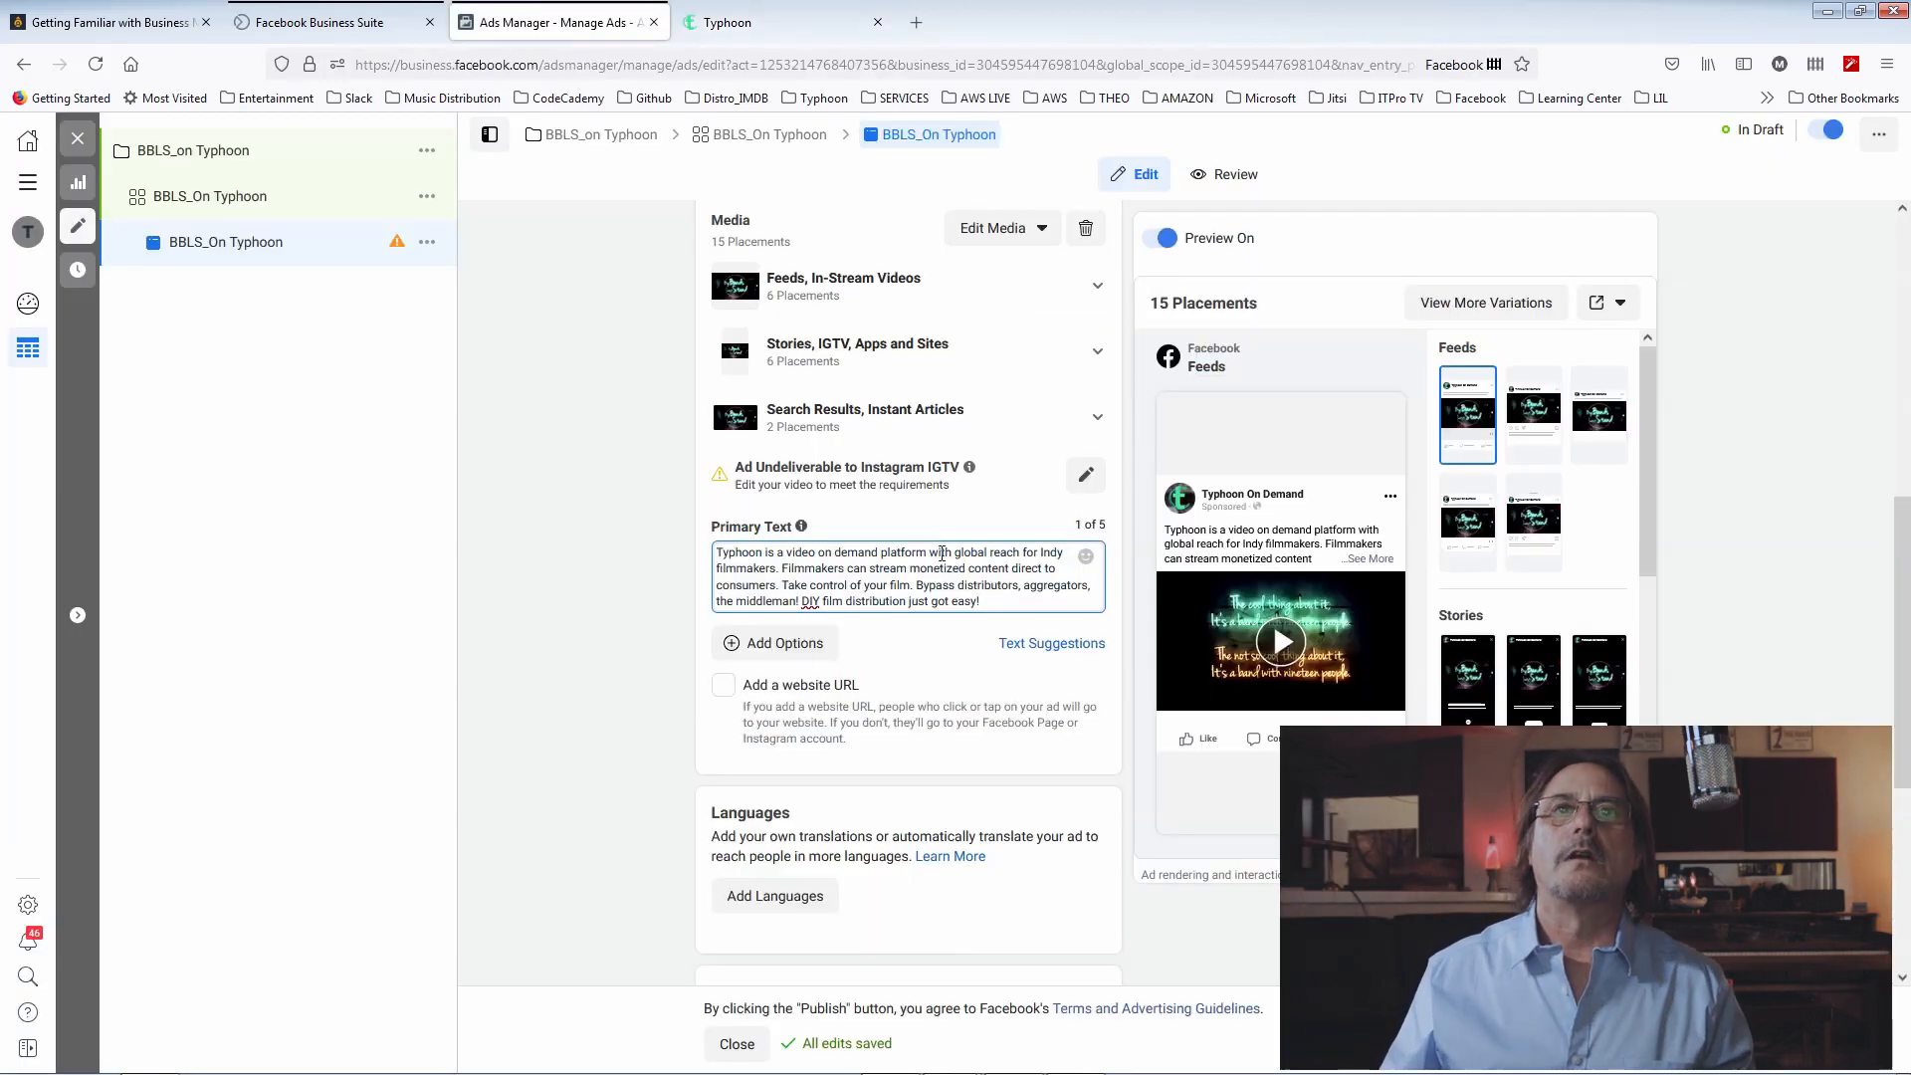
pyautogui.moveTo(981, 604); pyautogui.dragTo(637, 552)
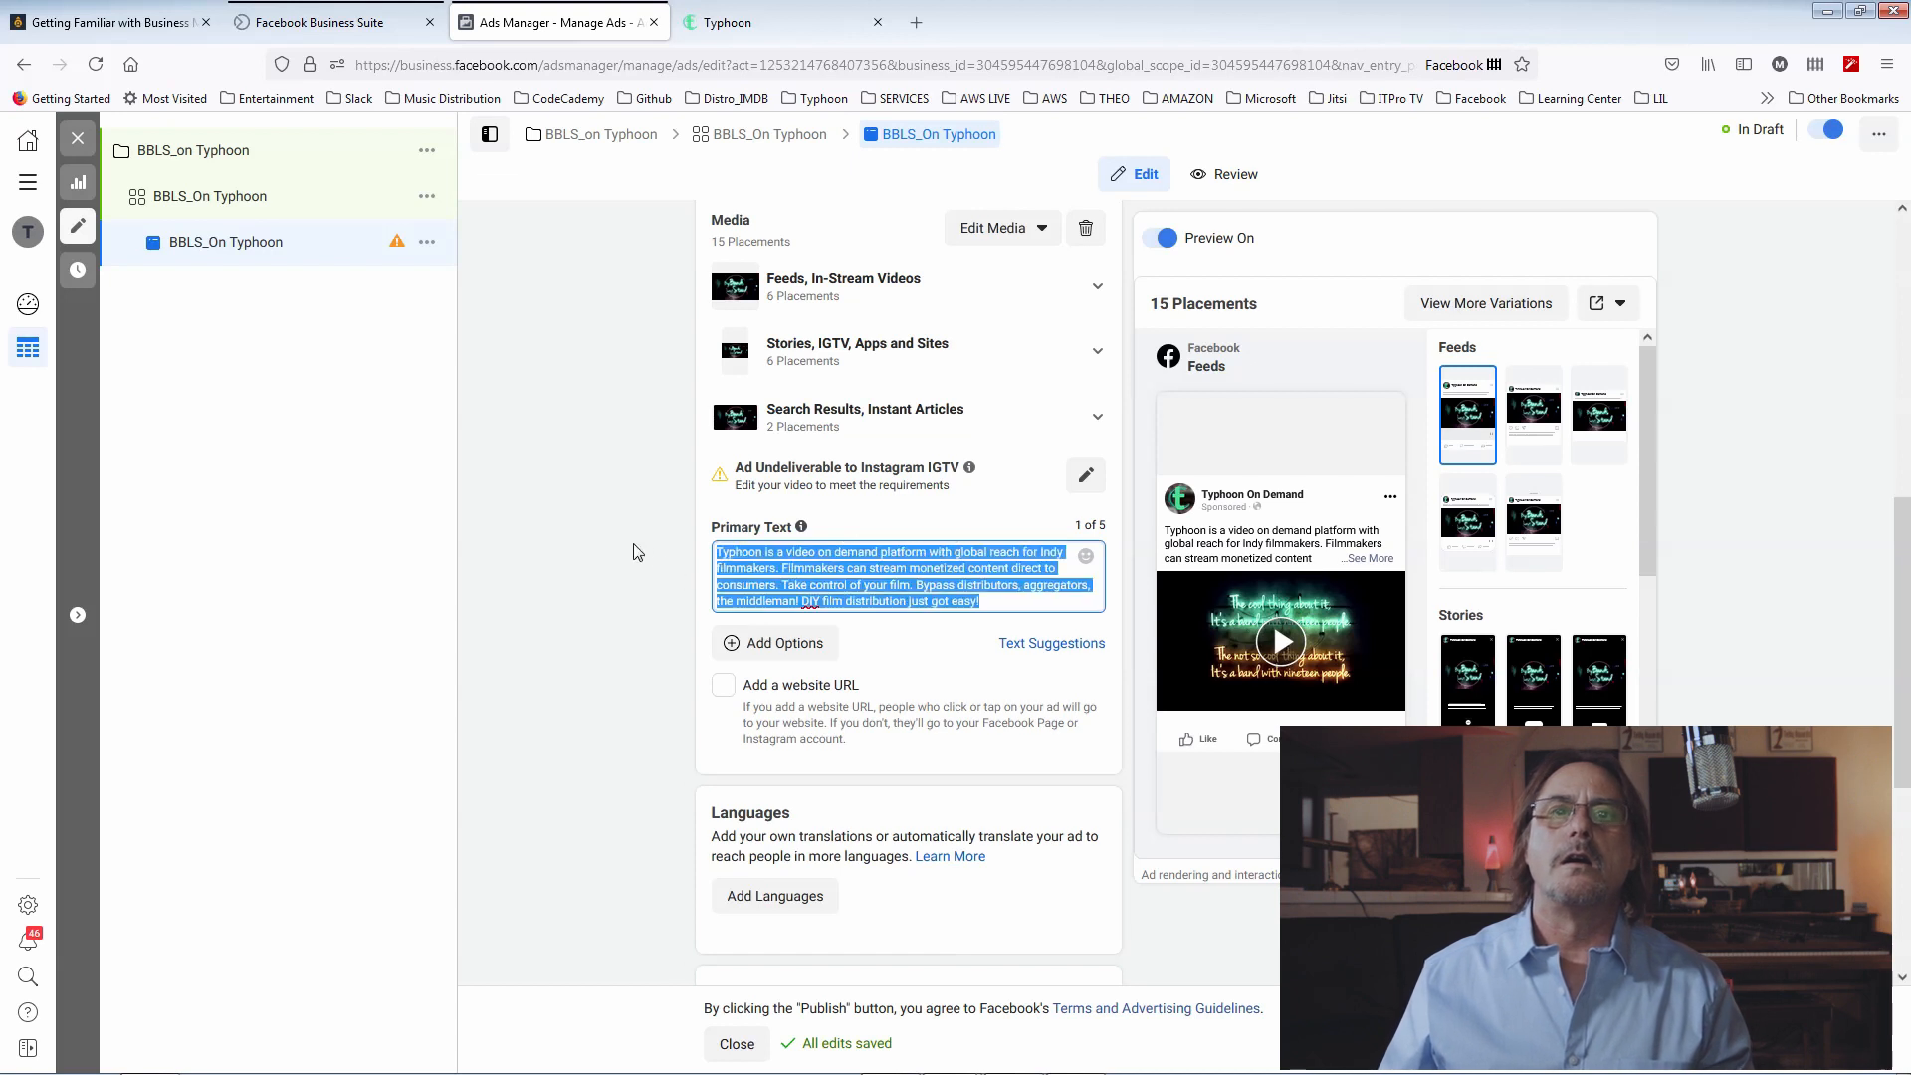
pyautogui.hotkey('ctrl', 'v')
# Enable a website URL for the ad and set its headline to "See it on Typhoon on Demand!"
pyautogui.scroll(-3, 637, 553)
pyautogui.click(724, 390)
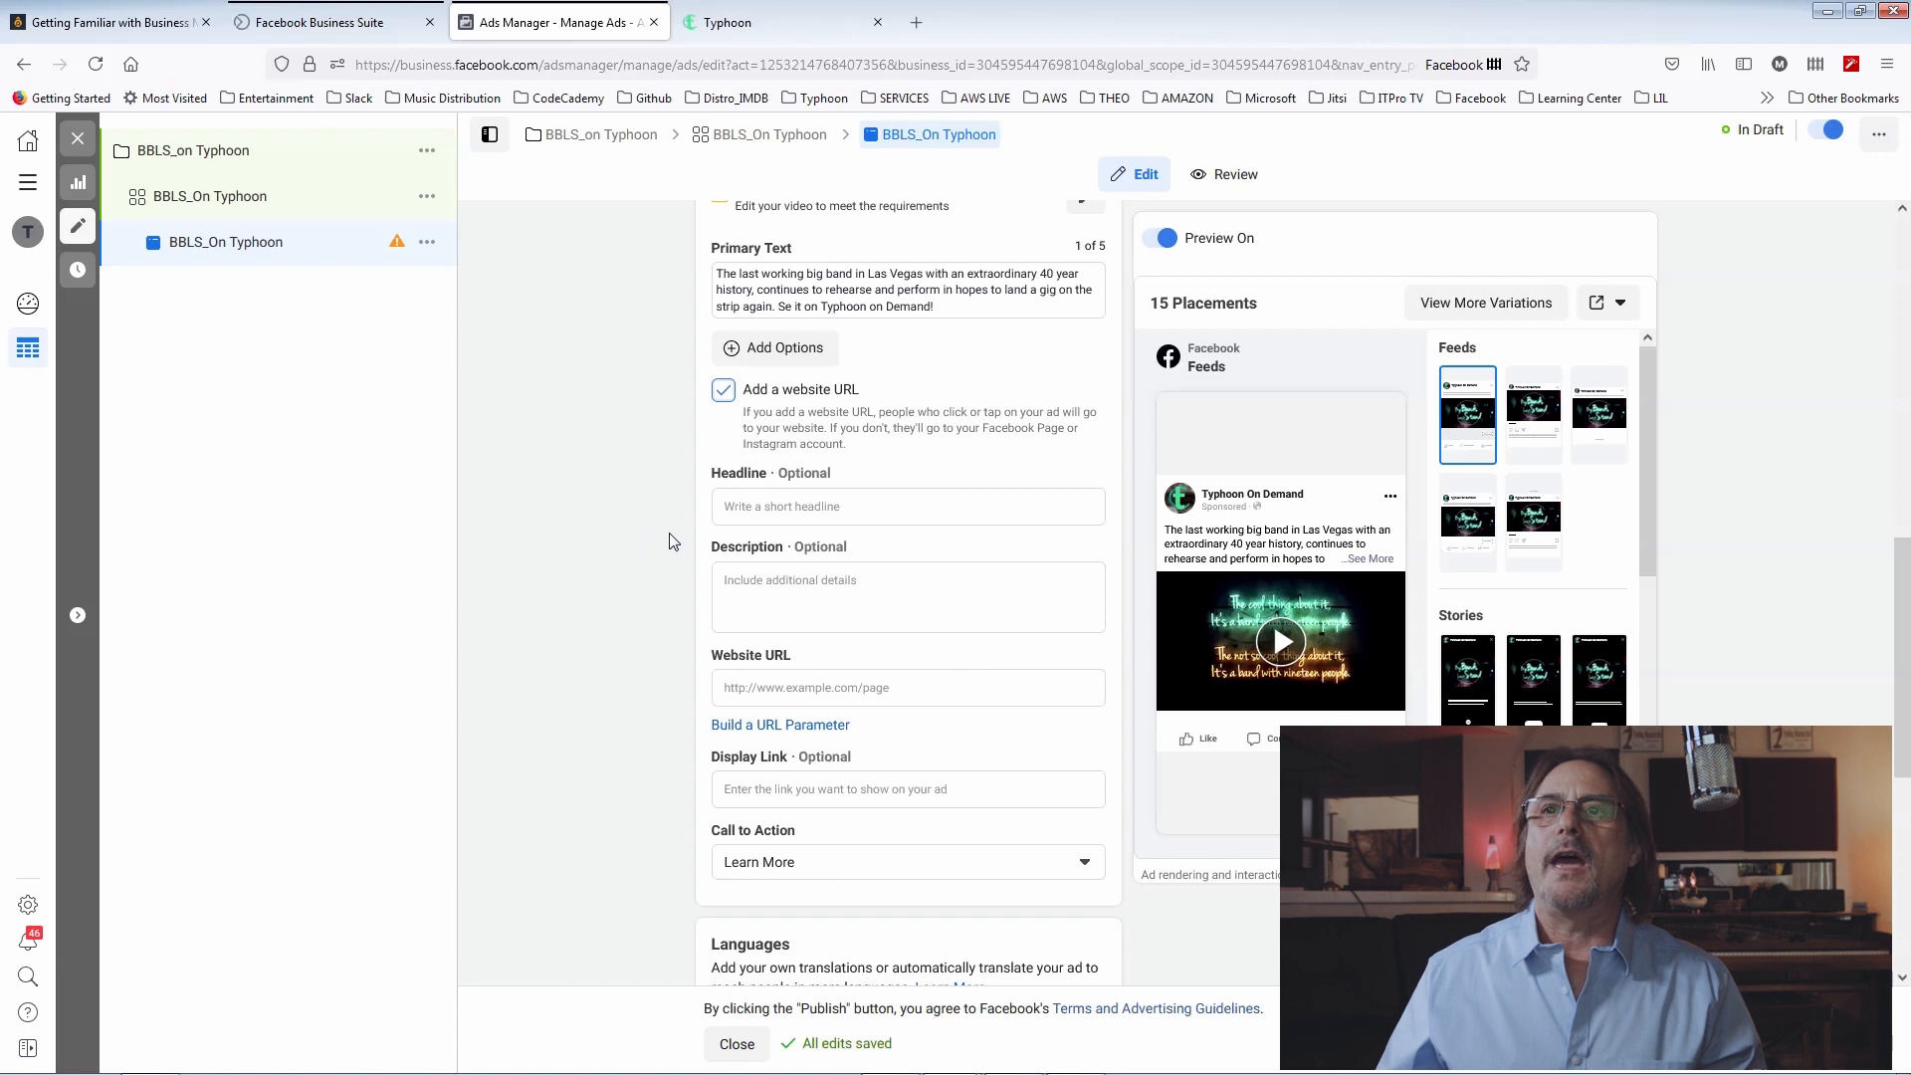
pyautogui.click(770, 506)
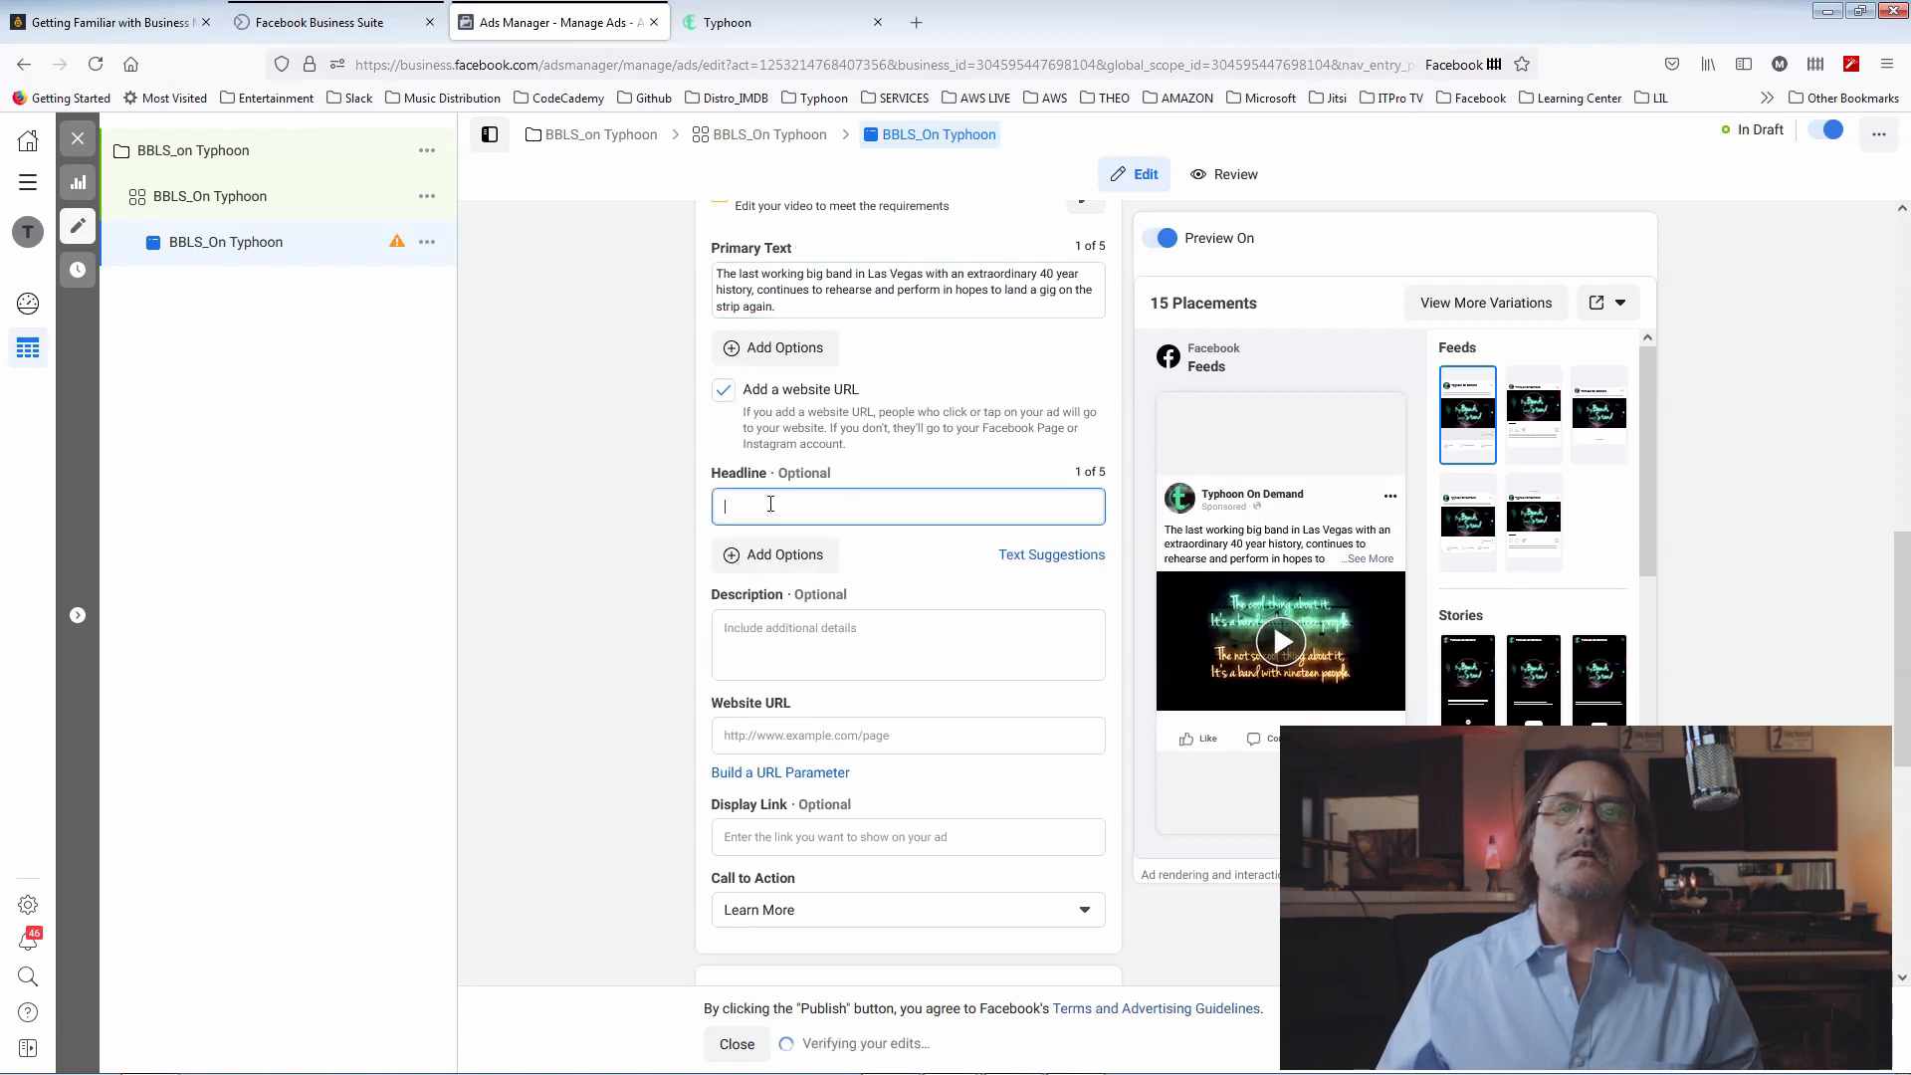
pyautogui.write('Se it on Typhoon on Demand!')
pyautogui.click(738, 507)
pyautogui.write('e')
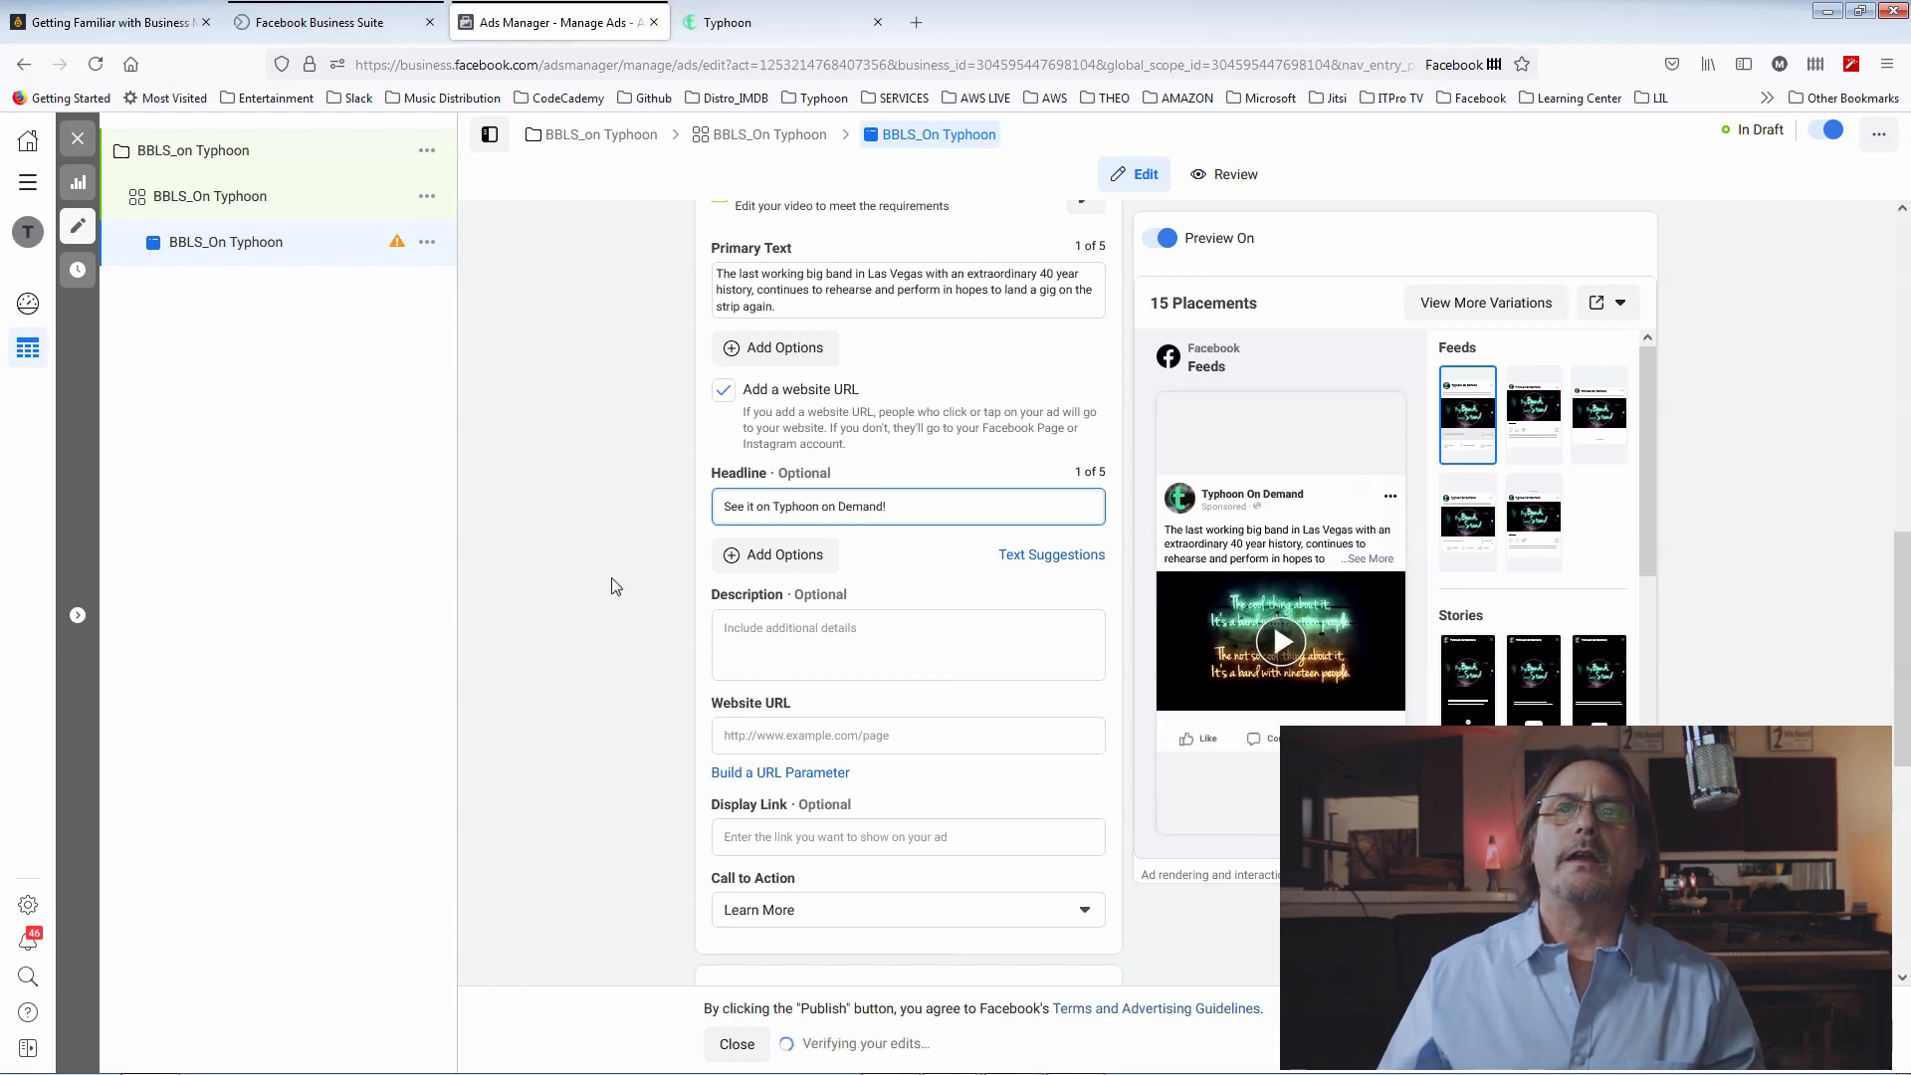
pyautogui.scroll(-3, 665, 563)
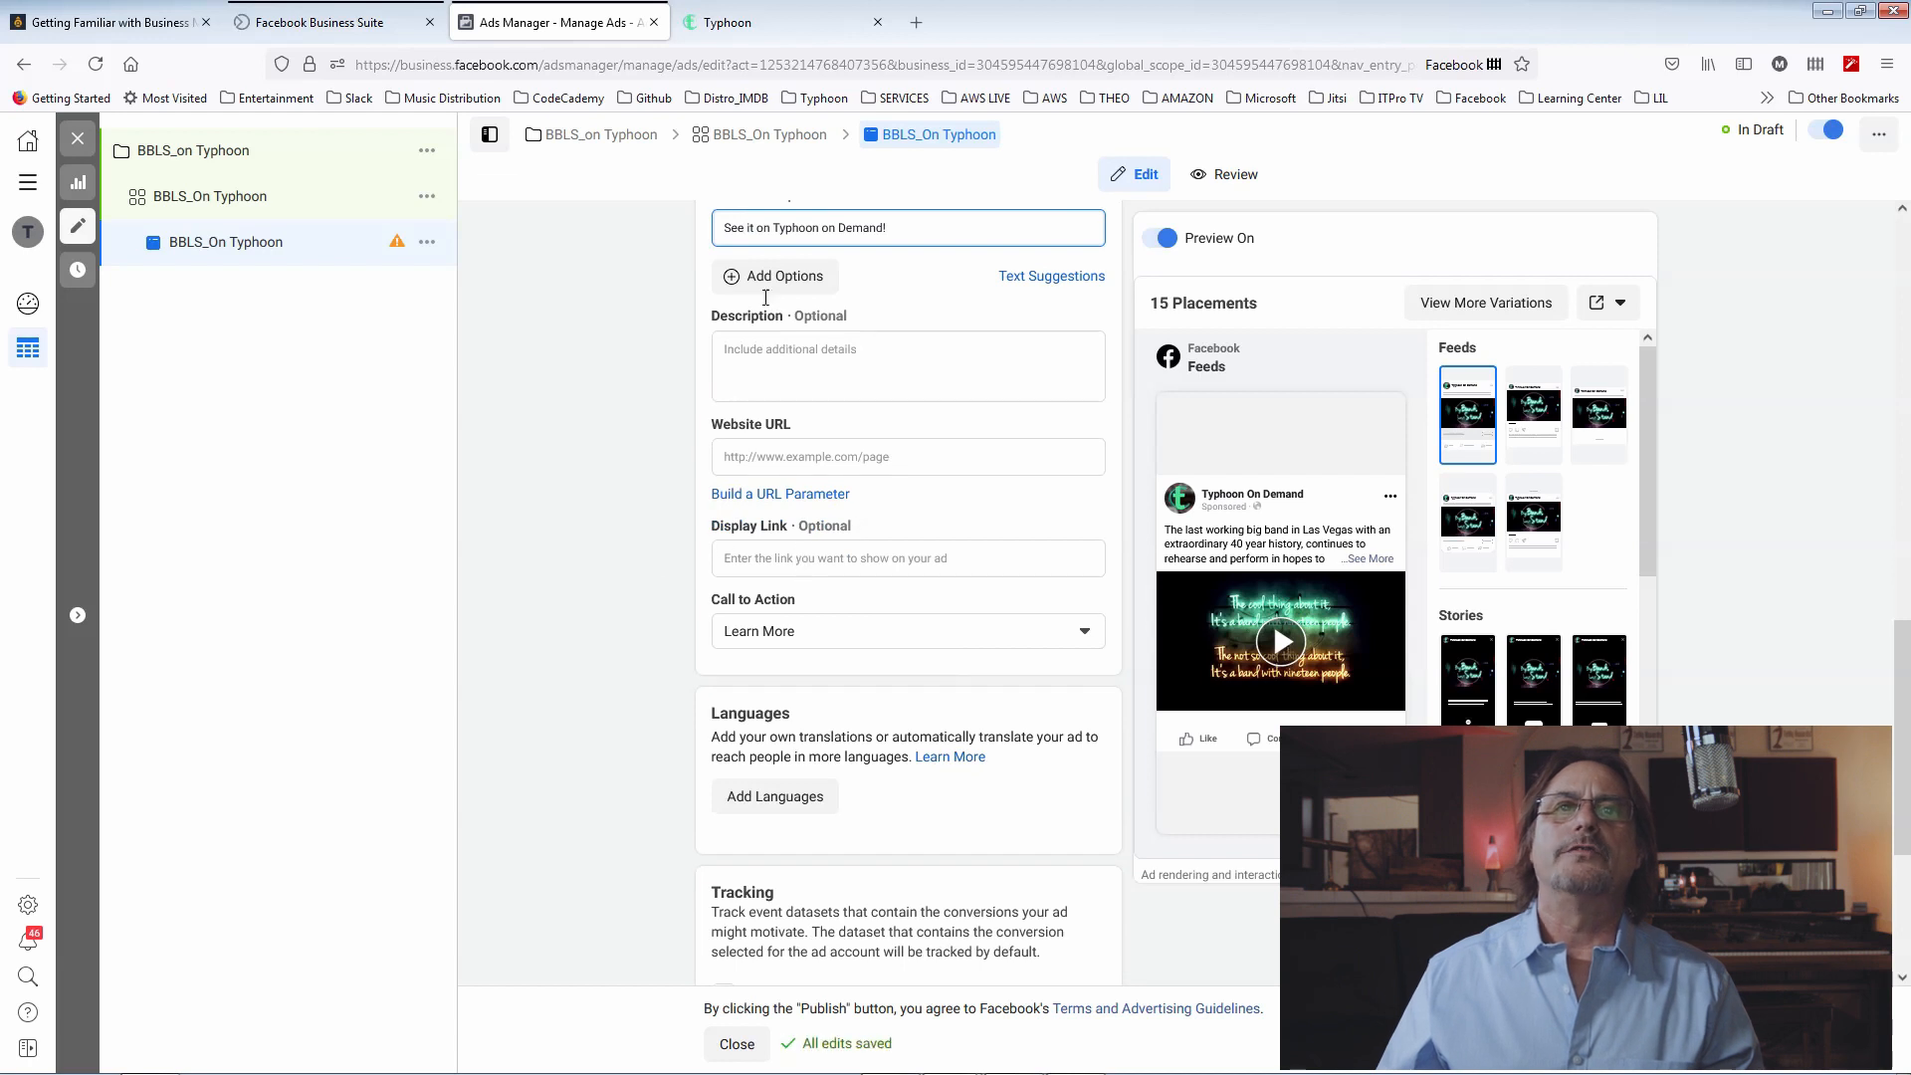
pyautogui.click(710, 22)
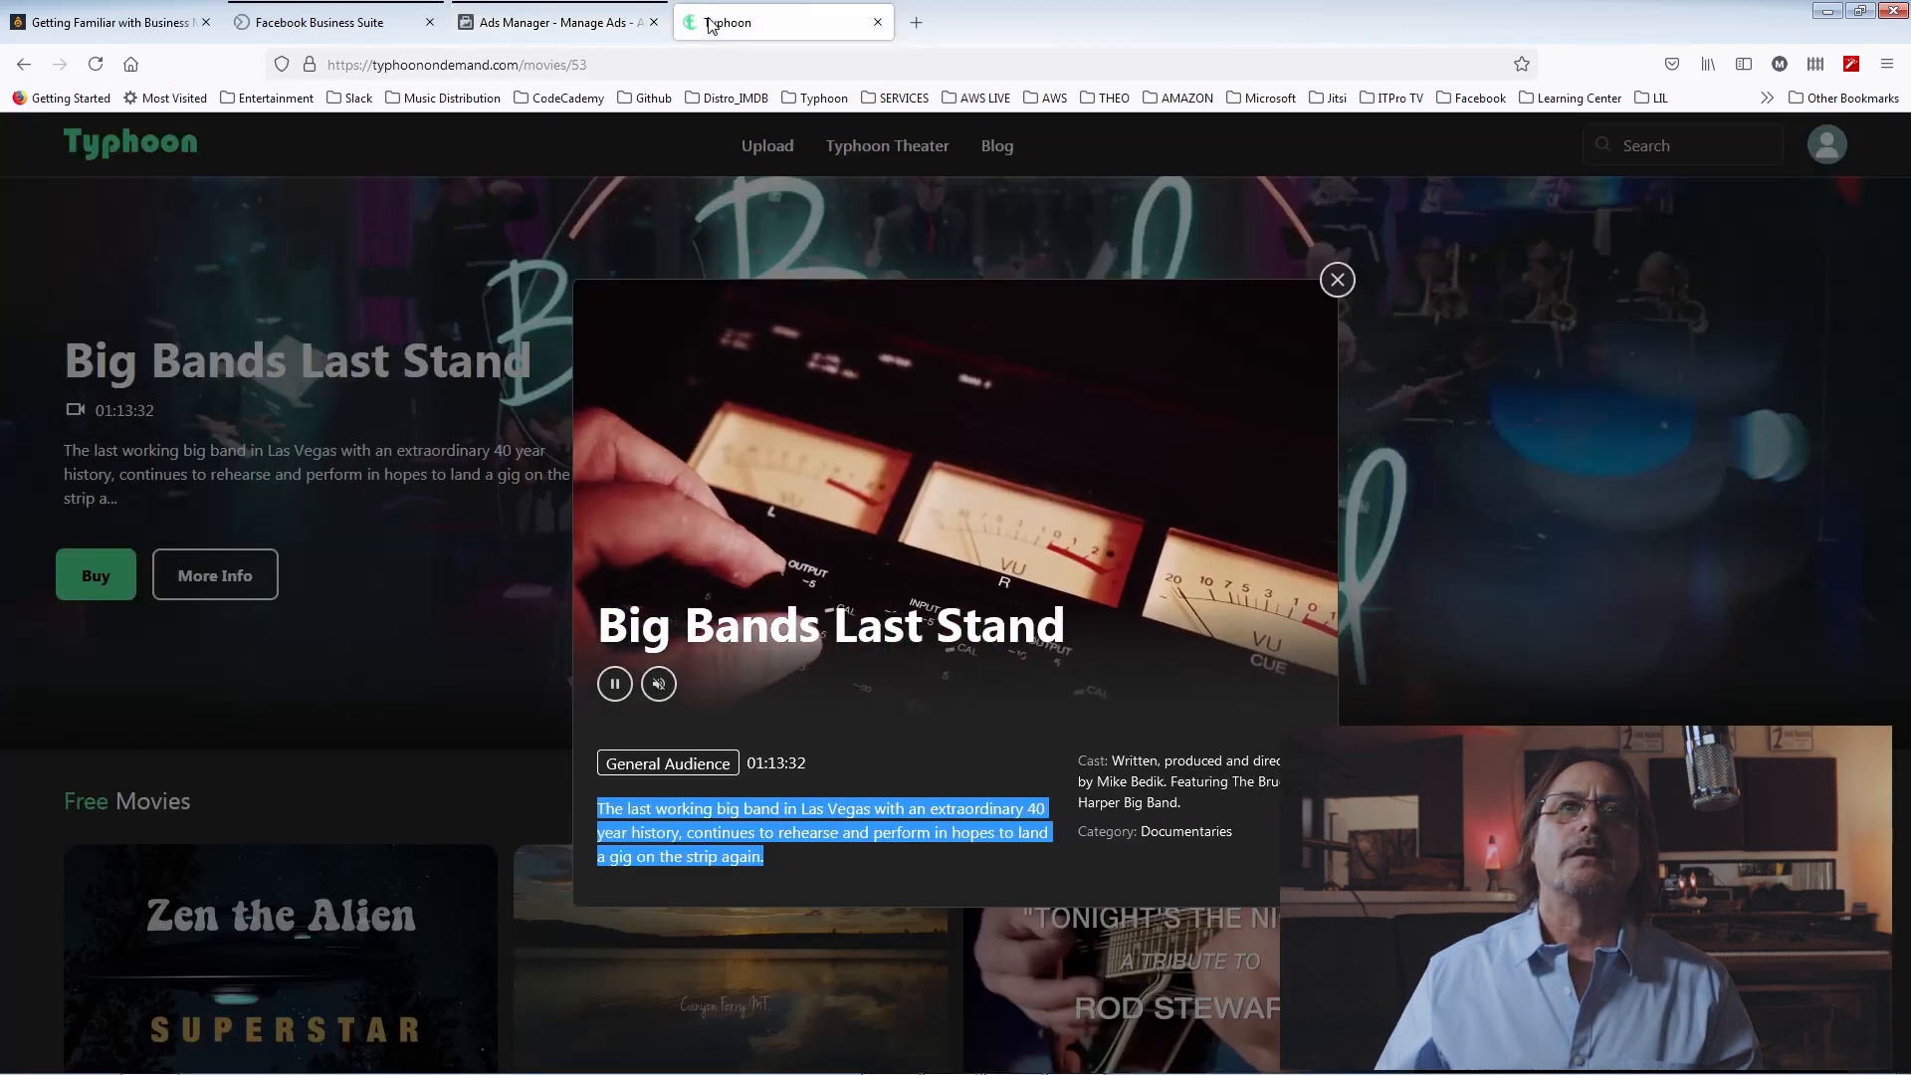
pyautogui.click(691, 66)
pyautogui.hotkey('ctrl', 'c')
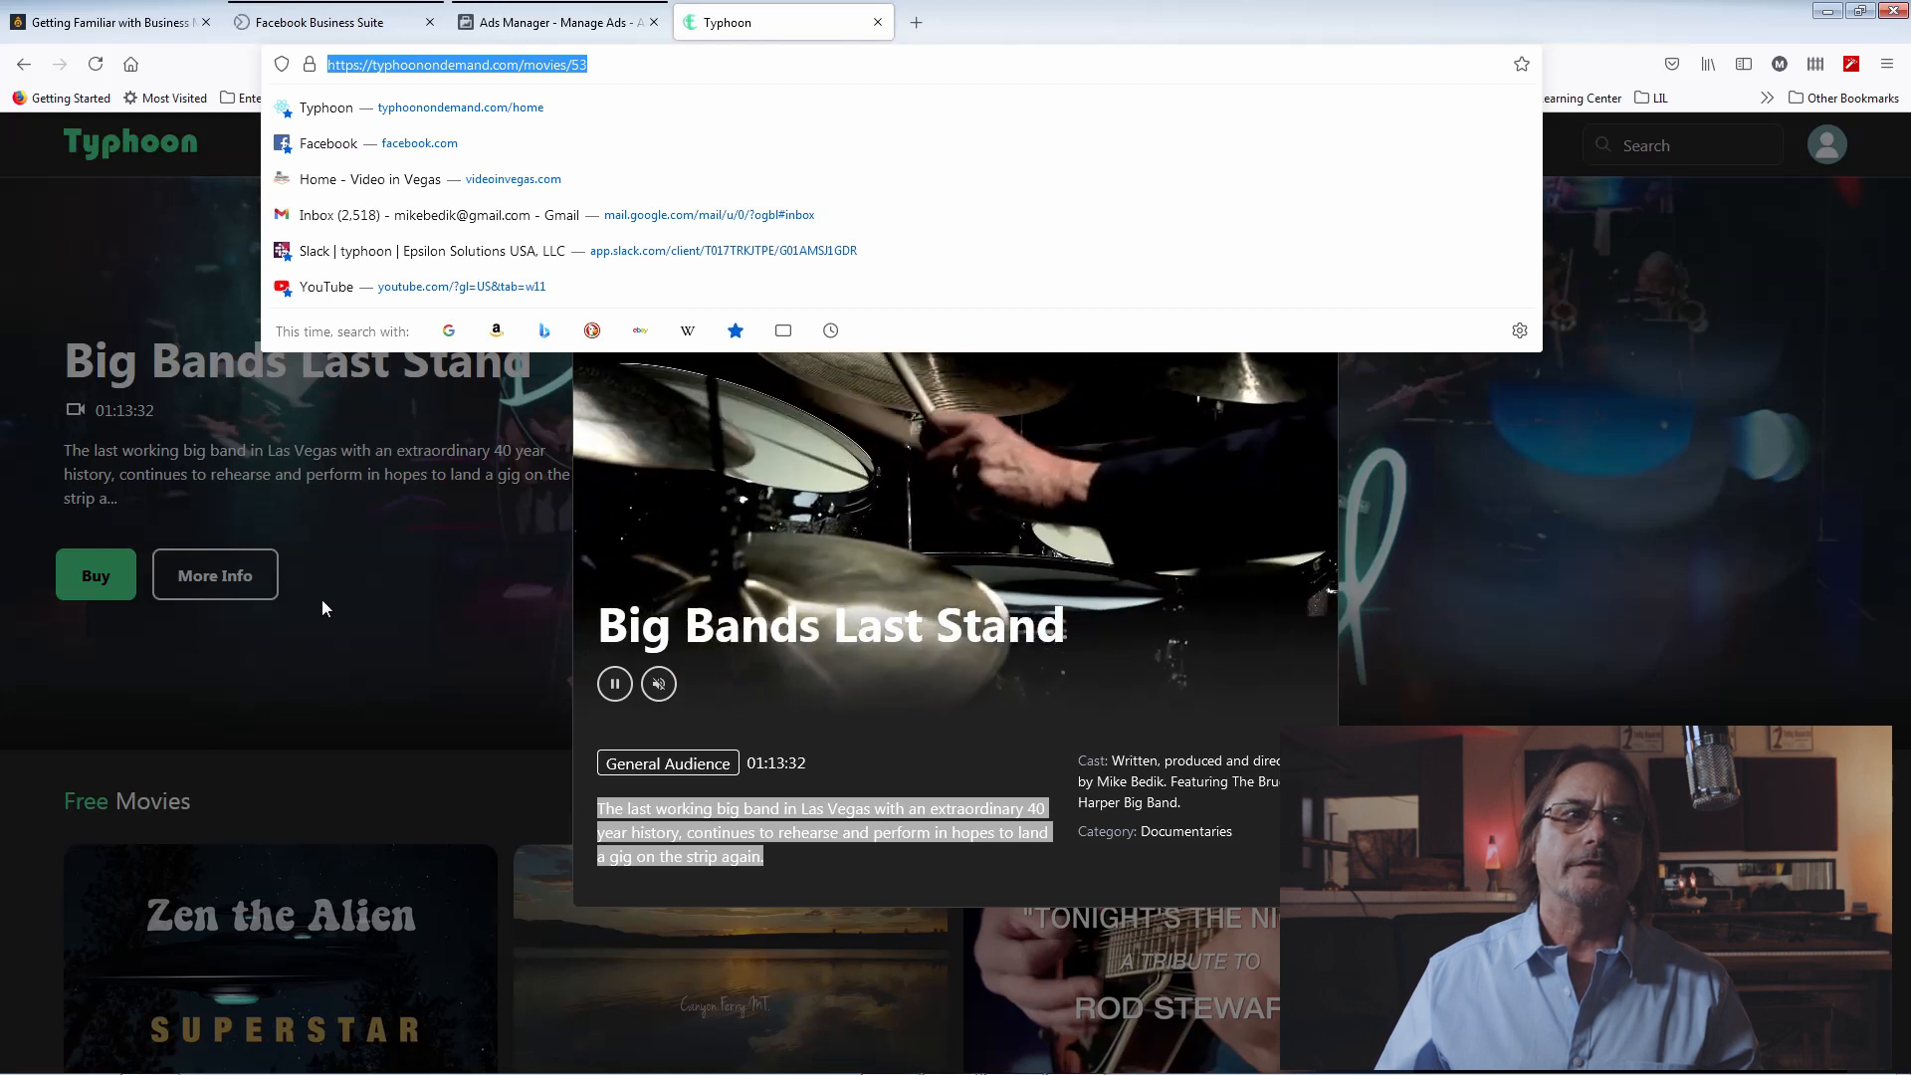
pyautogui.click(319, 22)
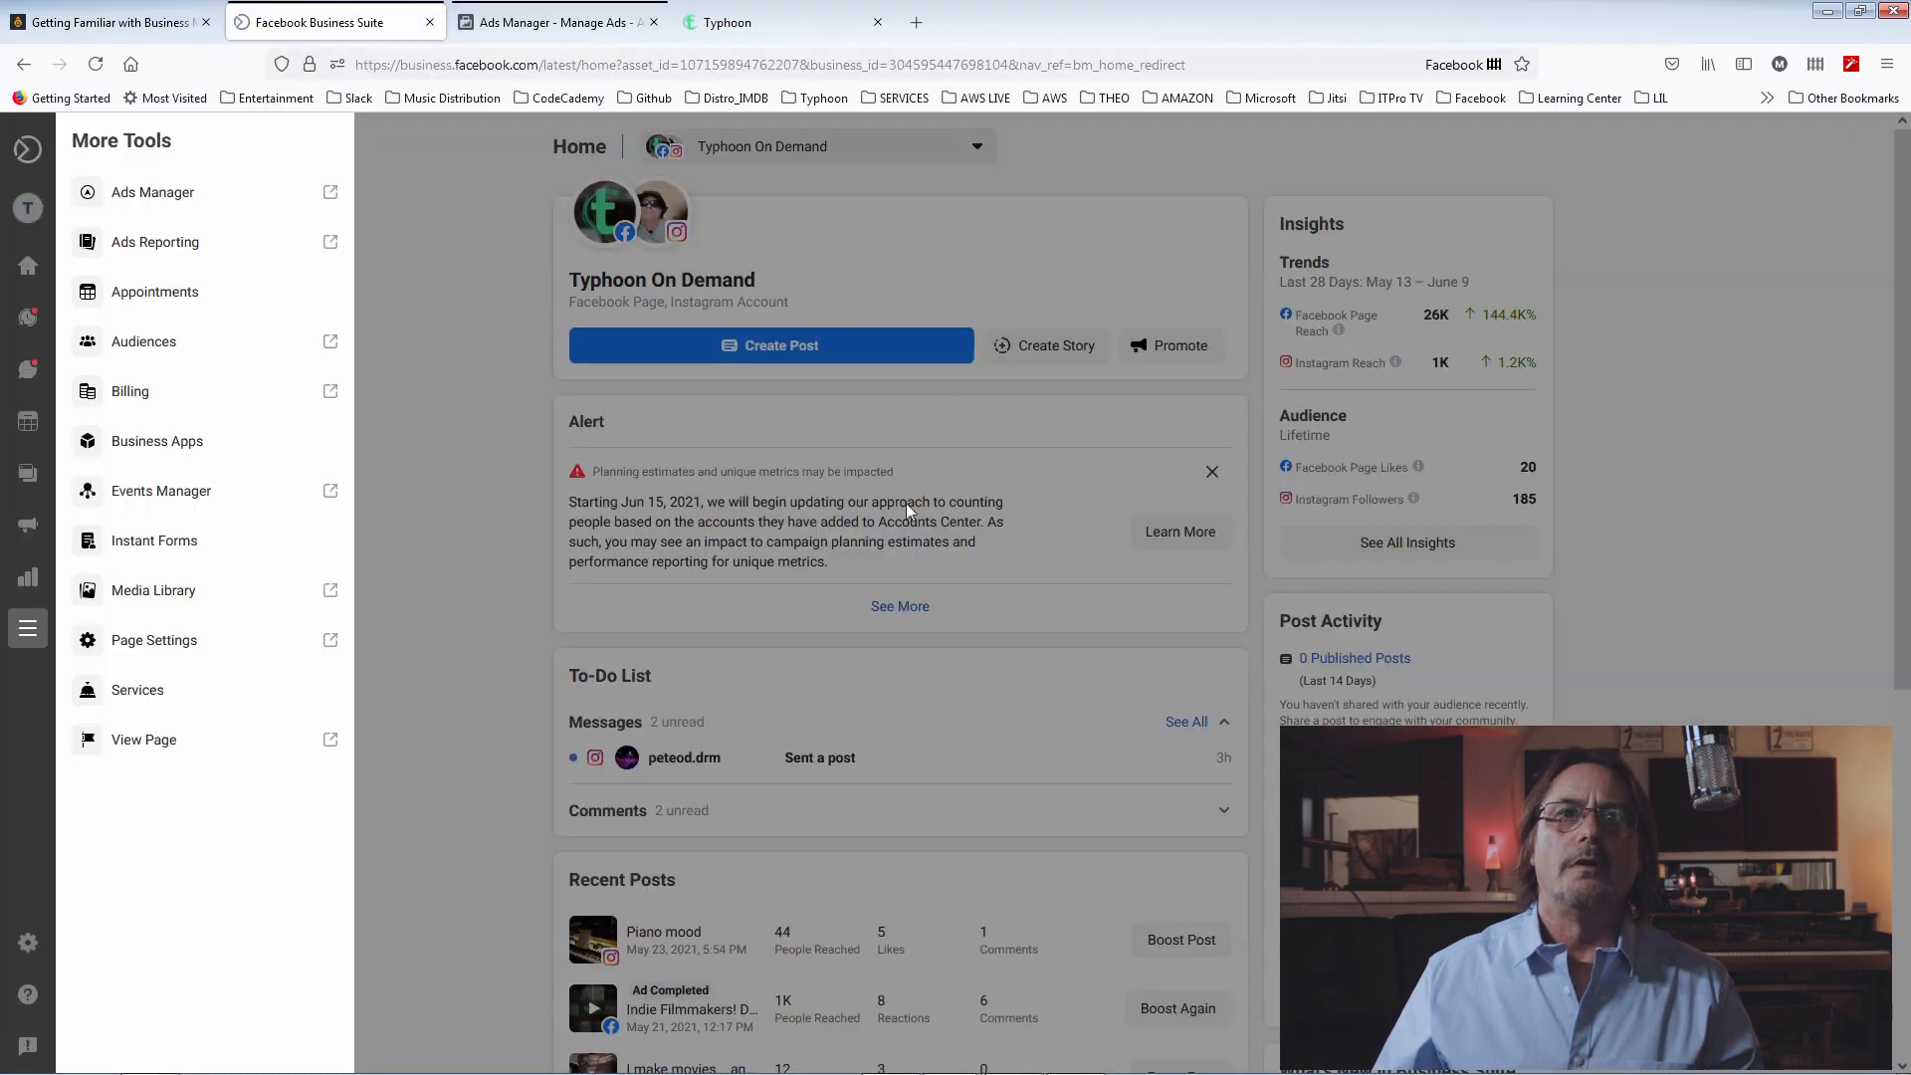
pyautogui.click(583, 22)
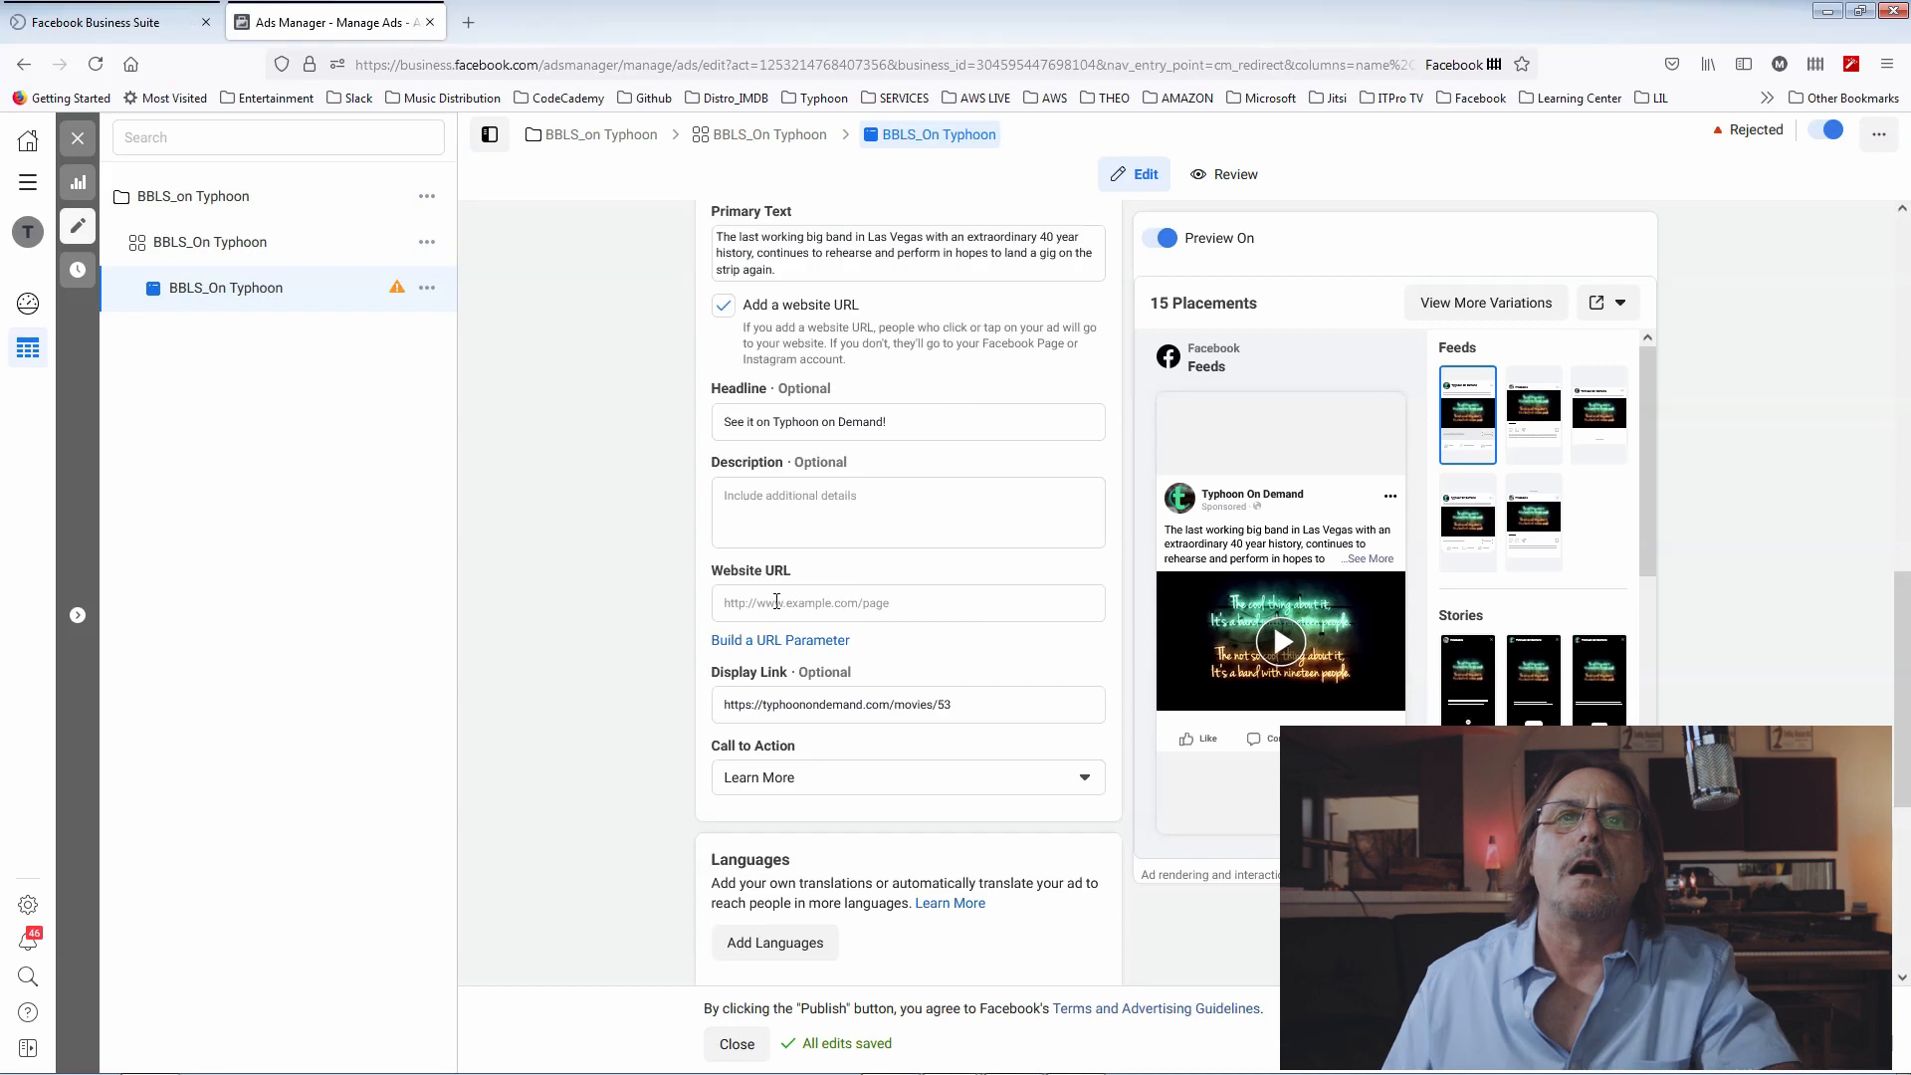
pyautogui.click(776, 601)
pyautogui.hotkey('ctrl', 'v')
pyautogui.click(640, 622)
# Review the ad's website URL, display link, call to action, languages and tracking settings
pyautogui.scroll(-3, 640, 622)
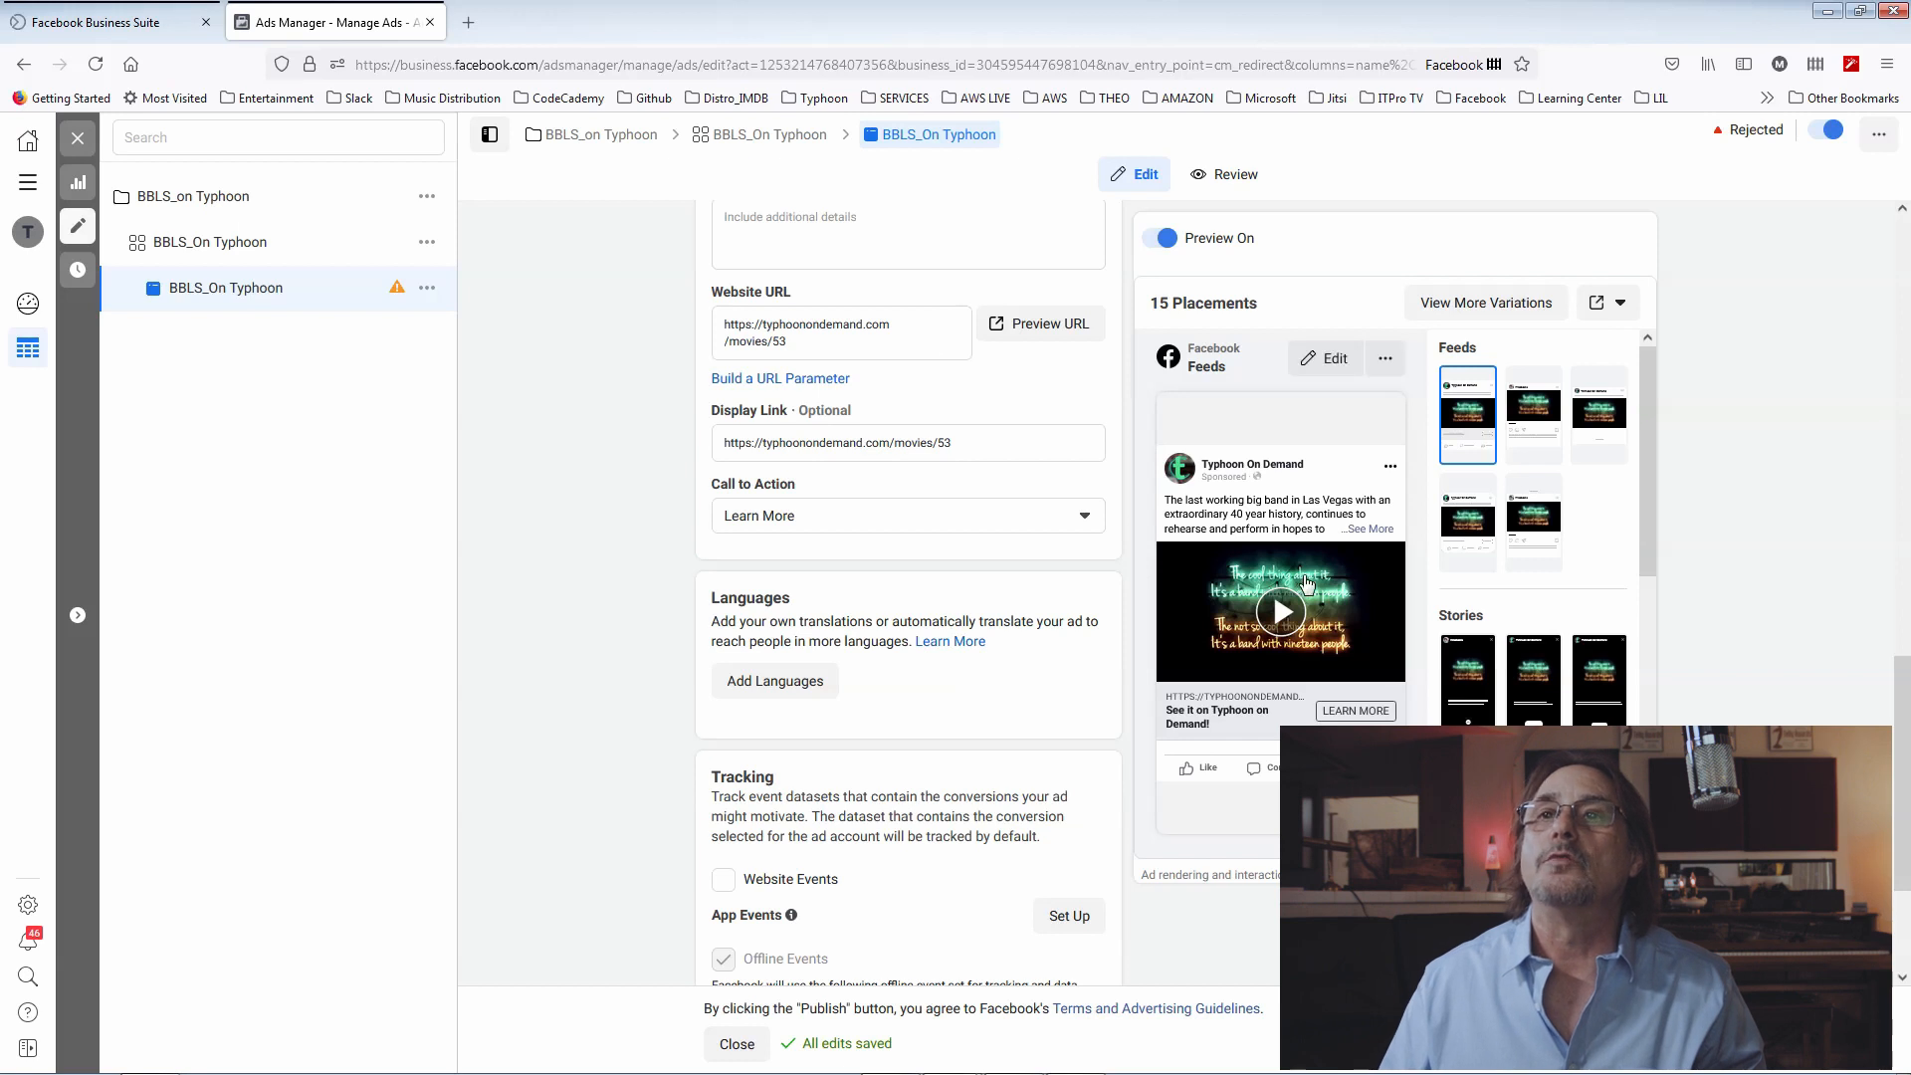
pyautogui.scroll(-3, 908, 598)
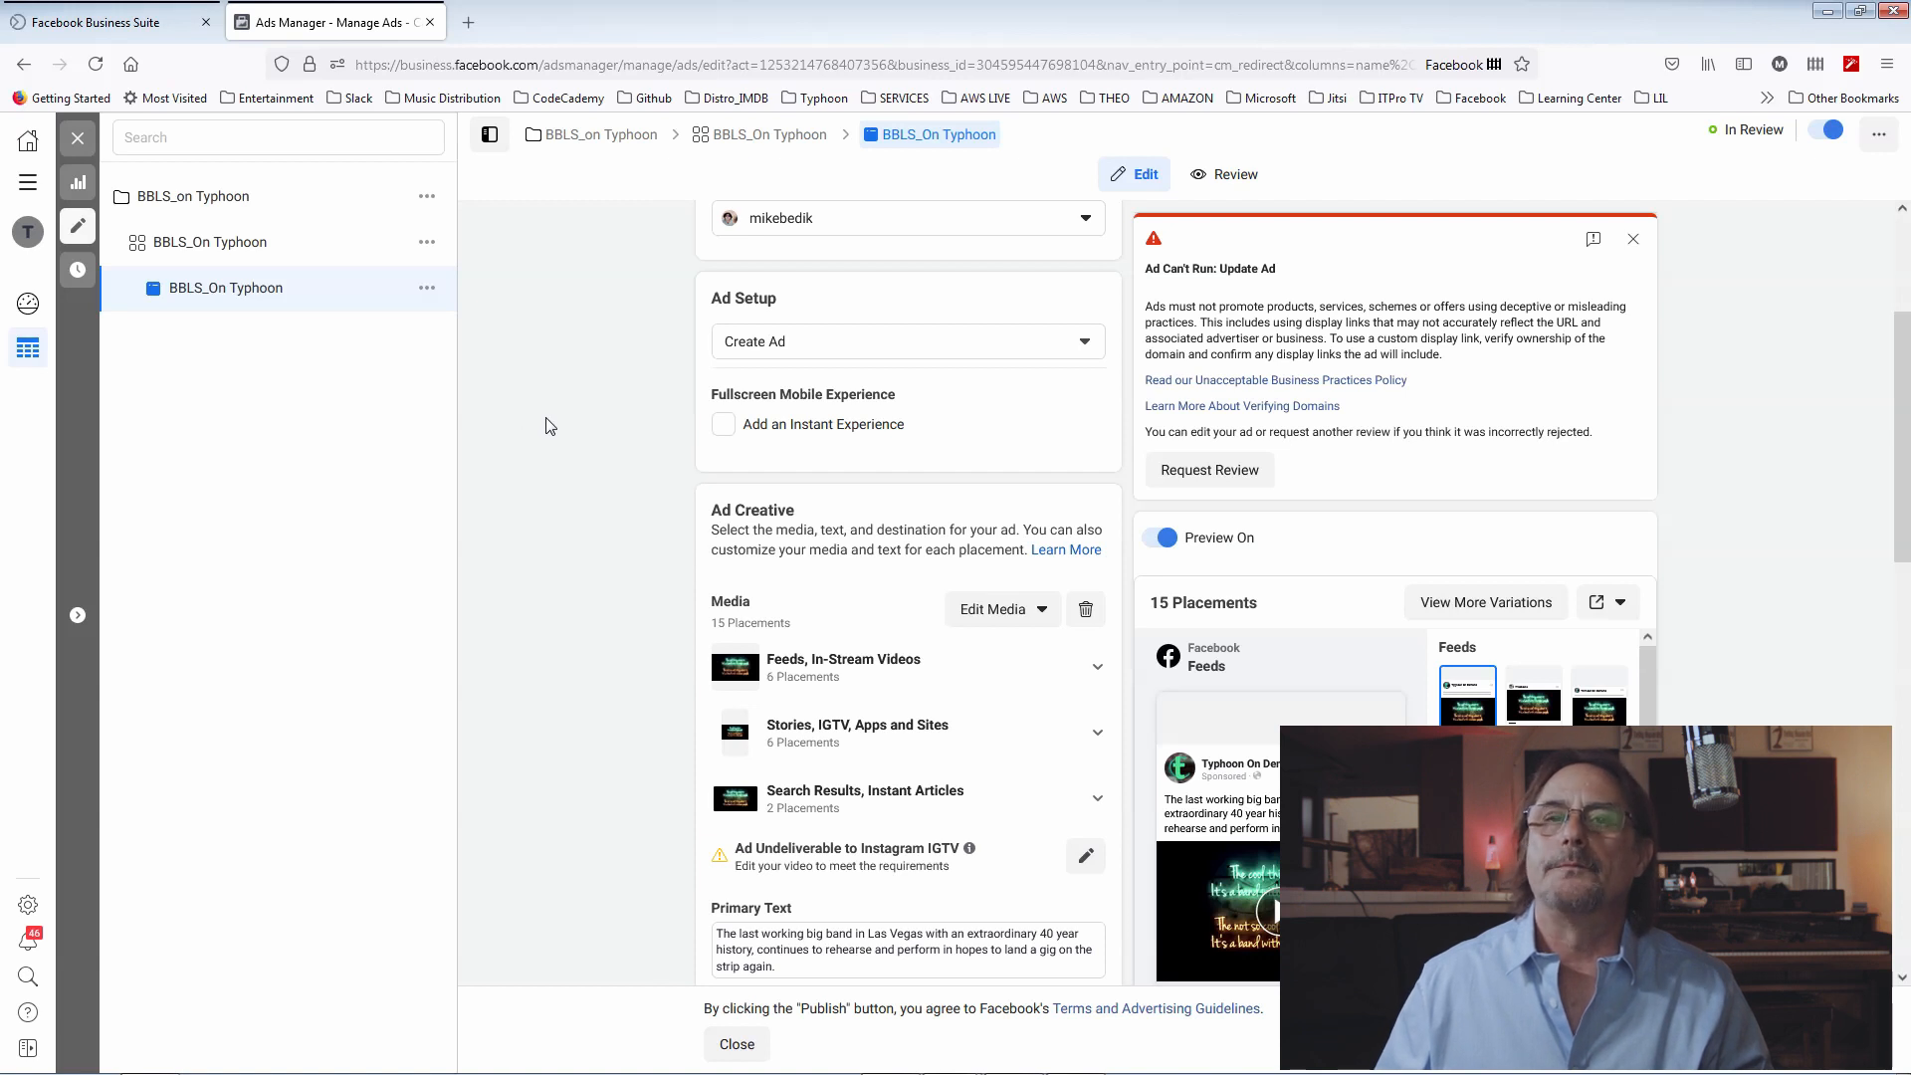
pyautogui.scroll(-3, 575, 416)
pyautogui.scroll(-6, 574, 416)
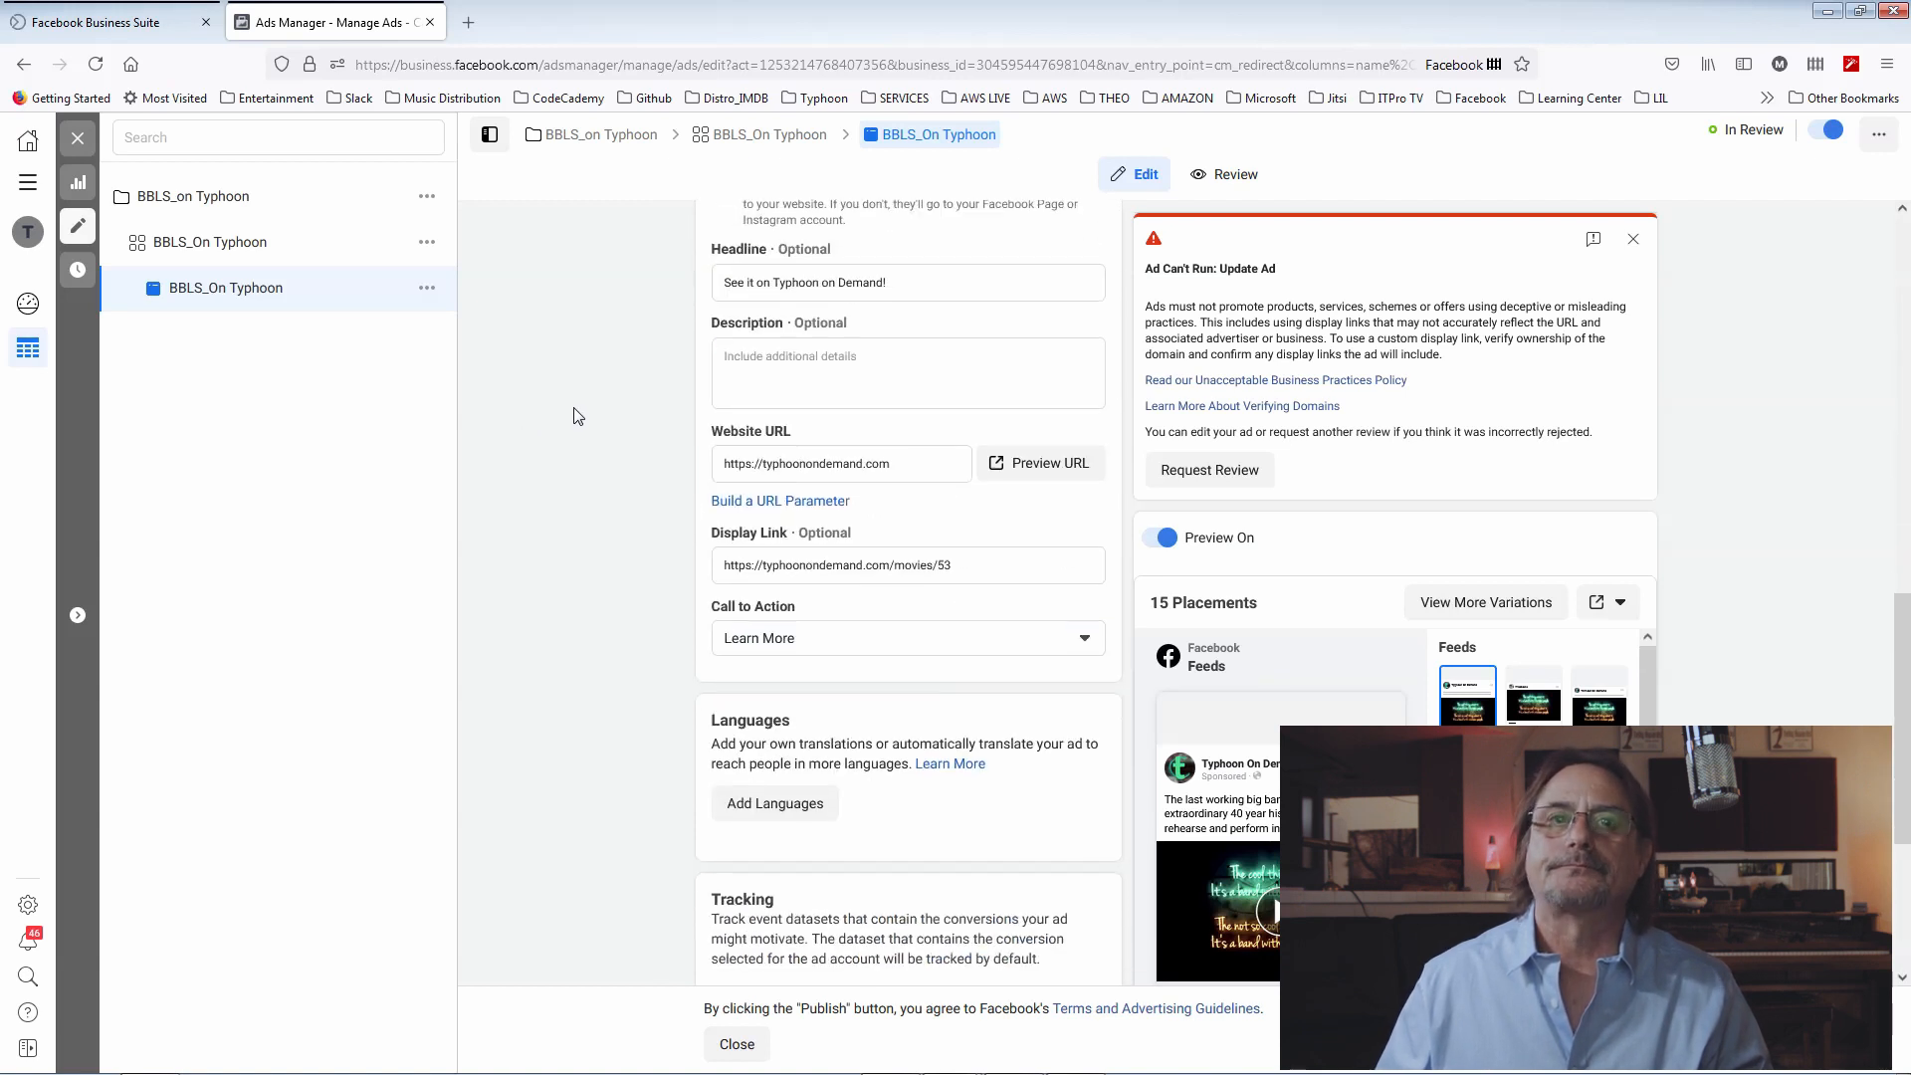
pyautogui.scroll(-4, 631, 394)
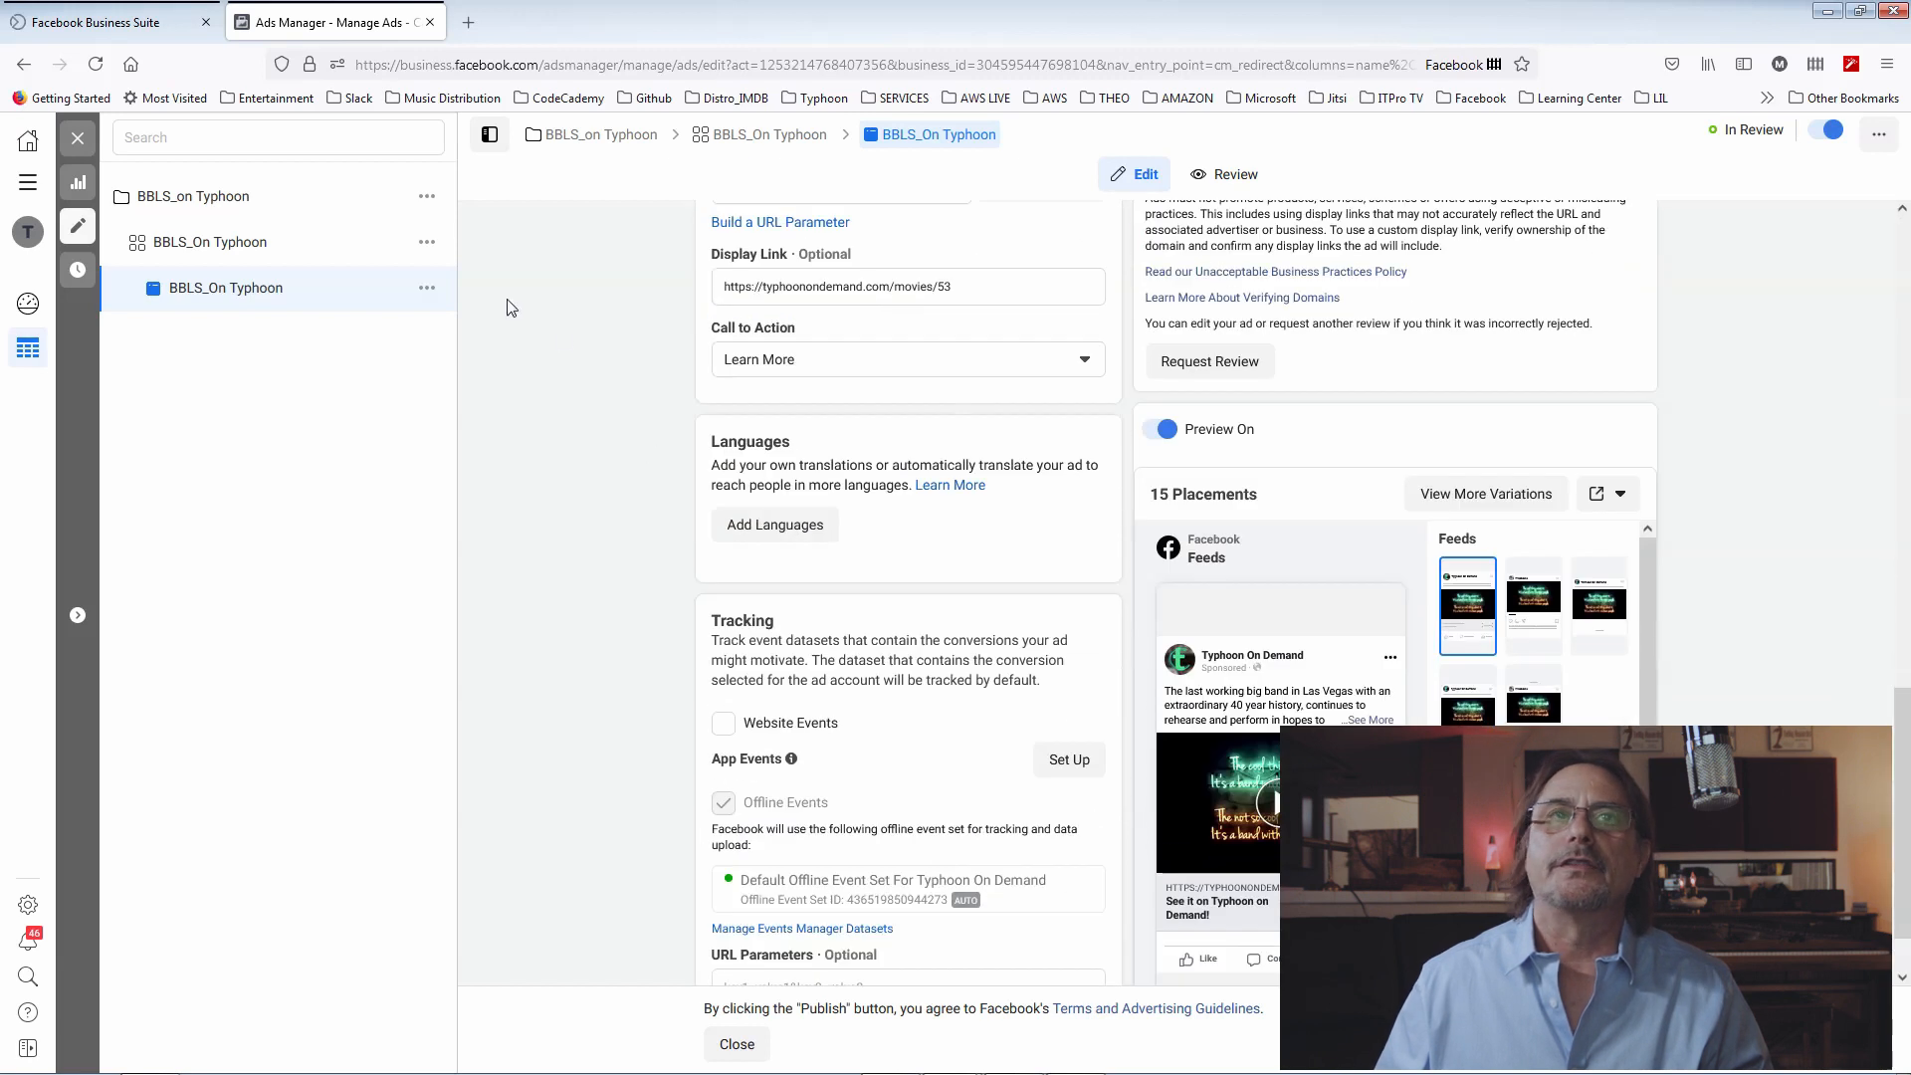
# Open the bookmarked Ads Reporting view in a new browser tab to see the May 2021 ad results
pyautogui.click(472, 25)
pyautogui.click(1490, 99)
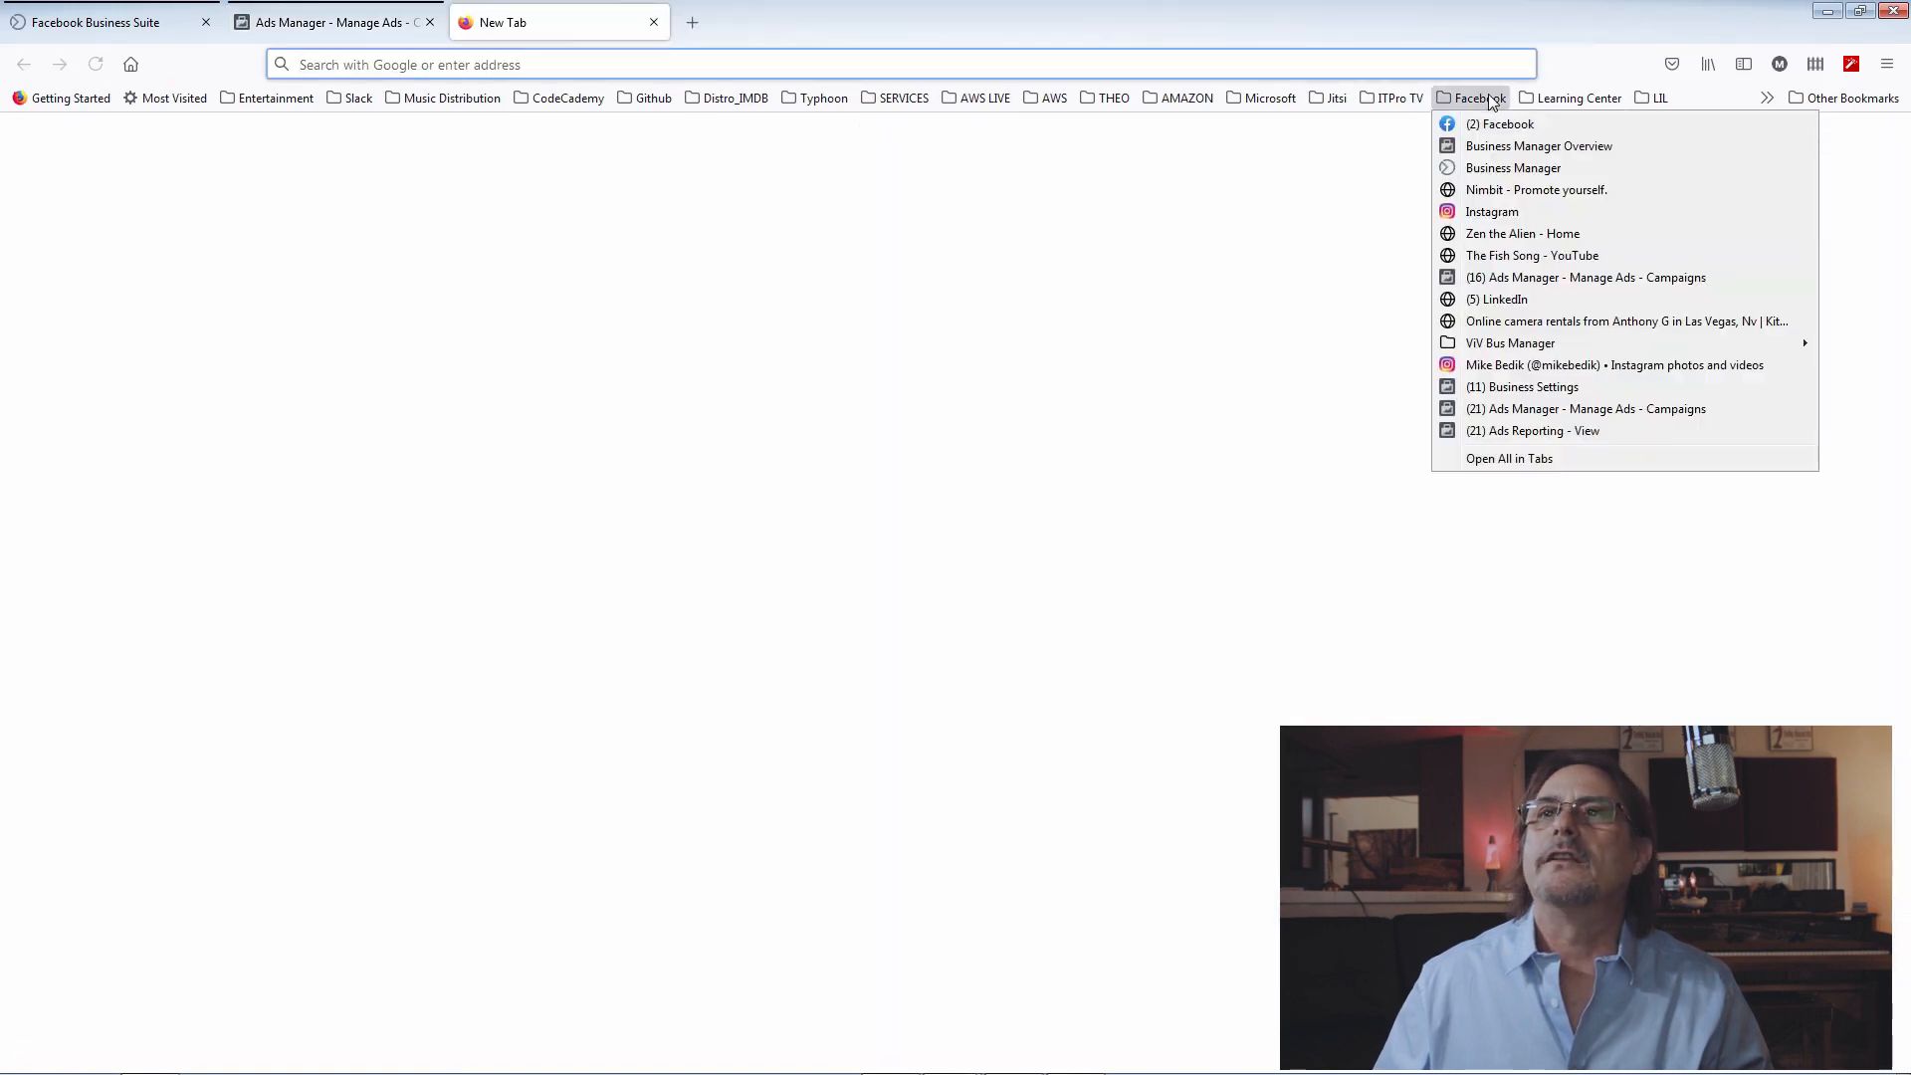
pyautogui.click(1523, 430)
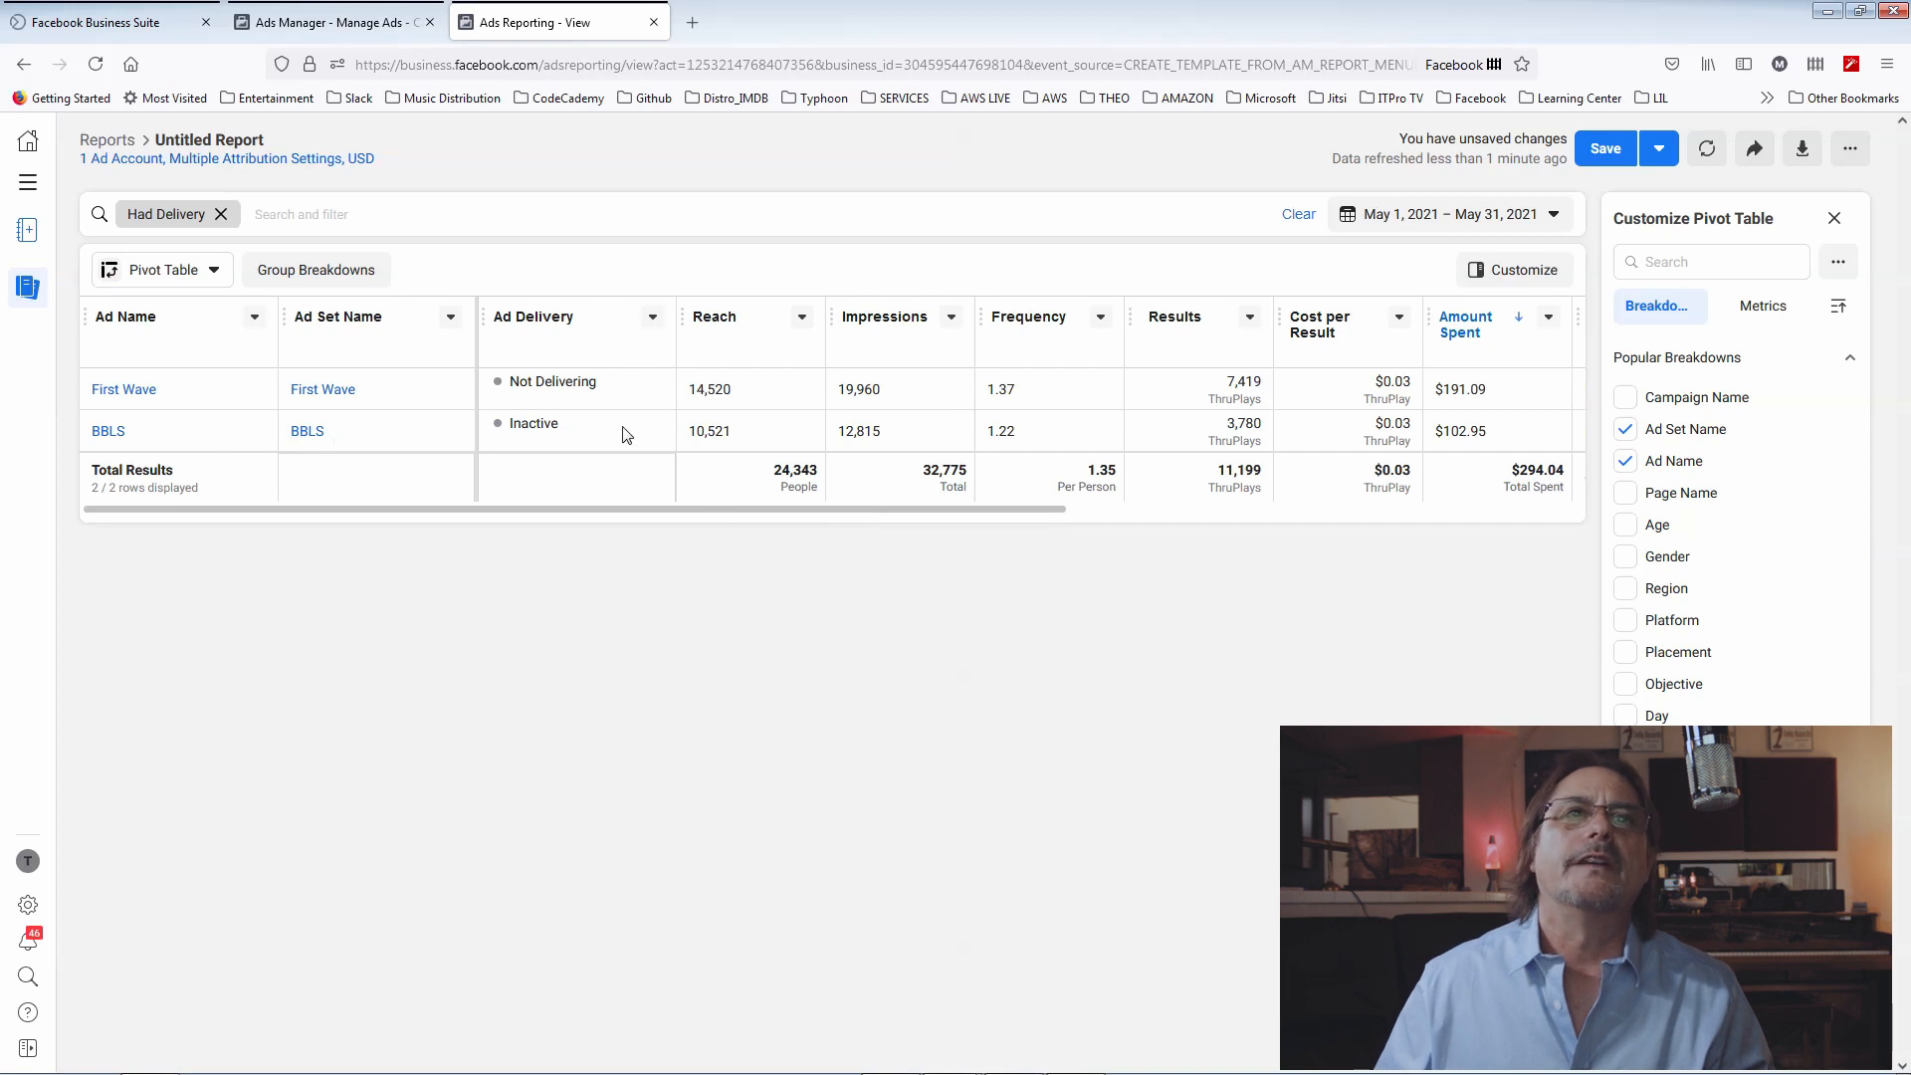
pyautogui.moveTo(802, 510); pyautogui.dragTo(802, 510)
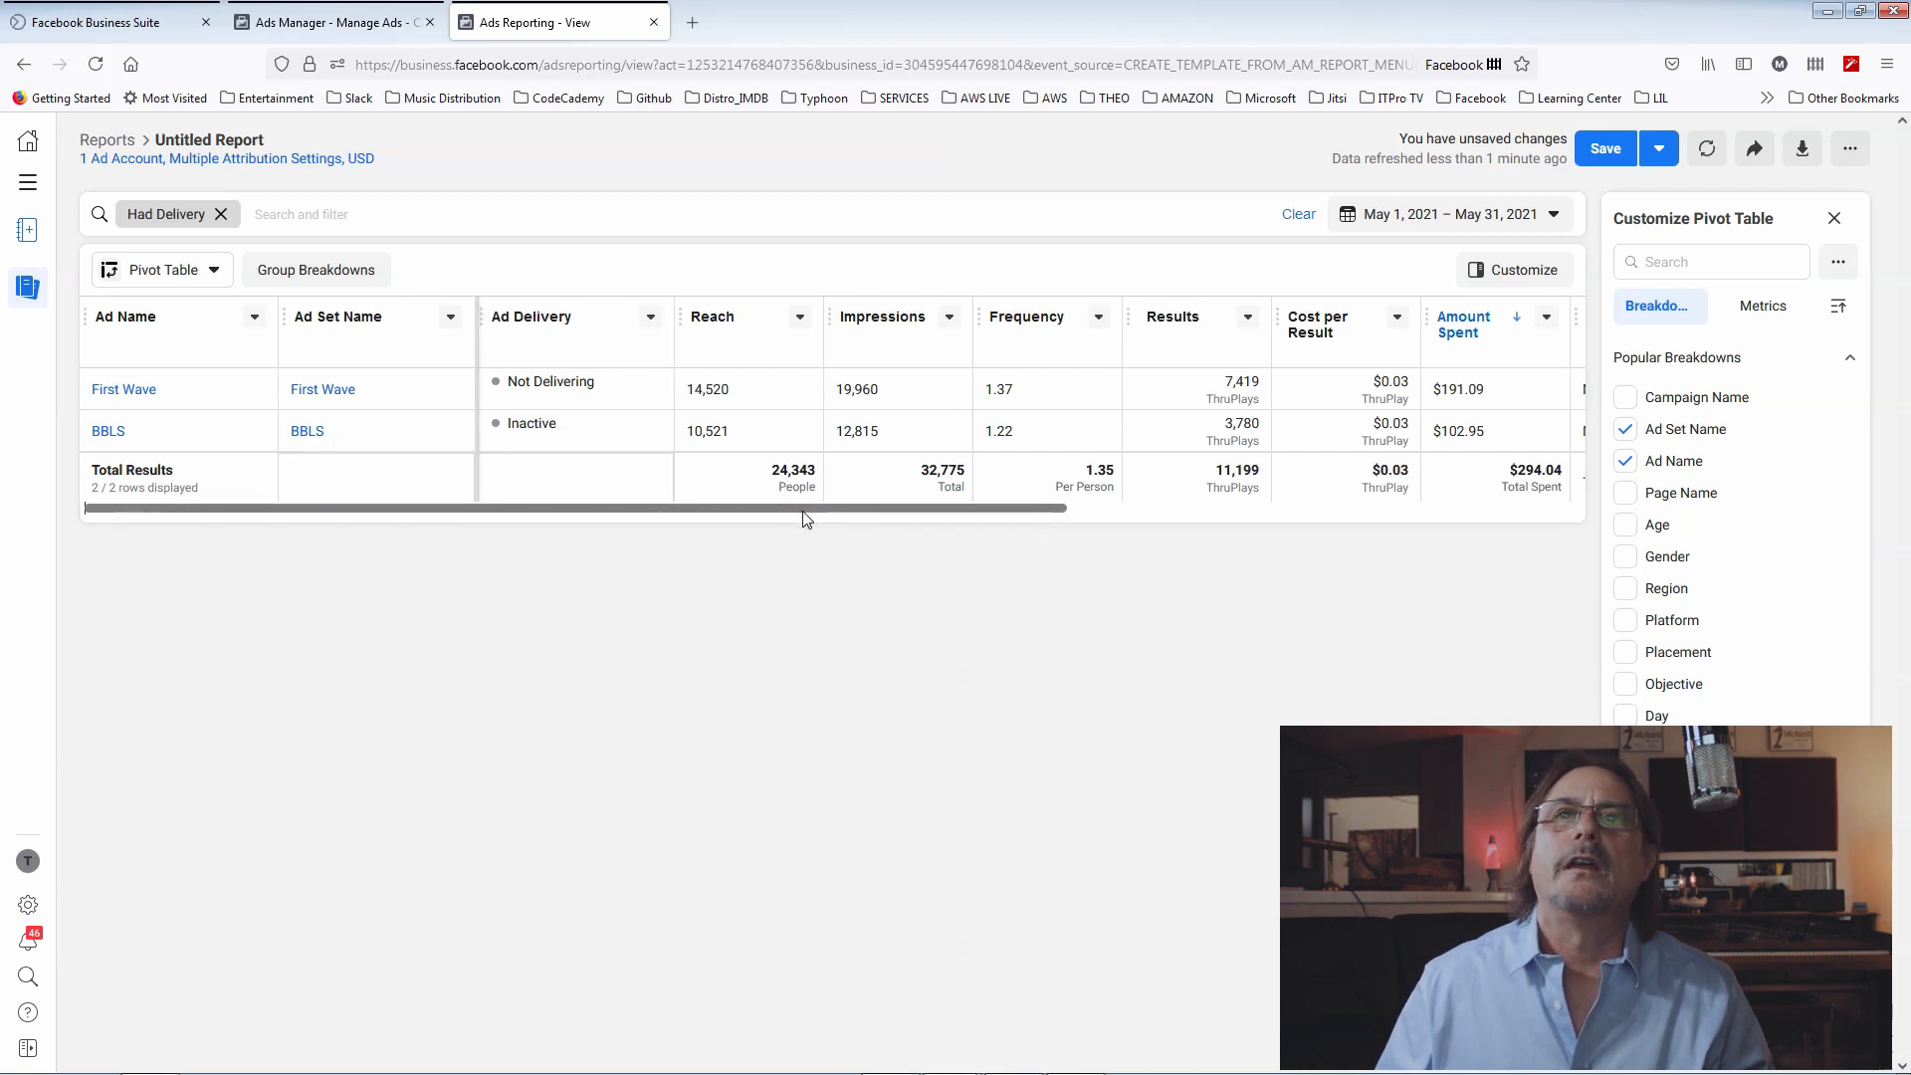
# Open the Typhoon website in another new tab and look through its Typhoon Theater page
pyautogui.click(703, 14)
pyautogui.click(419, 65)
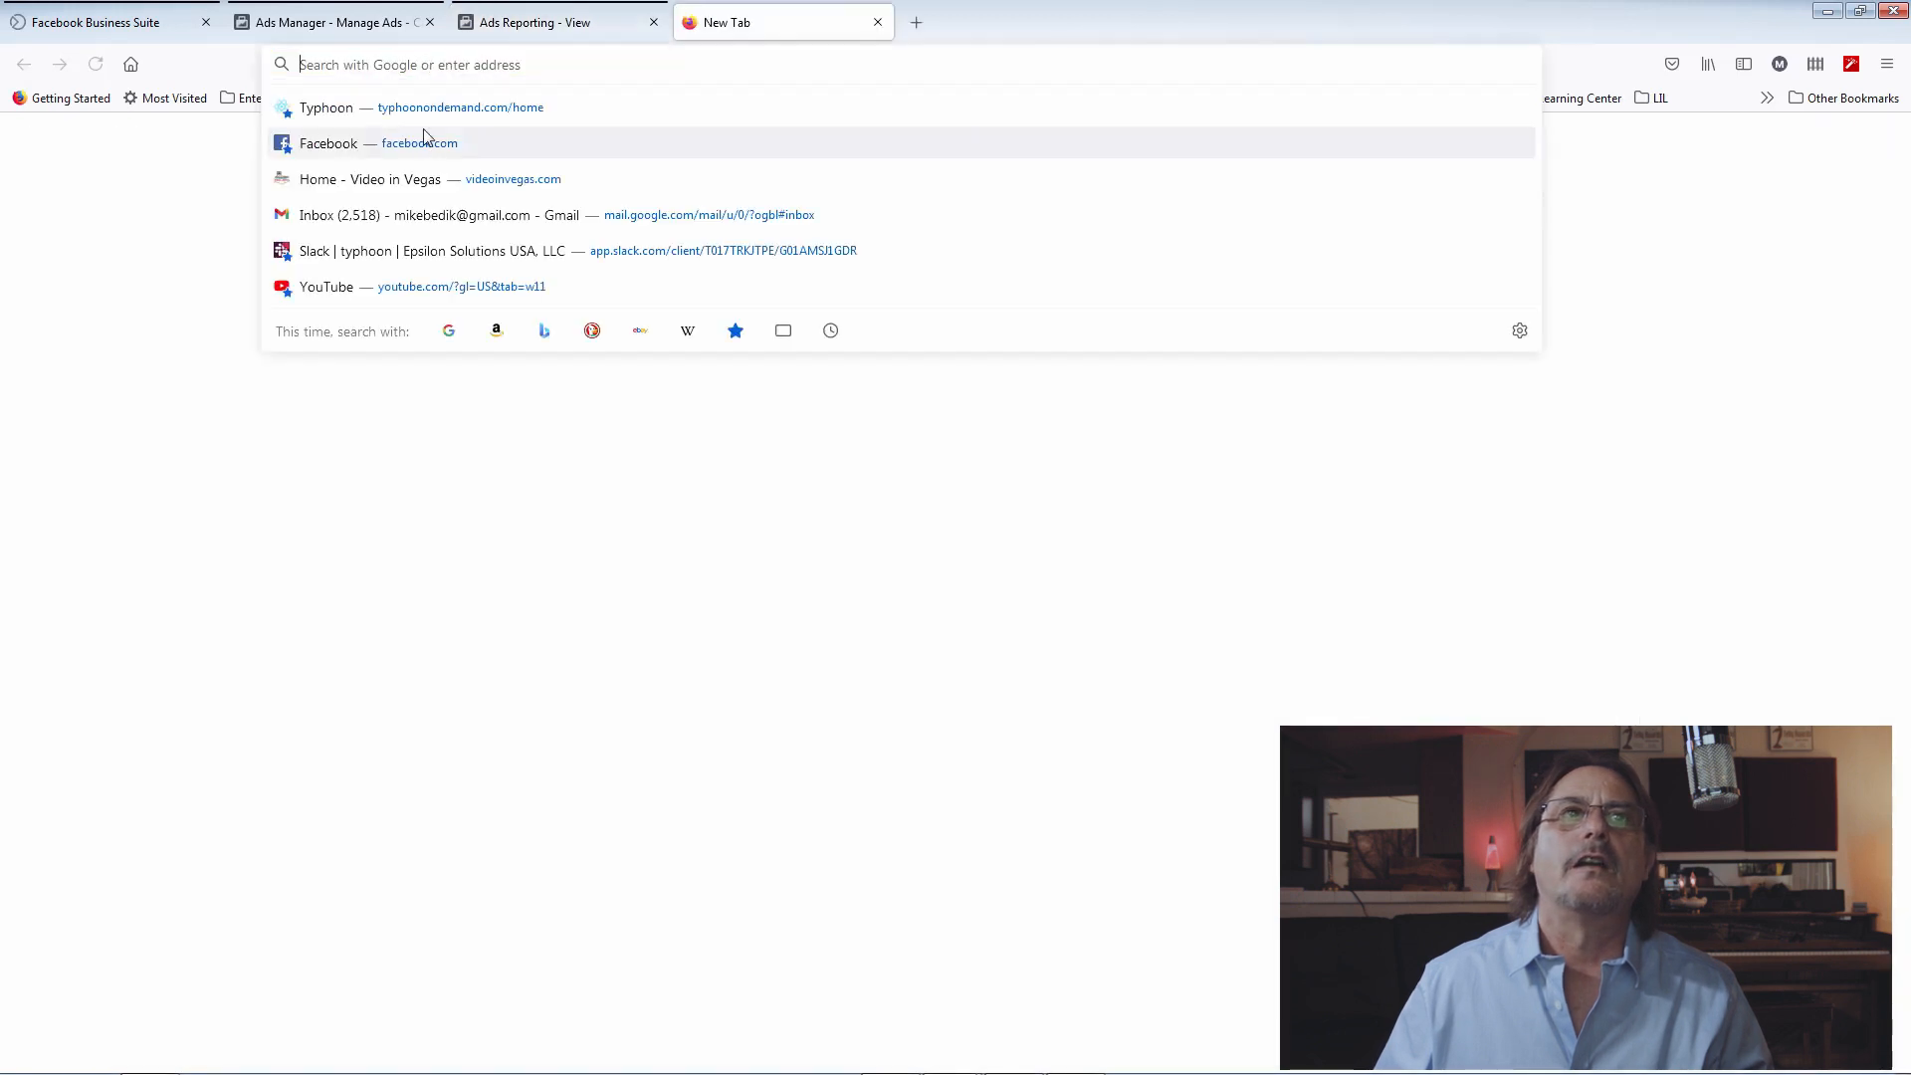
pyautogui.click(426, 112)
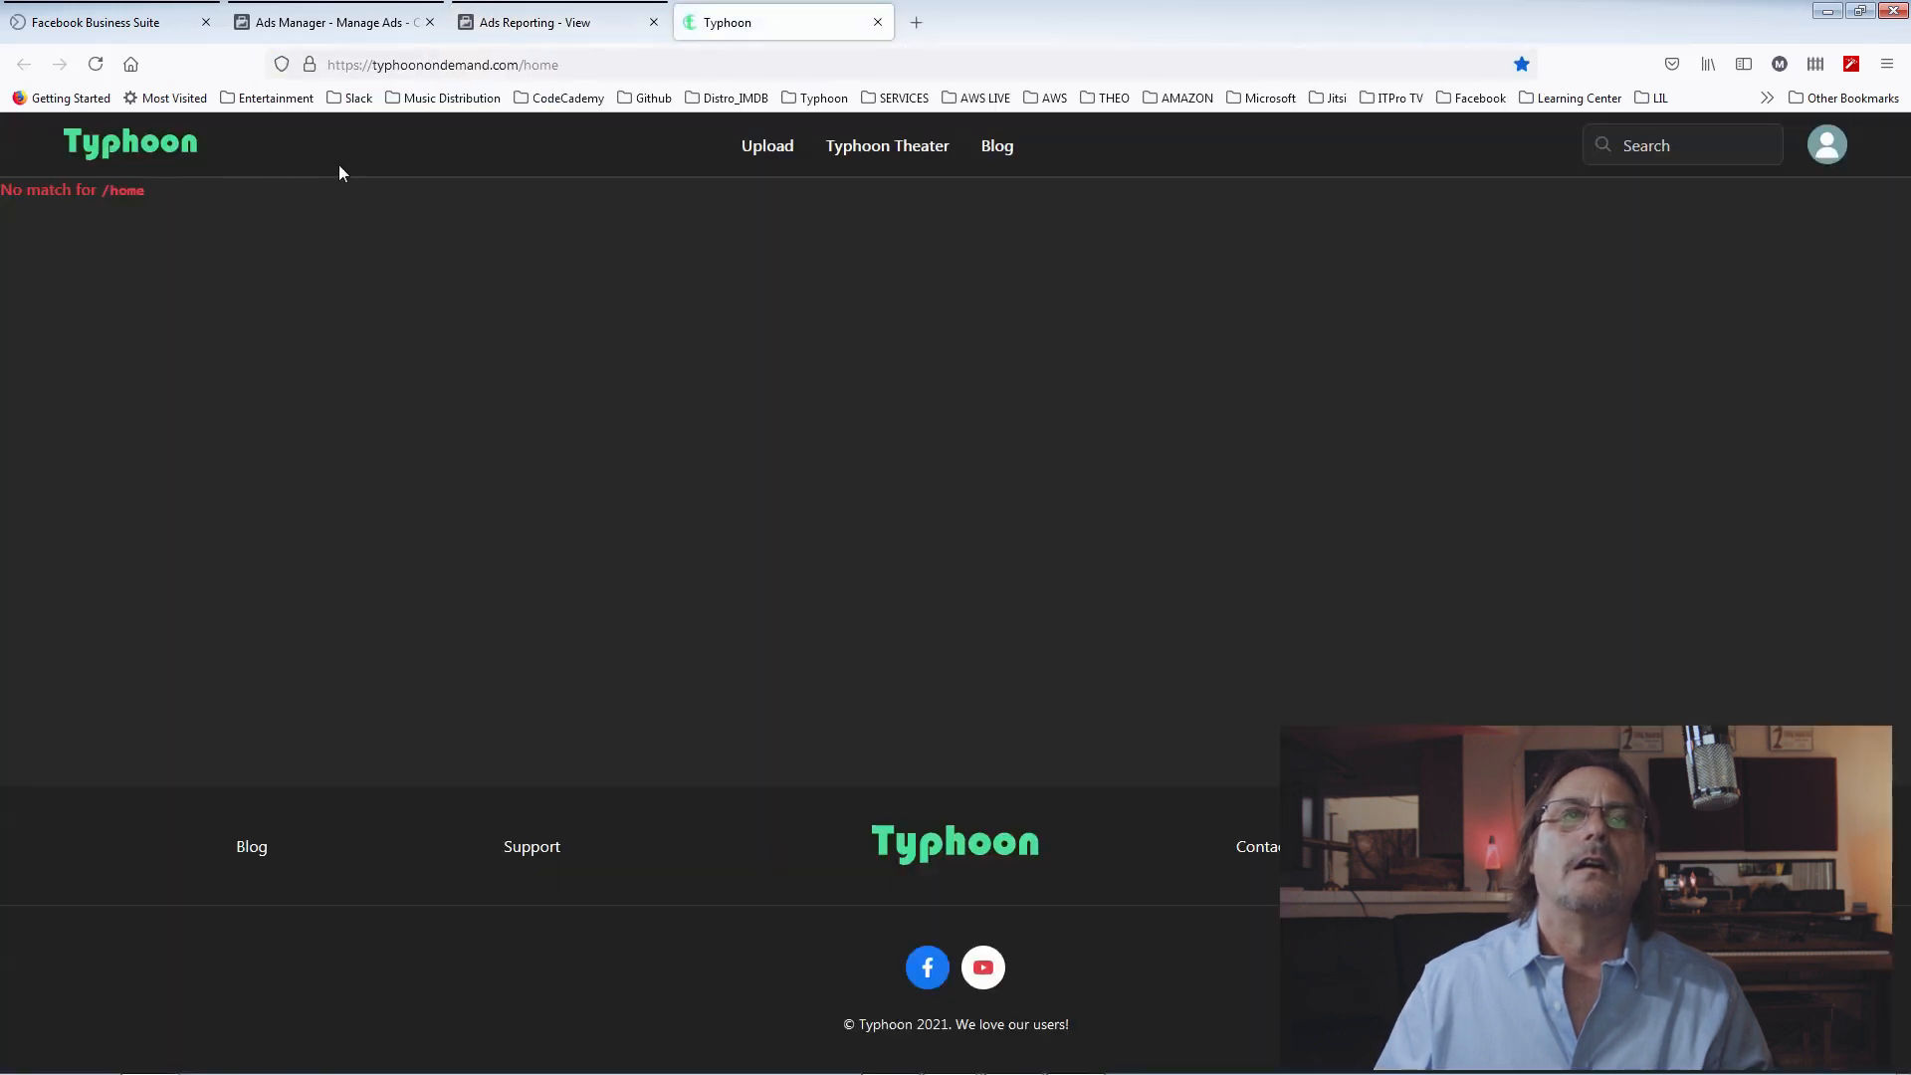
pyautogui.click(163, 140)
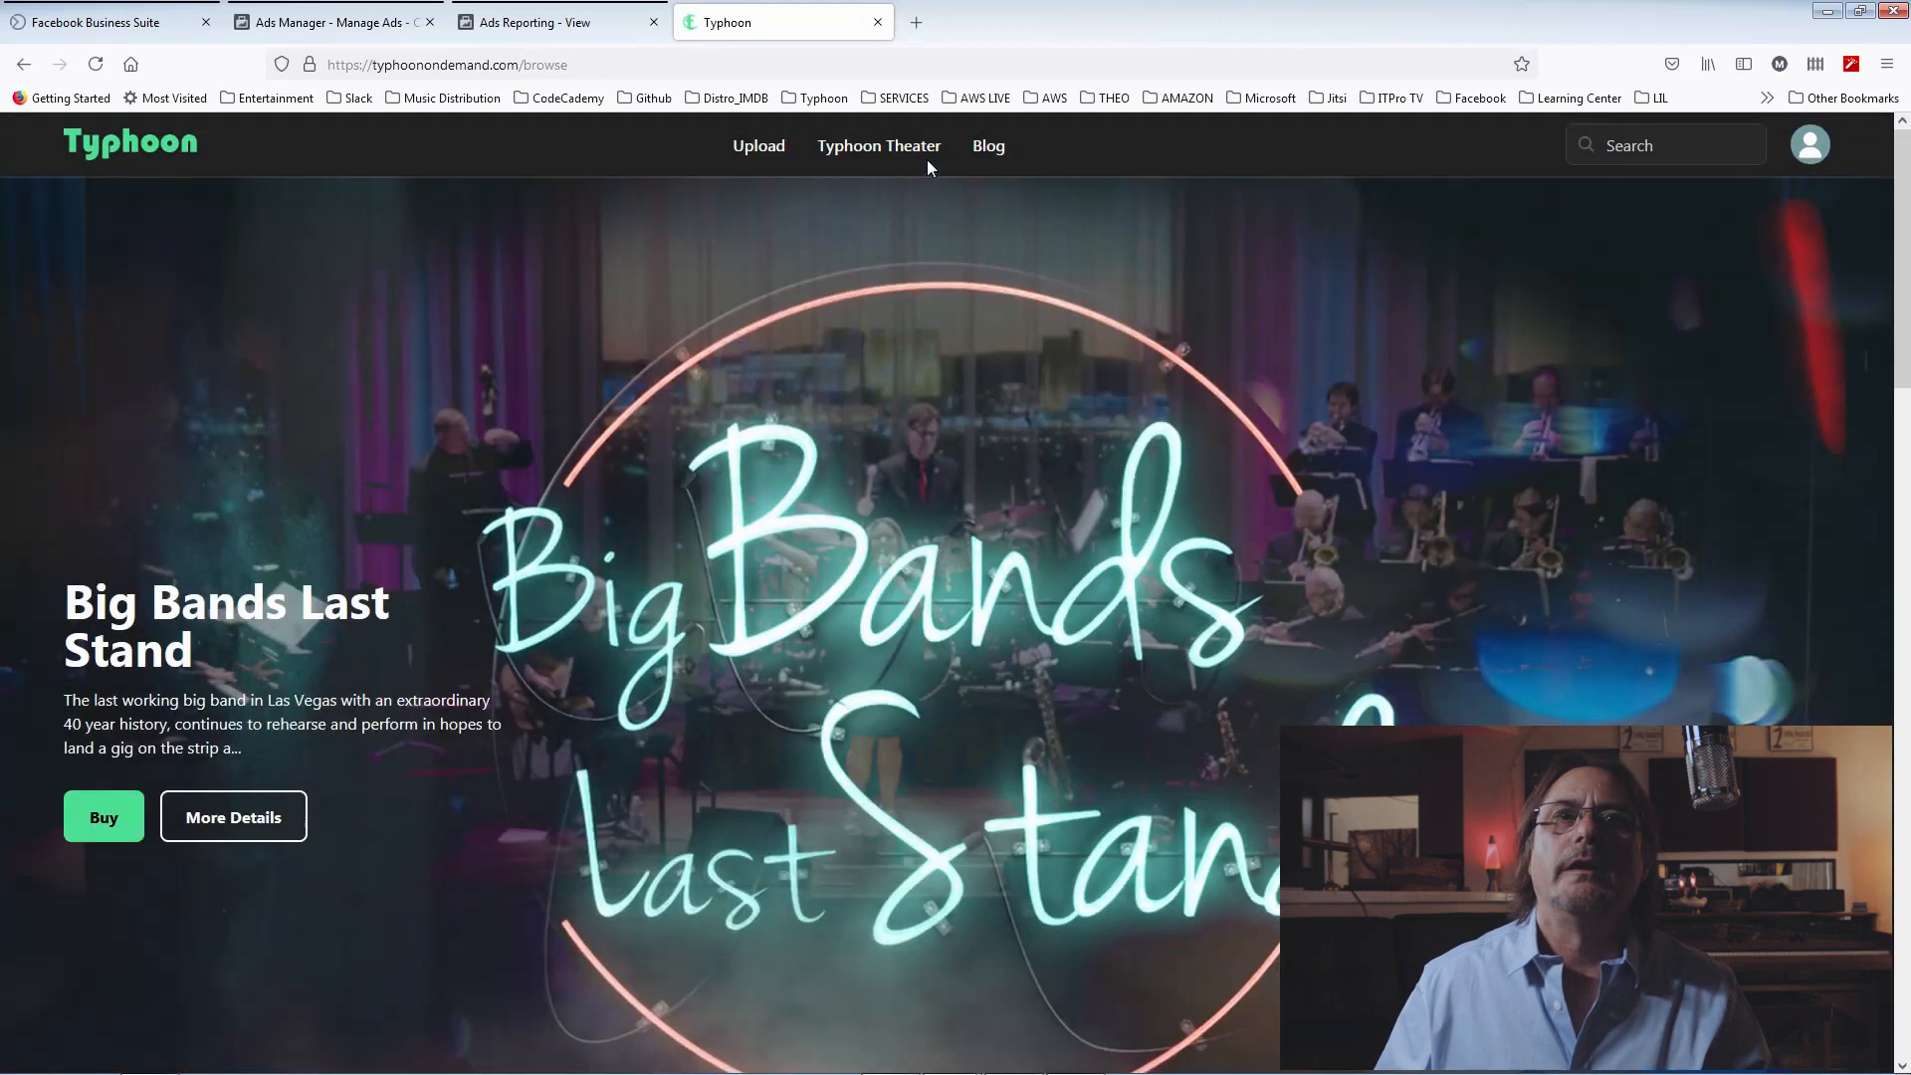
pyautogui.click(928, 152)
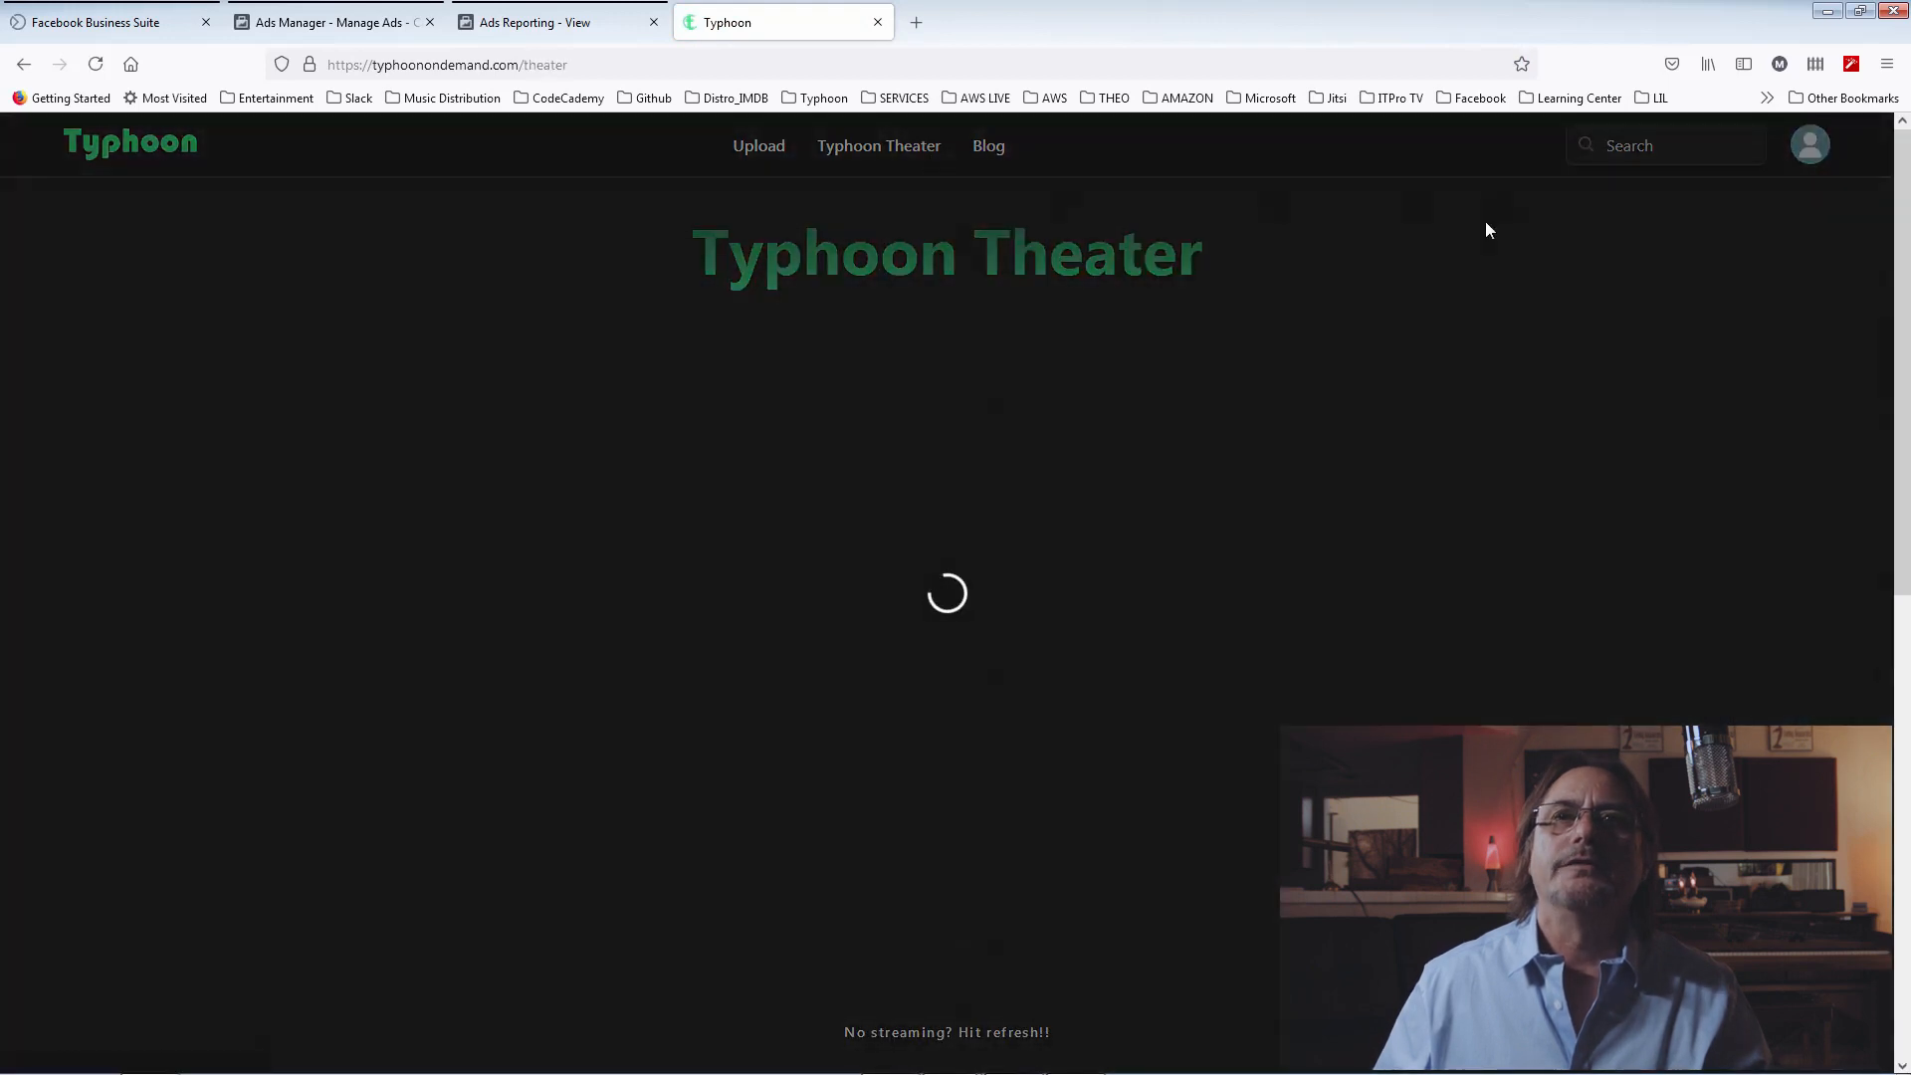
pyautogui.scroll(-9, 1012, 464)
pyautogui.scroll(6, 1009, 468)
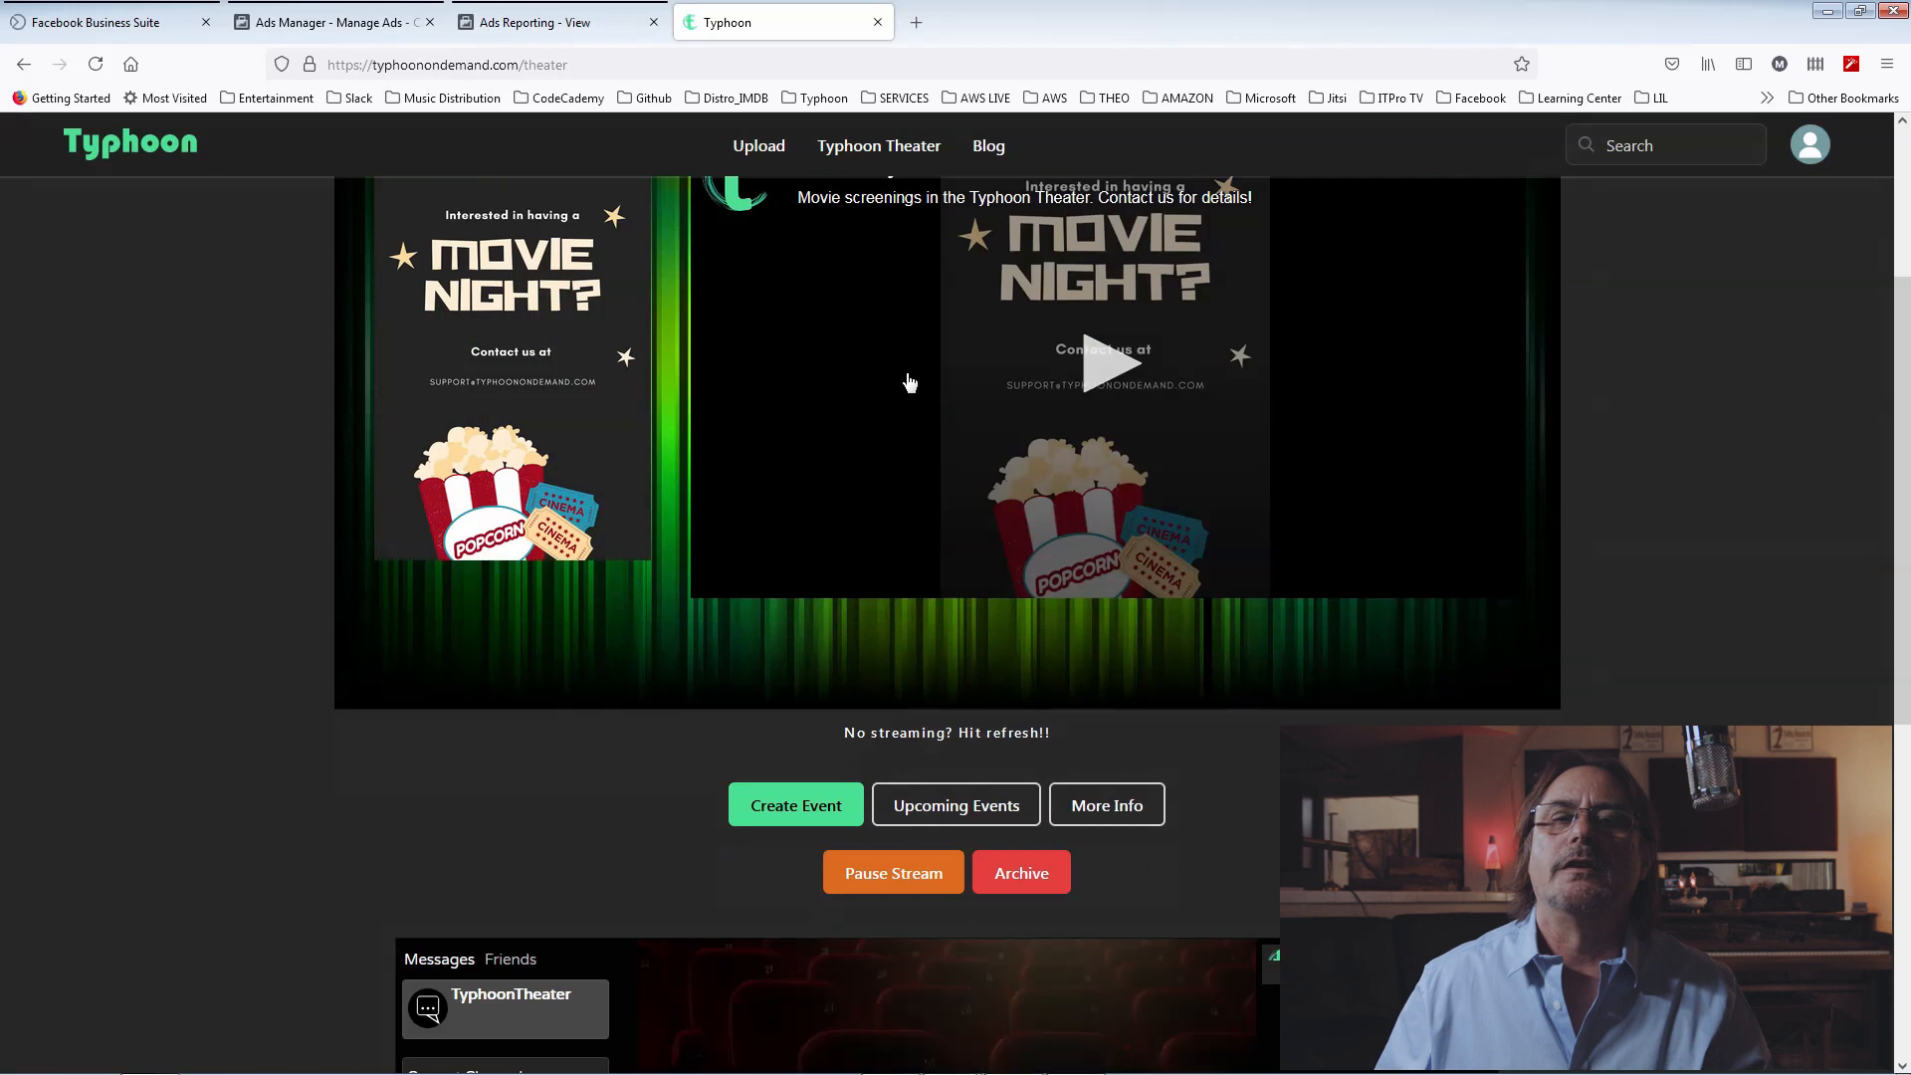
pyautogui.scroll(3, 909, 381)
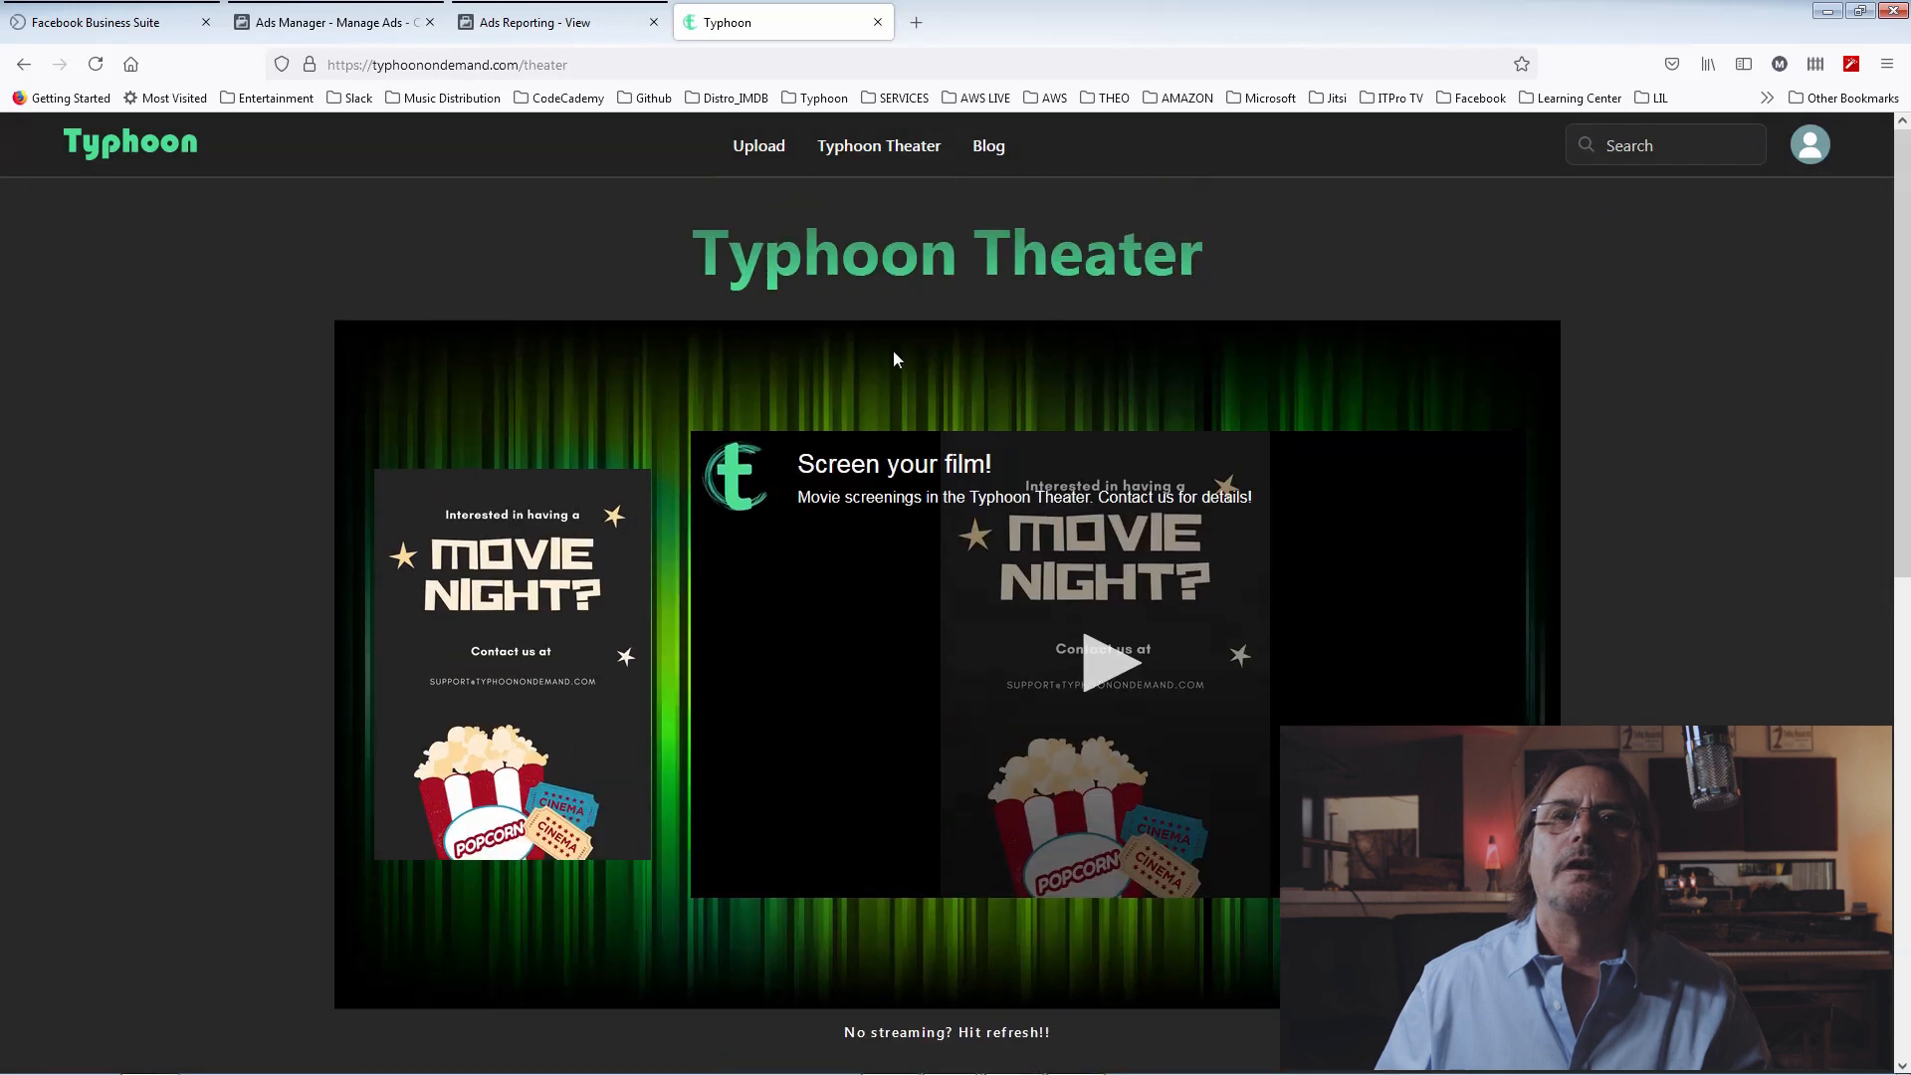
# Return to Ads Reporting and examine the BBLS ad's reach, impressions, amount spent, CPM, link clicks and CPC
pyautogui.click(551, 28)
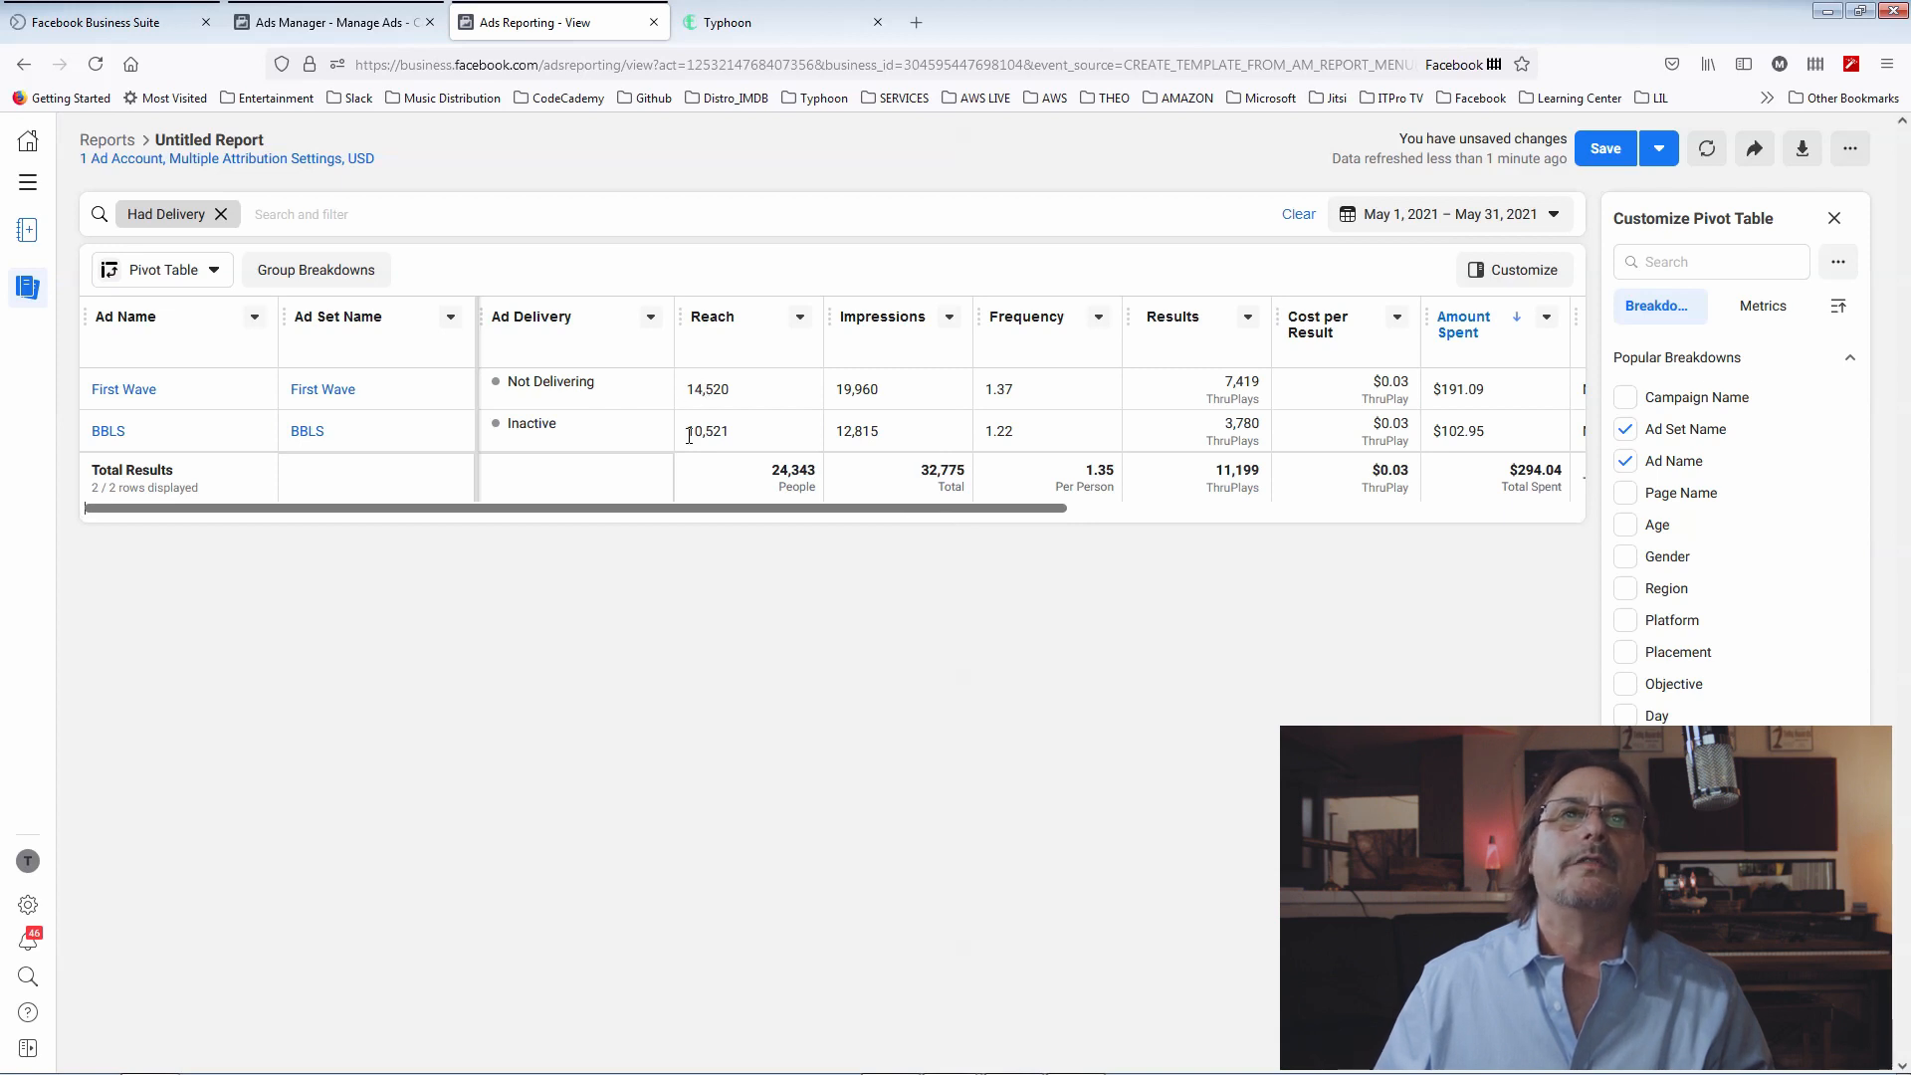
pyautogui.moveTo(703, 434); pyautogui.dragTo(760, 439)
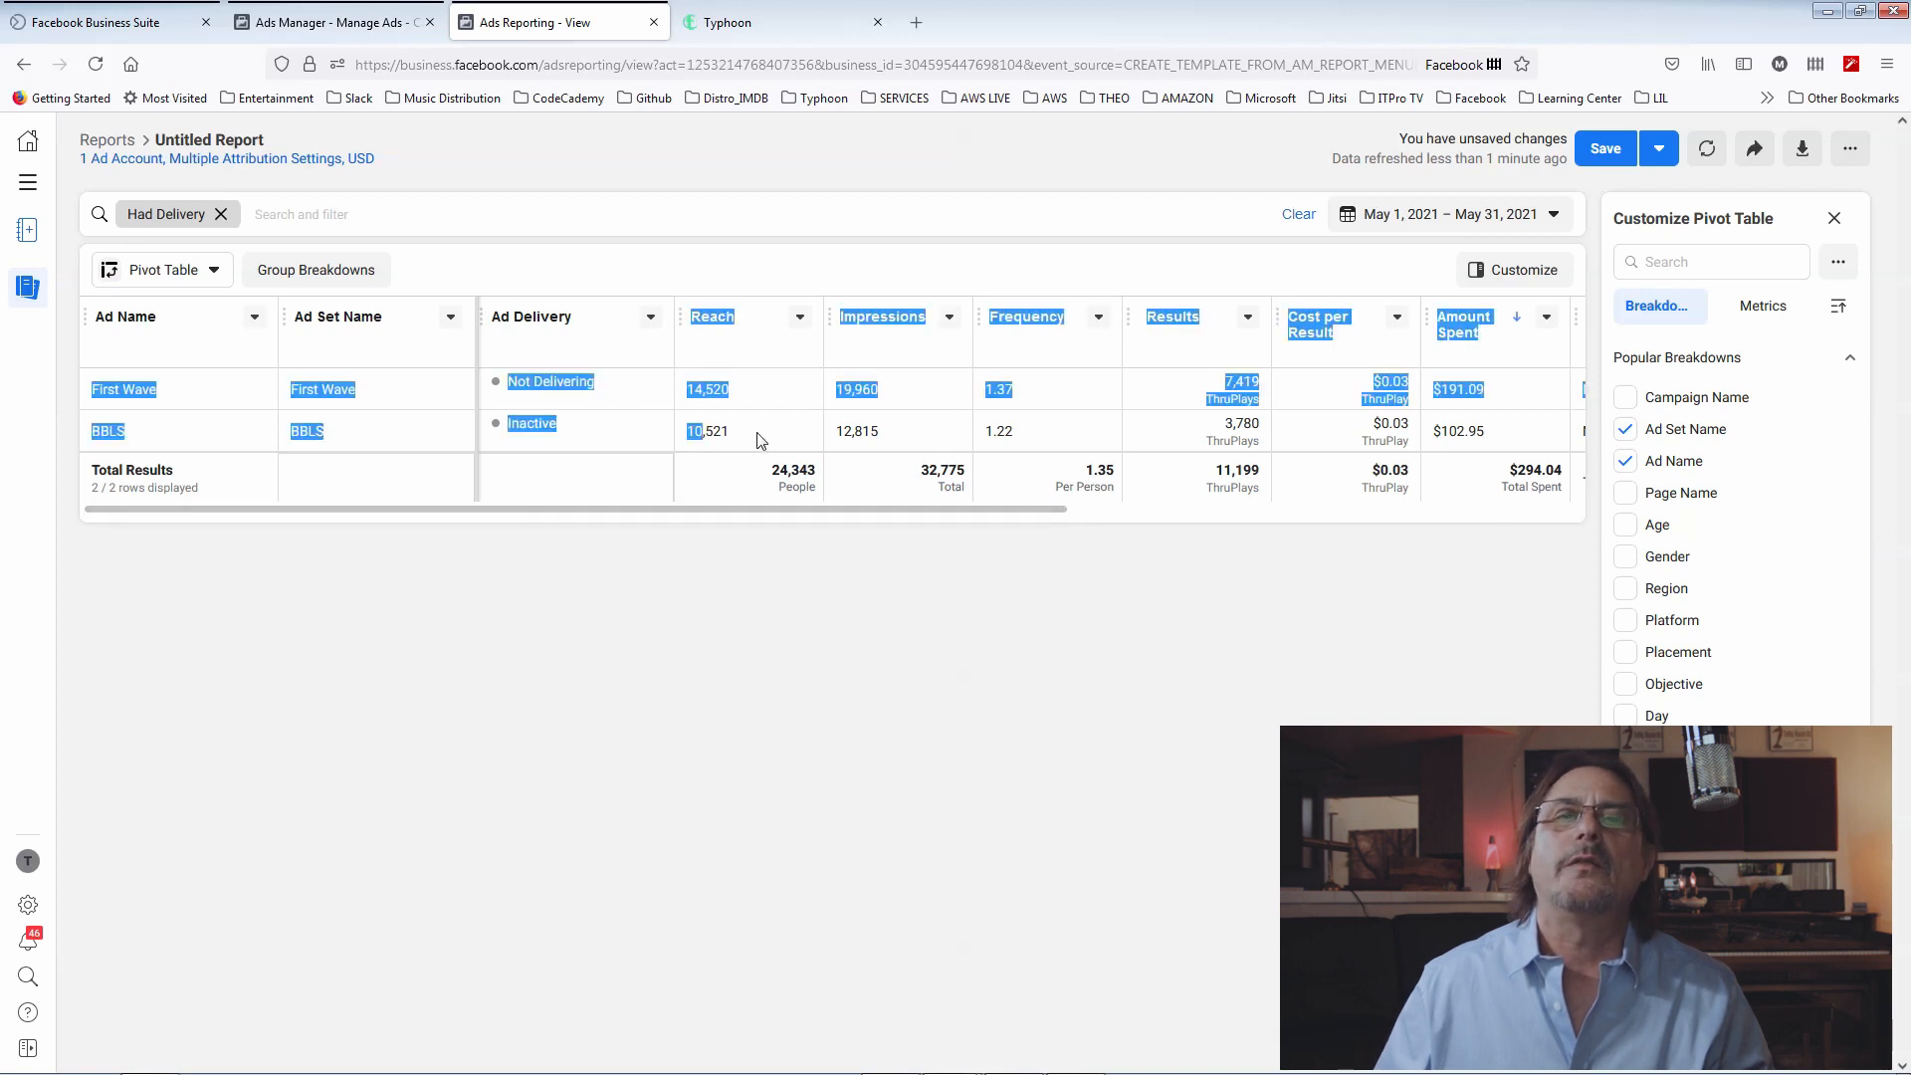
pyautogui.click(853, 433)
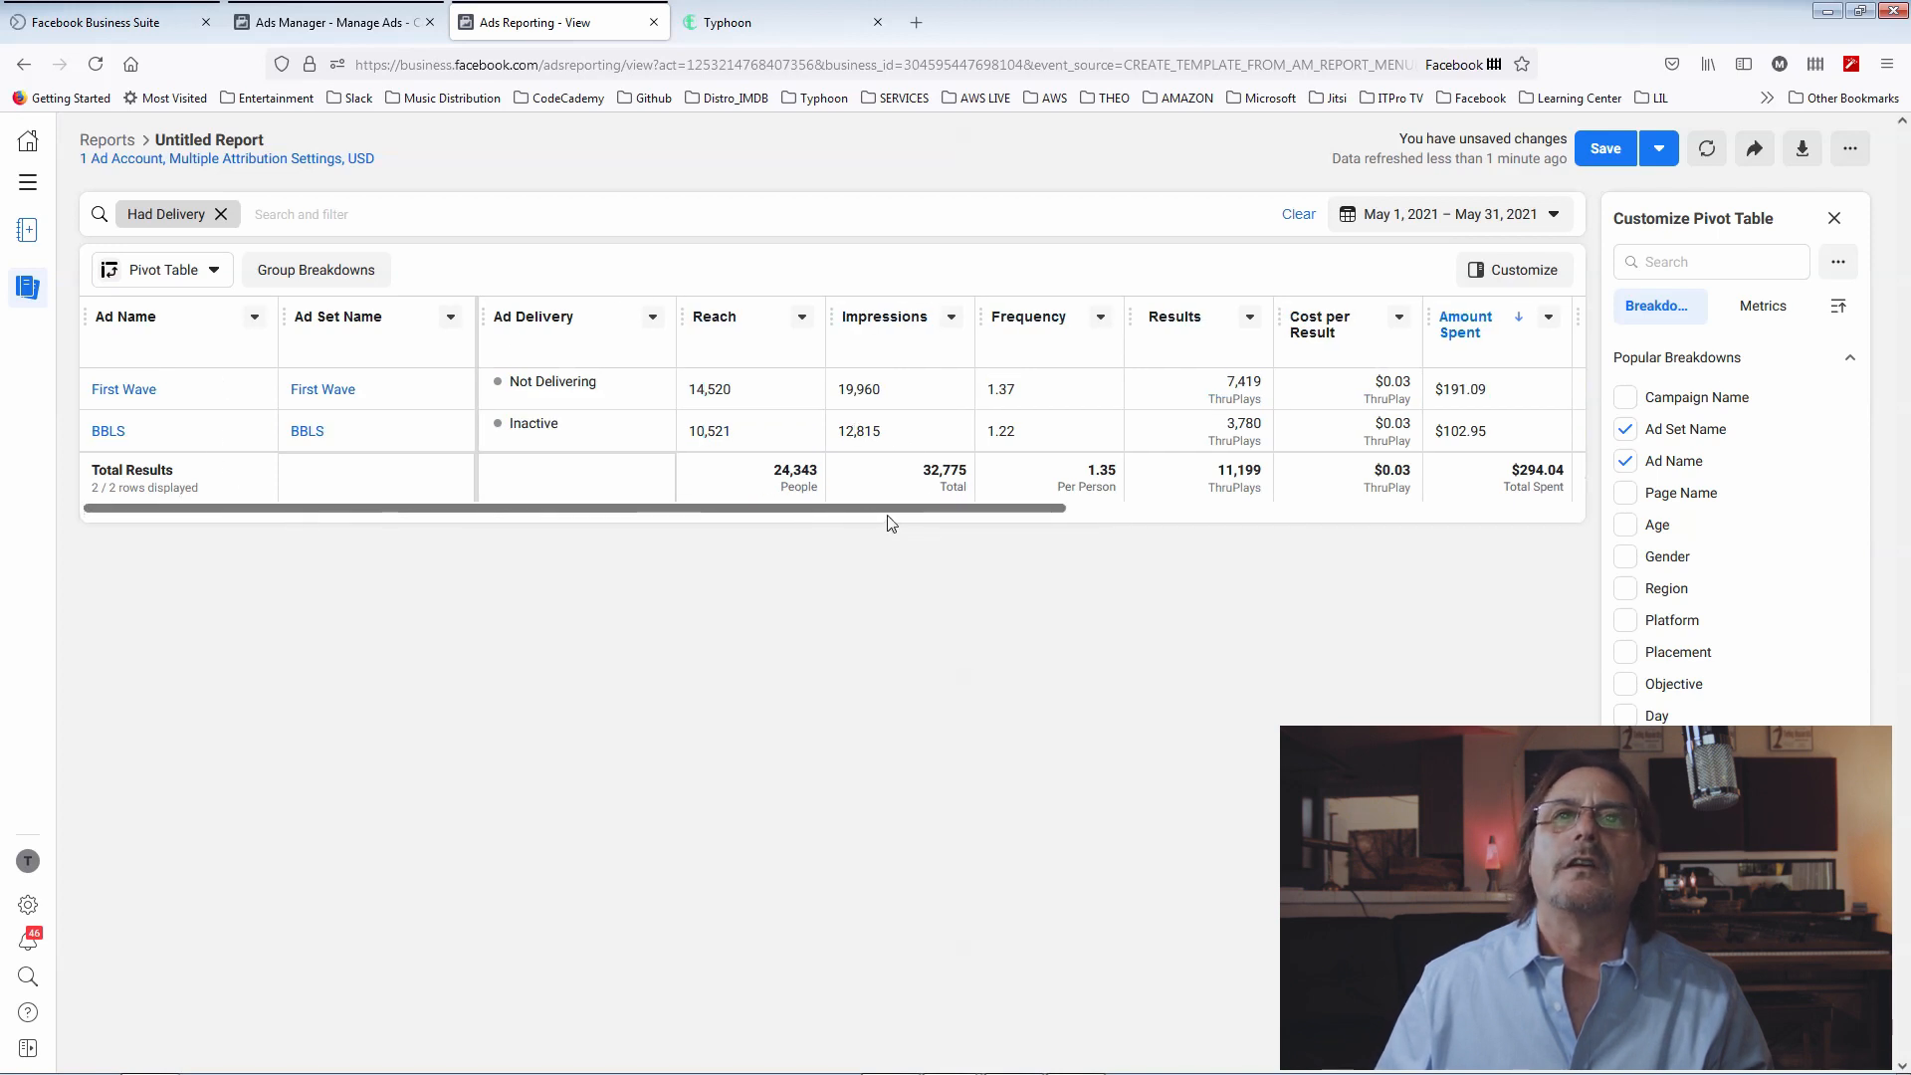
pyautogui.moveTo(890, 509)
pyautogui.mouseDown()
pyautogui.moveTo(923, 510)
pyautogui.moveTo(887, 520)
pyautogui.mouseUp()
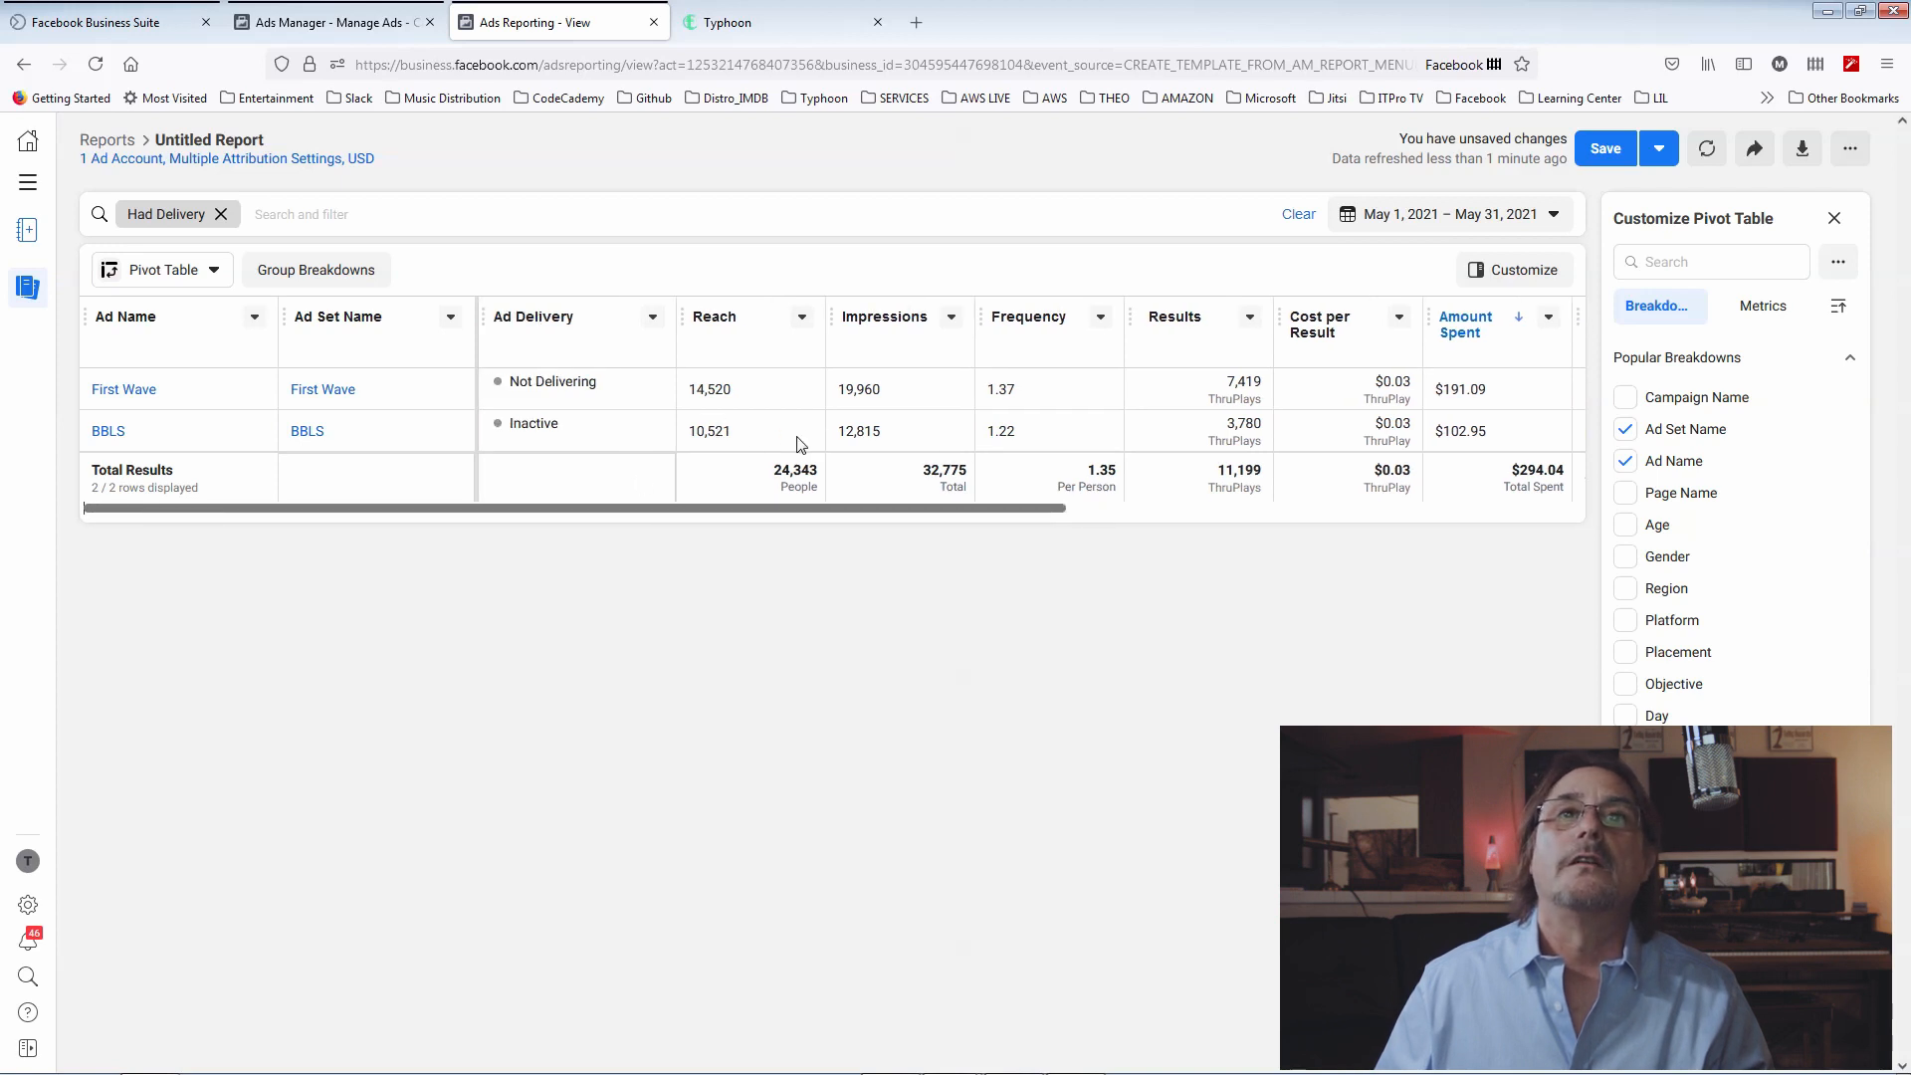
pyautogui.moveTo(899, 509); pyautogui.dragTo(1387, 533)
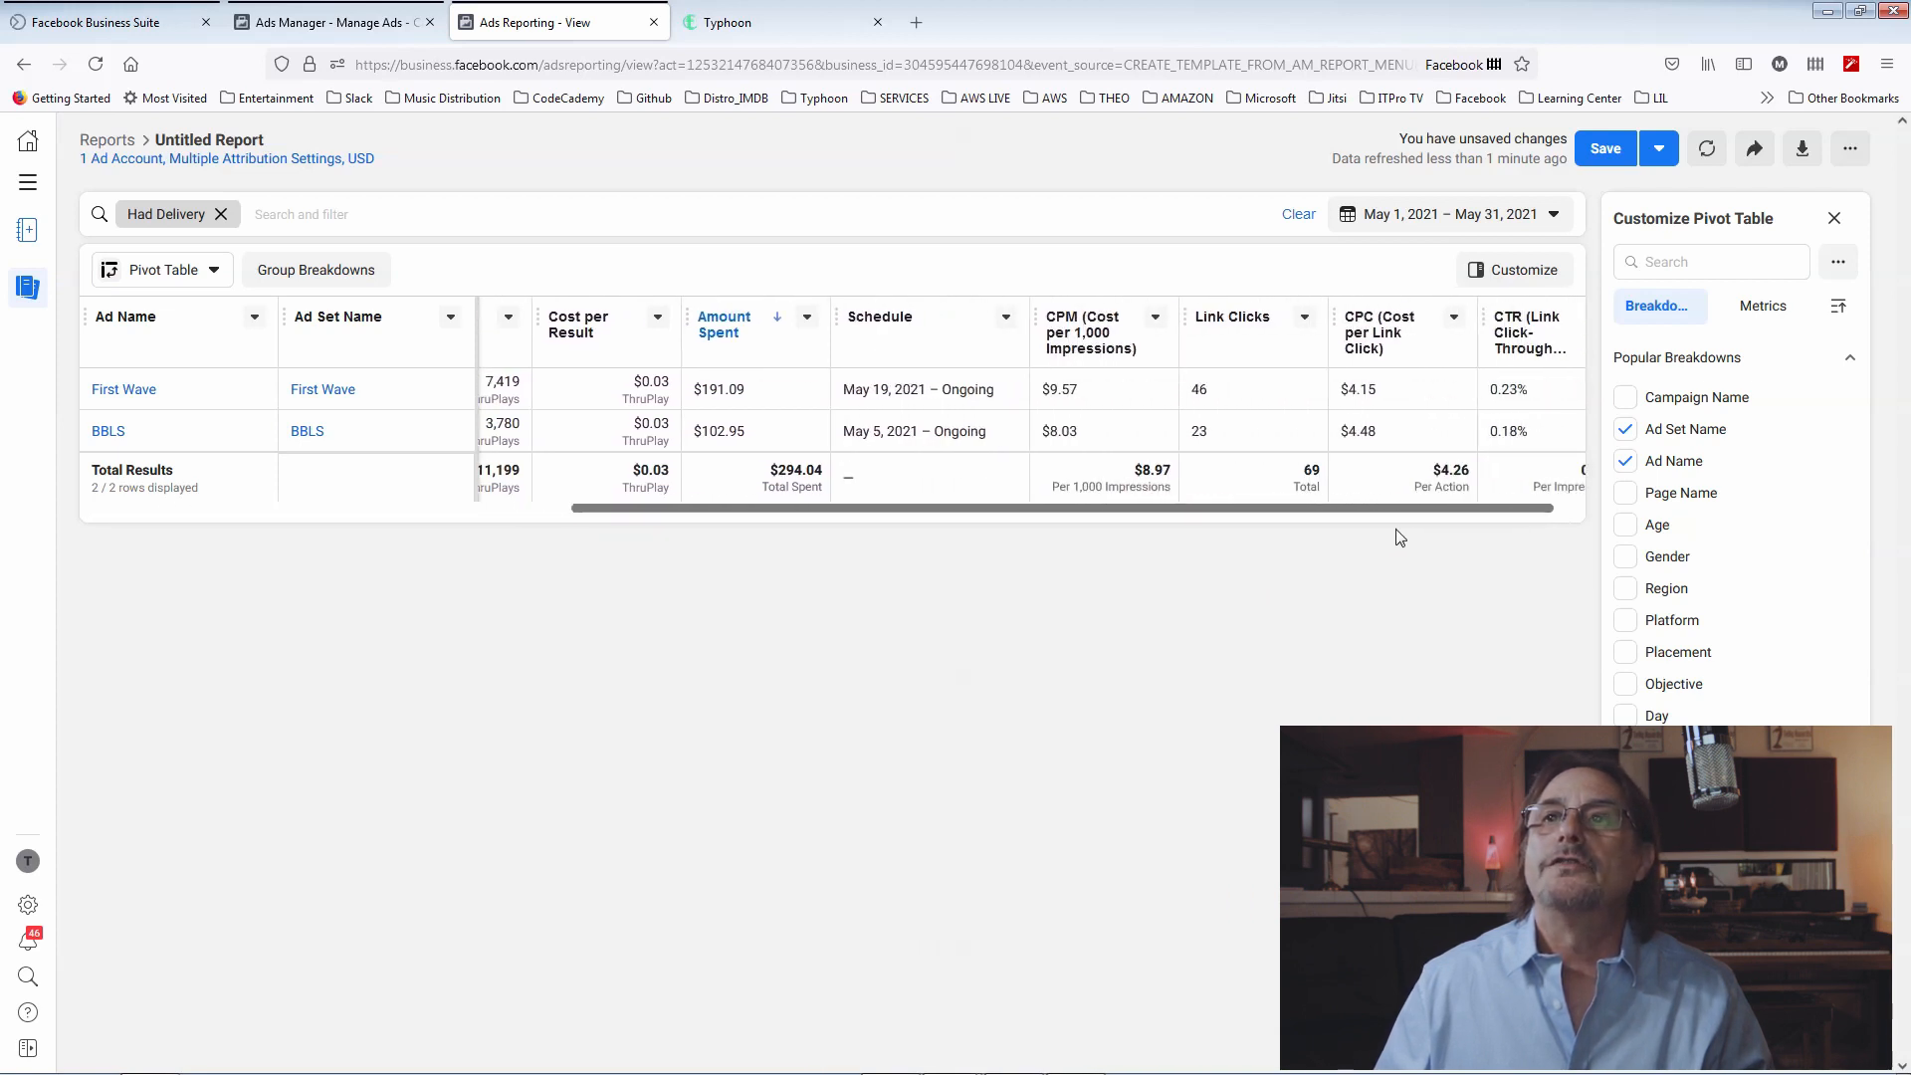
pyautogui.click(30, 182)
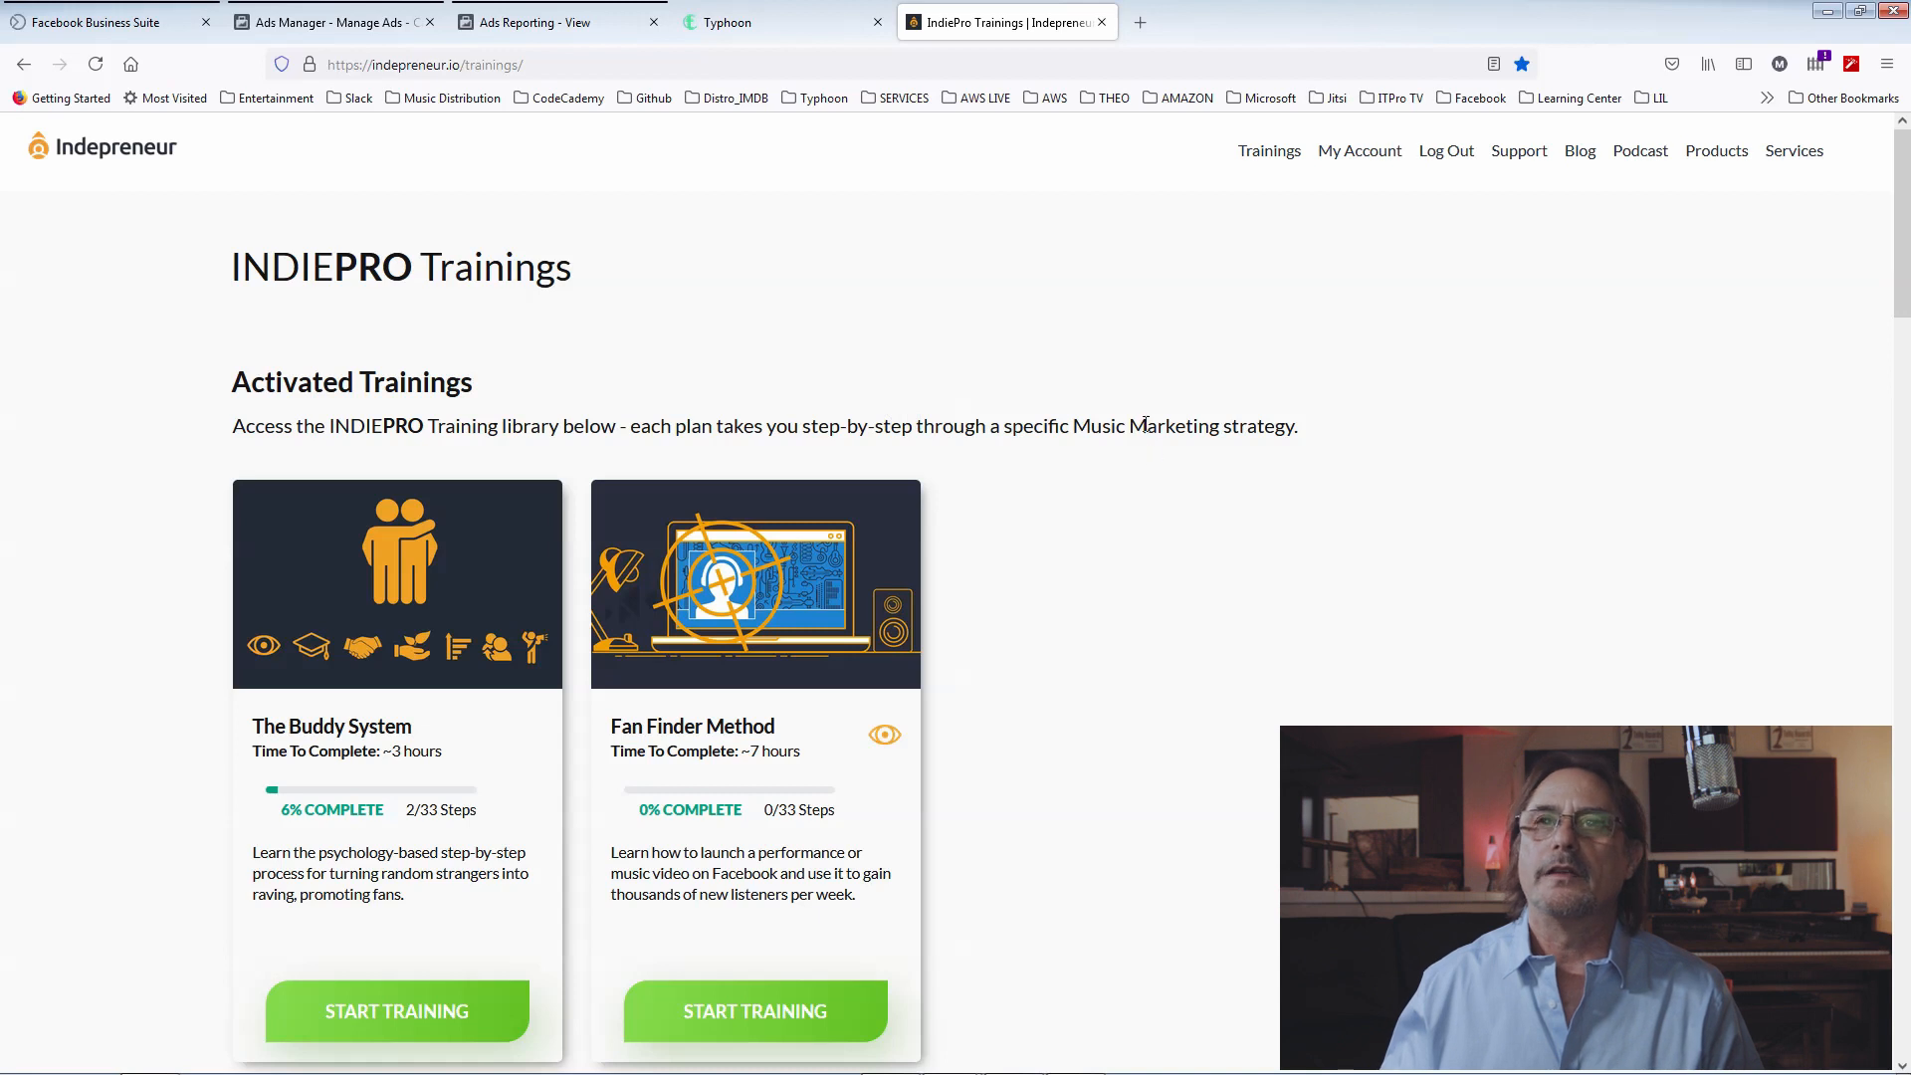
# Review the activated trainings and downloadable resources on Indepreneur's INDIEPRO Trainings page, highlighting the Music Marketing strategy text and the Fan Finder Method
pyautogui.moveTo(1075, 425); pyautogui.dragTo(1299, 430)
pyautogui.click(1277, 432)
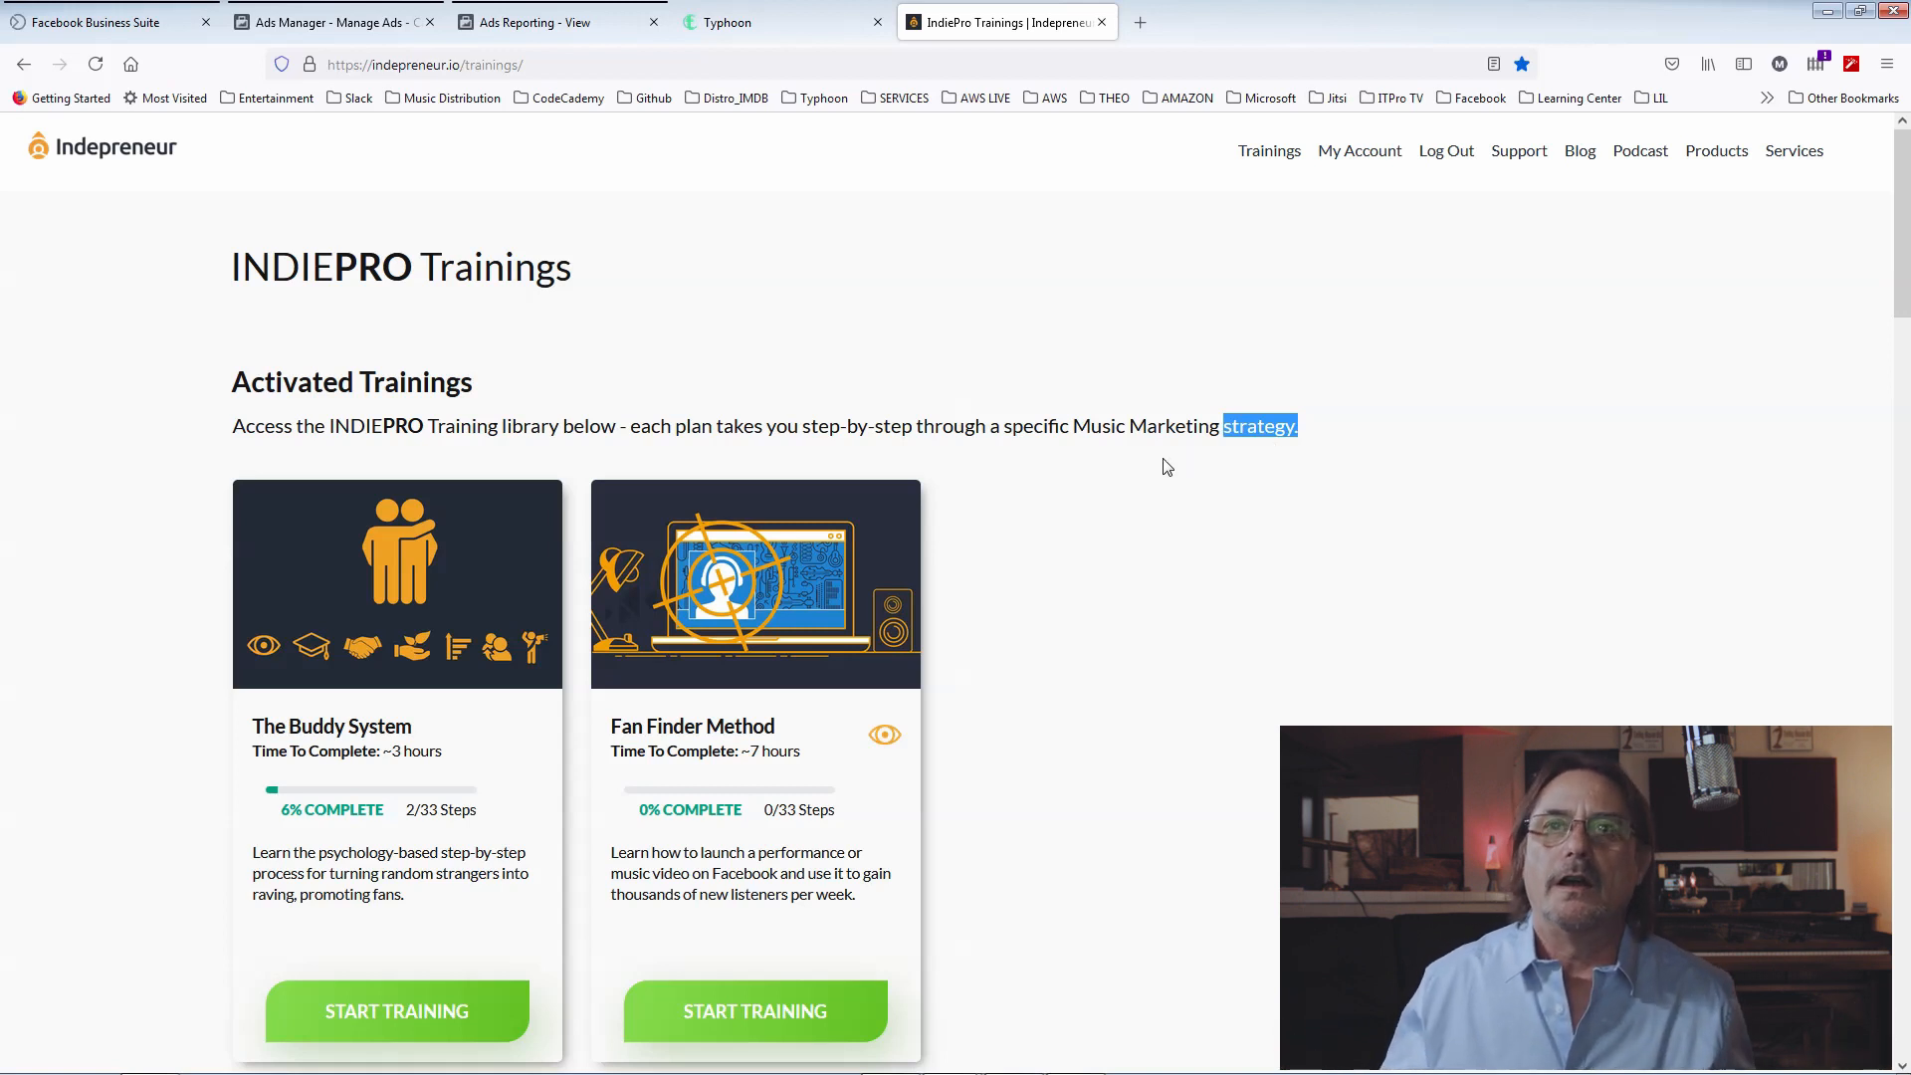
pyautogui.scroll(-3, 1155, 468)
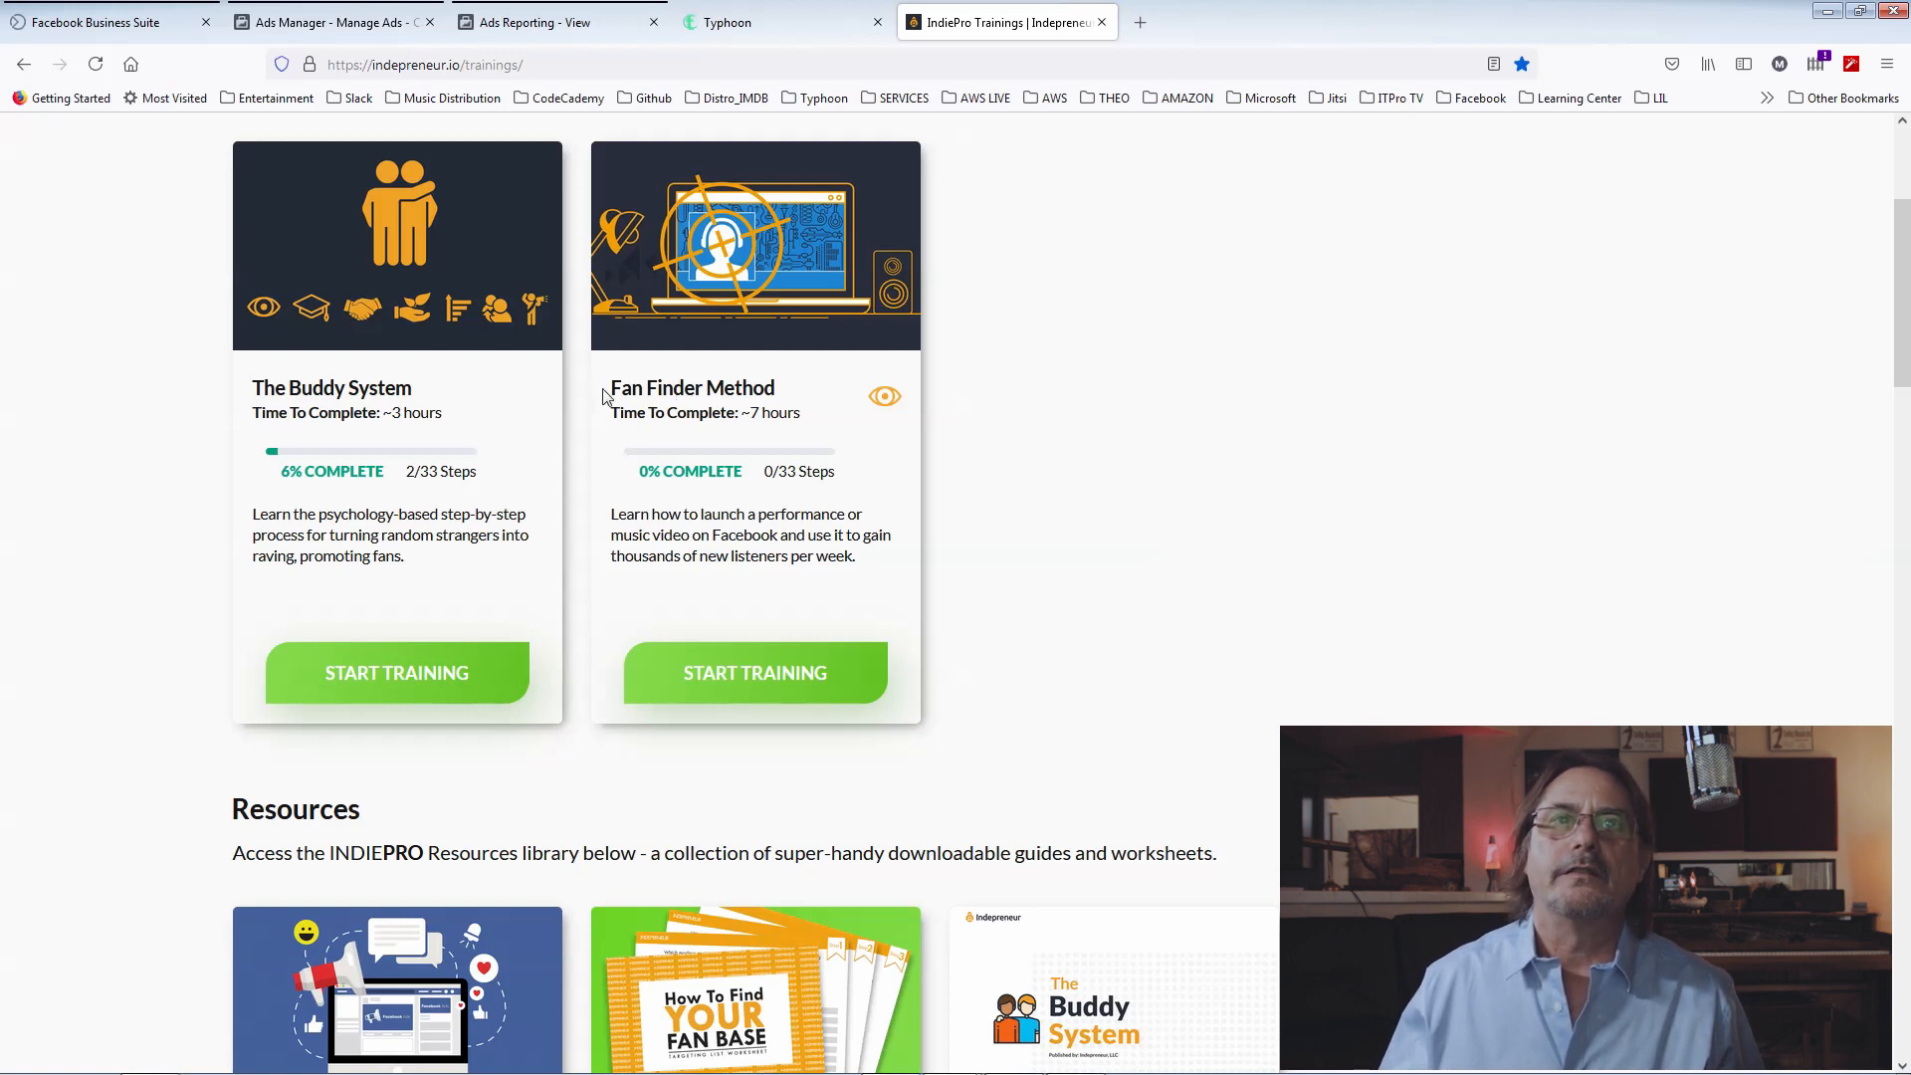
pyautogui.moveTo(612, 388); pyautogui.dragTo(811, 430)
pyautogui.scroll(-7, 1474, 511)
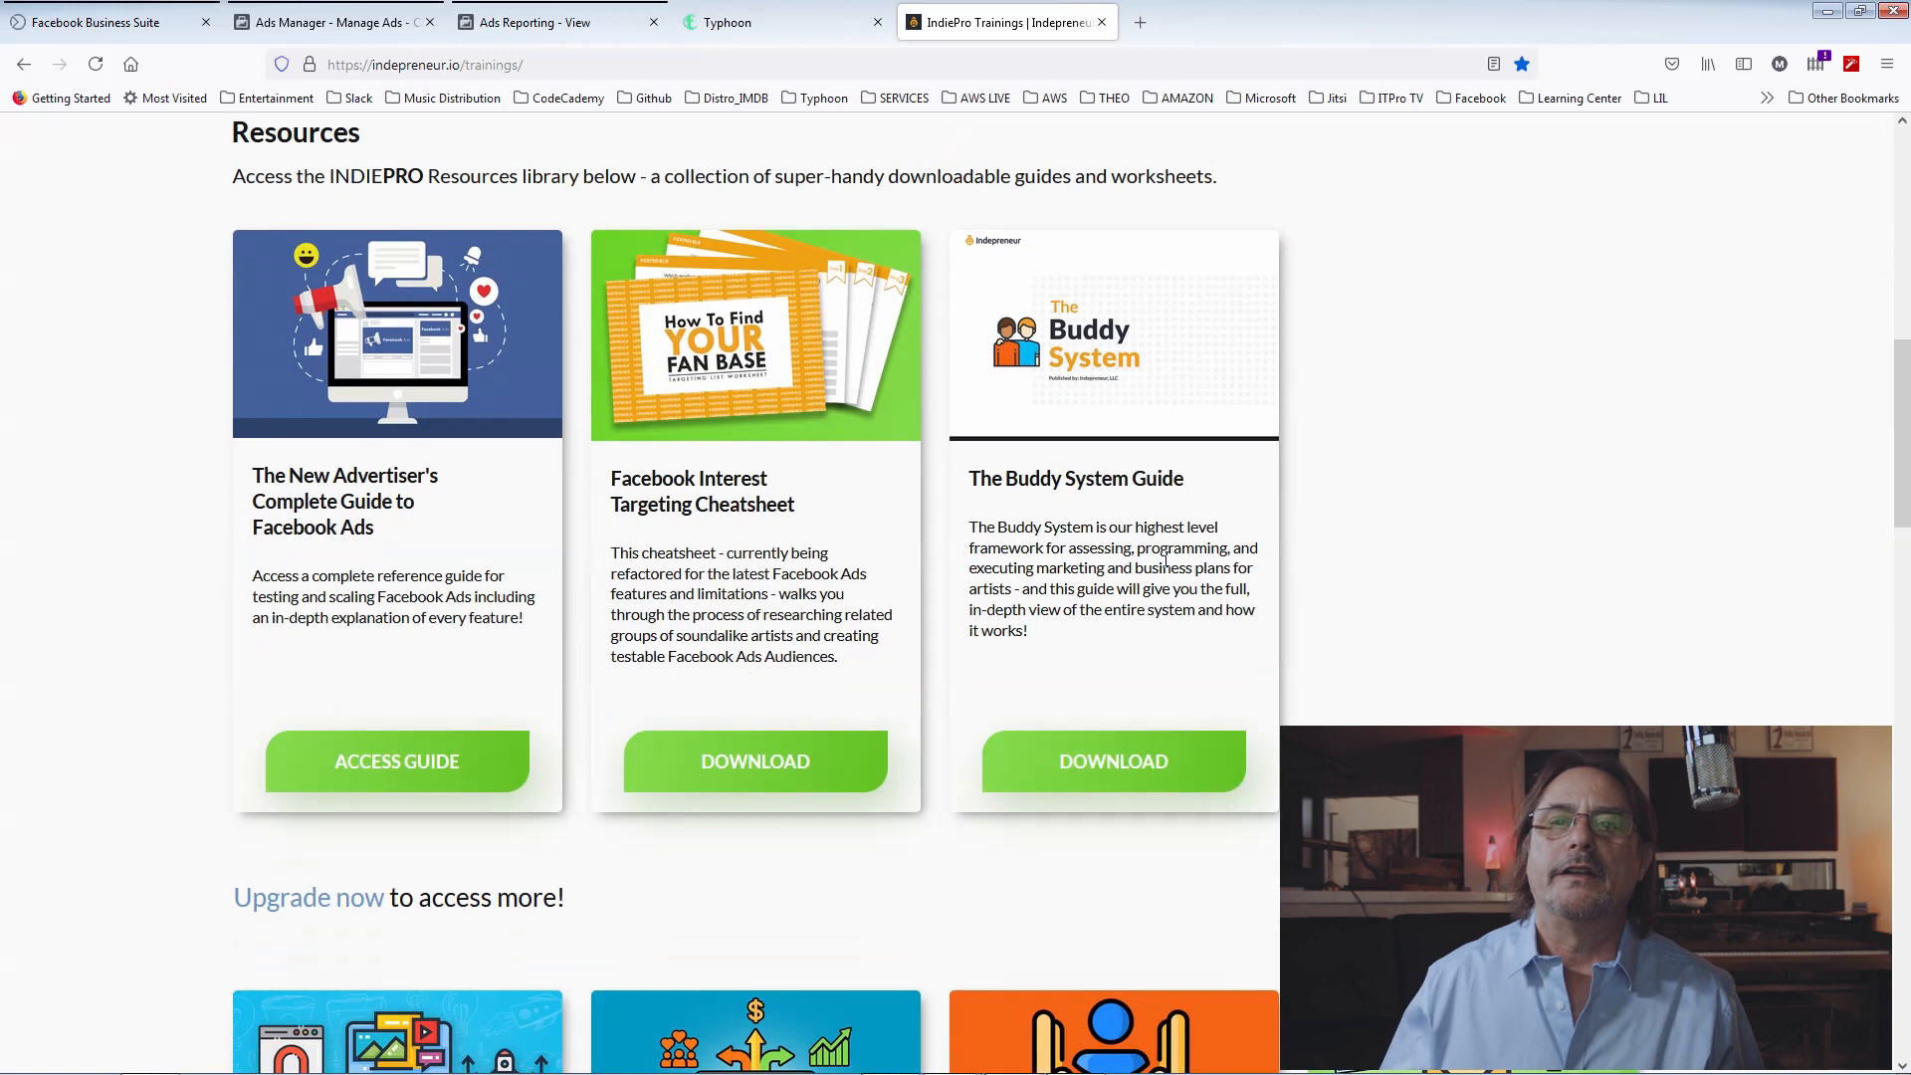
pyautogui.scroll(10, 1468, 511)
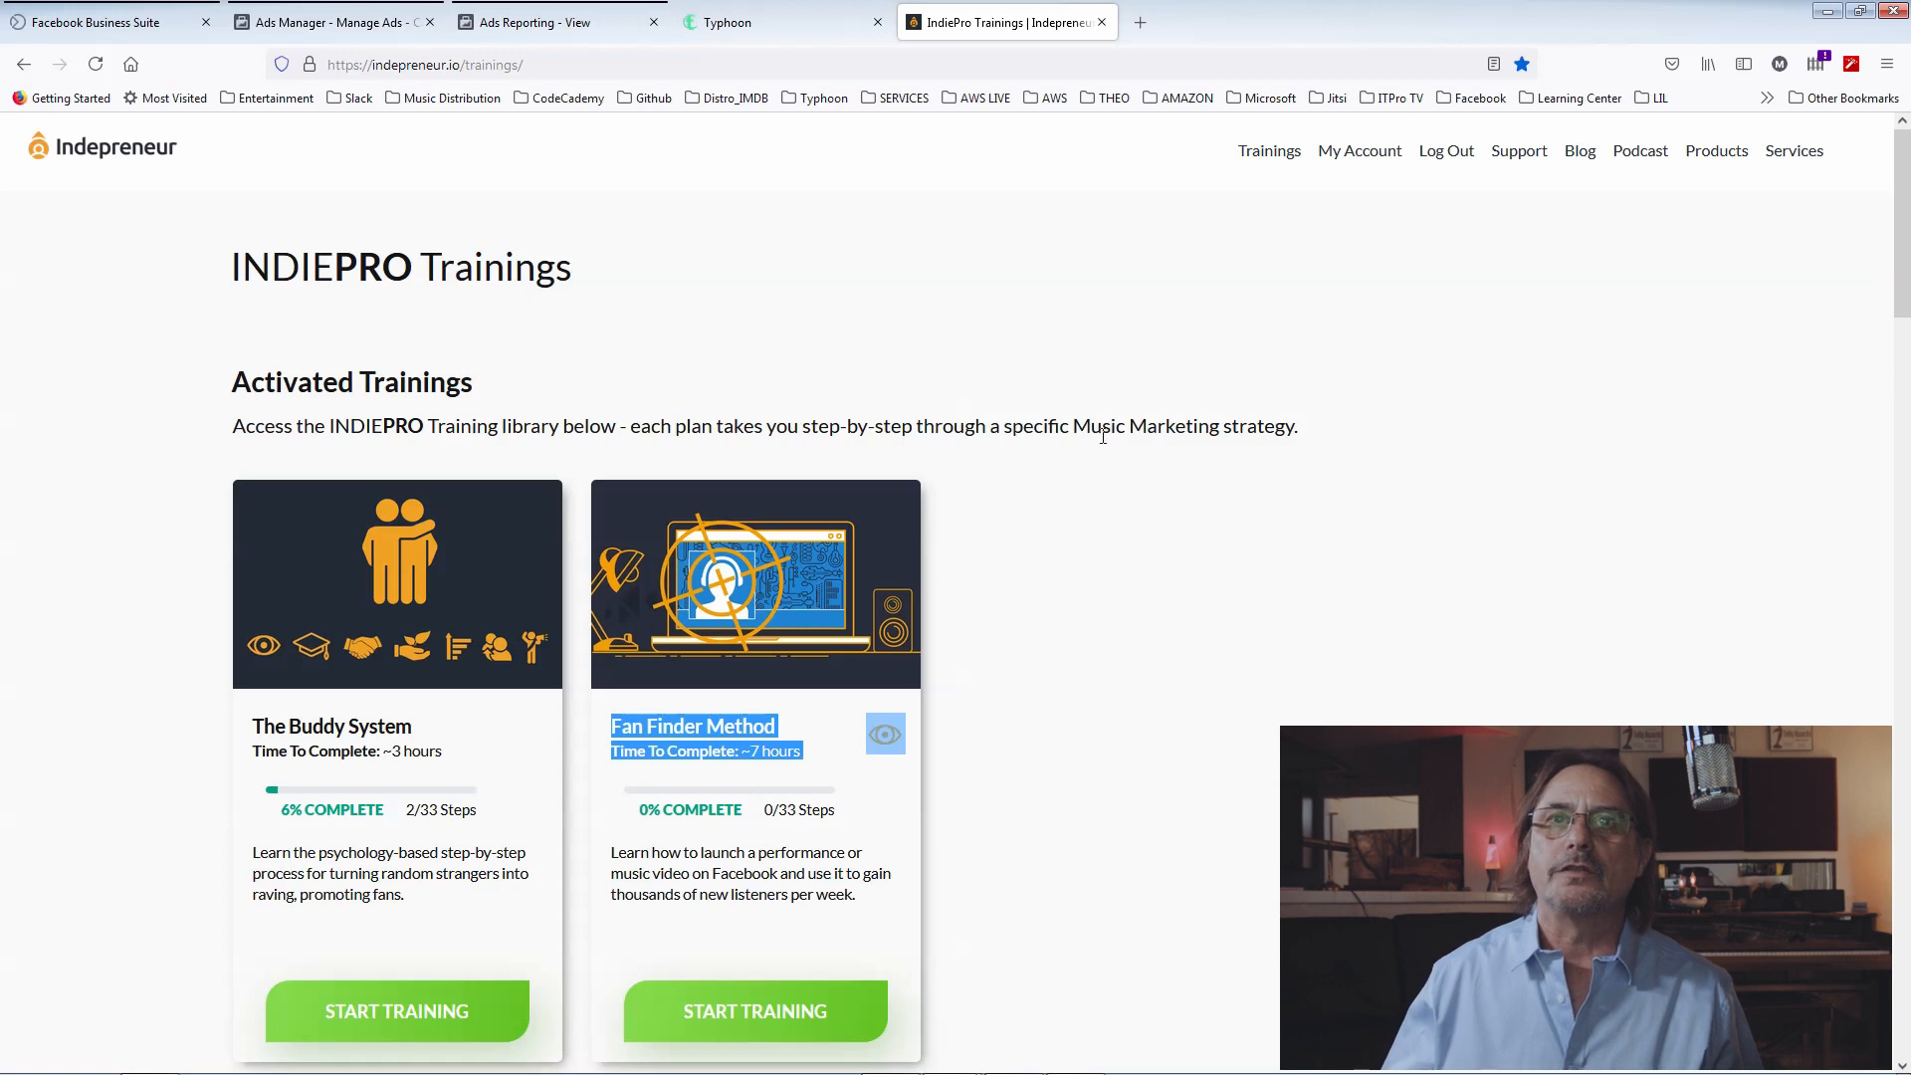
pyautogui.moveTo(1070, 430); pyautogui.dragTo(1316, 442)
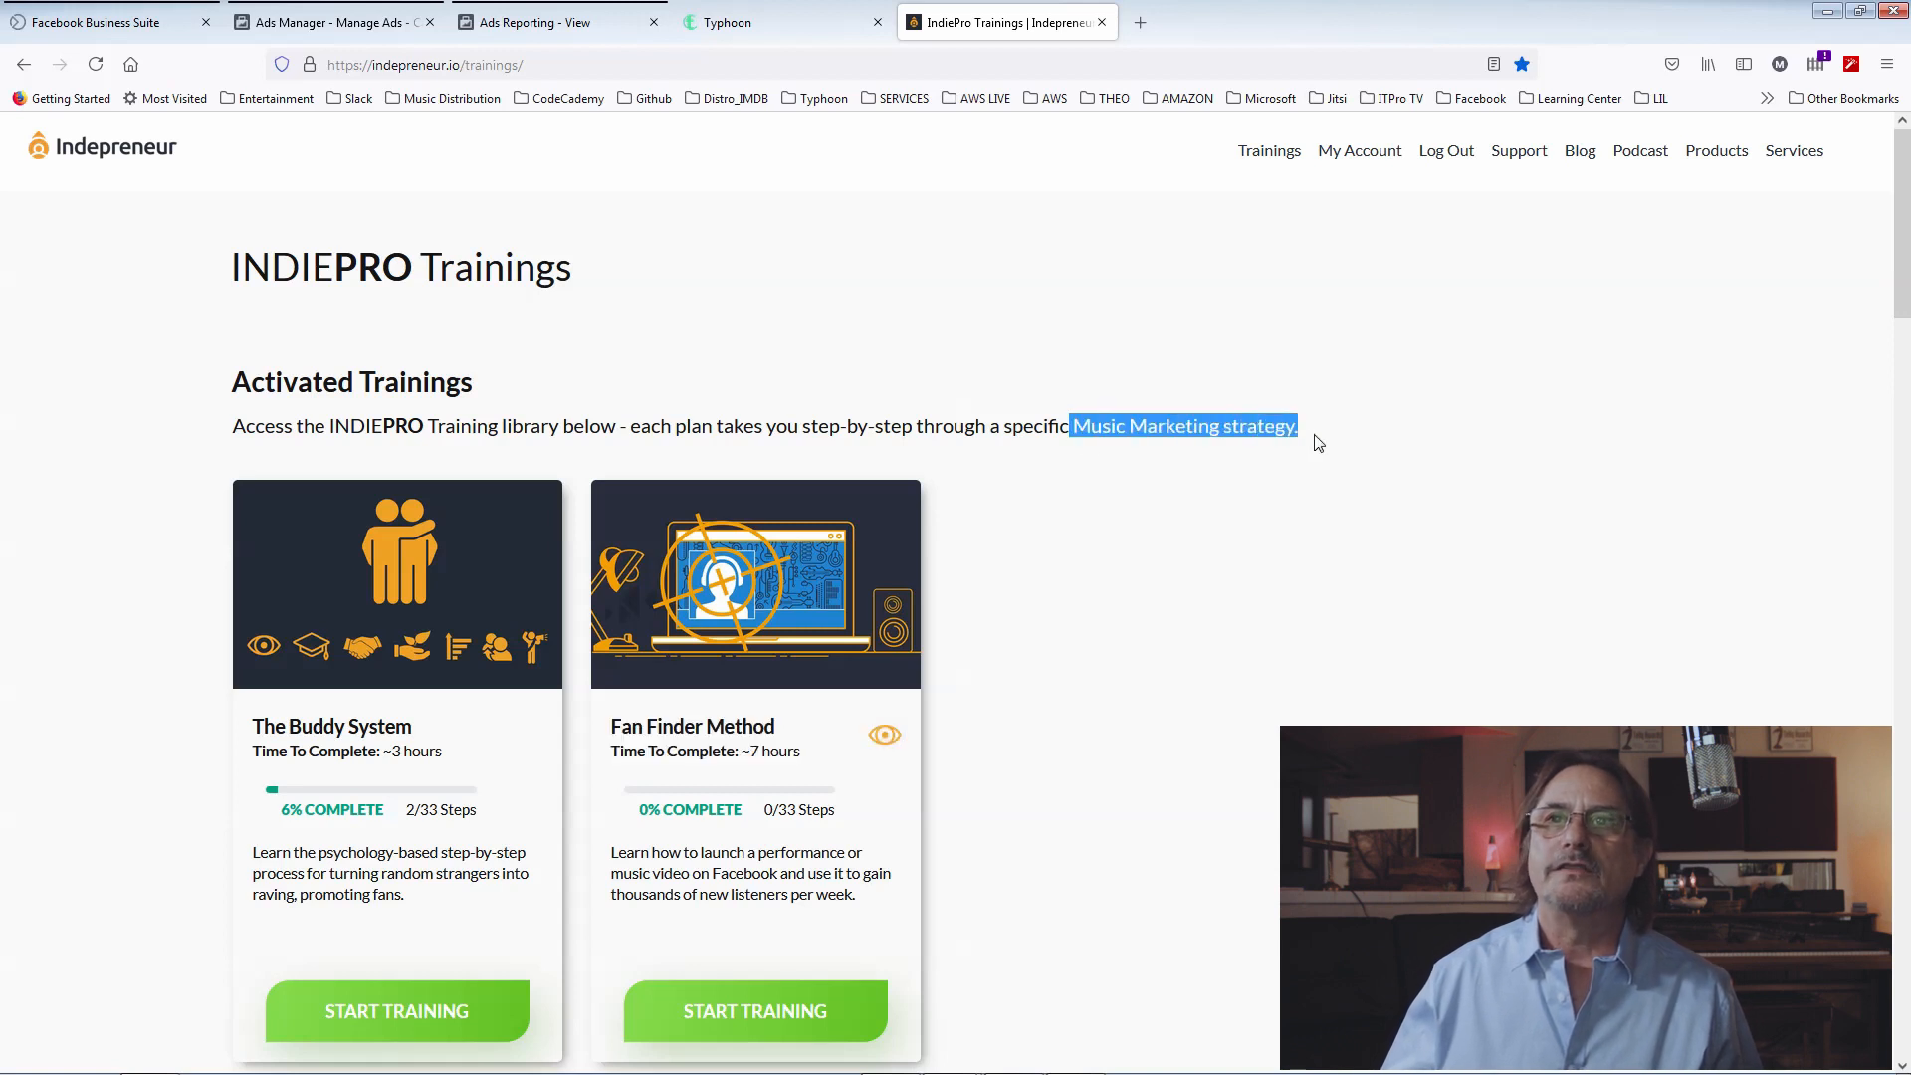
pyautogui.scroll(-7, 1050, 635)
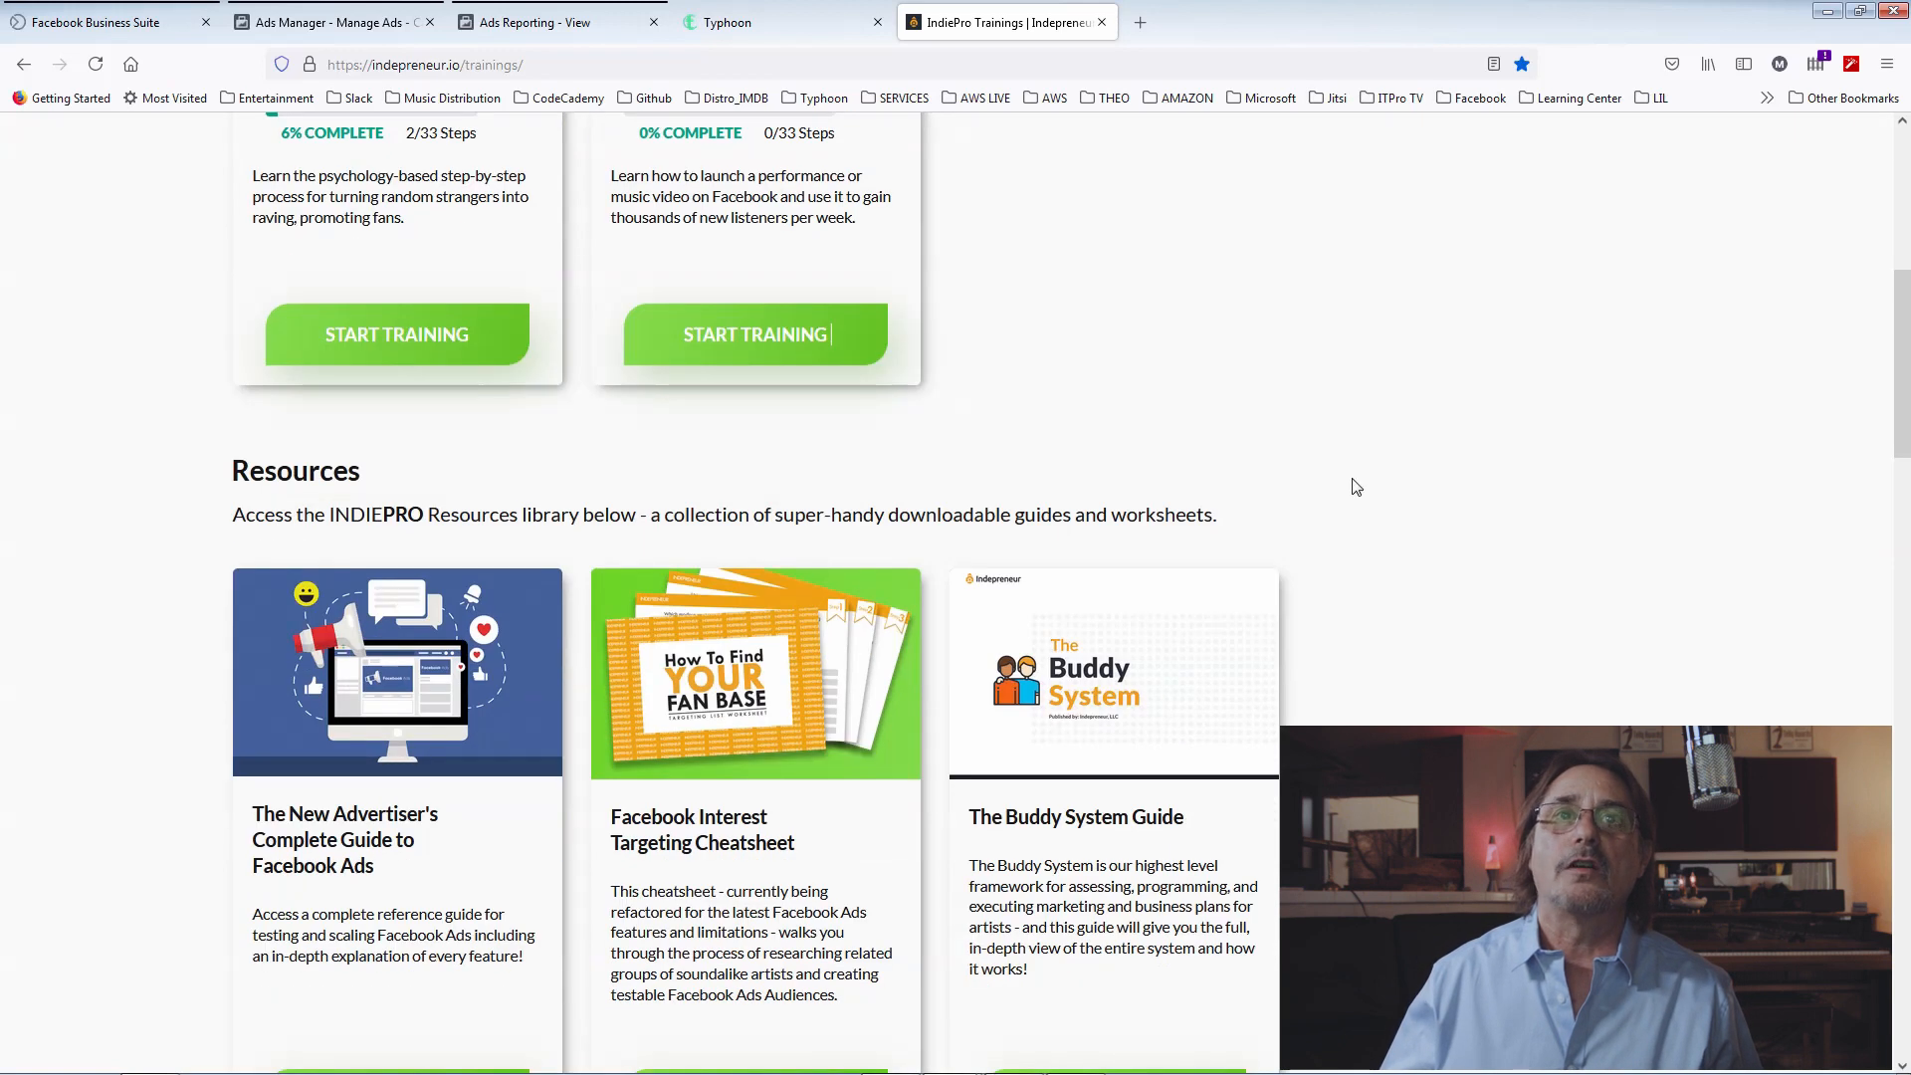
# Open the Fan Finder Method training and review its course modules, related trainings and requirements
pyautogui.scroll(-14, 1451, 528)
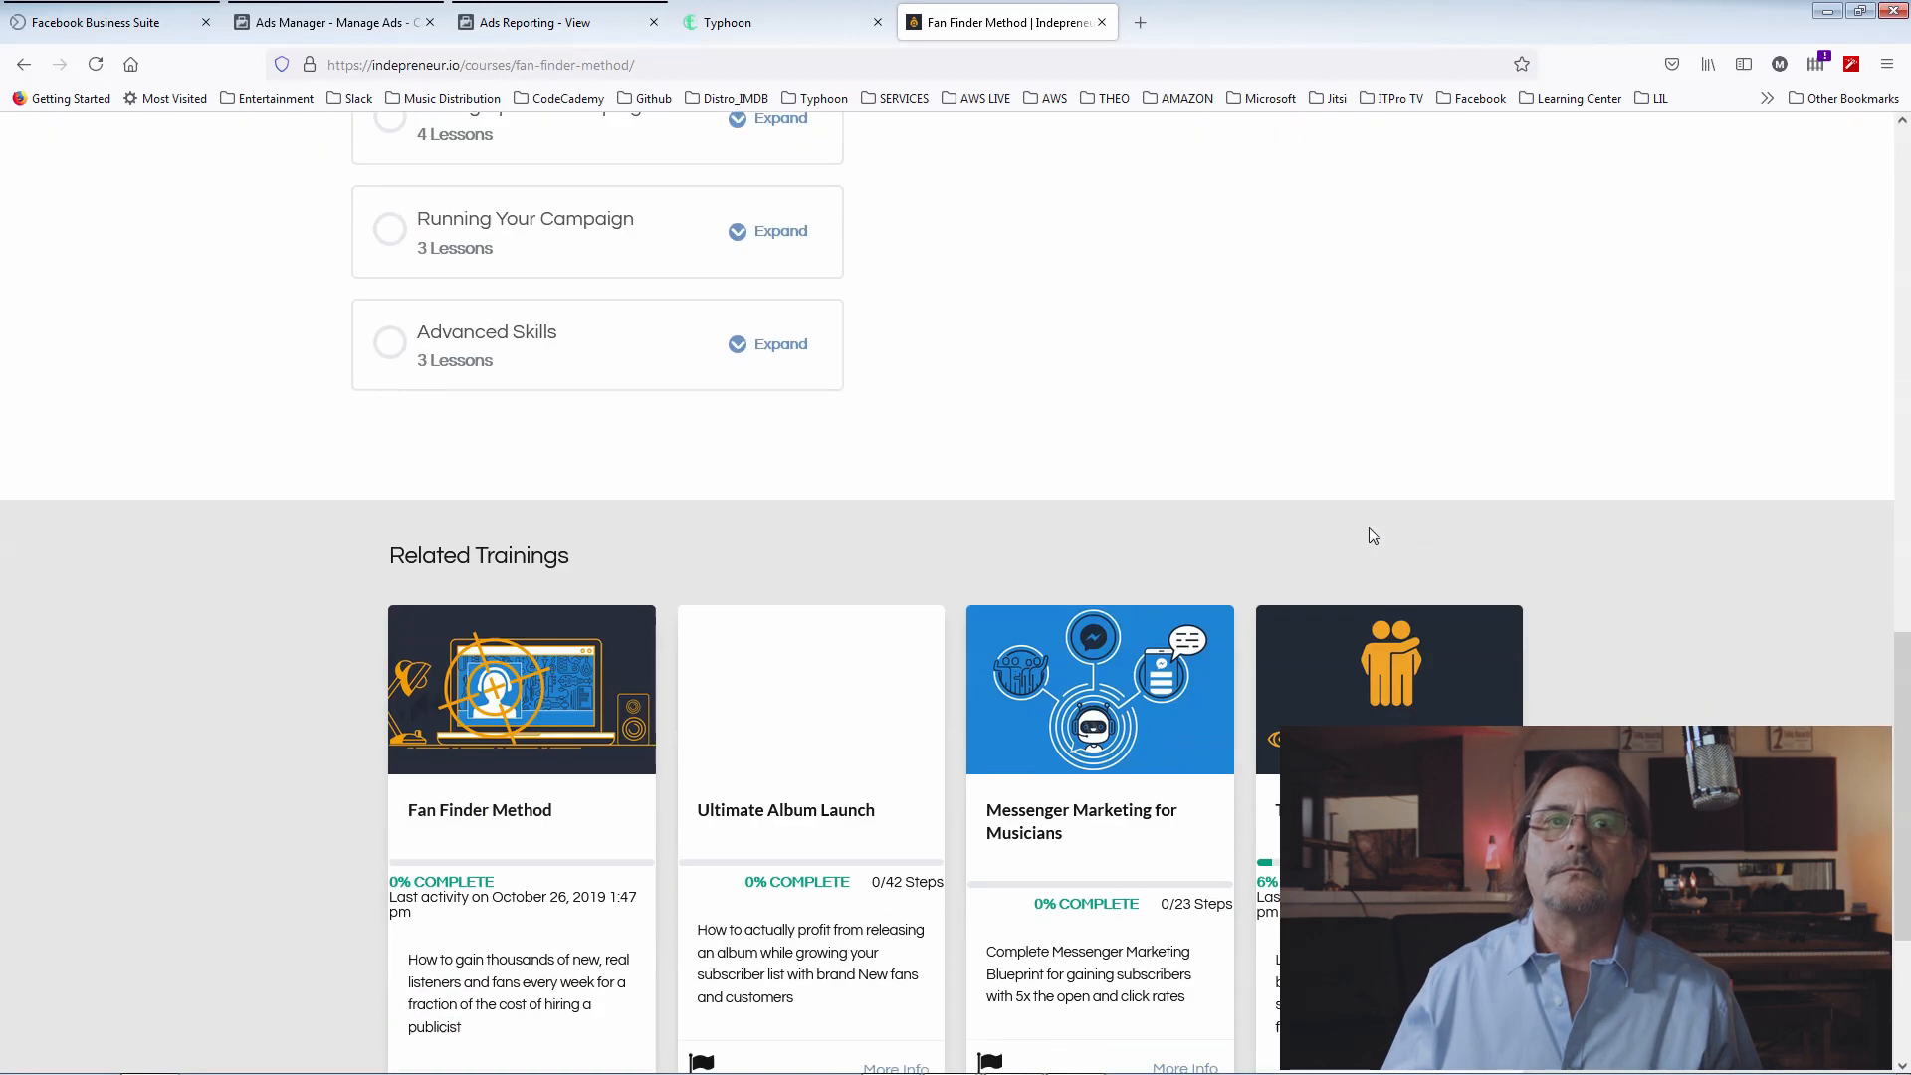
pyautogui.scroll(12, 1030, 519)
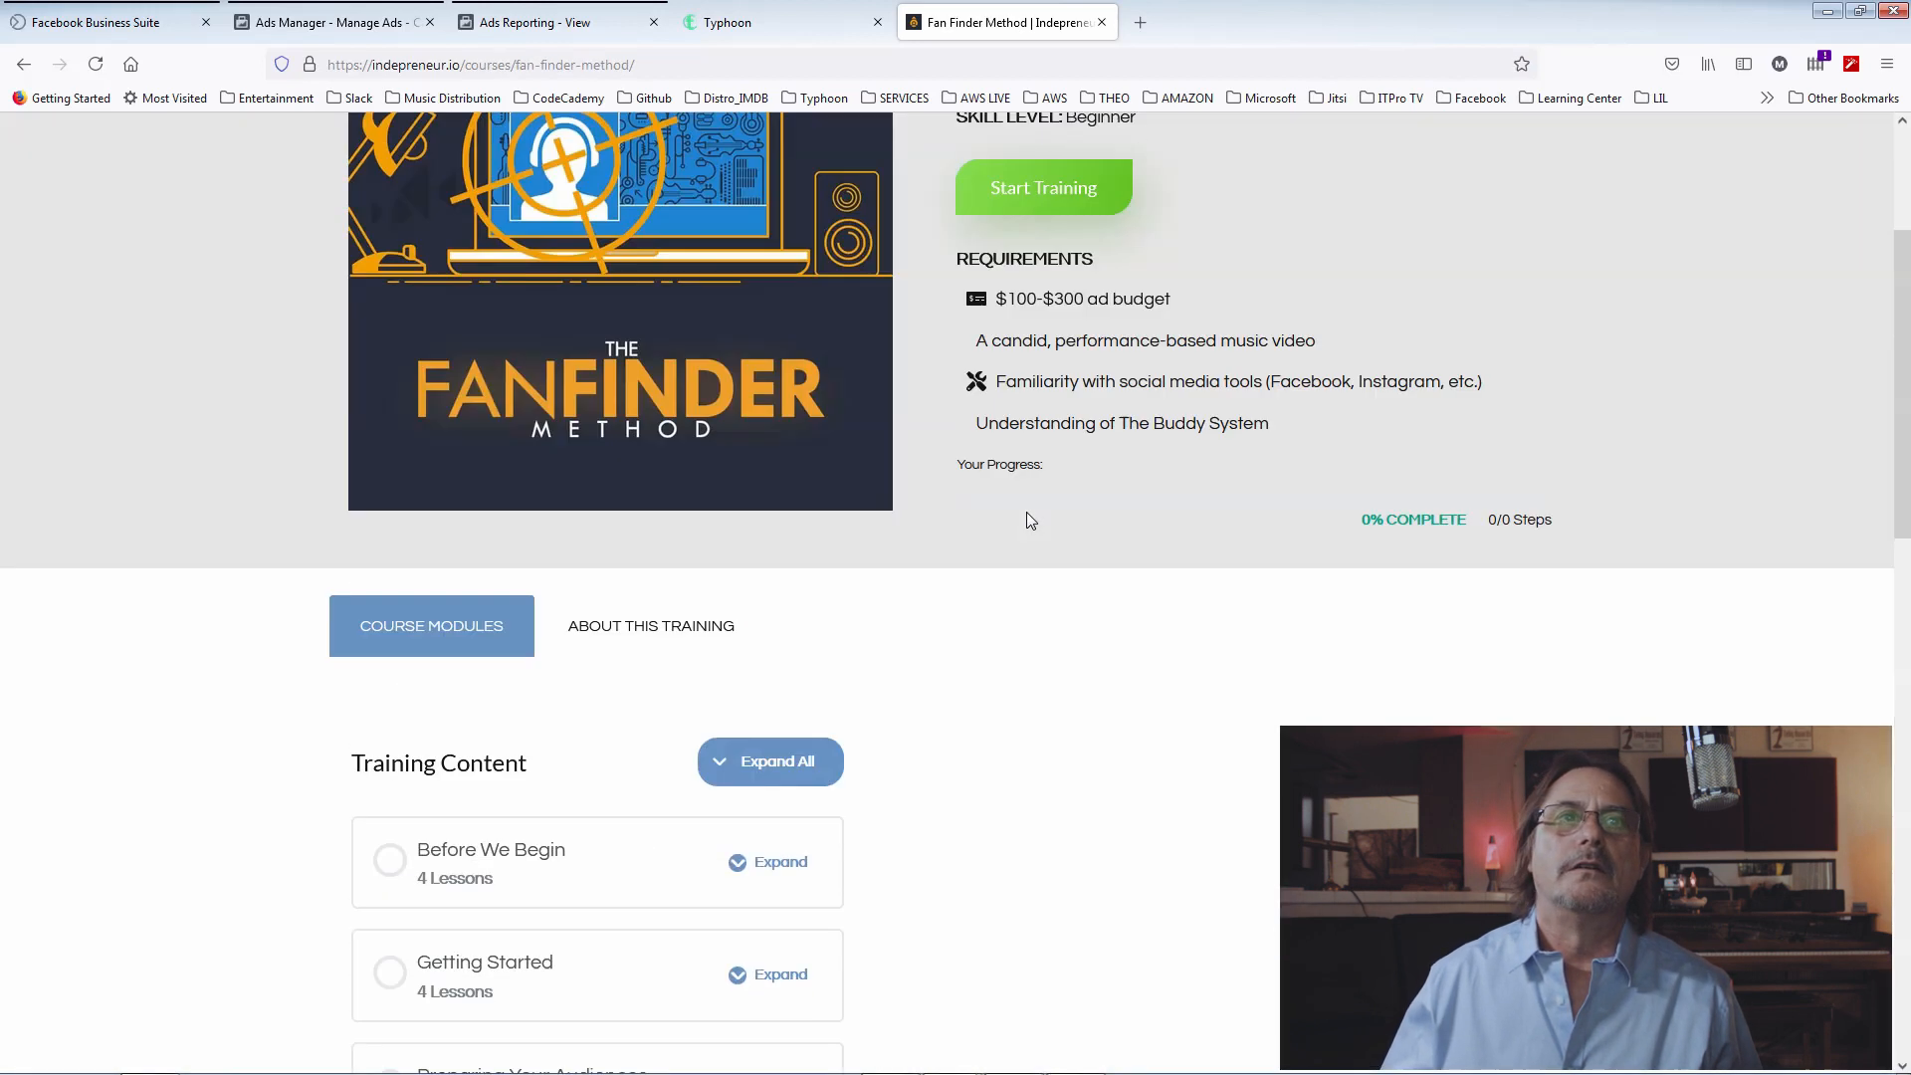
pyautogui.scroll(3, 1030, 519)
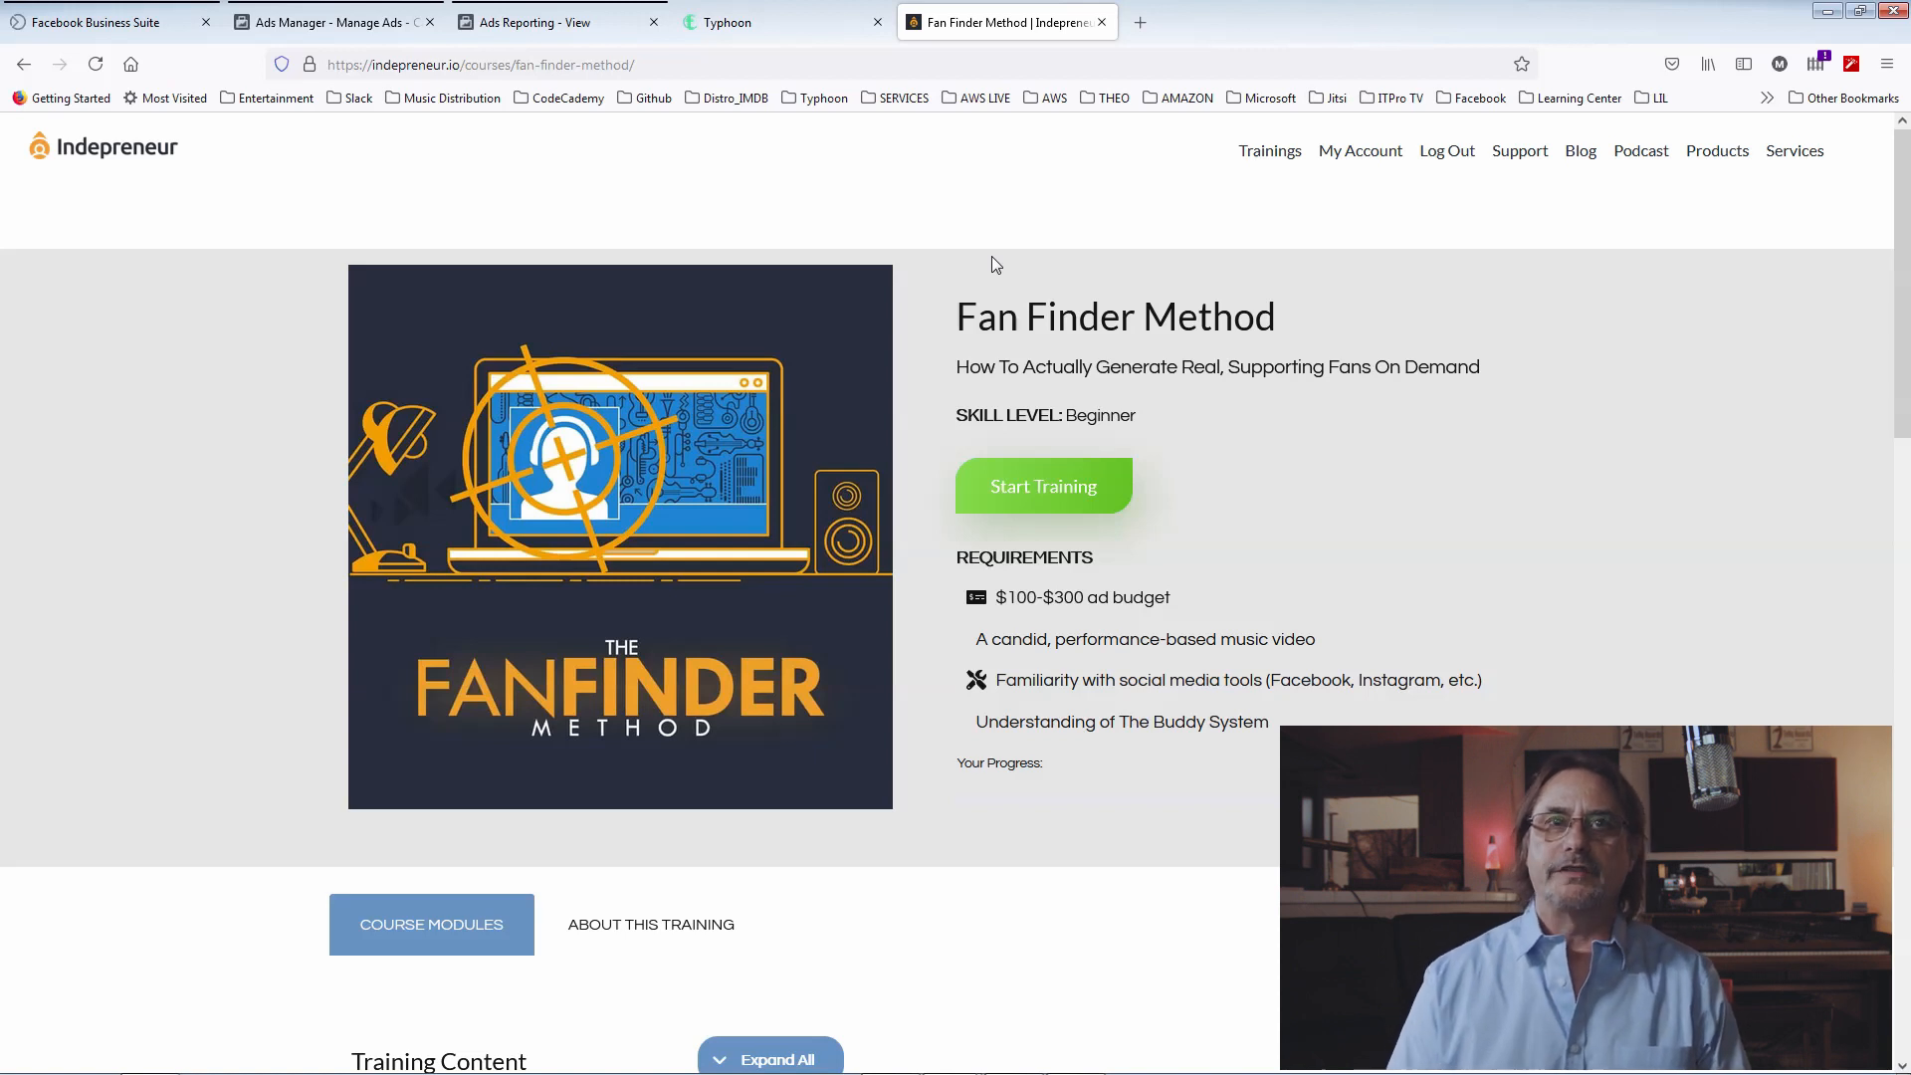
# Switch to Facebook Business Suite and open the Insights overview for Typhoon On Demand
pyautogui.click(583, 27)
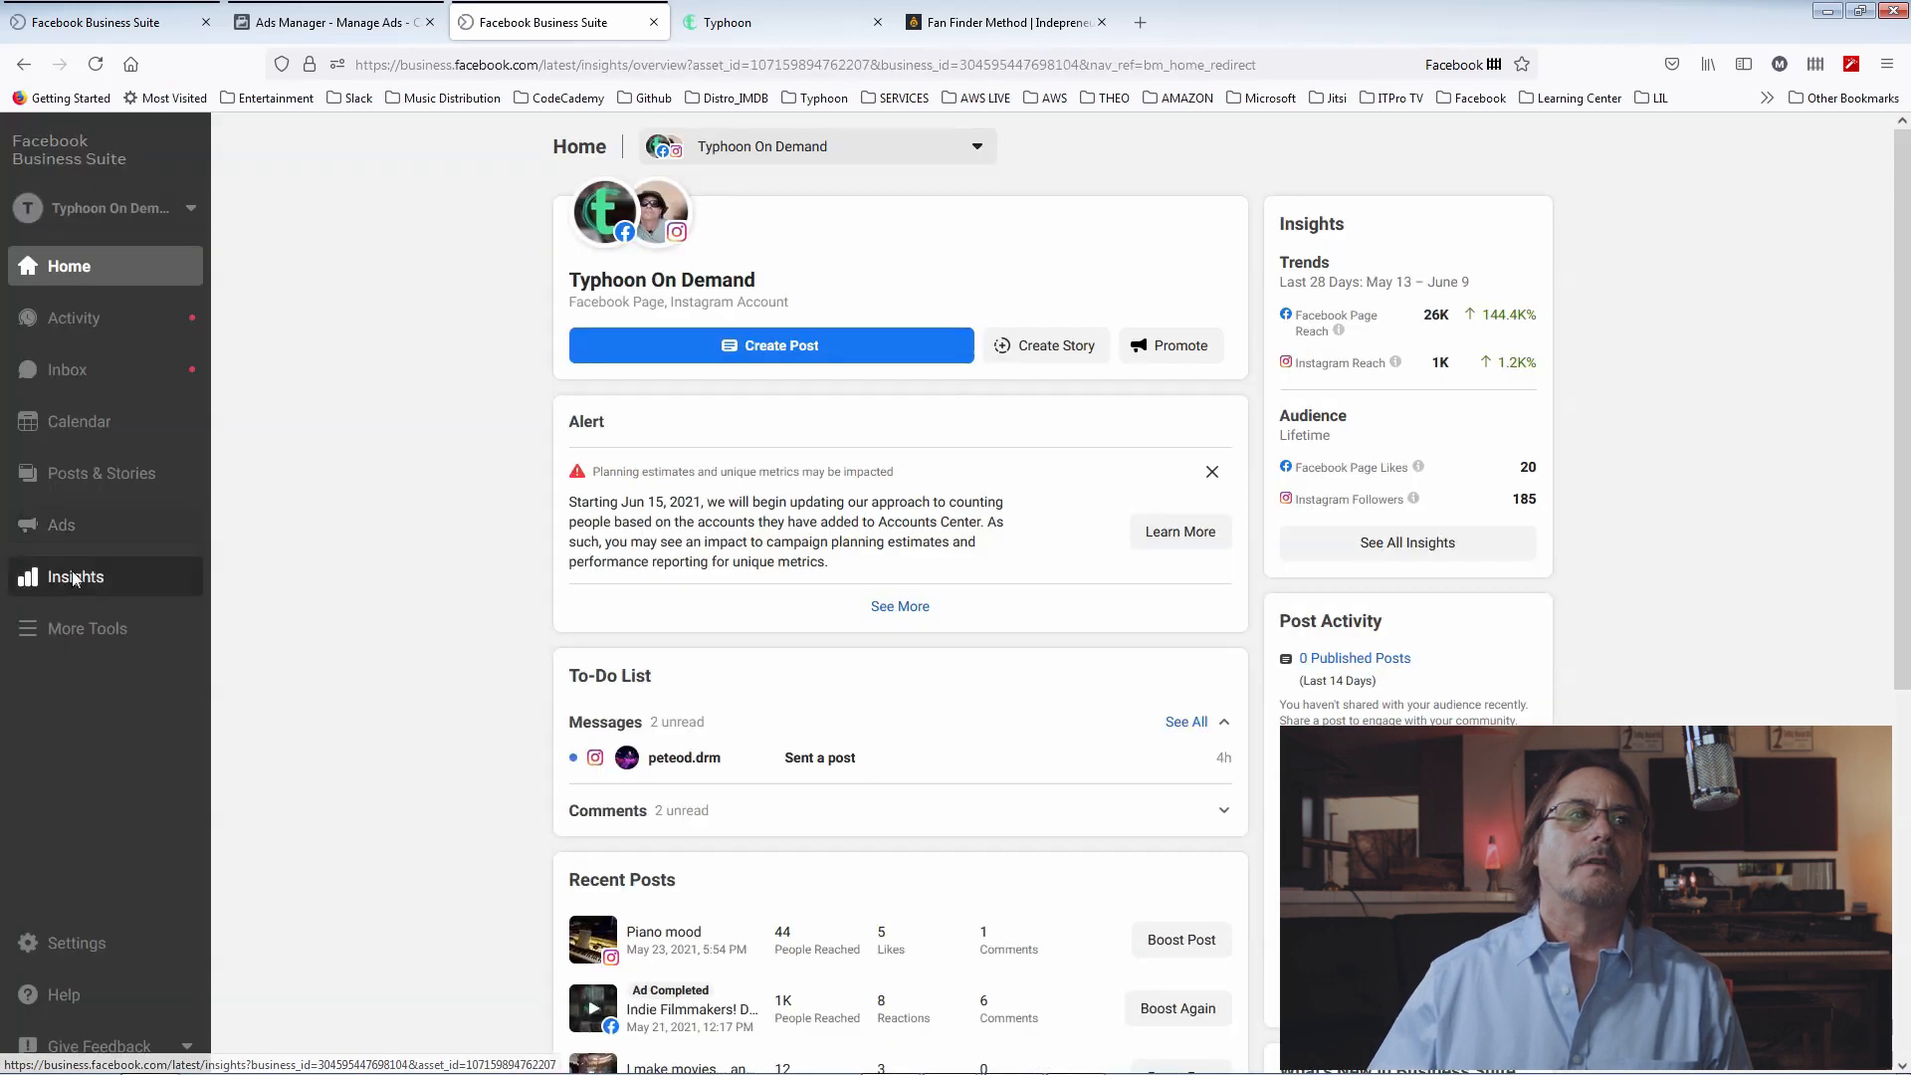
pyautogui.click(60, 577)
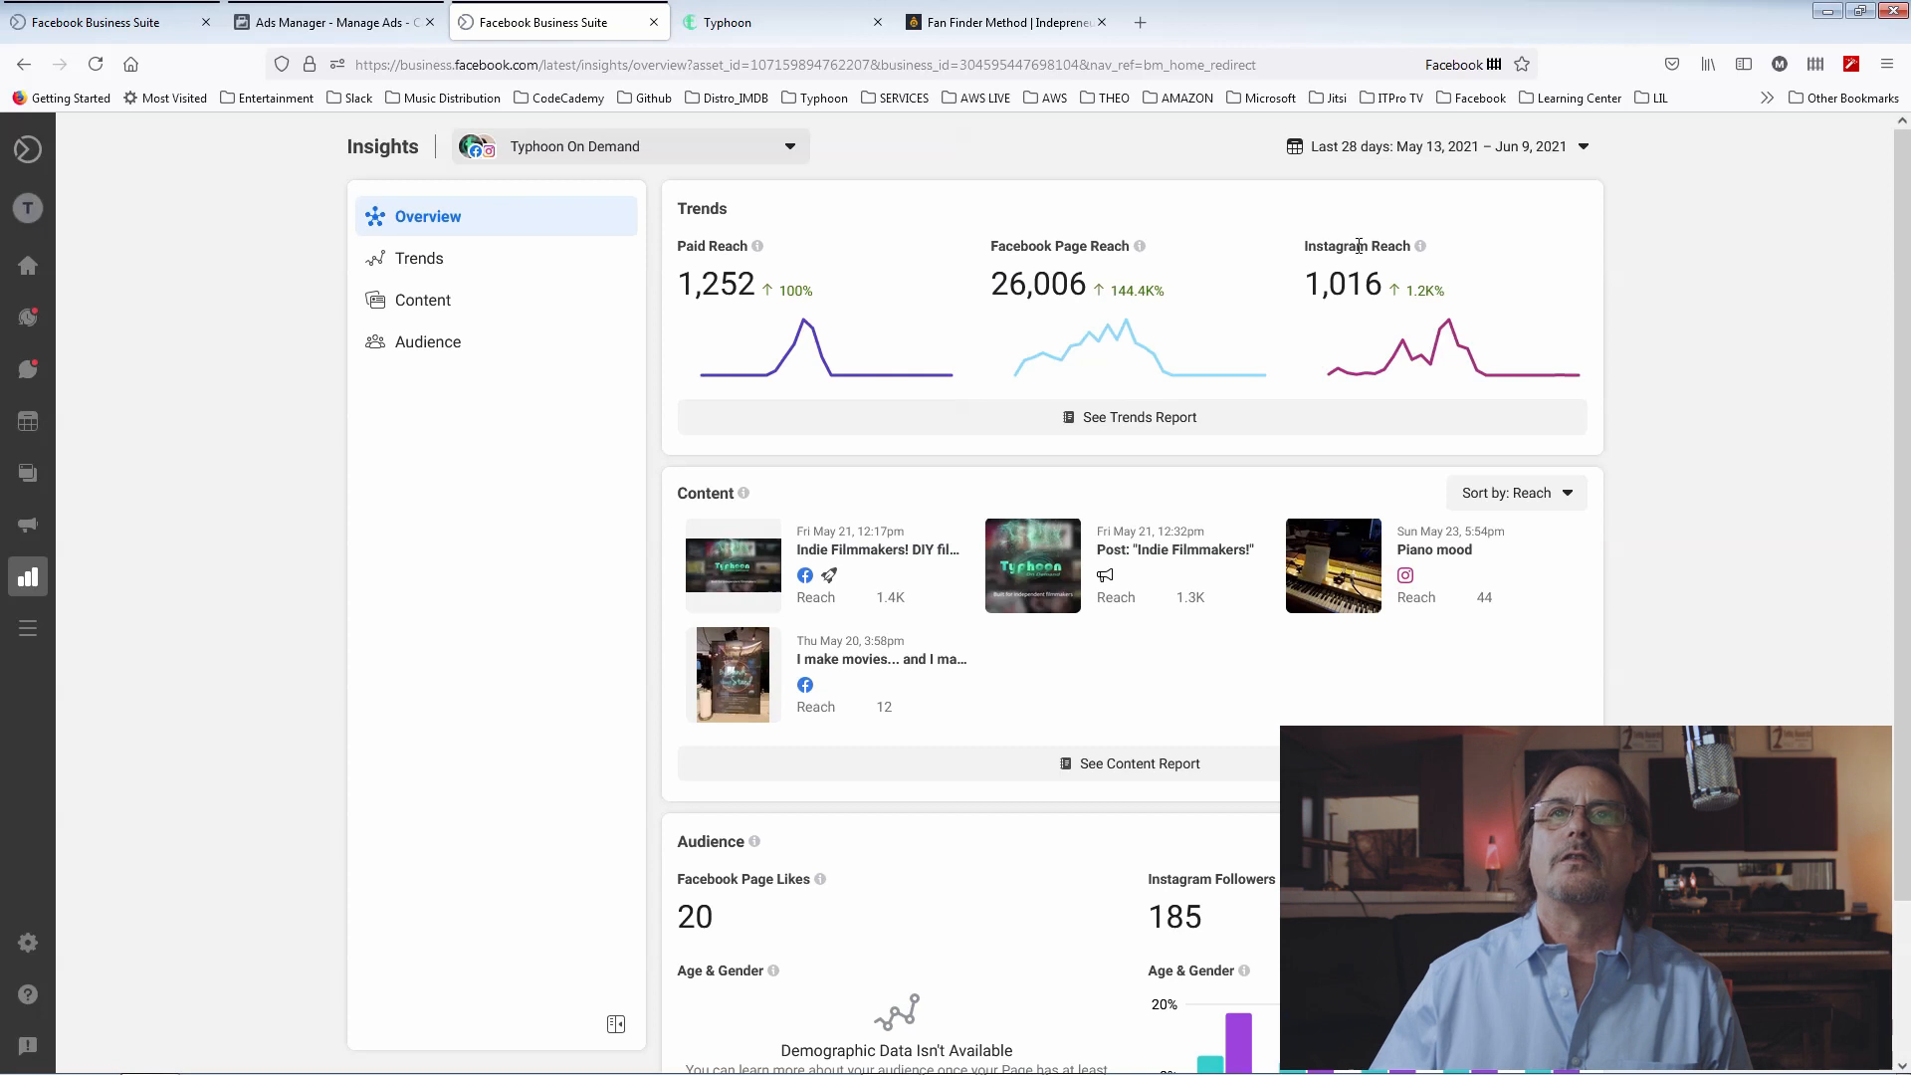
# Open Ads Manager from Business Suite's additional tools and examine the performance columns of the campaign list
pyautogui.moveTo(20, 289)
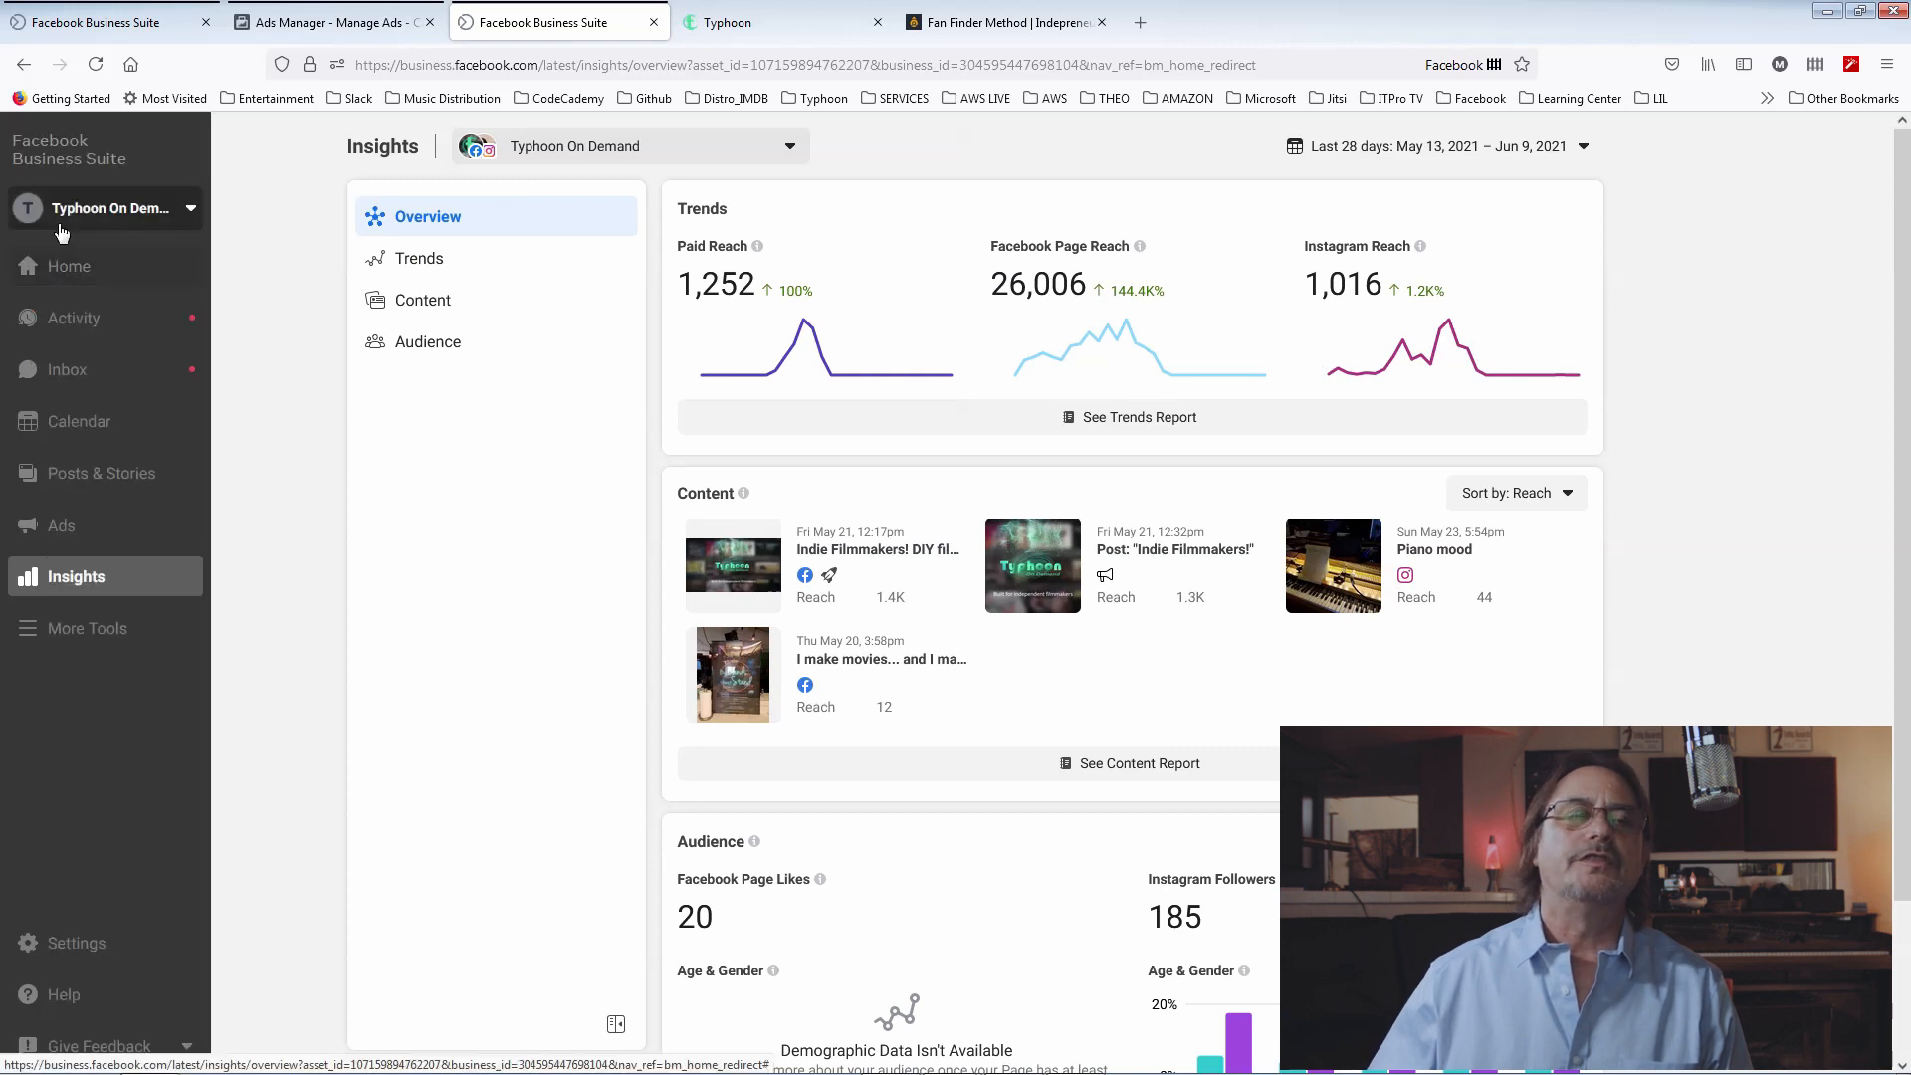
pyautogui.click(88, 629)
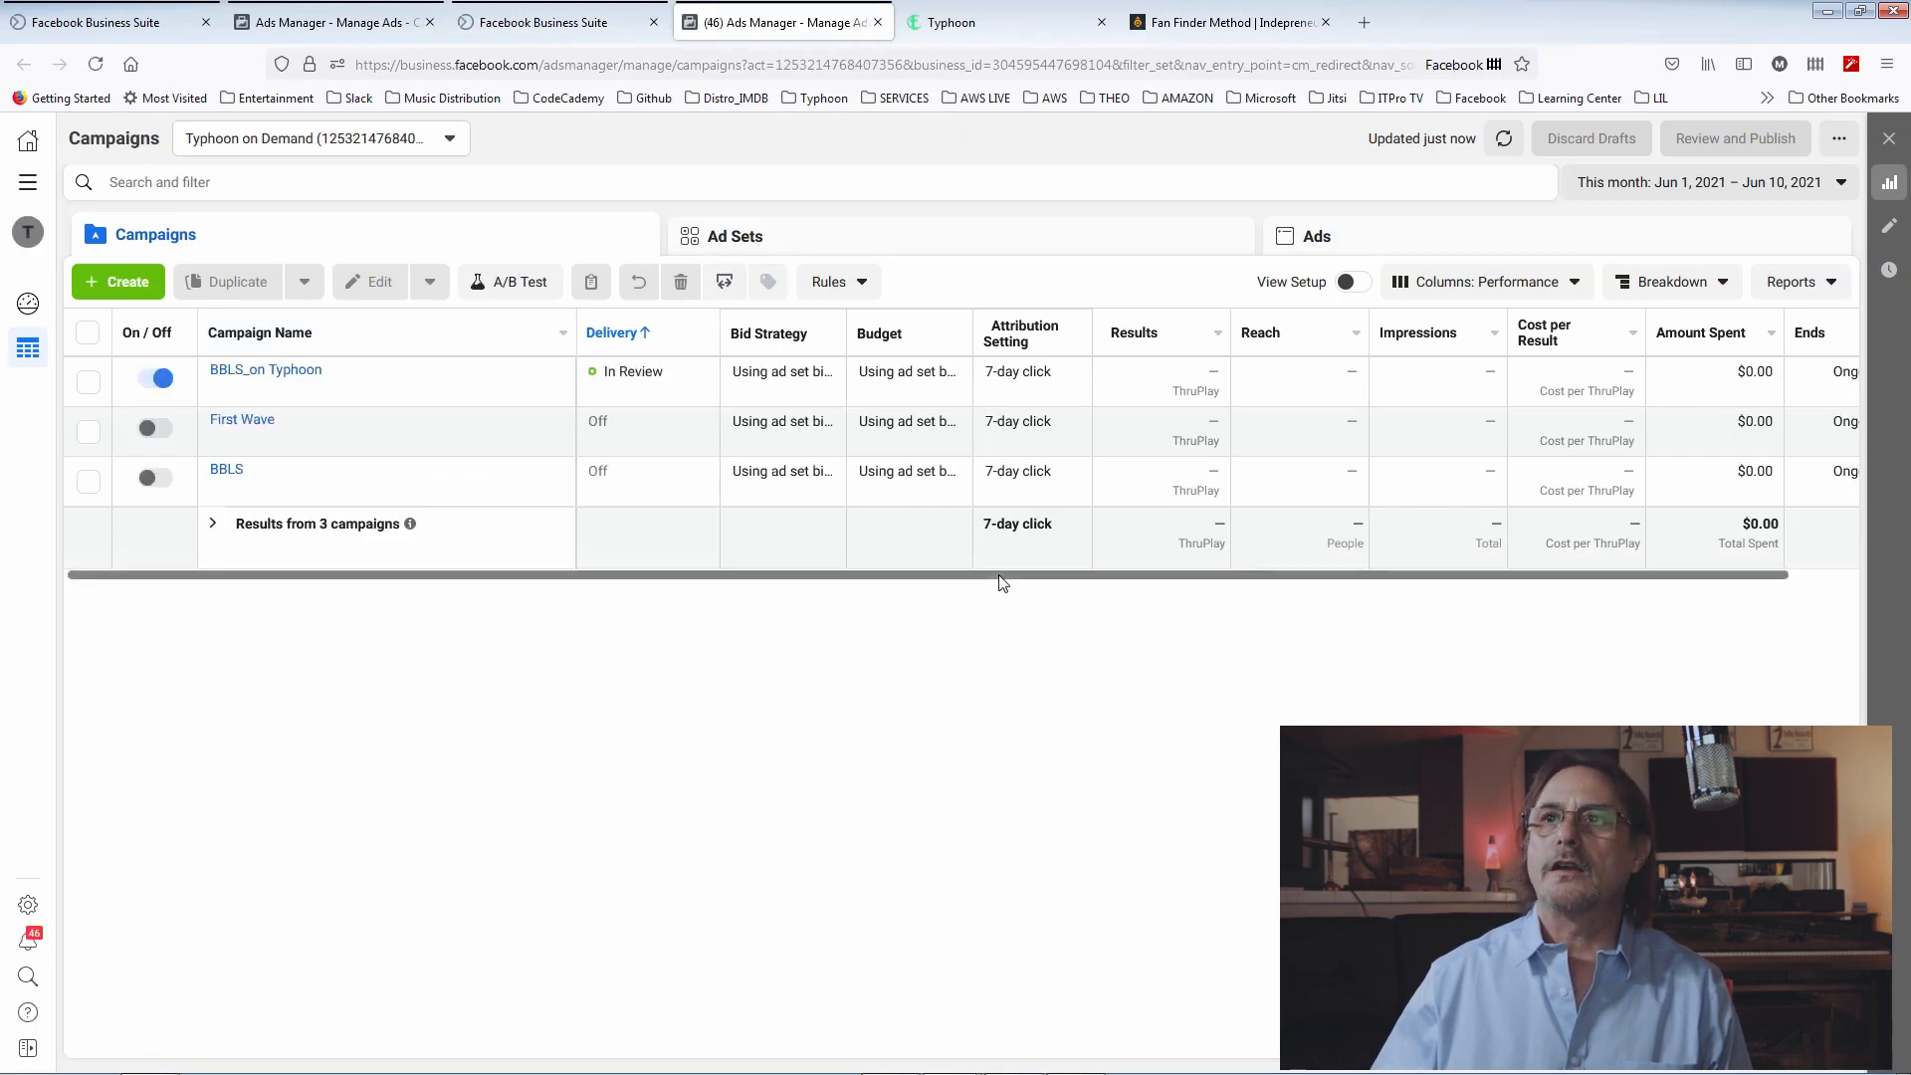
pyautogui.moveTo(1002, 576); pyautogui.dragTo(1251, 575)
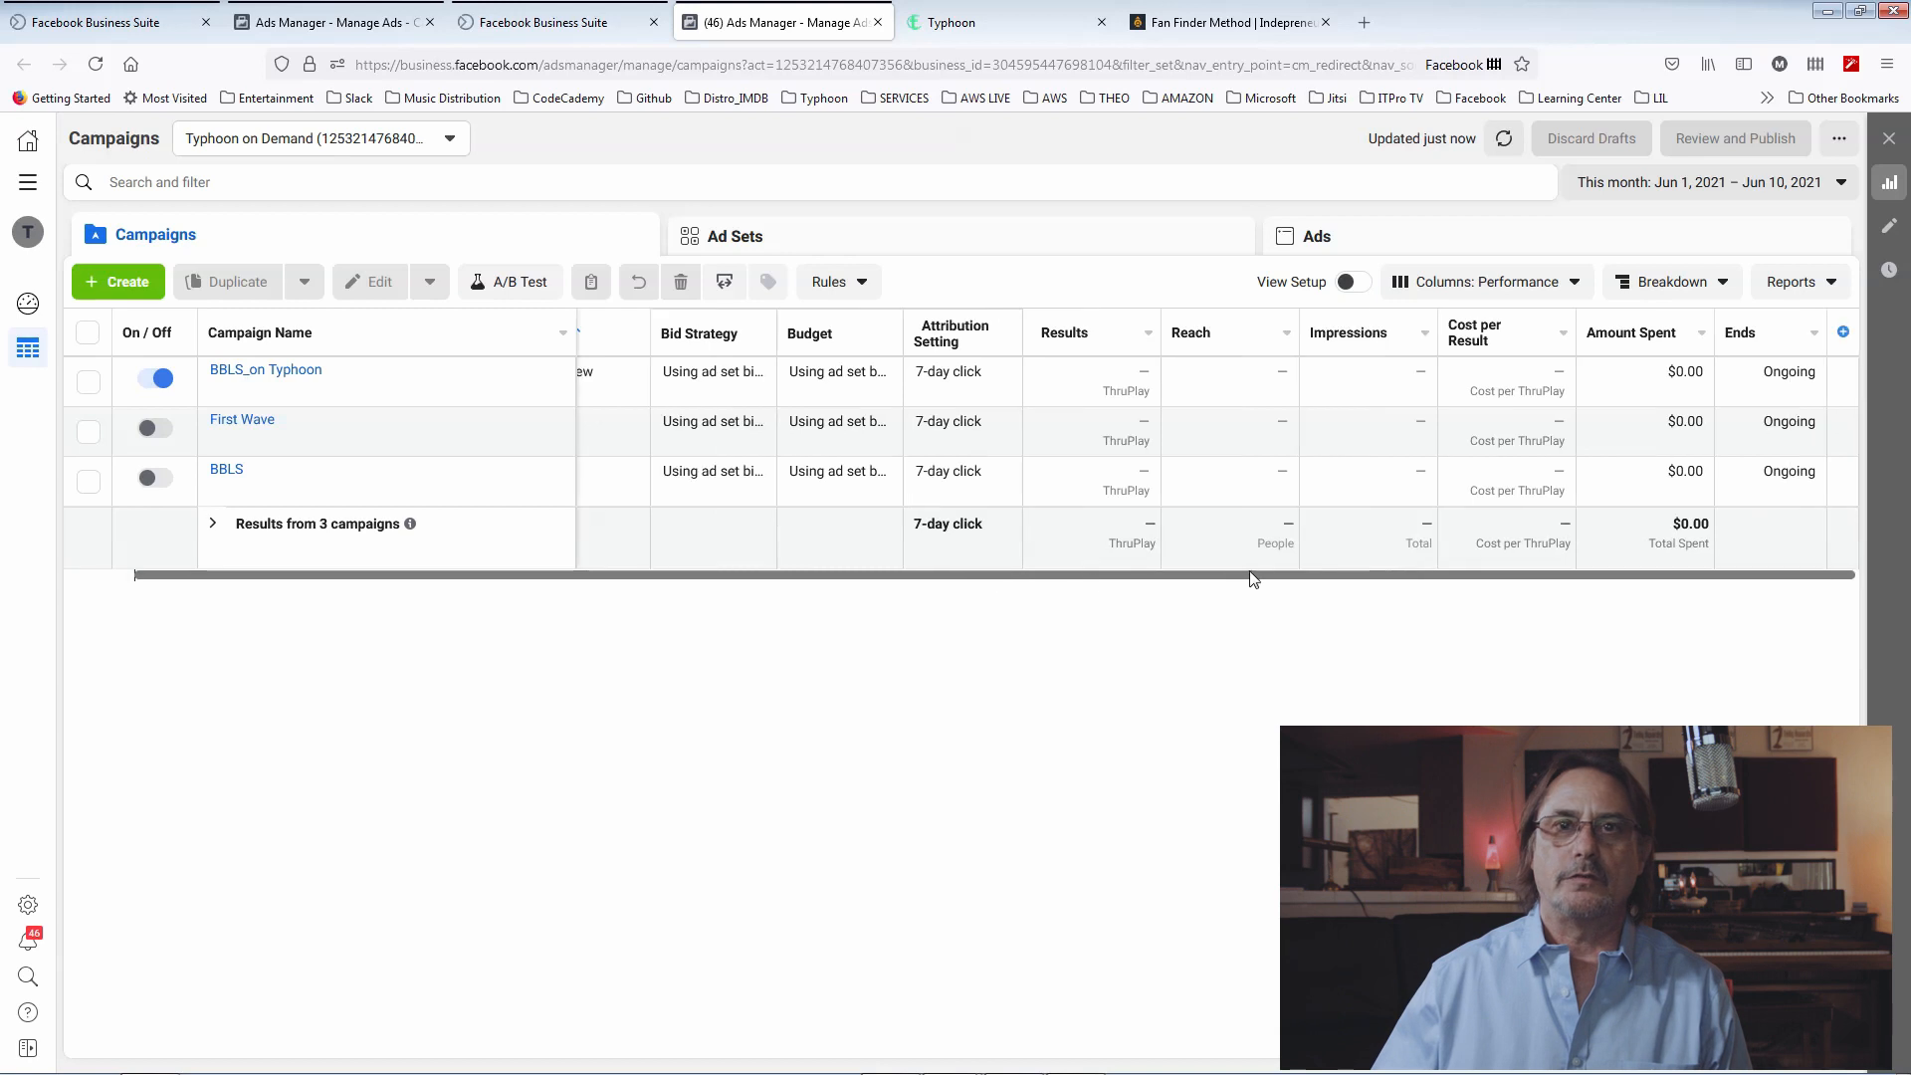